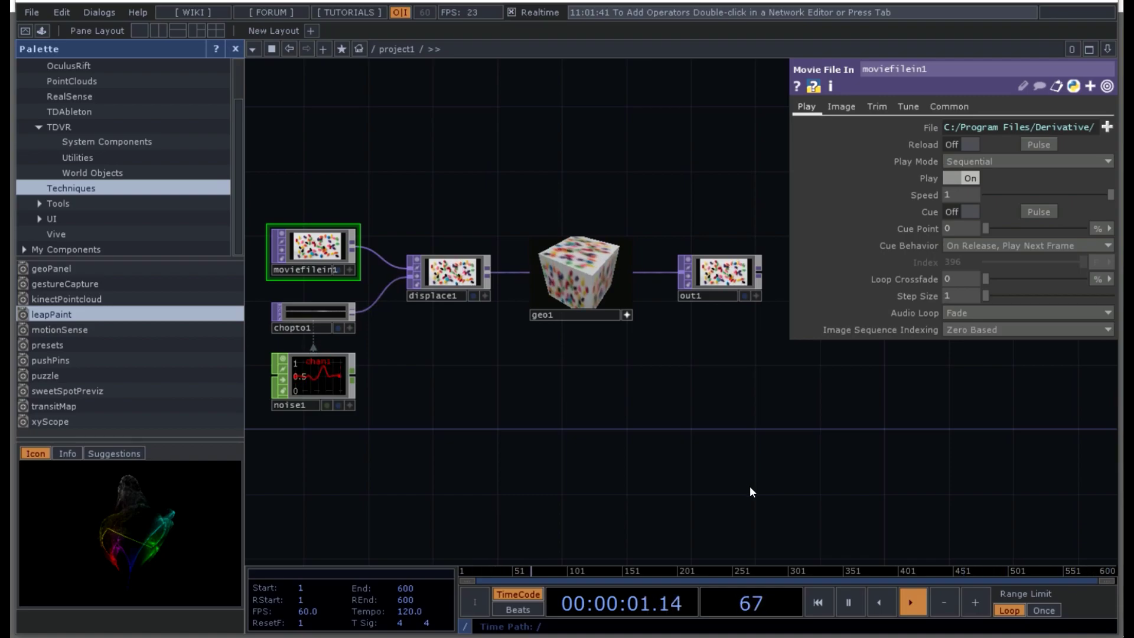
Delete all the default operators from the project1 network and close the Palette
left_click_drag(750, 491, 321, 182)
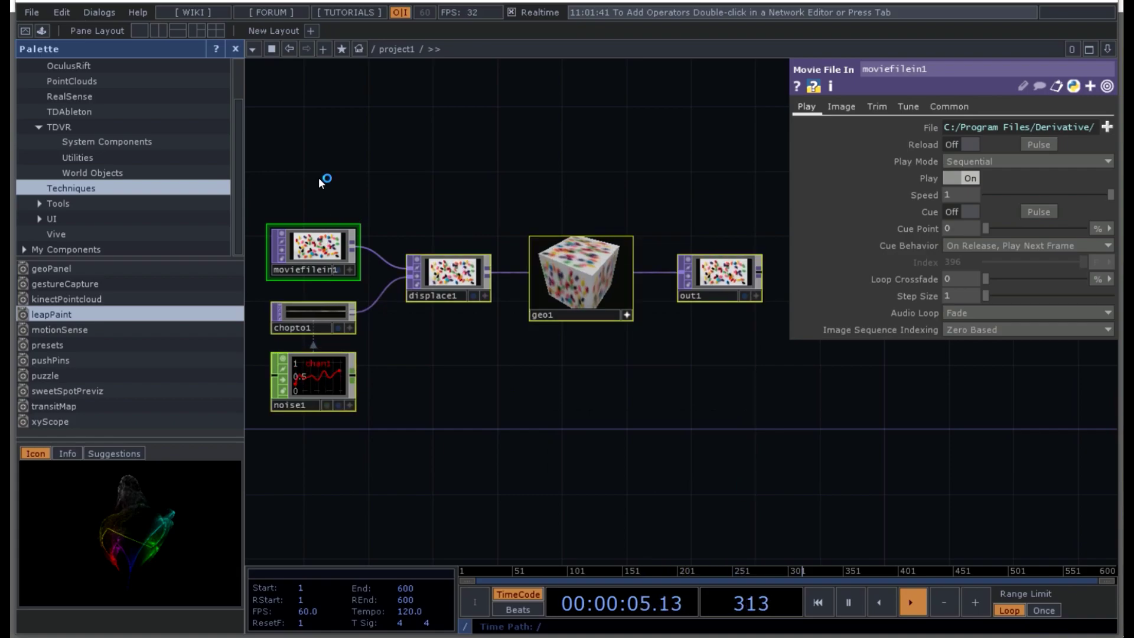
key("Delete")
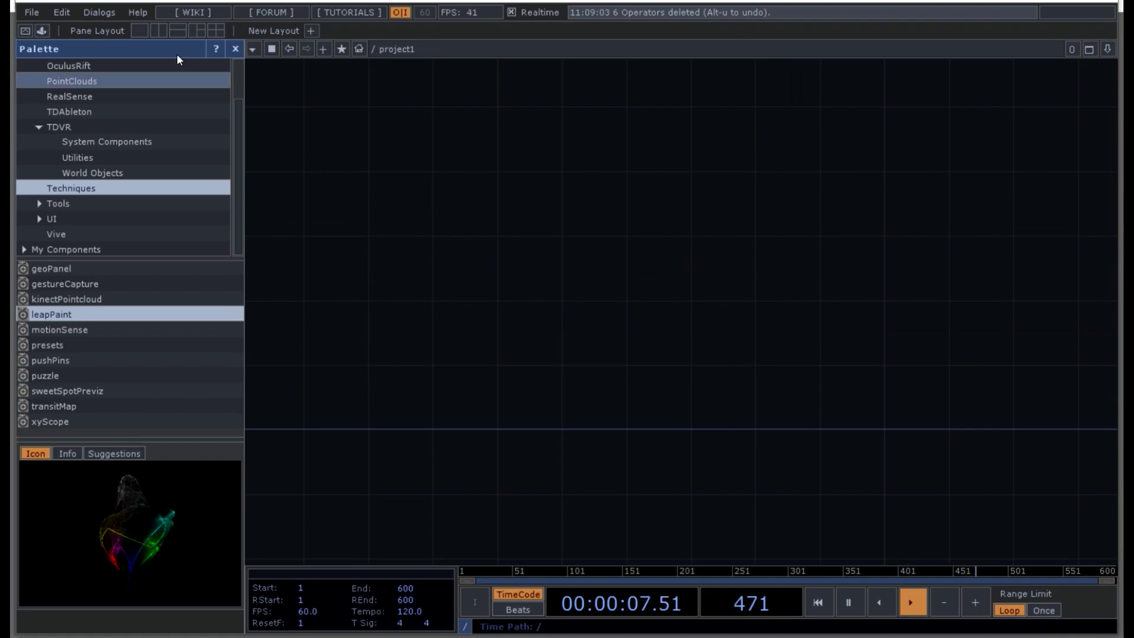
left_click(236, 48)
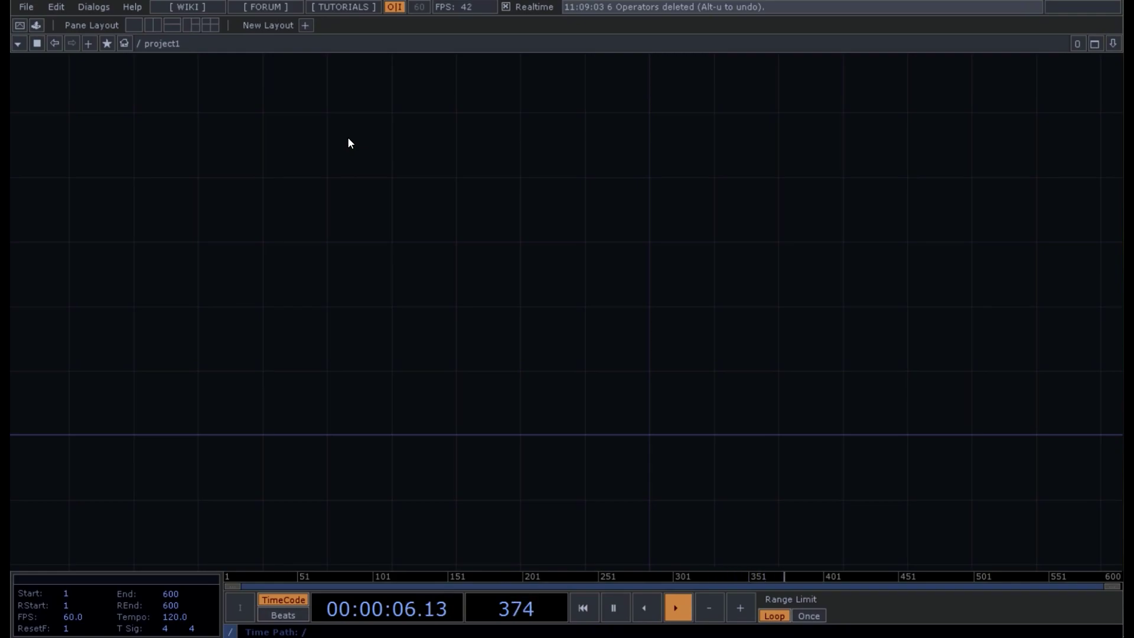
Add a Kinect CHOP to the empty network and dismiss the Kinect device notification
key("Tab")
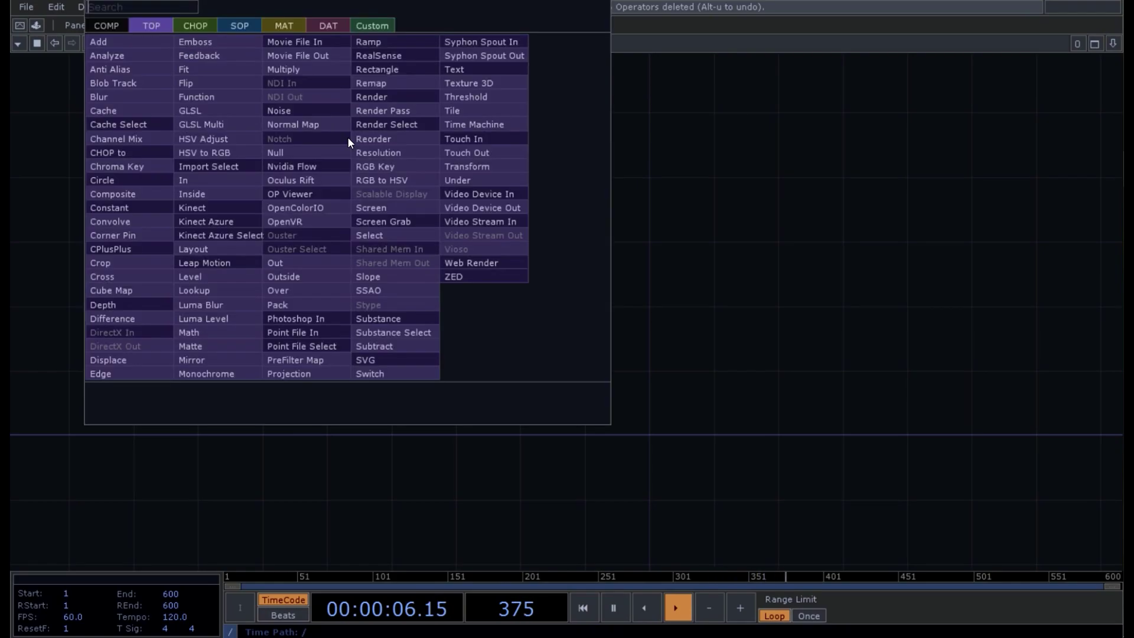
left_click(197, 25)
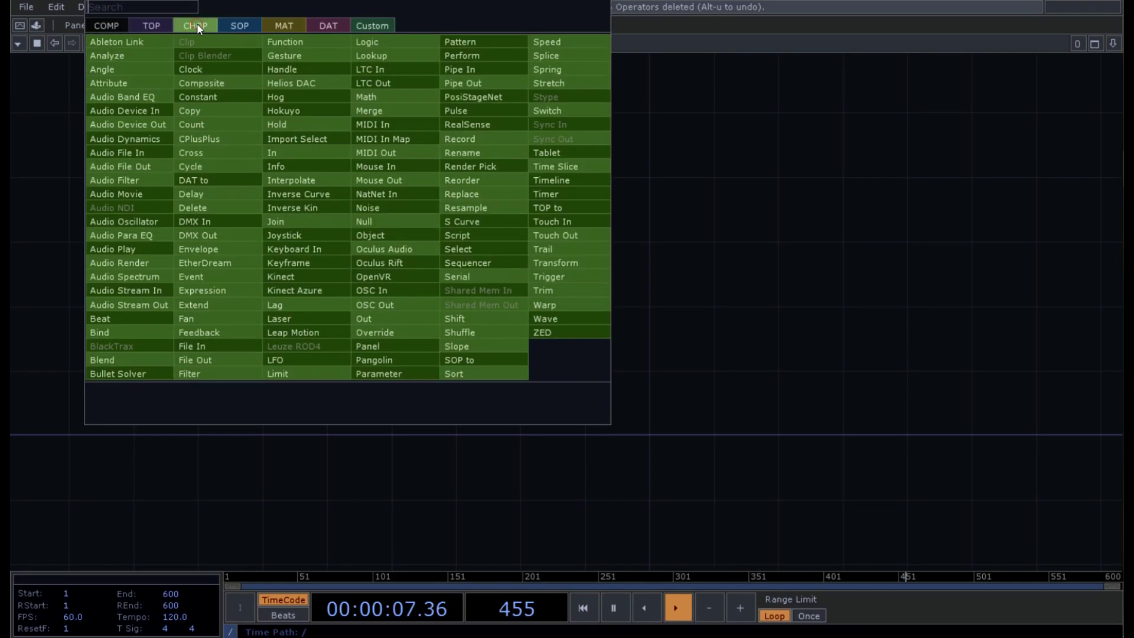
left_click(283, 273)
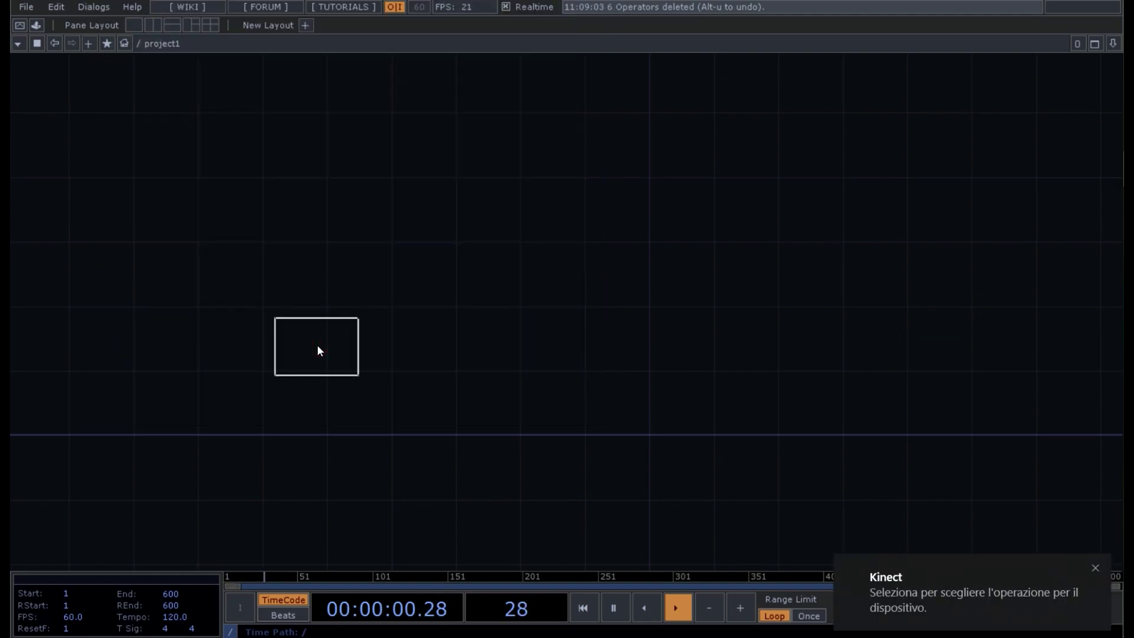
left_click(1094, 566)
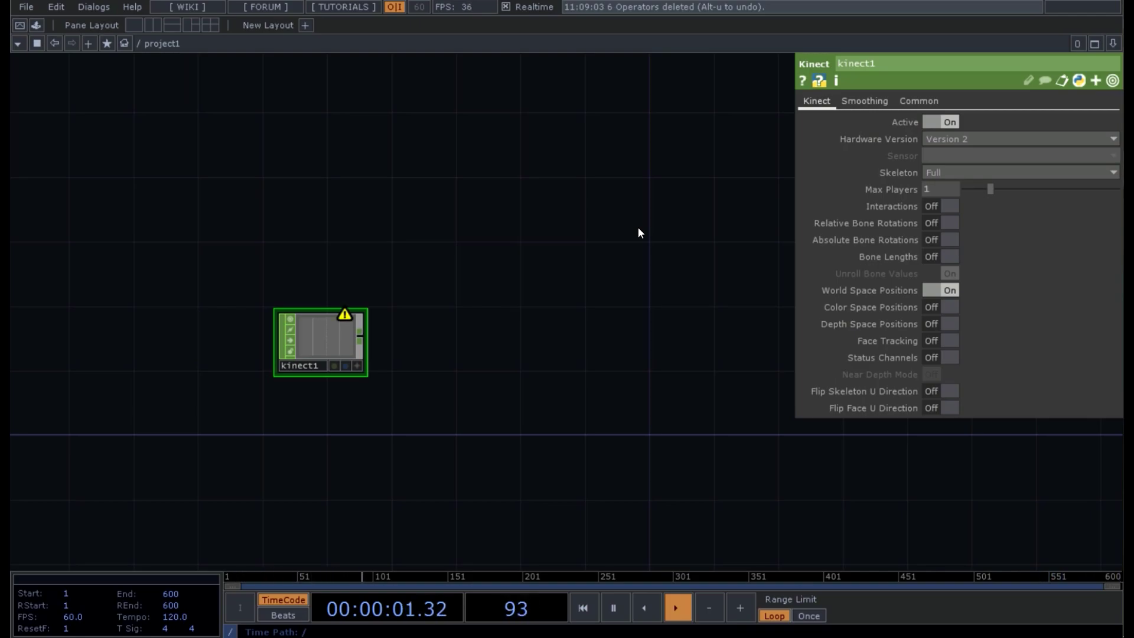
Add a Select CHOP beside kinect1 and connect the Kinect output to its input
key("Tab")
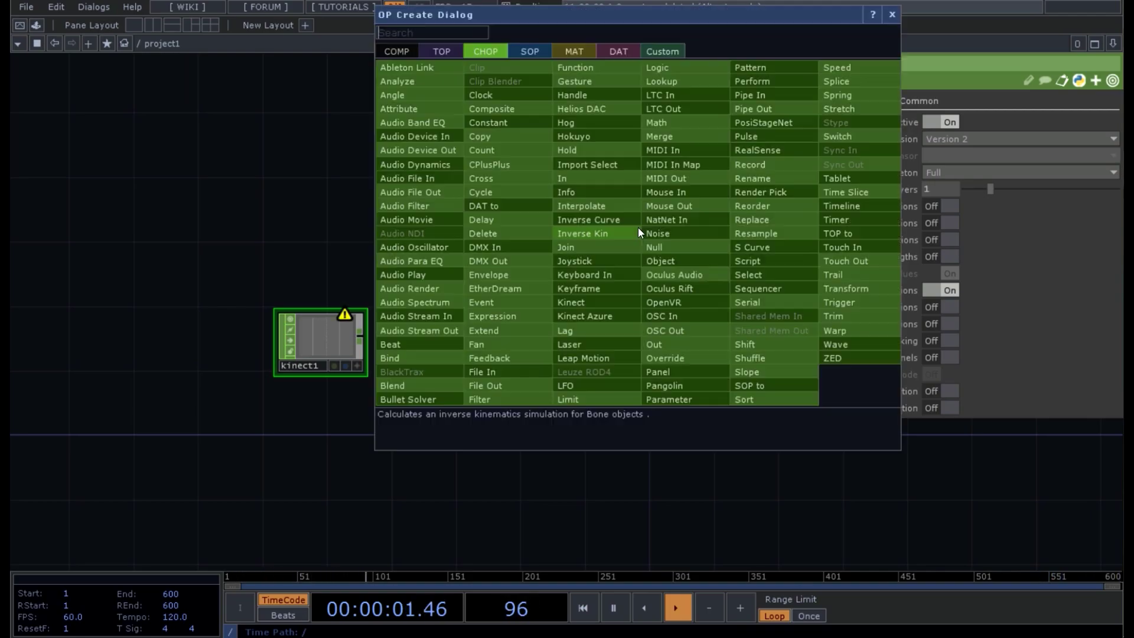
left_click(739, 276)
left_click(450, 340)
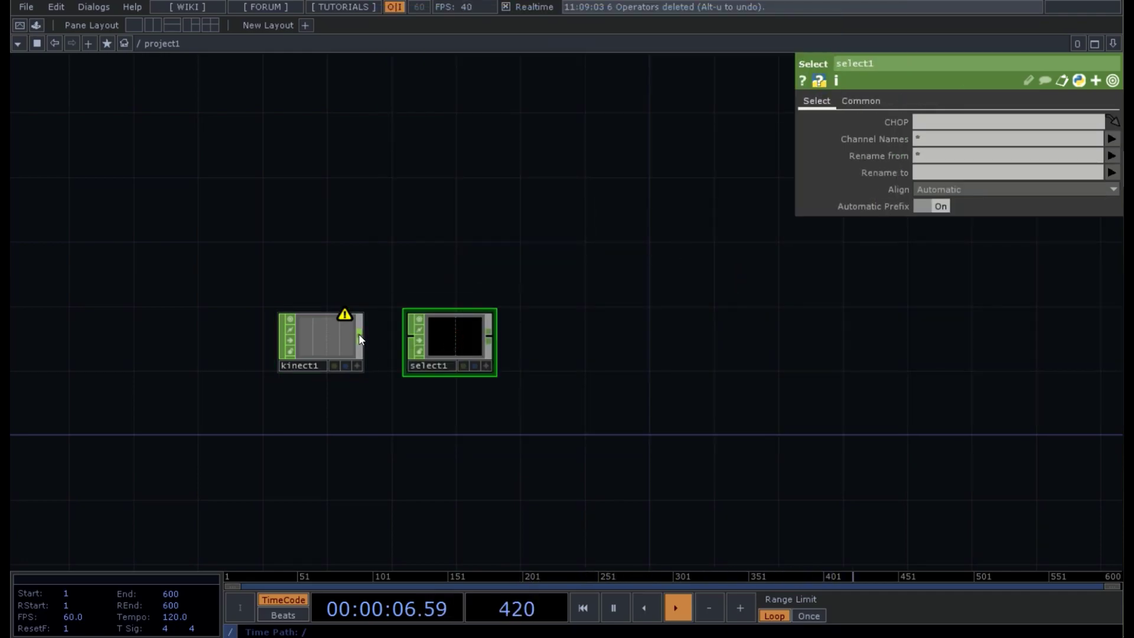
left_click_drag(359, 338, 411, 340)
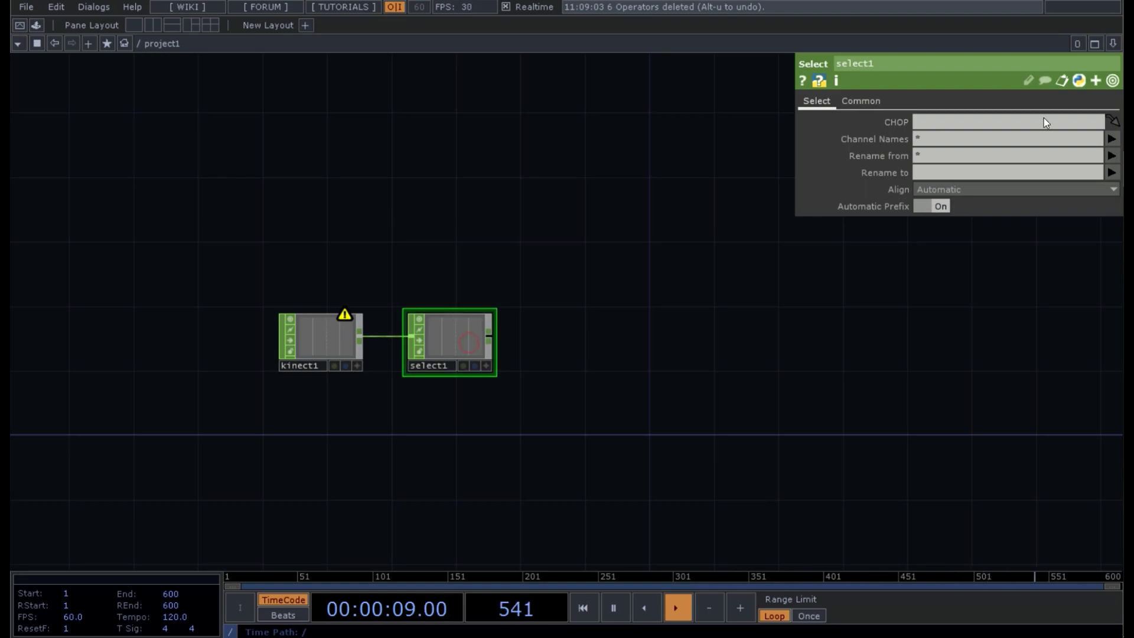
Set the Select CHOP's channel names to p1/hand_r:t* to extract all right-hand position channels
left_click(1112, 139)
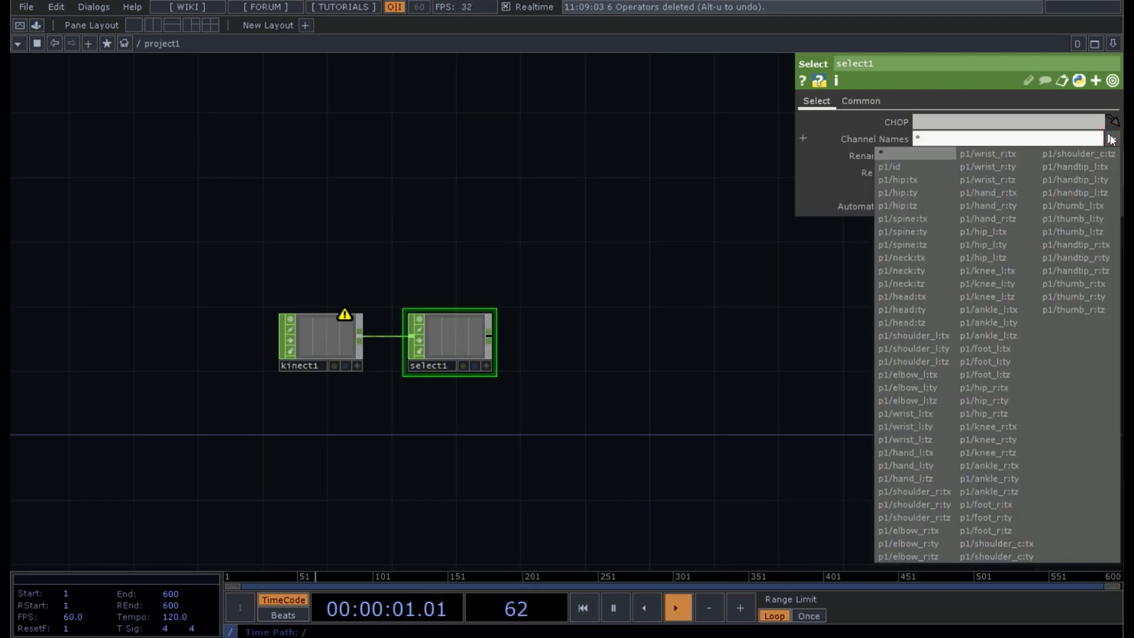
left_click(966, 192)
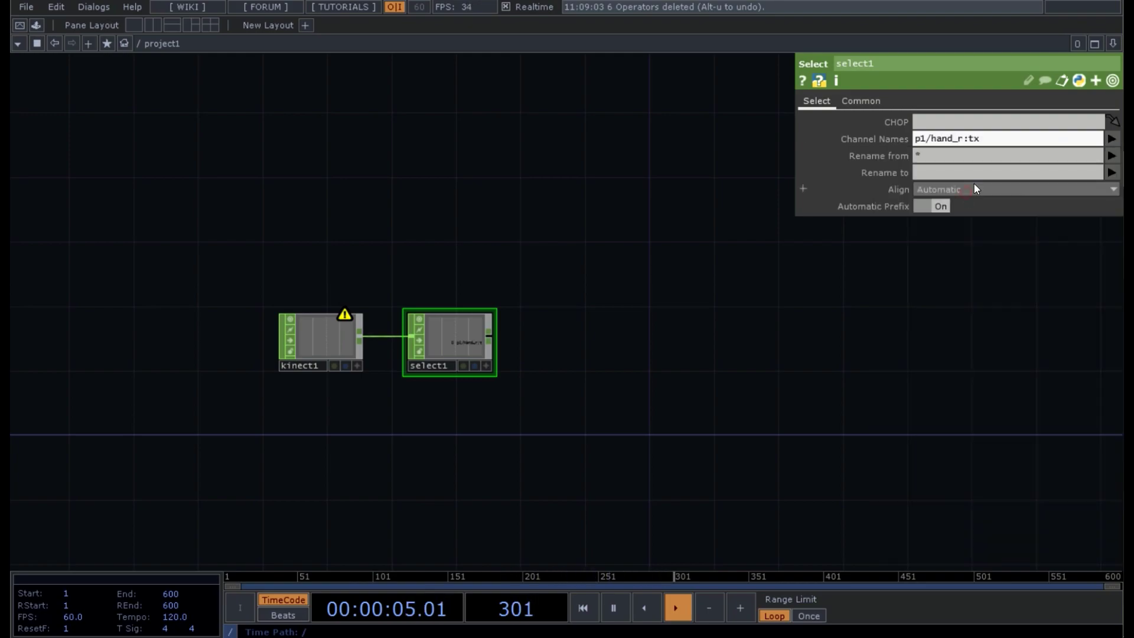
left_click(1008, 138)
key("BackSpace")
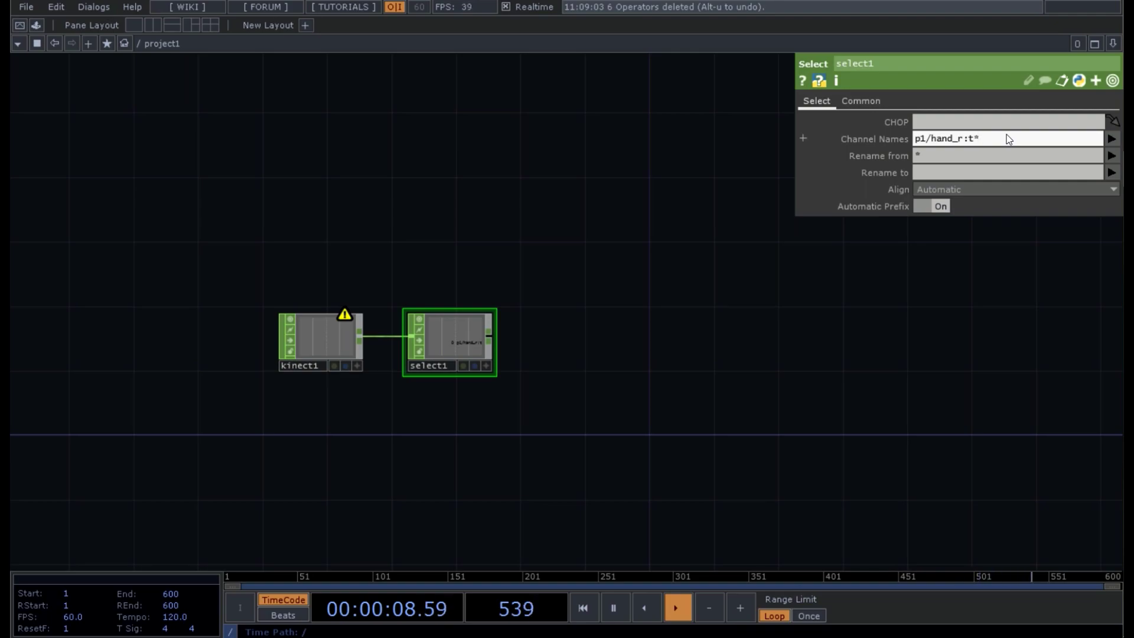
key("Return")
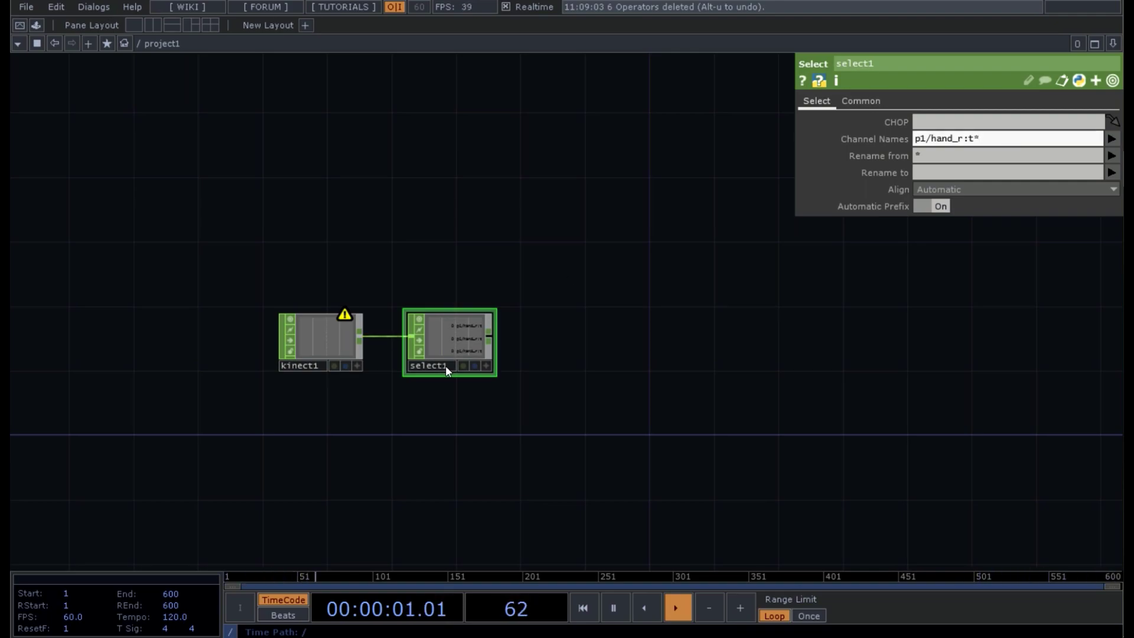
scroll(445, 365, "up", 10)
scroll(493, 335, "down", 10)
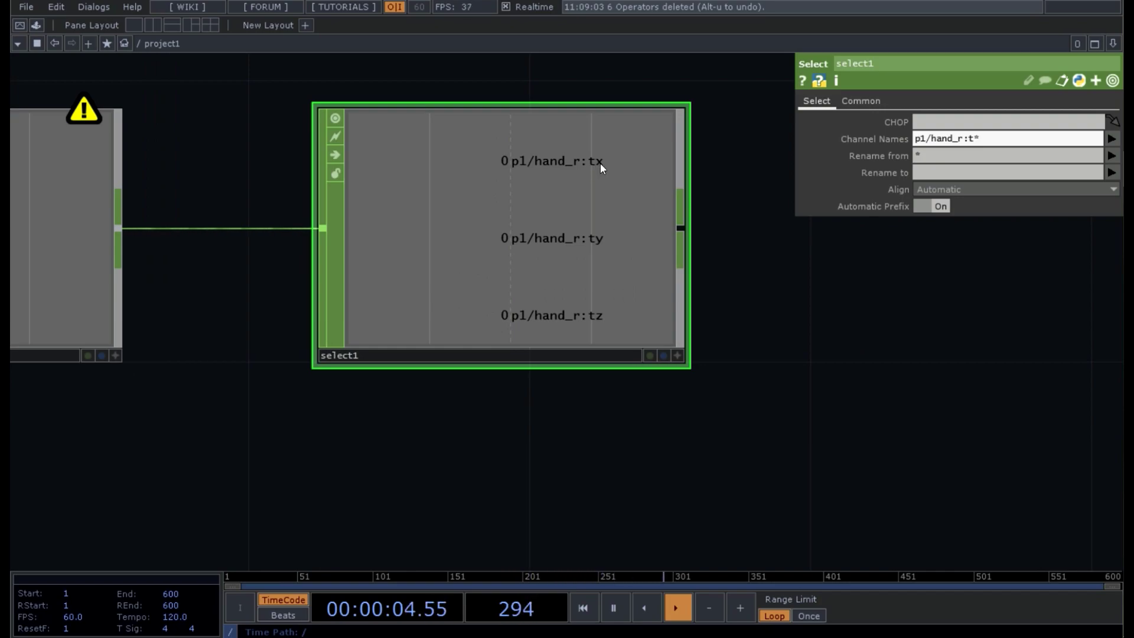
Duplicate the Select CHOP below the original and set the copy's channel names to p1/hand_l:t*
left_click_drag(565, 391, 562, 159)
key("ctrl+c")
key("ctrl+v")
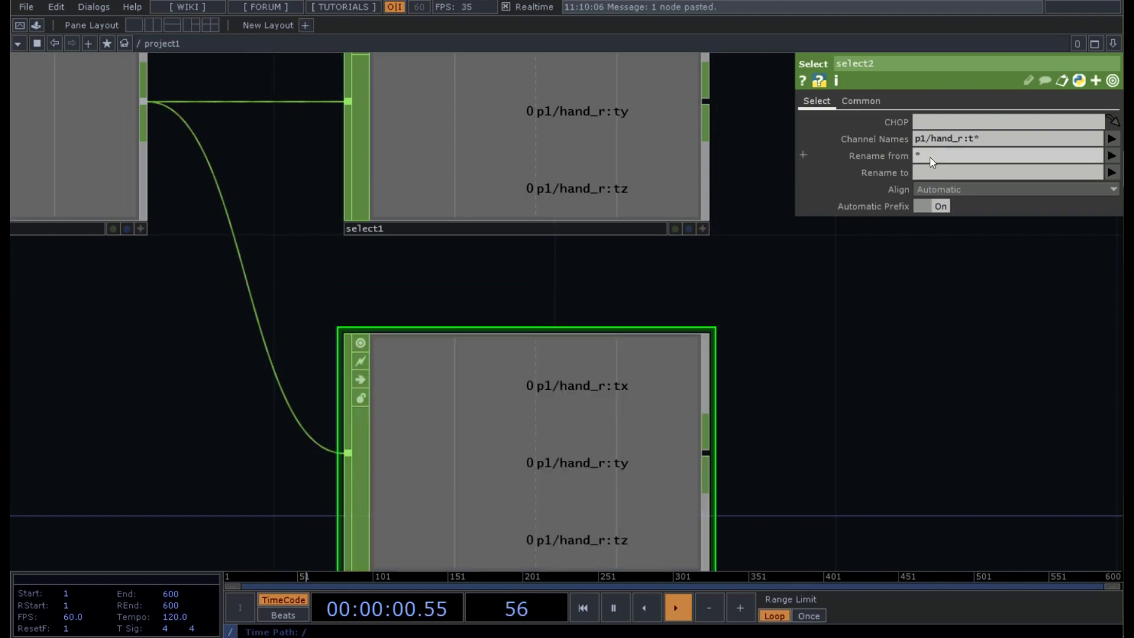
left_click(961, 142)
key("BackSpace")
type("l")
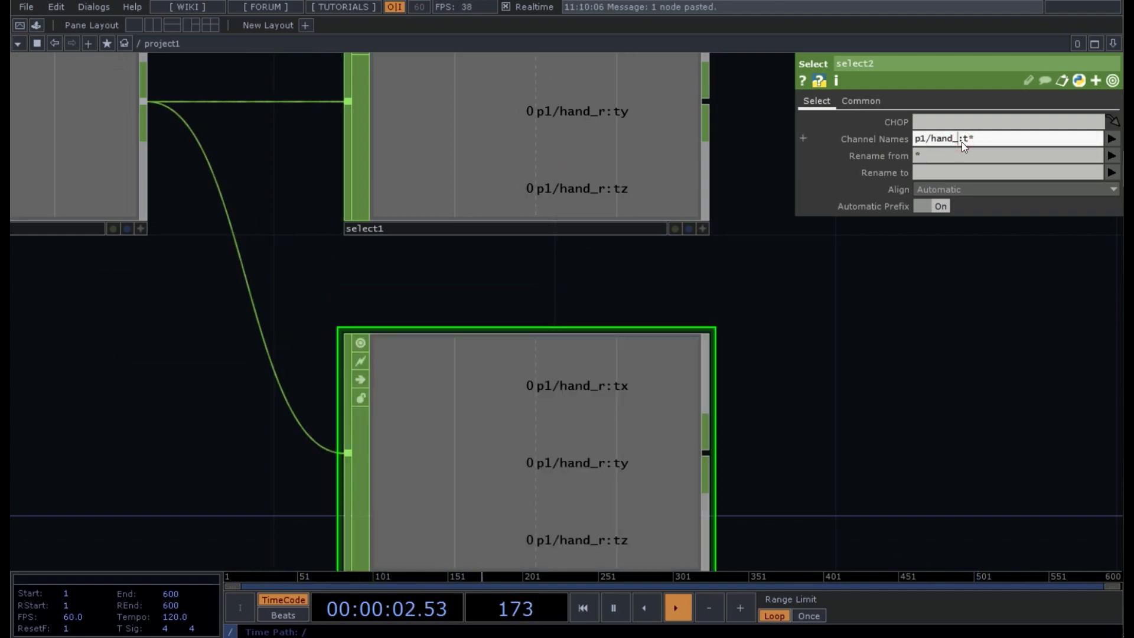
key("Return")
Rename the Select operator carrying the hand_r channels as right
left_click_drag(782, 486, 733, 293)
left_click_drag(721, 172, 734, 334)
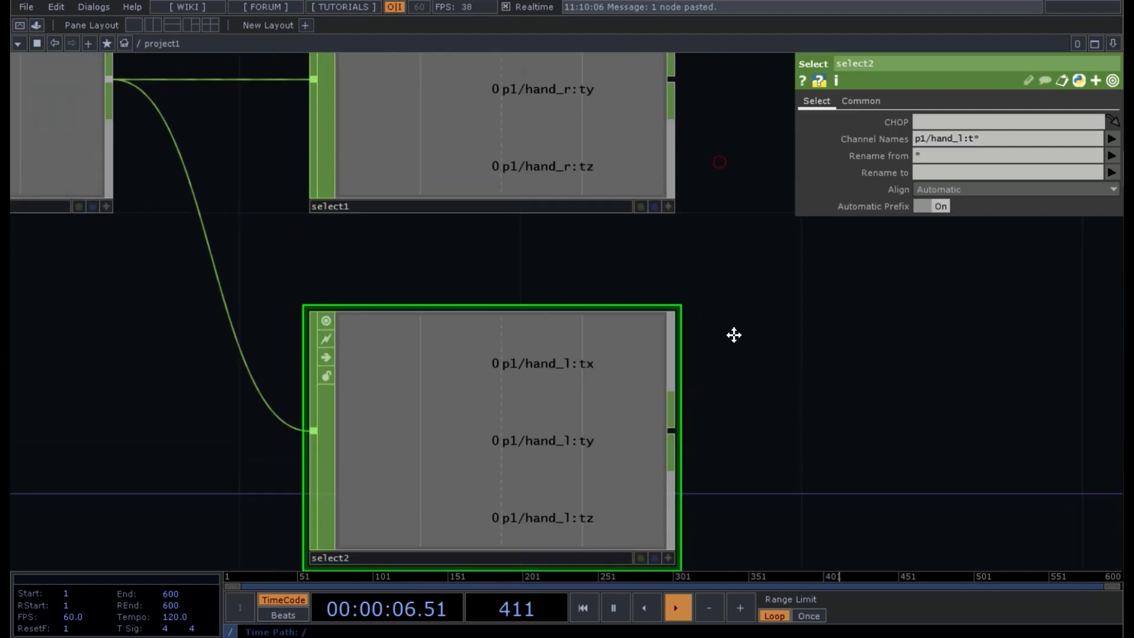
left_click(359, 206)
type("right")
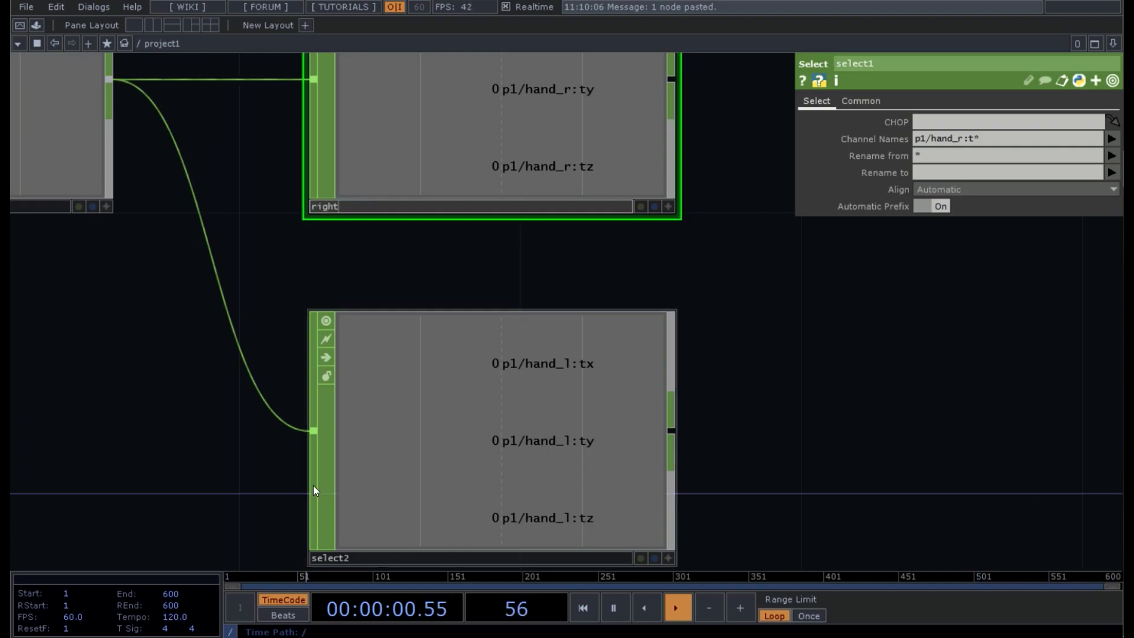
Rename the Select operator carrying the hand_l channels as left
left_click(382, 558)
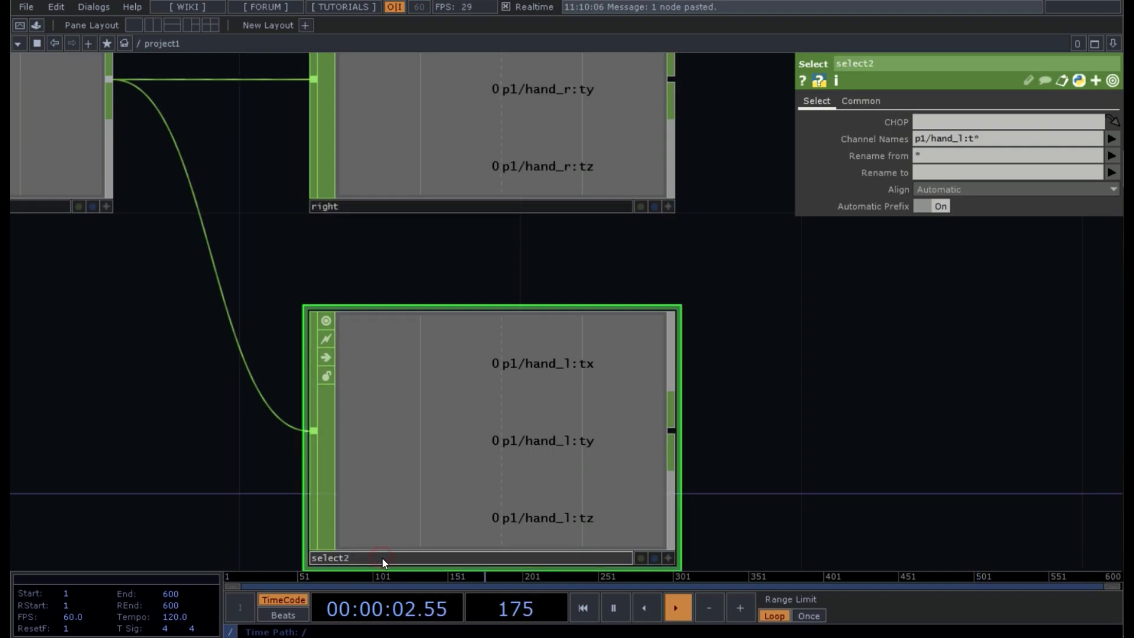
key("BackSpace")
key("BackSpace")
key("BackSpace")
key("BackSpace")
key("BackSpace")
key("BackSpace")
key("BackSpace")
type("left")
key("Return")
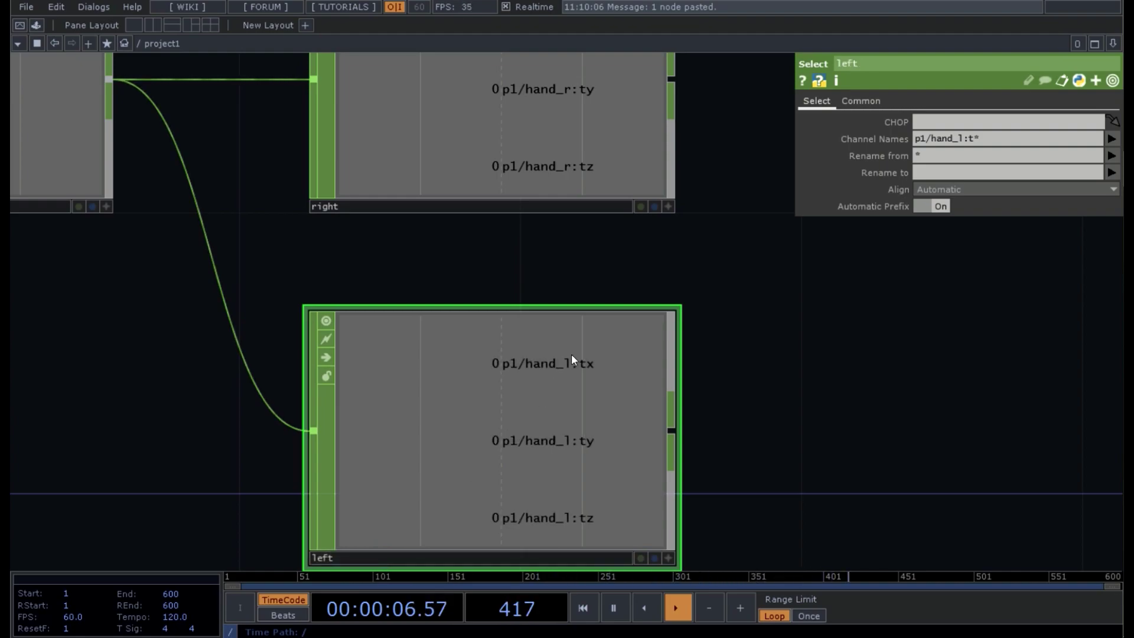
Rename the channels of the right operator to Rh_x Rh_y Rh_z
left_click_drag(751, 182, 745, 353)
left_click(558, 265)
left_click(957, 173)
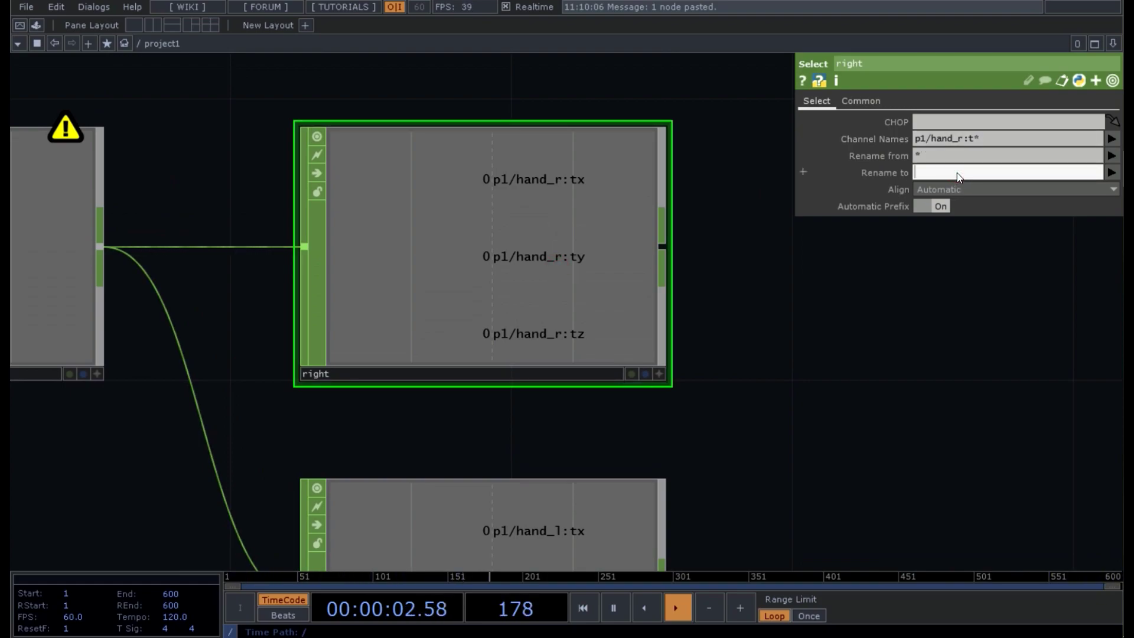
type("Rh_")
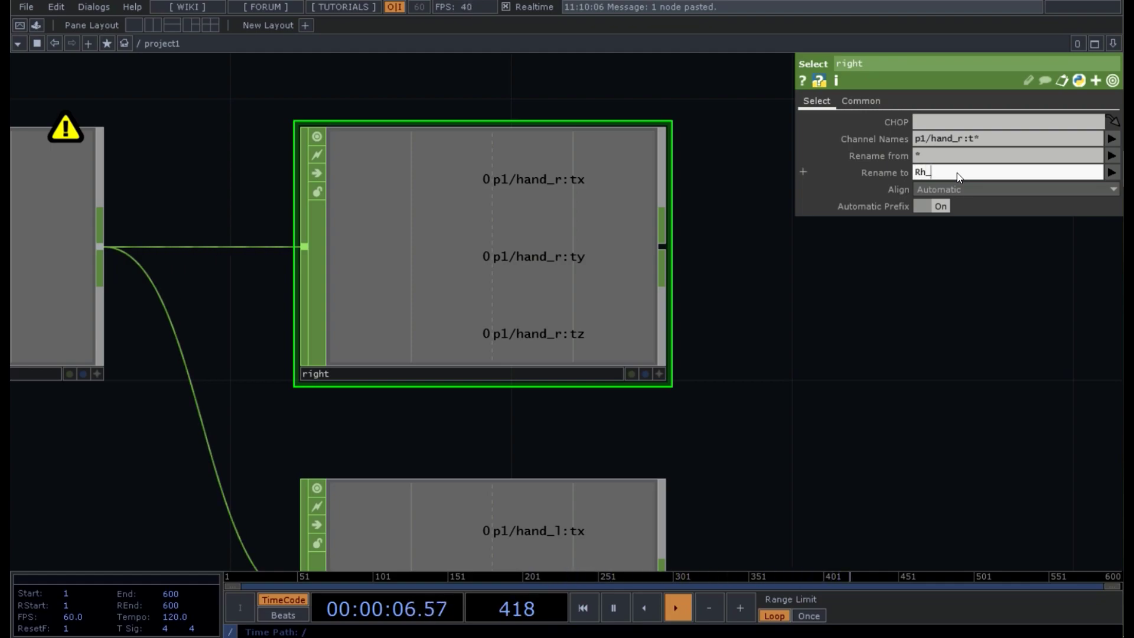
type("x Rh_y Rh_x")
key("Return")
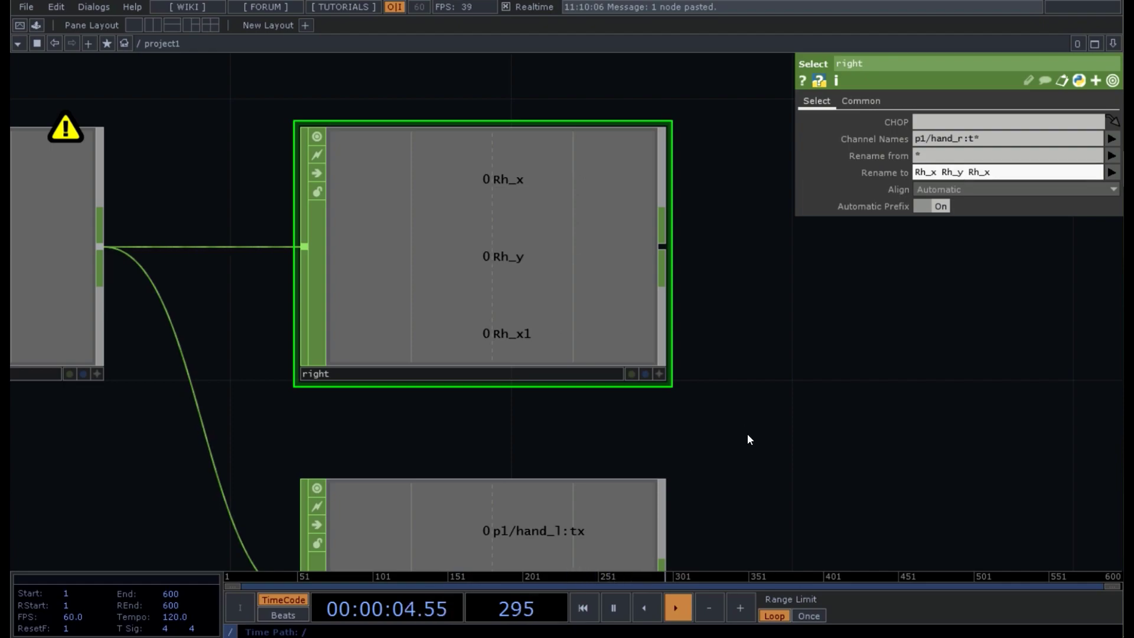
left_click(601, 339)
left_click(1012, 170)
type("z")
key("Return")
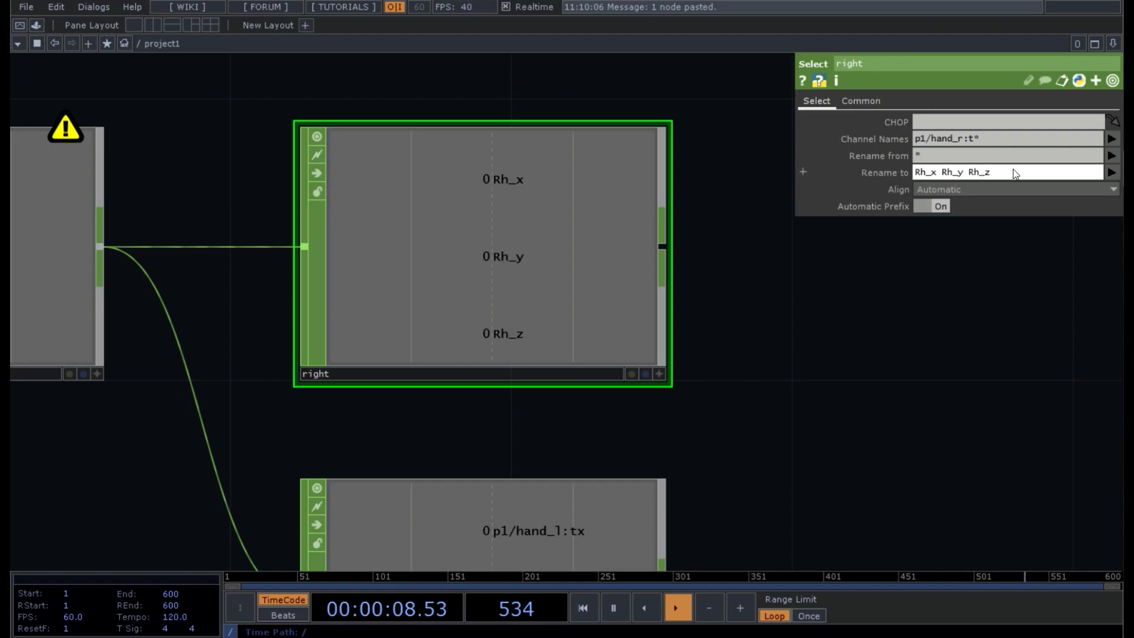
Rename the channels of the left operator to Lh_x Lh_y Lh_z
left_click_drag(779, 455, 751, 213)
left_click(547, 292)
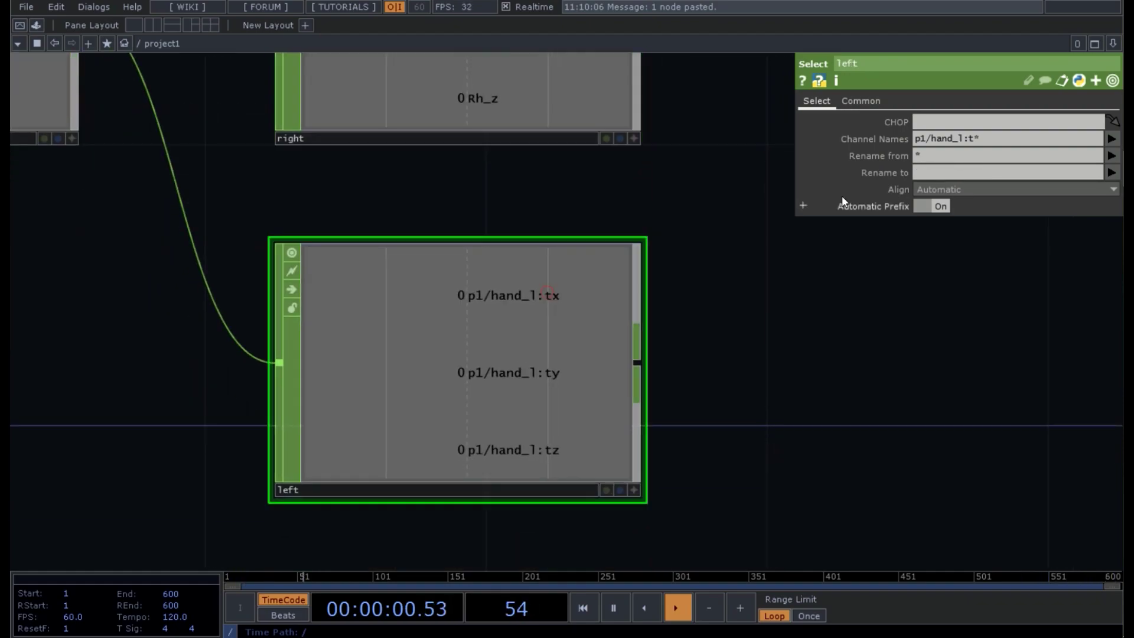
left_click(933, 173)
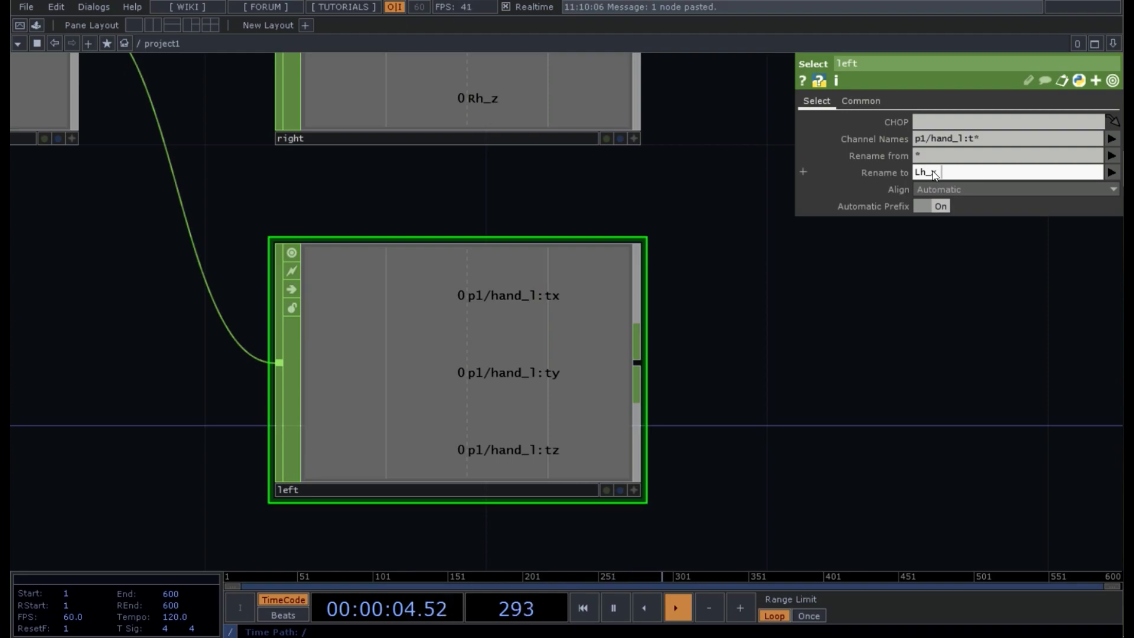
type("Lh_x Lh_y Lh")
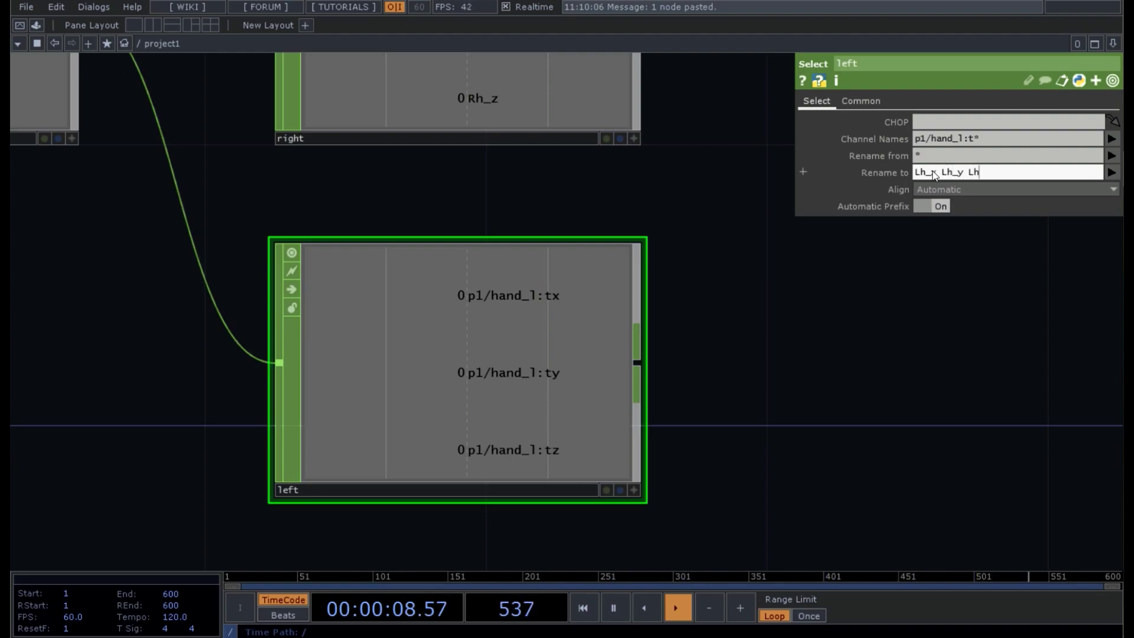
type("_z")
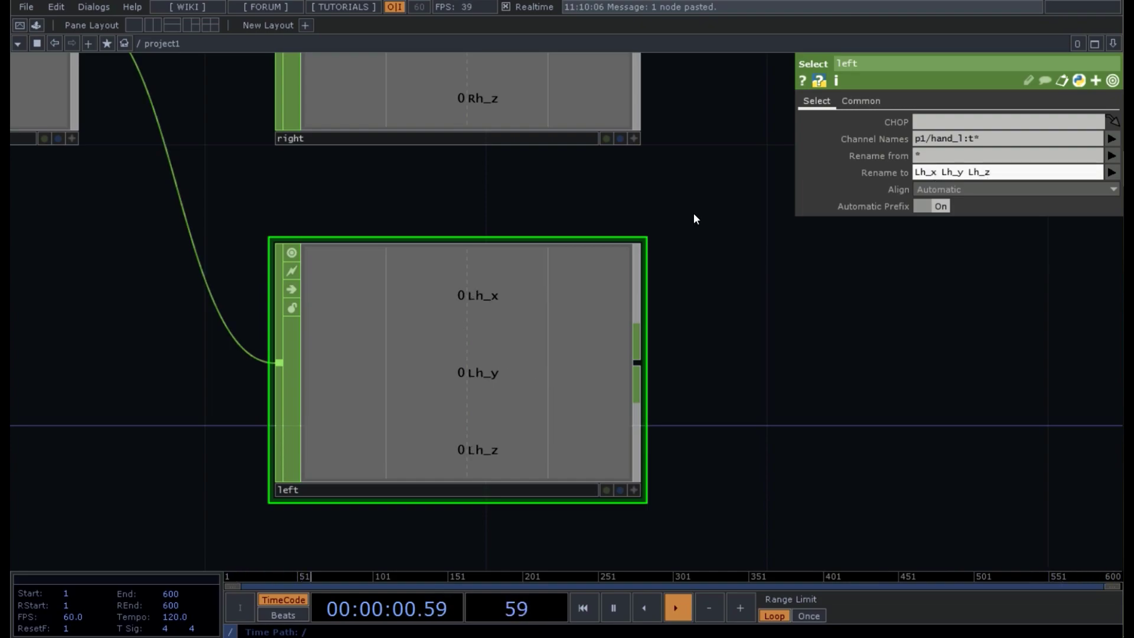
Add a Select CHOP fed by the right operator's output, placed above it, and set its Rename to value to Rh_x
left_click_drag(705, 184, 702, 360)
key("p")
scroll(703, 362, "down", 5)
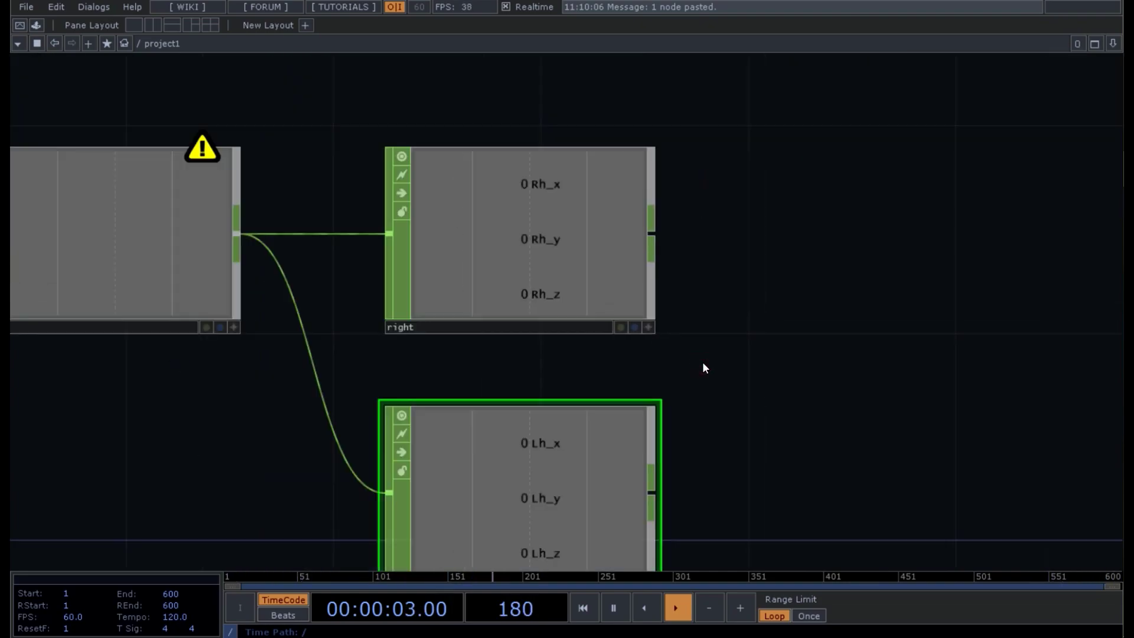
left_click_drag(794, 314, 687, 358)
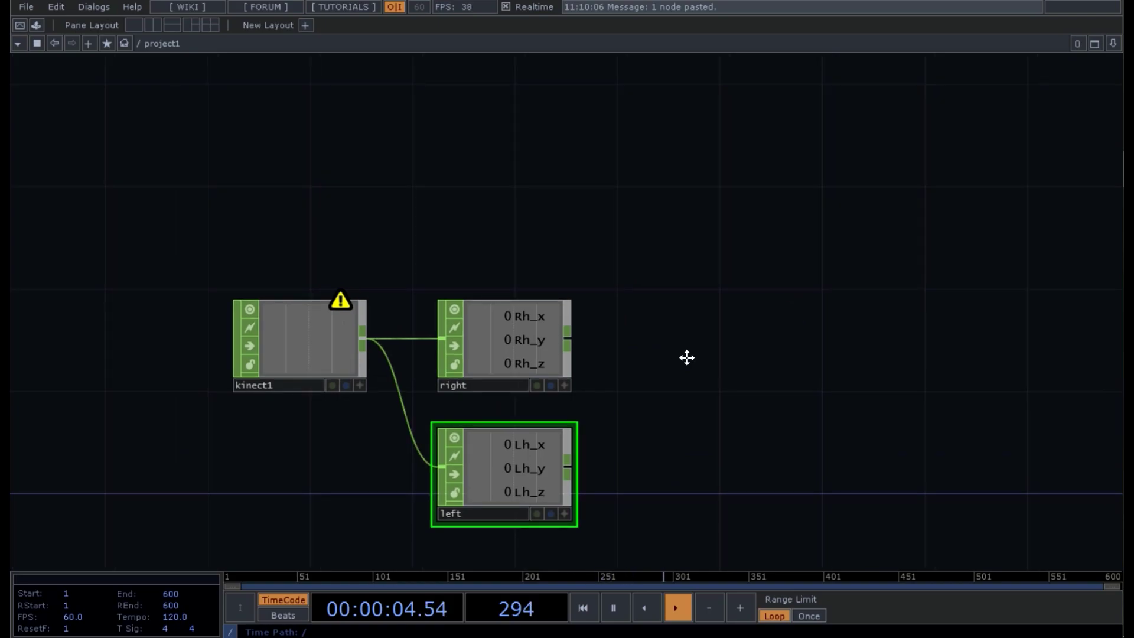
right_click(570, 342)
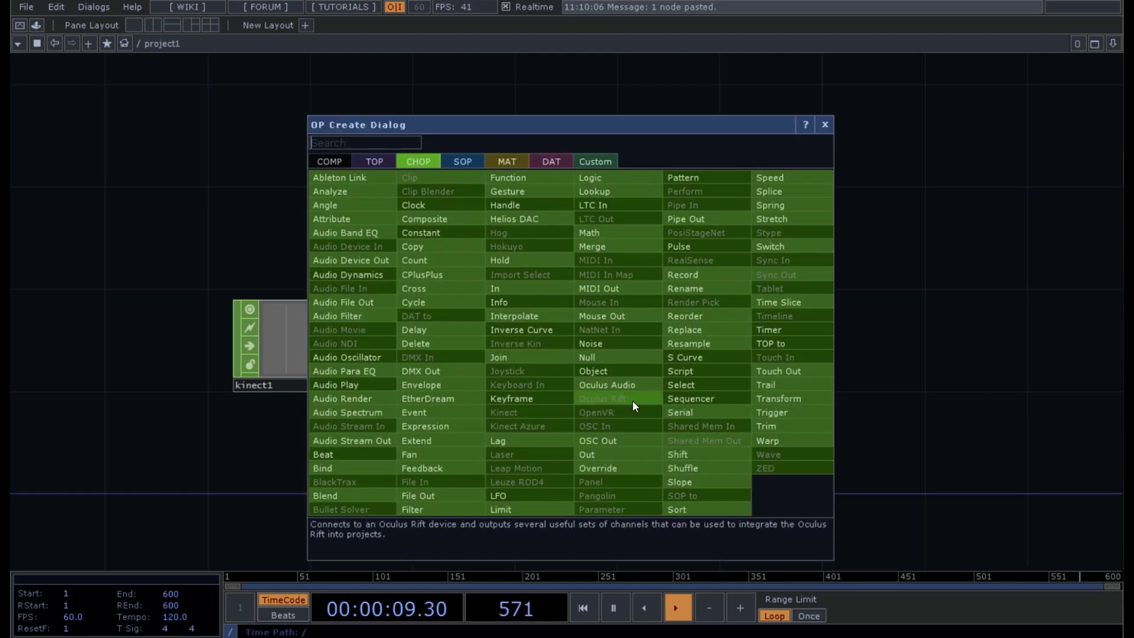
left_click(688, 386)
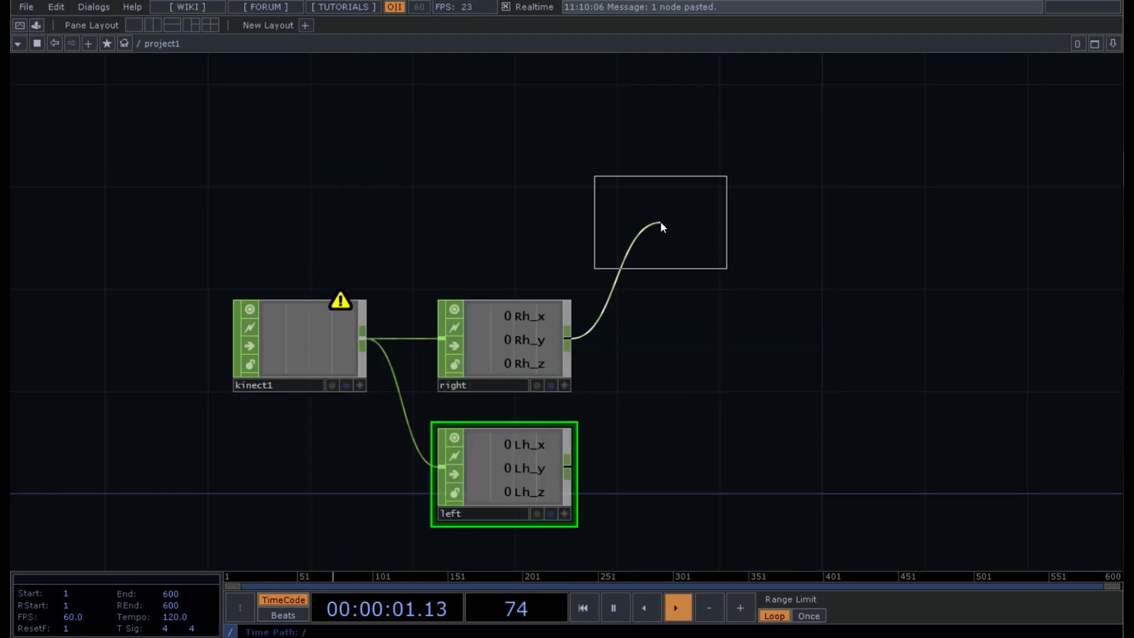
left_click(662, 223)
key("p")
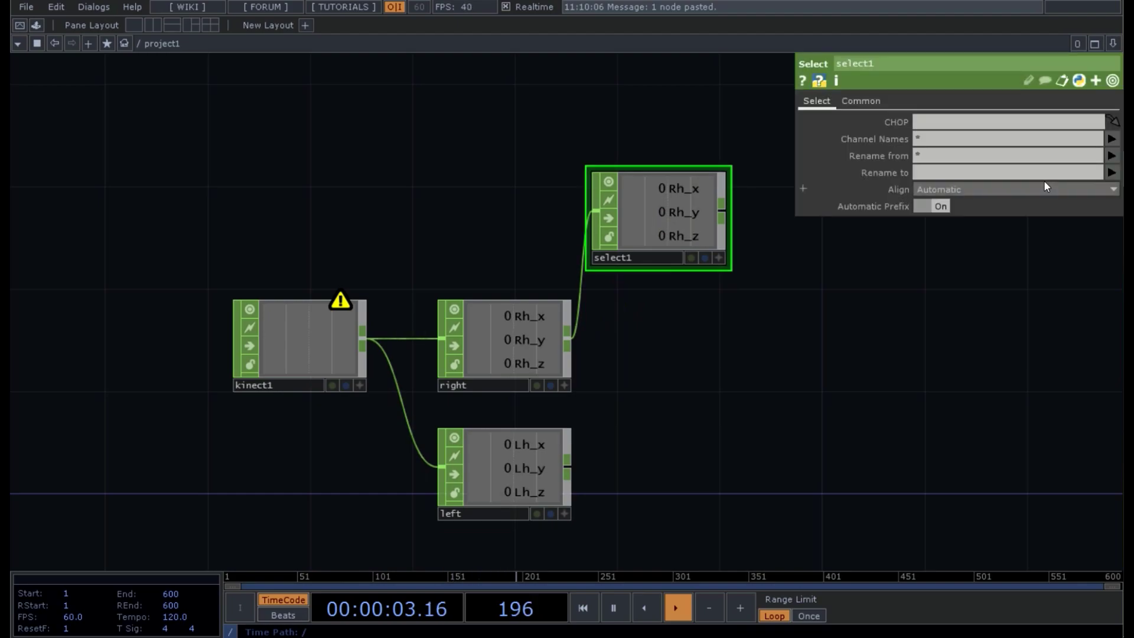
left_click(1112, 173)
left_click(1104, 200)
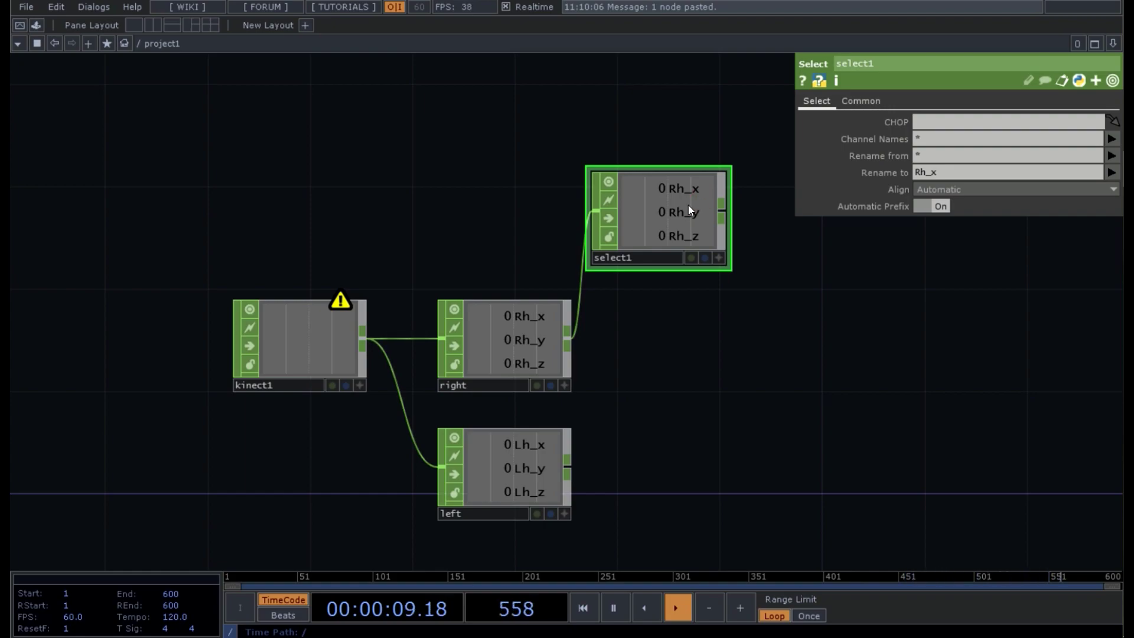
Clear the Rename to value of select1 and limit its Channel Names to Rh_x
left_click(936, 170)
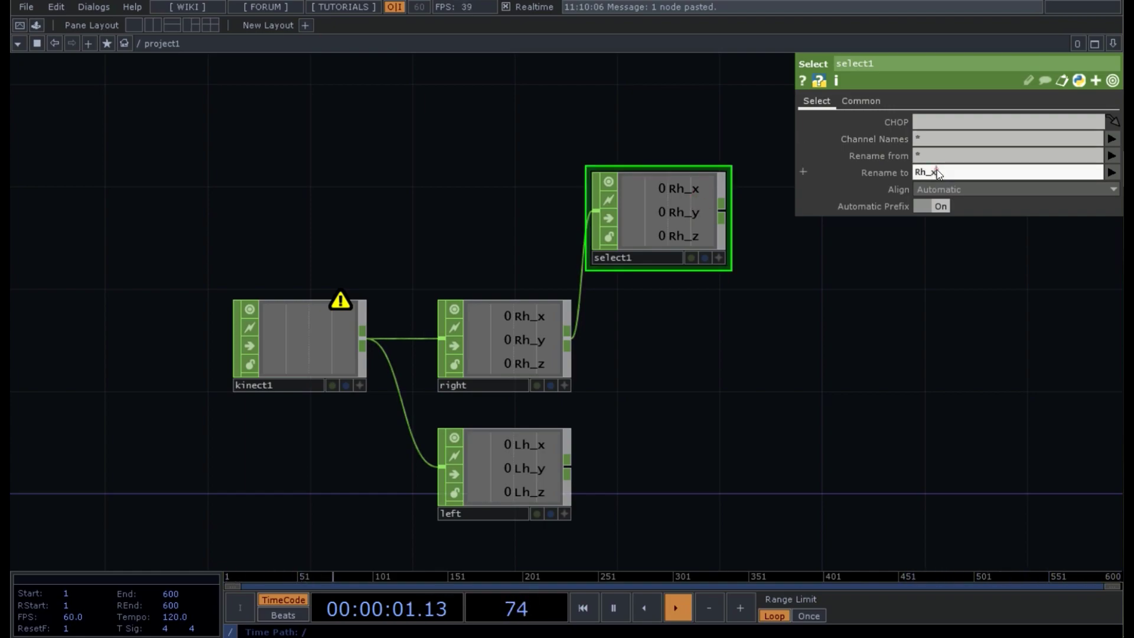
key("BackSpace")
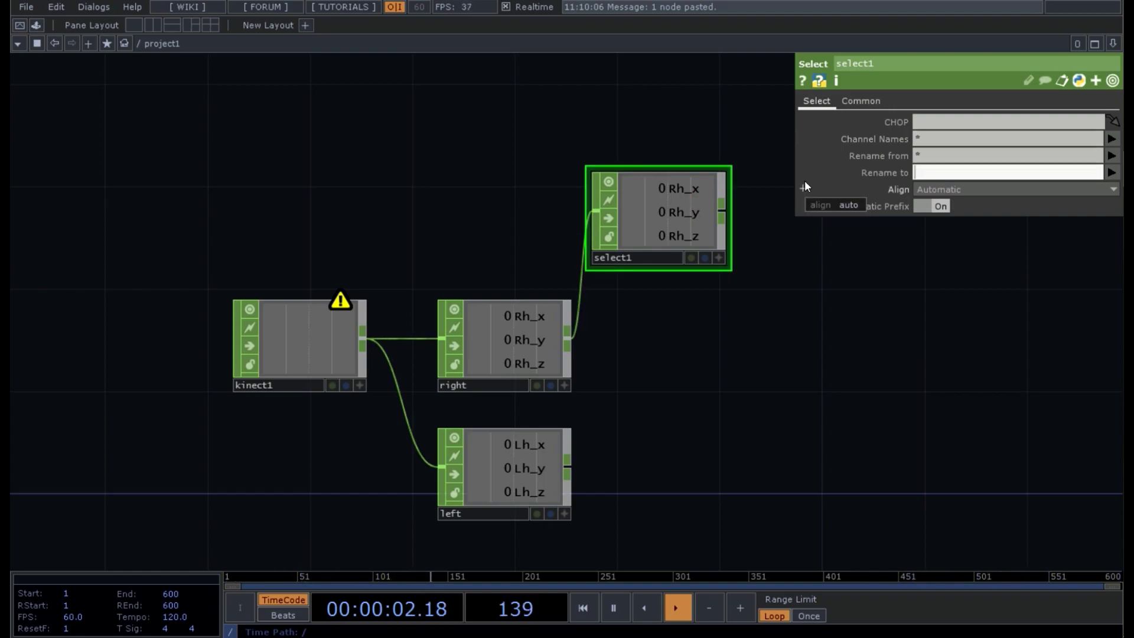
left_click(649, 221)
left_click(1111, 139)
left_click(1104, 165)
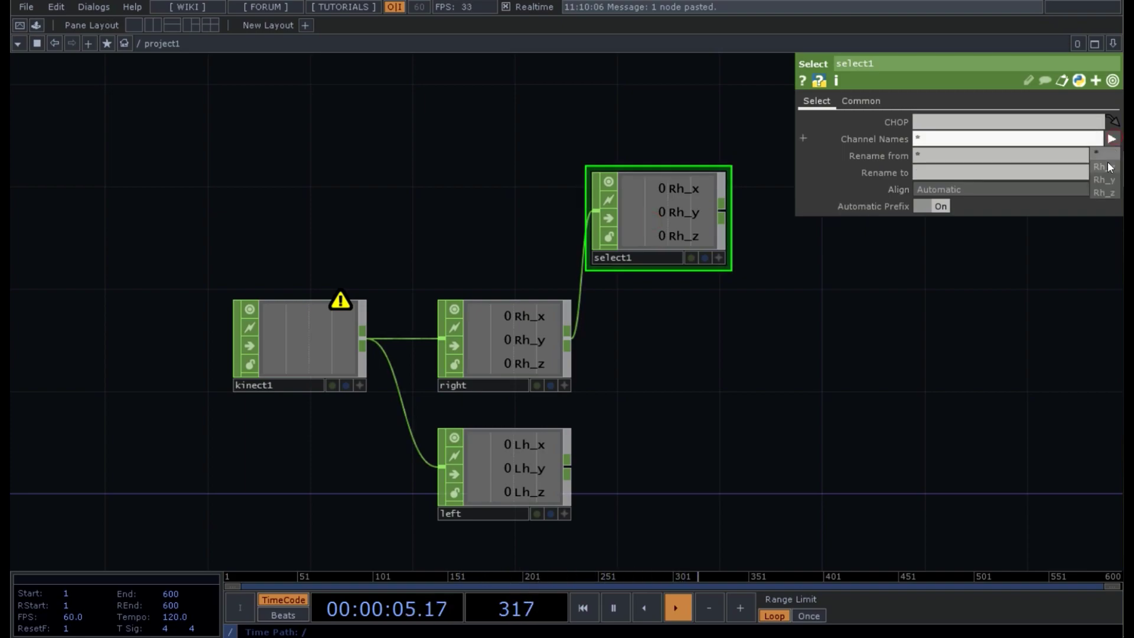
Duplicate the Rh_x Select operator below the original, fed by the right operator, and set the copy's Channel Names to Rh_y
key("ctrl+c")
key("ctrl+v")
left_click(1027, 136)
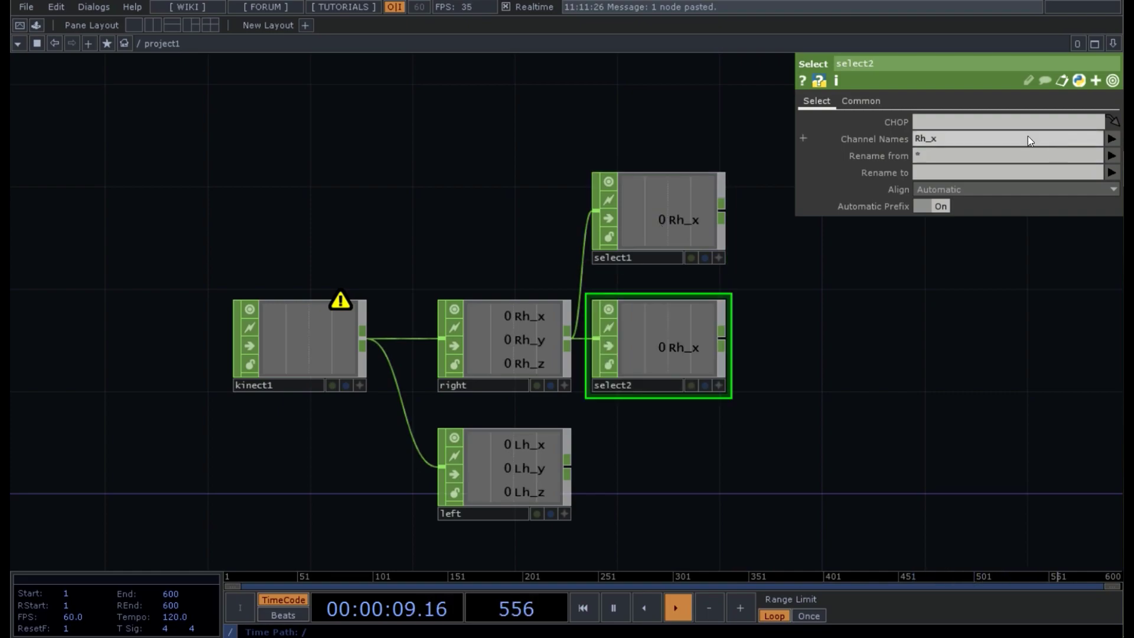
key("BackSpace")
type("y")
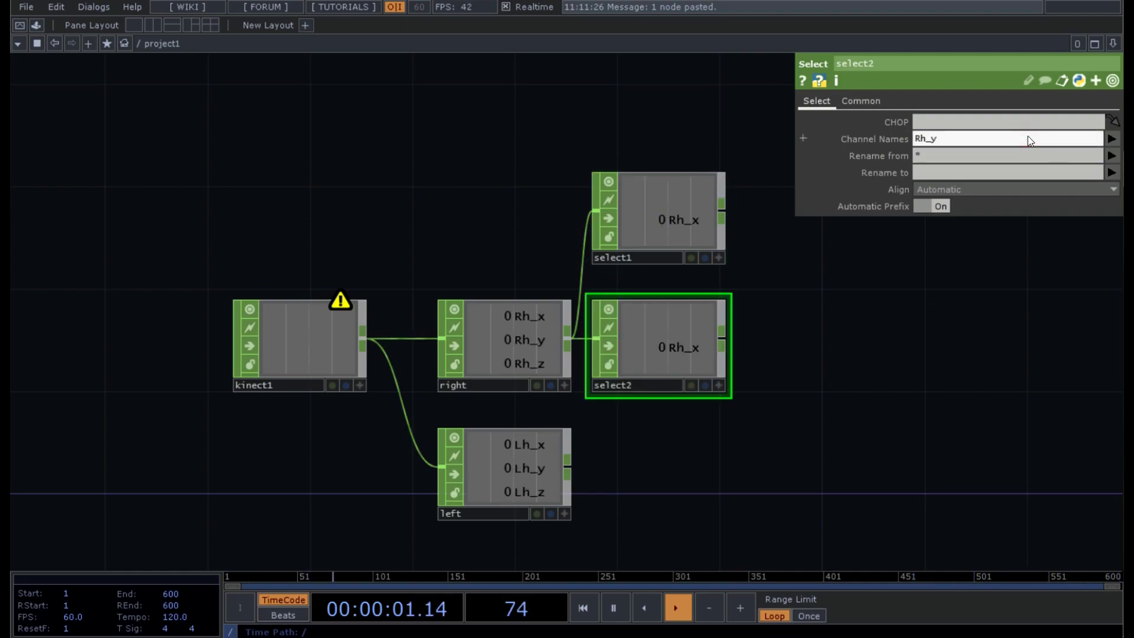
key("Return")
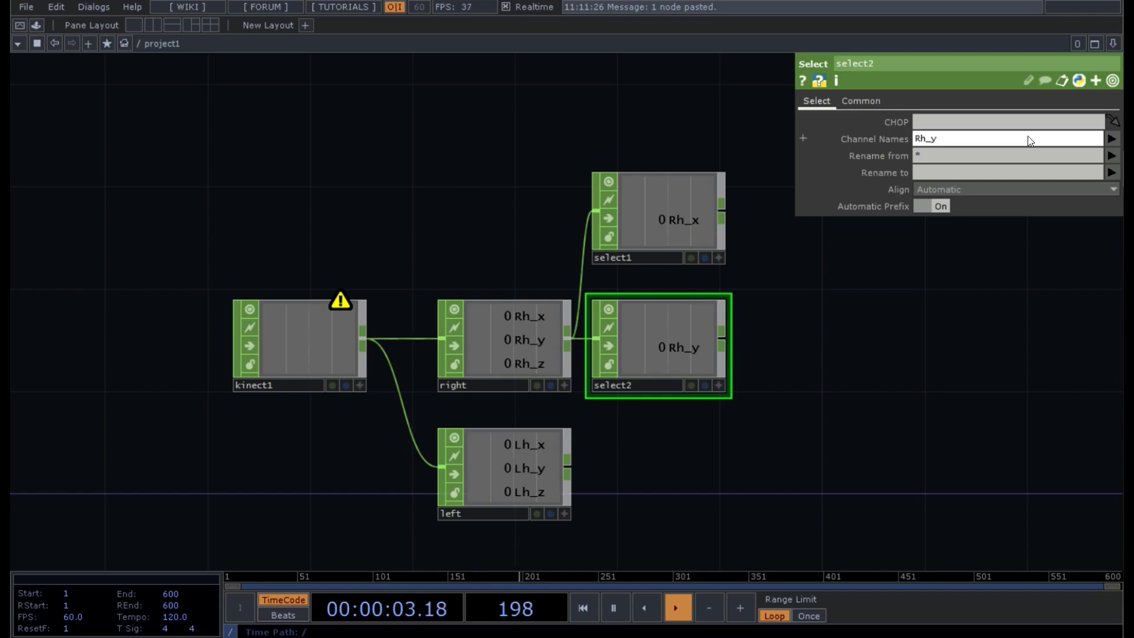
Repeat the channel in select2 so that its Channel Names read Rh_y Rh_y Rh_y
left_click_drag(1027, 140, 847, 143)
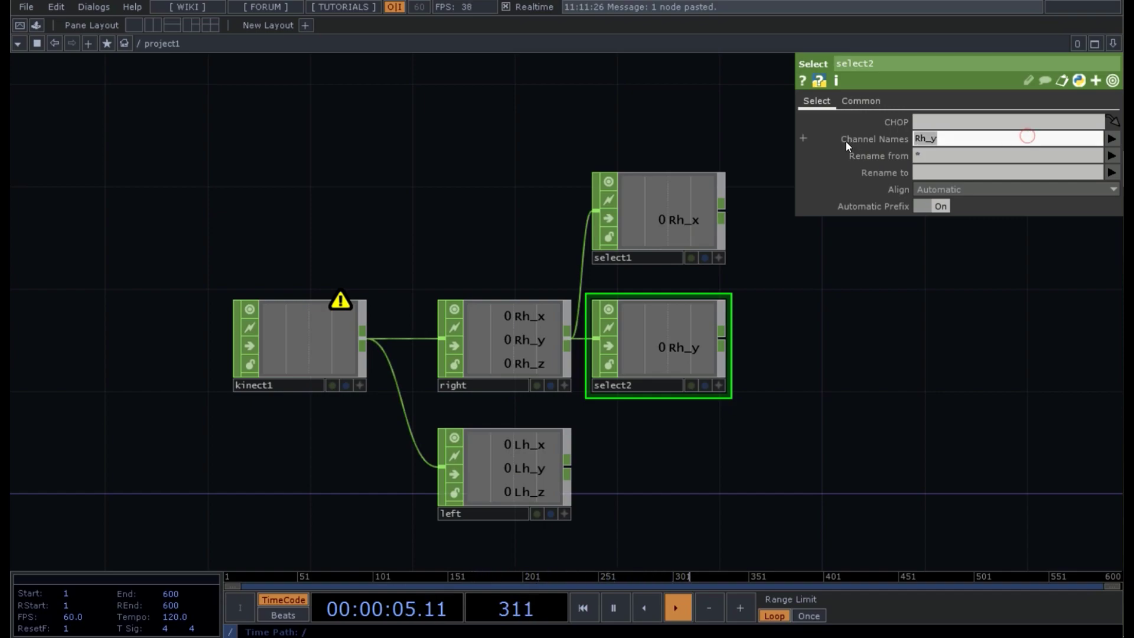
key("Return")
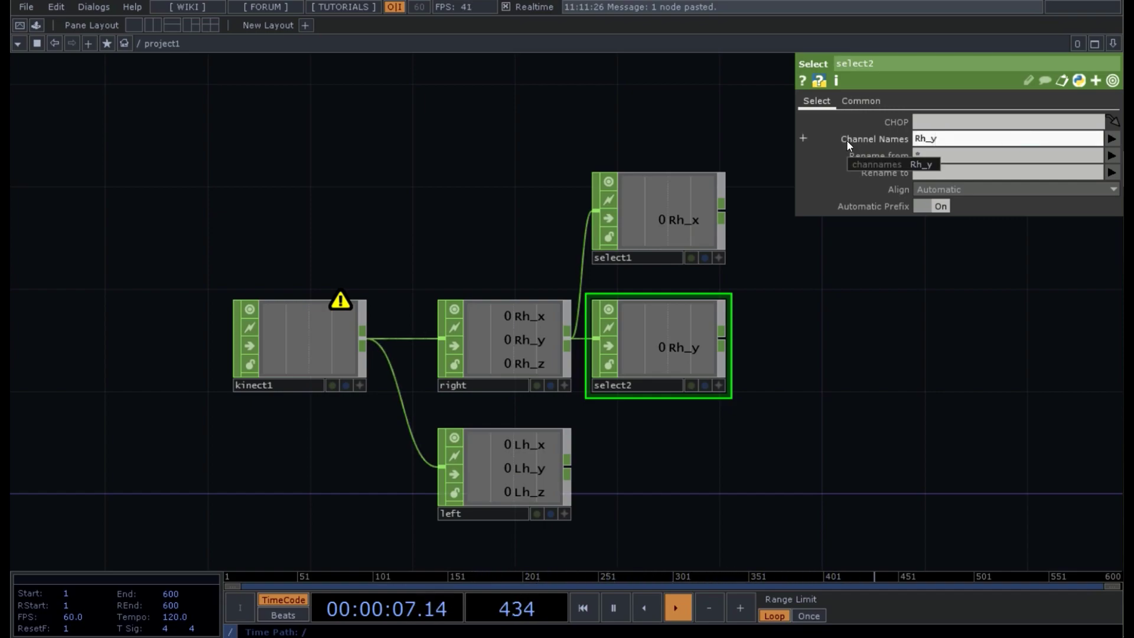
key("ctrl+v")
key("Return")
key("ctrl+v")
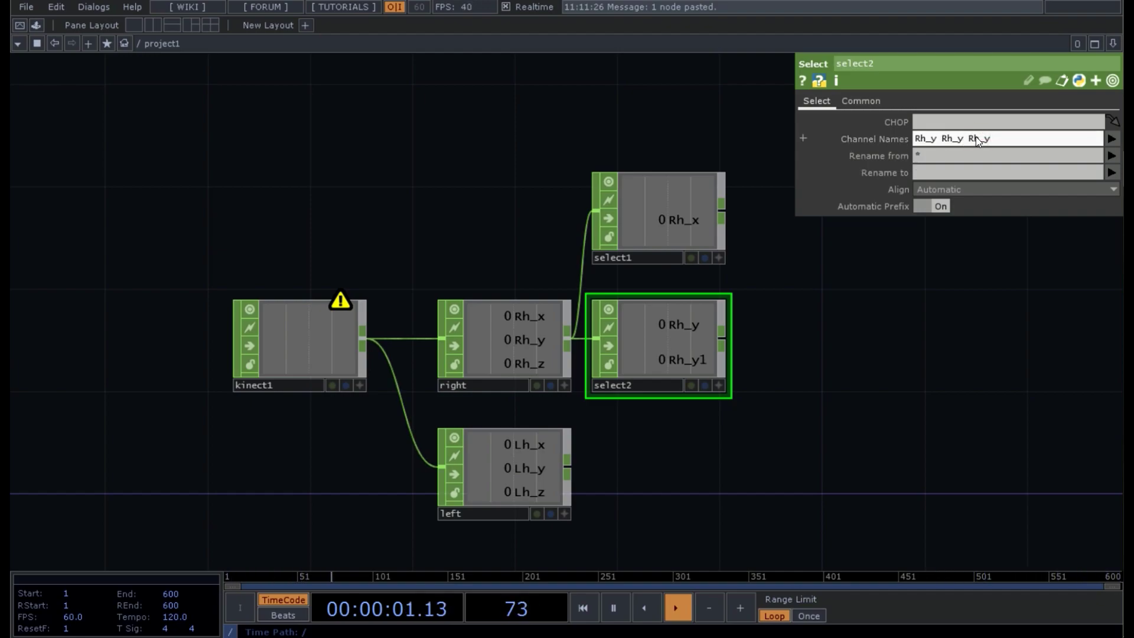
key("Return")
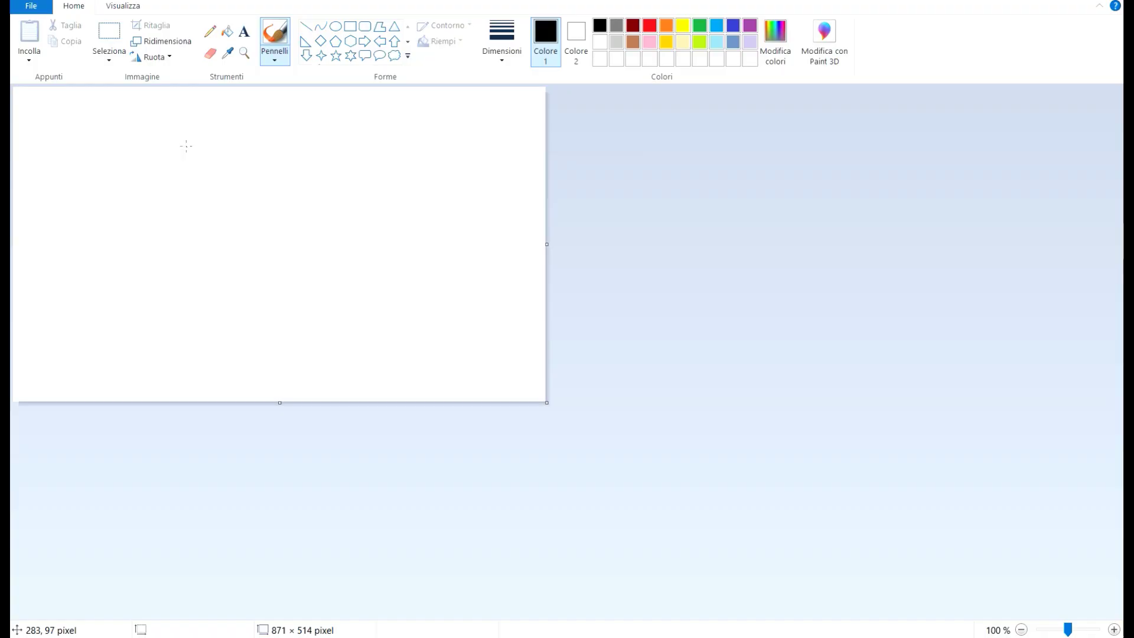
Switch to Paint and sketch a three-by-three grid from two vertical and two horizontal freehand brush lines
left_click_drag(186, 147, 174, 295)
left_click_drag(294, 147, 295, 303)
left_click_drag(402, 183, 13, 202)
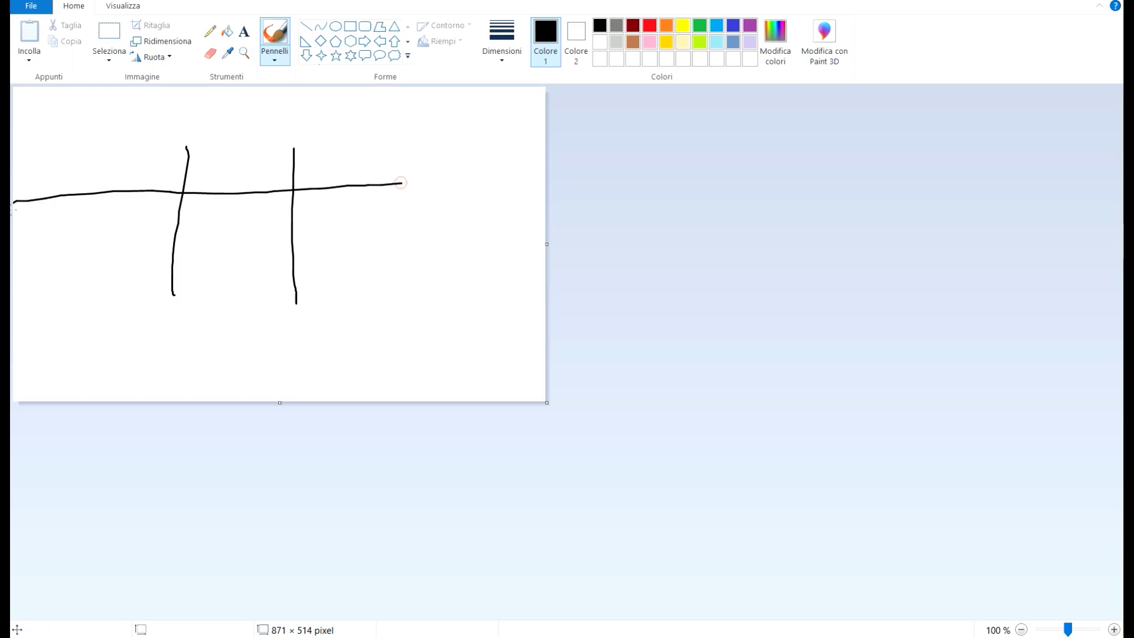
left_click_drag(421, 255, 47, 254)
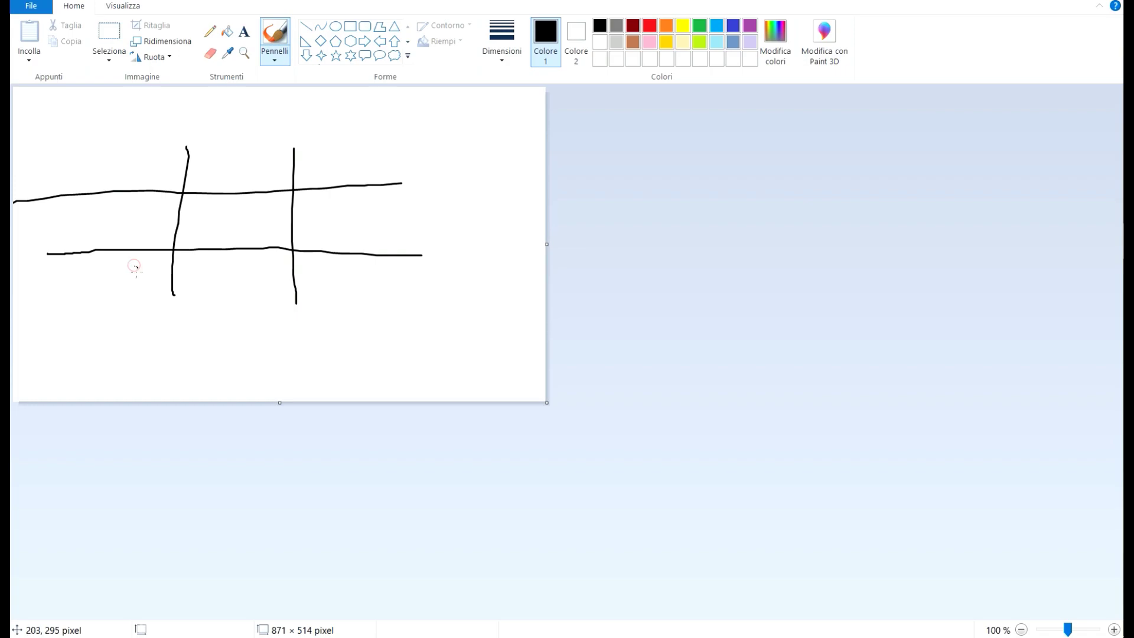
Draw short brush marks in the outer columns of the sketched grid to indicate the left and right zones
left_click_drag(130, 258, 134, 266)
left_click_drag(131, 205, 133, 218)
left_click_drag(341, 147, 342, 158)
left_click_drag(347, 209, 353, 285)
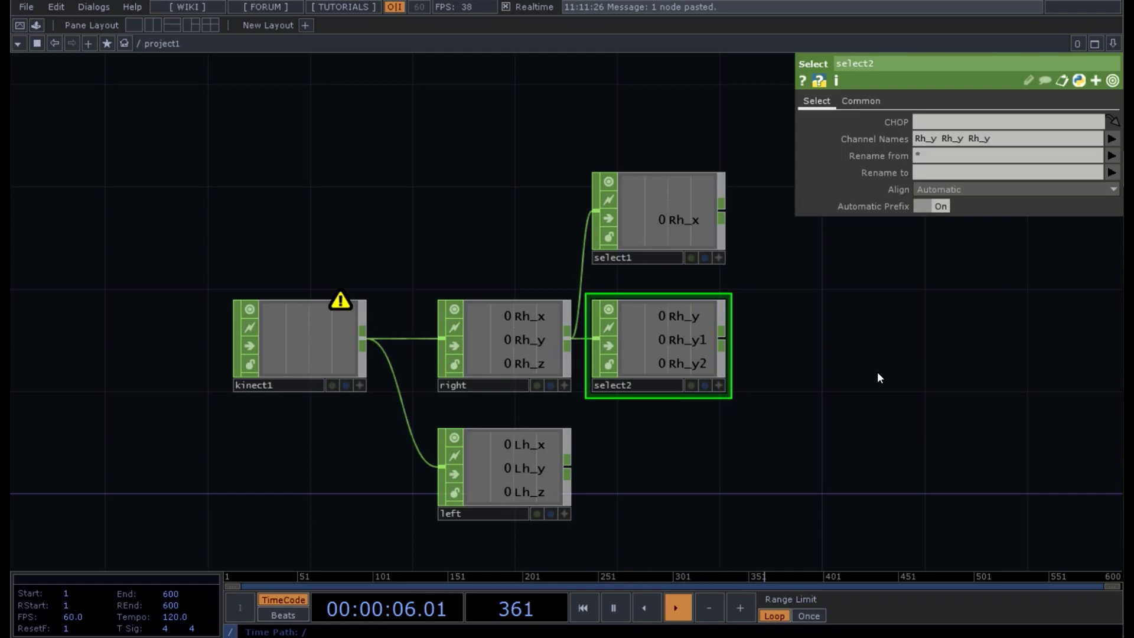
Switch back to TouchDesigner and add an Expression CHOP after each of select1 and select2
key("p")
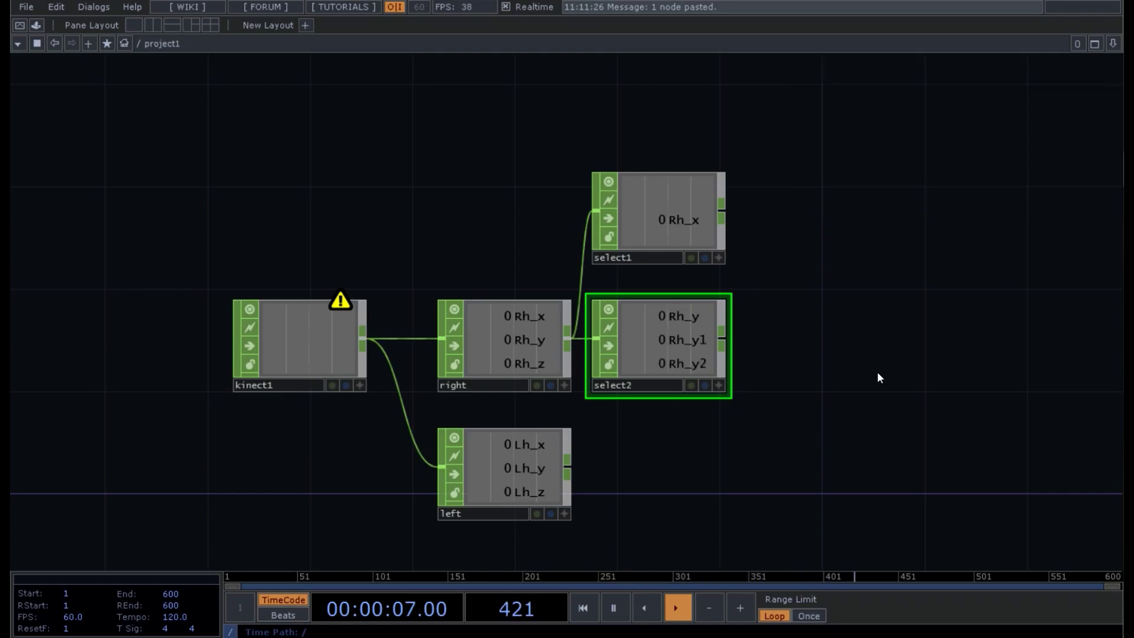
right_click(721, 212)
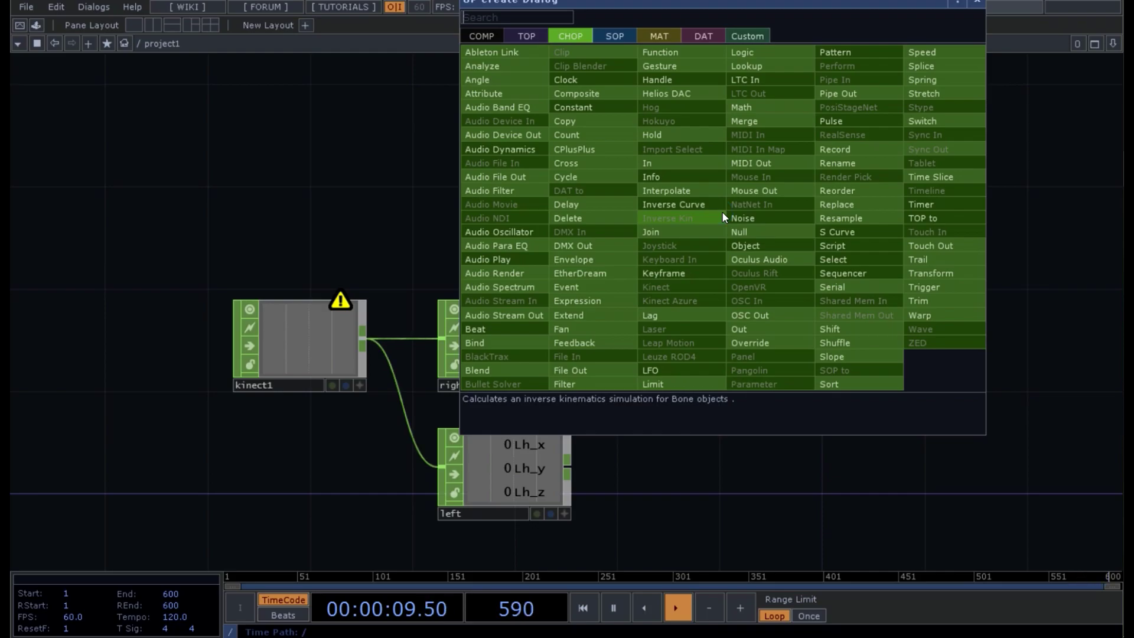
left_click(614, 290)
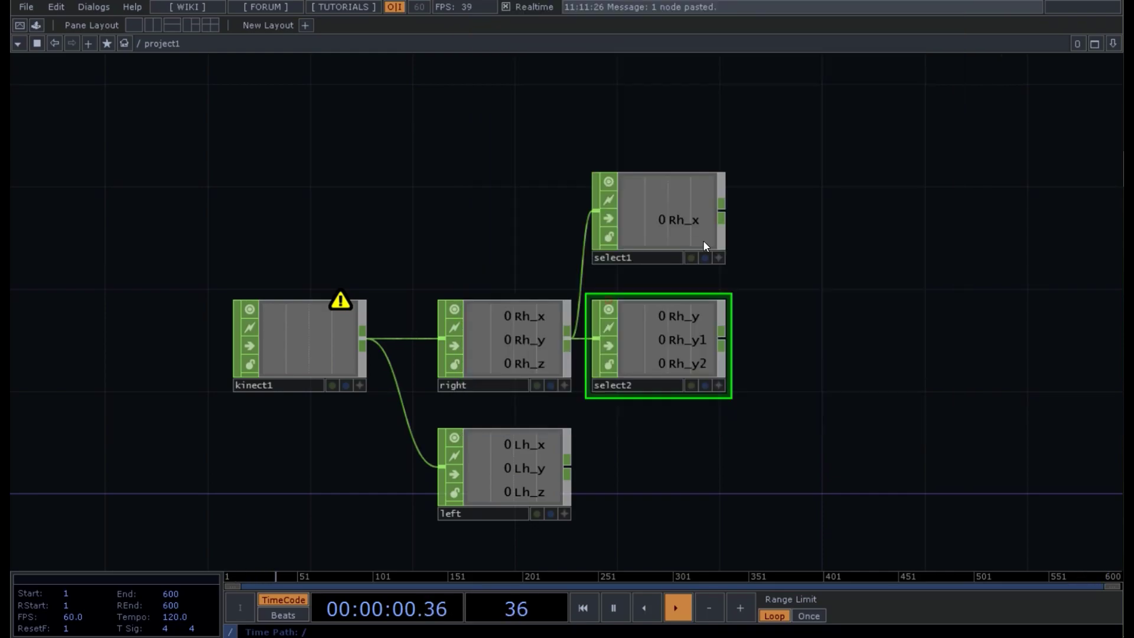
left_click(824, 216)
right_click(721, 342)
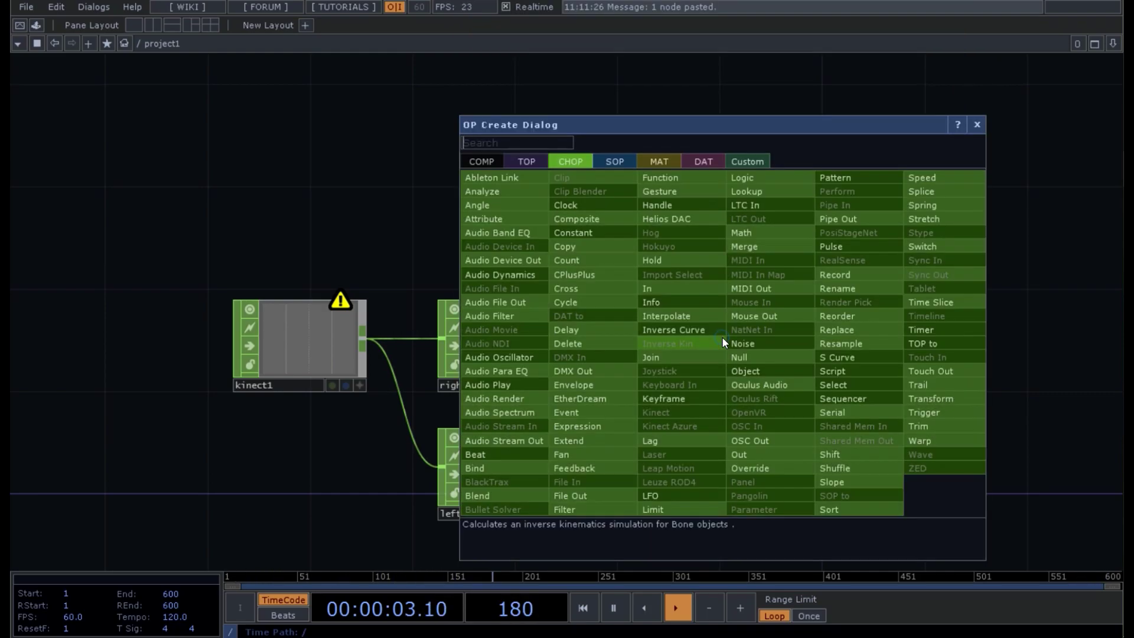
type("exp")
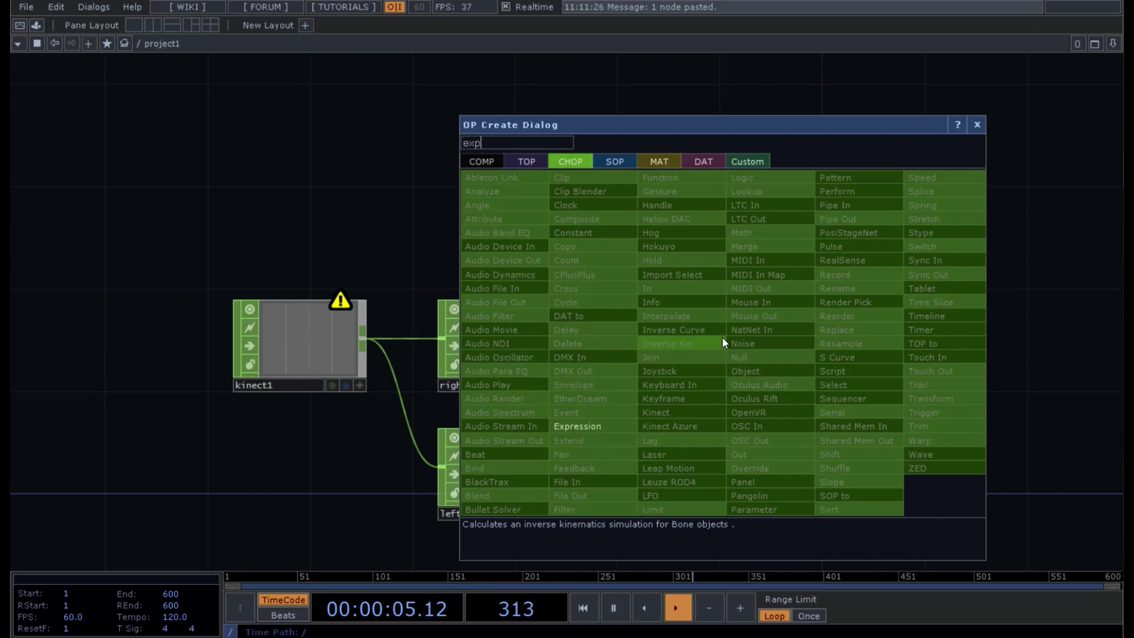
left_click(590, 425)
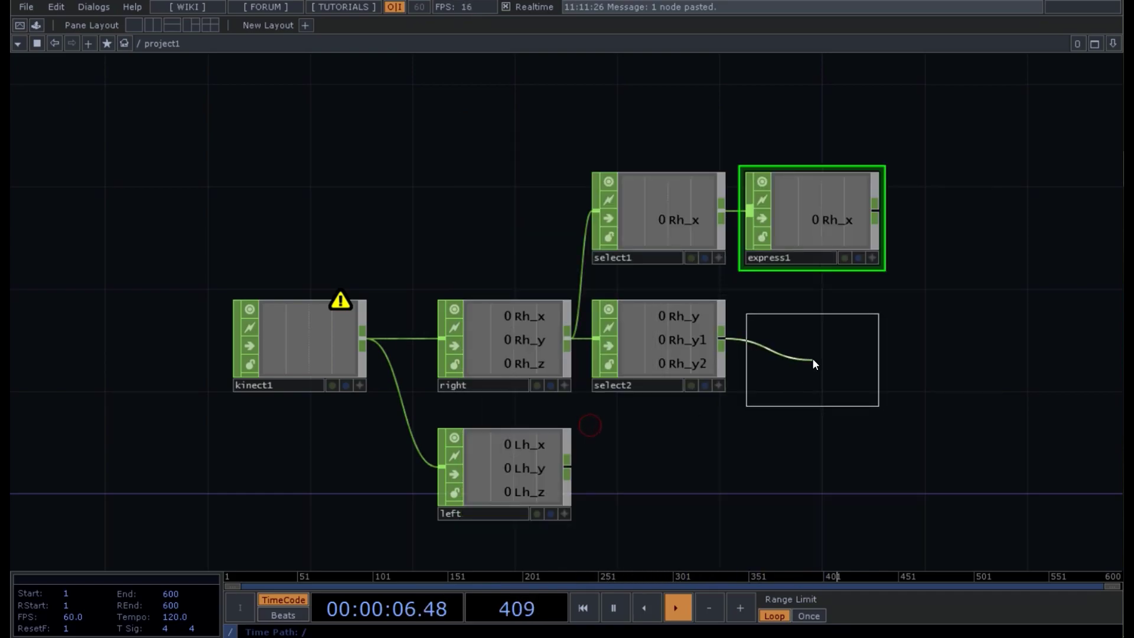
left_click(810, 342)
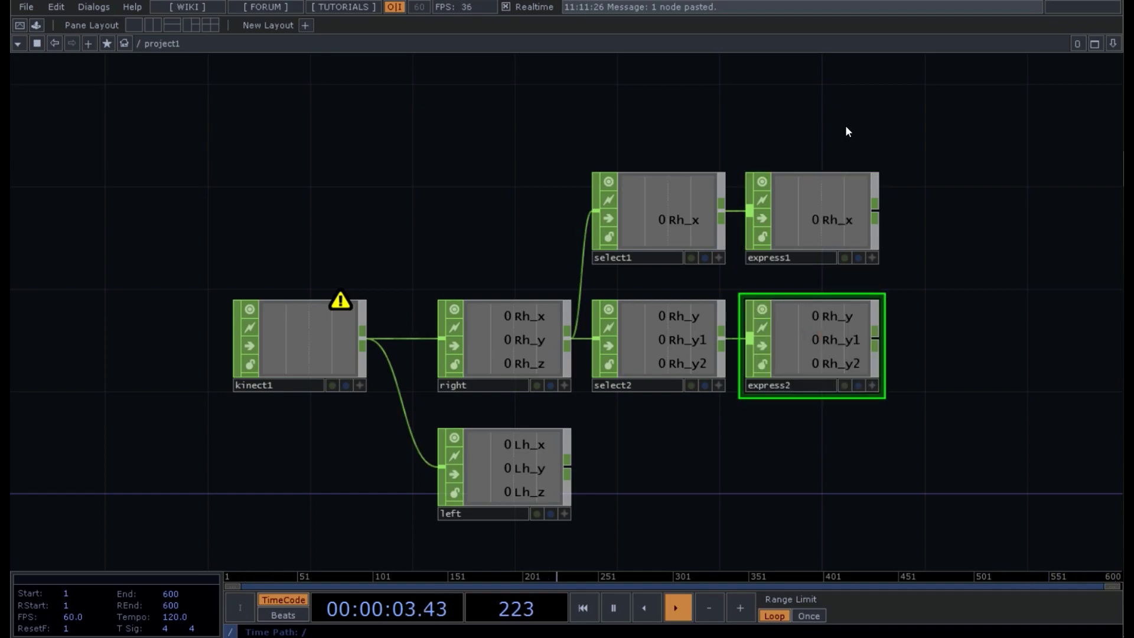
Set Expression 1 of express1 to me.inputVal<-.2
left_click(809, 213)
key("p")
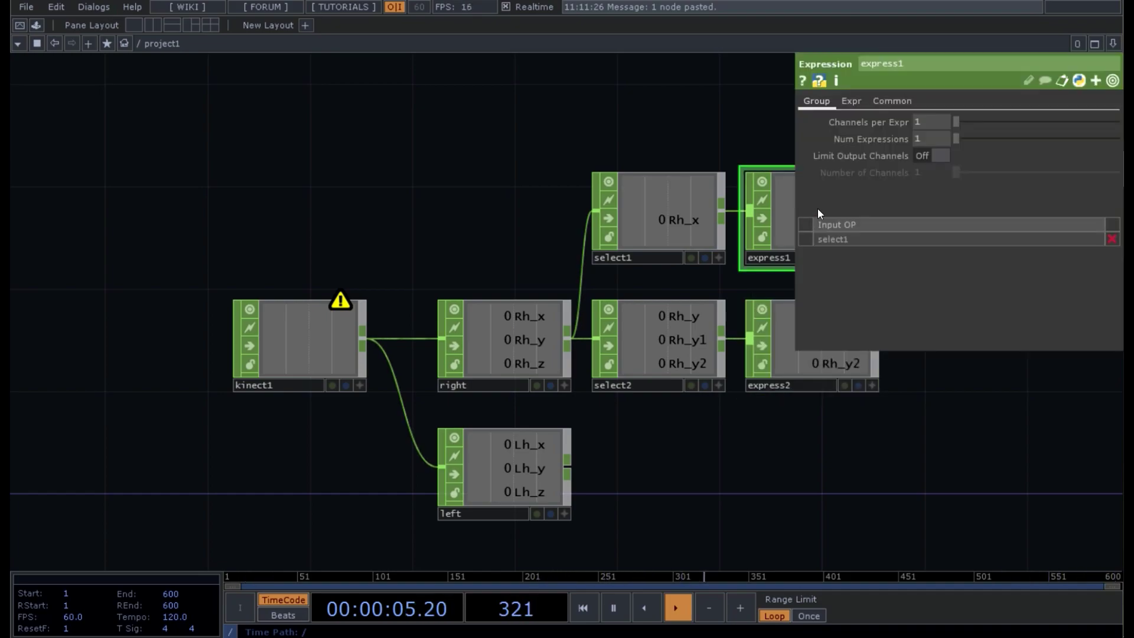
left_click(856, 105)
left_click(890, 121)
left_click(982, 132)
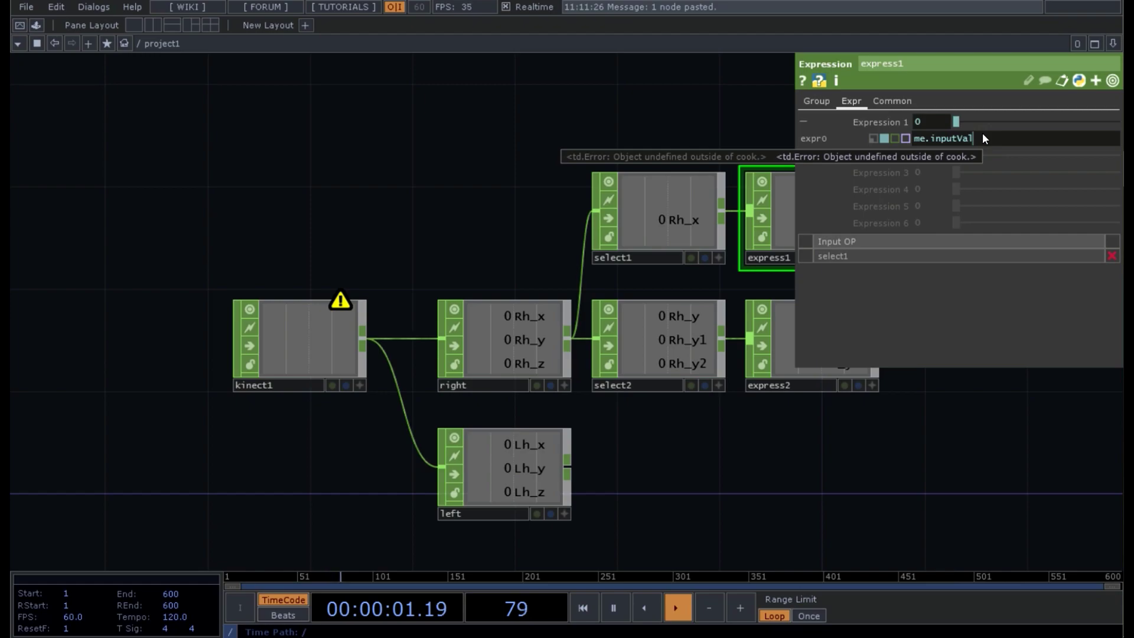
type(">")
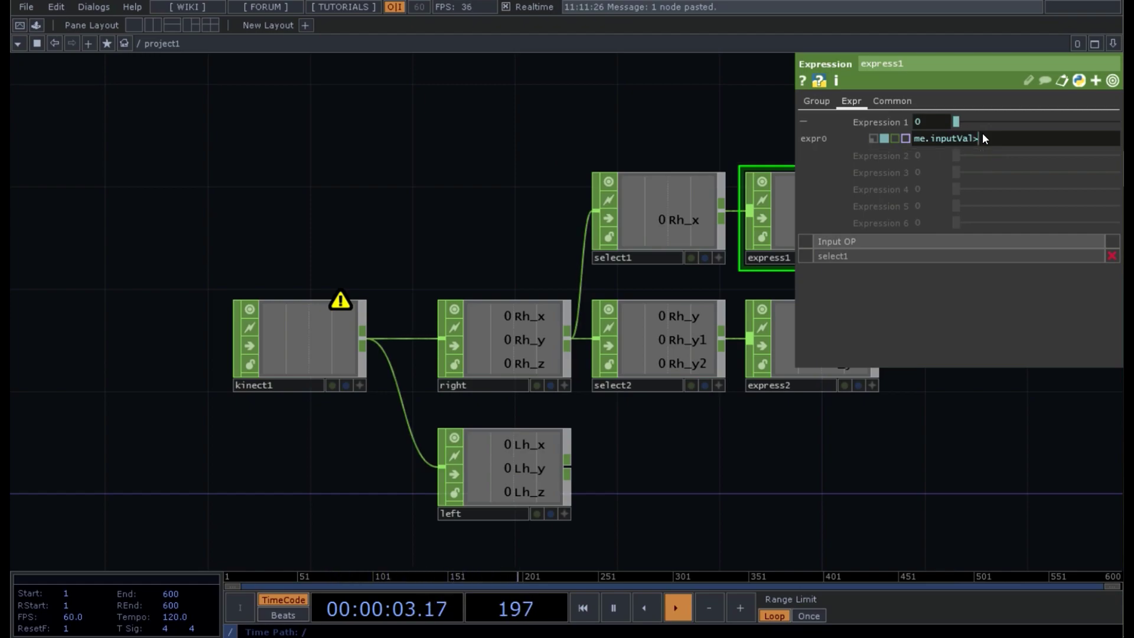
key("BackSpace")
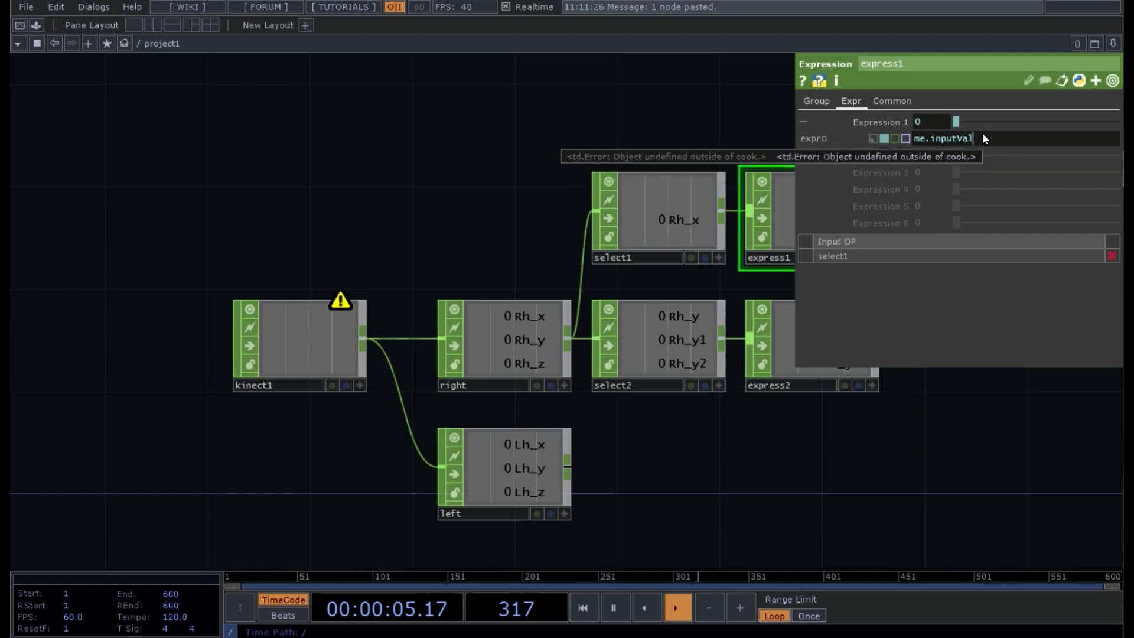
type("<-0.2")
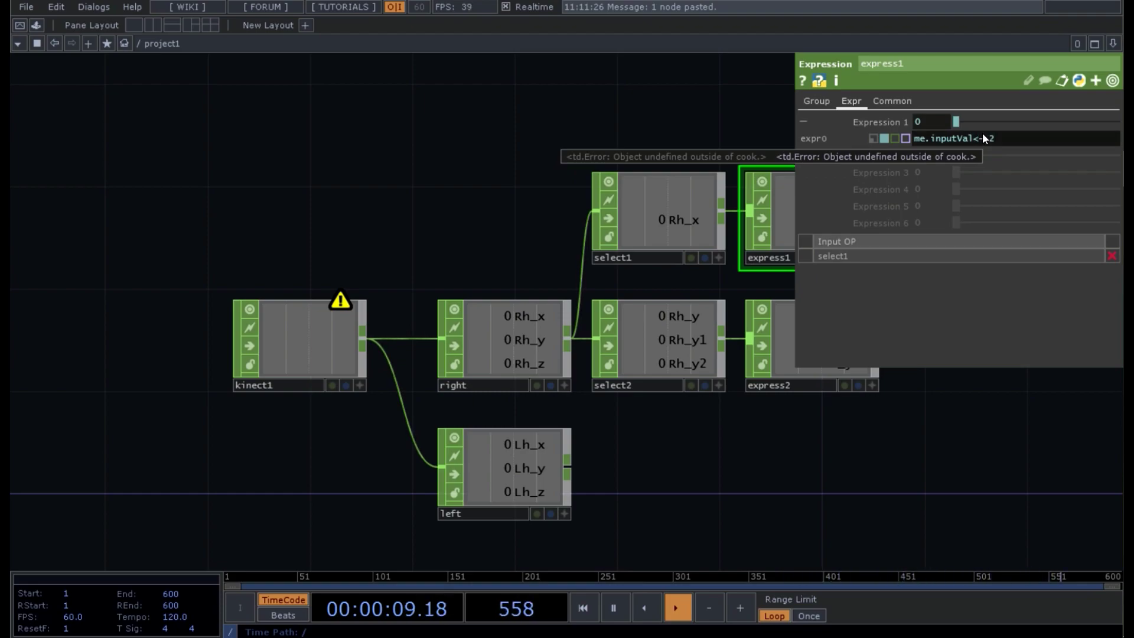
left_click(656, 112)
key("p")
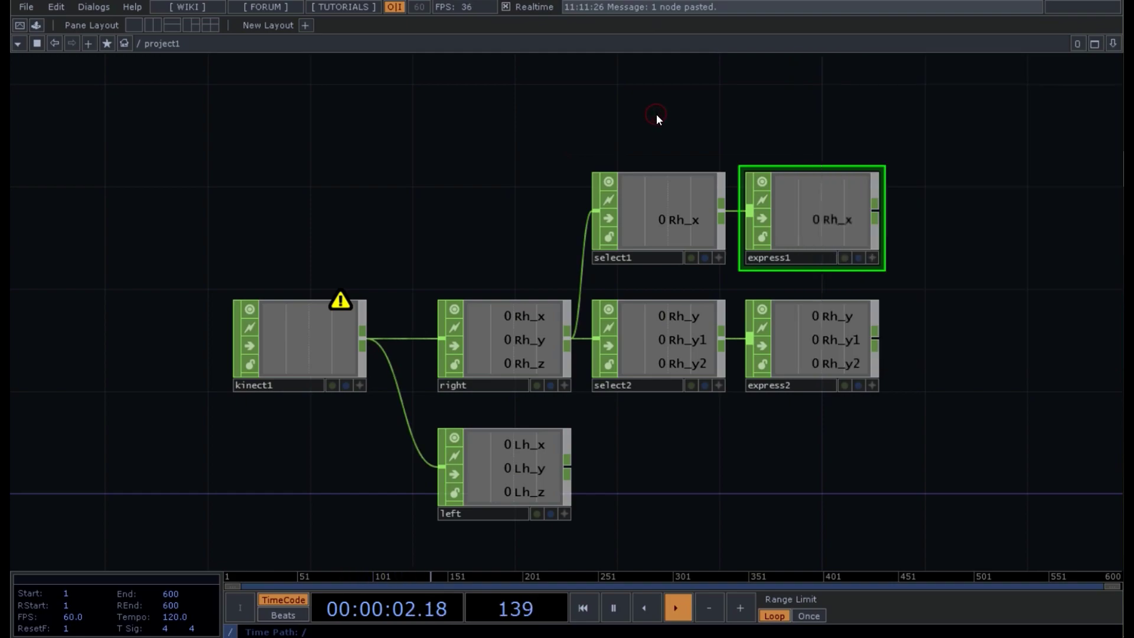
Set Num Expressions of express2 to 3 and turn on Limit Output Channels with 3 channels
left_click(814, 324)
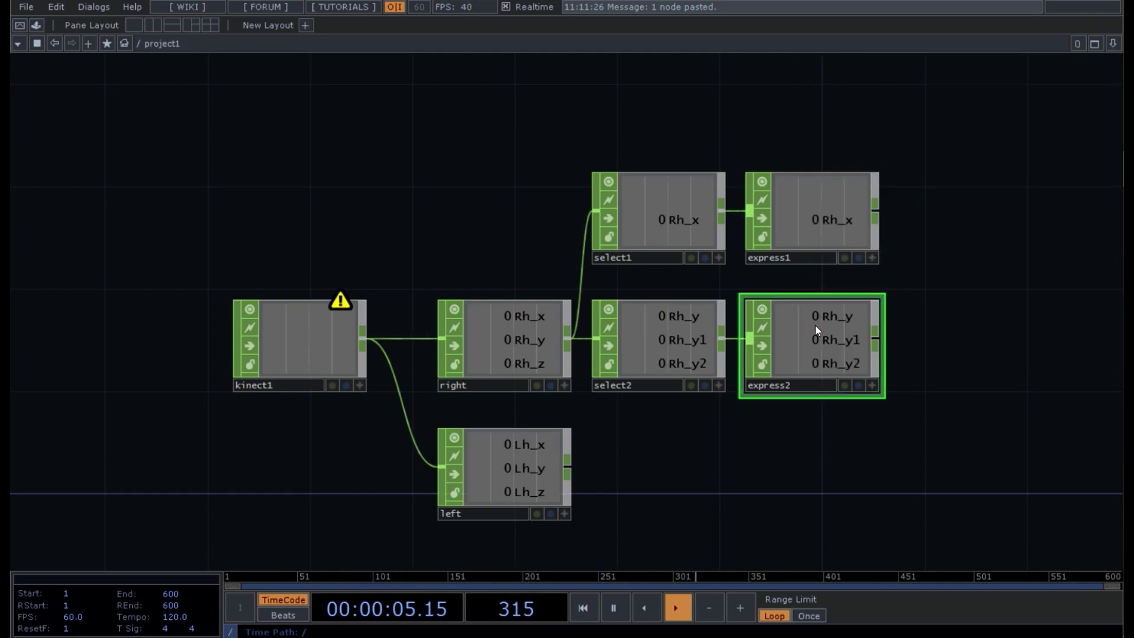
key("p")
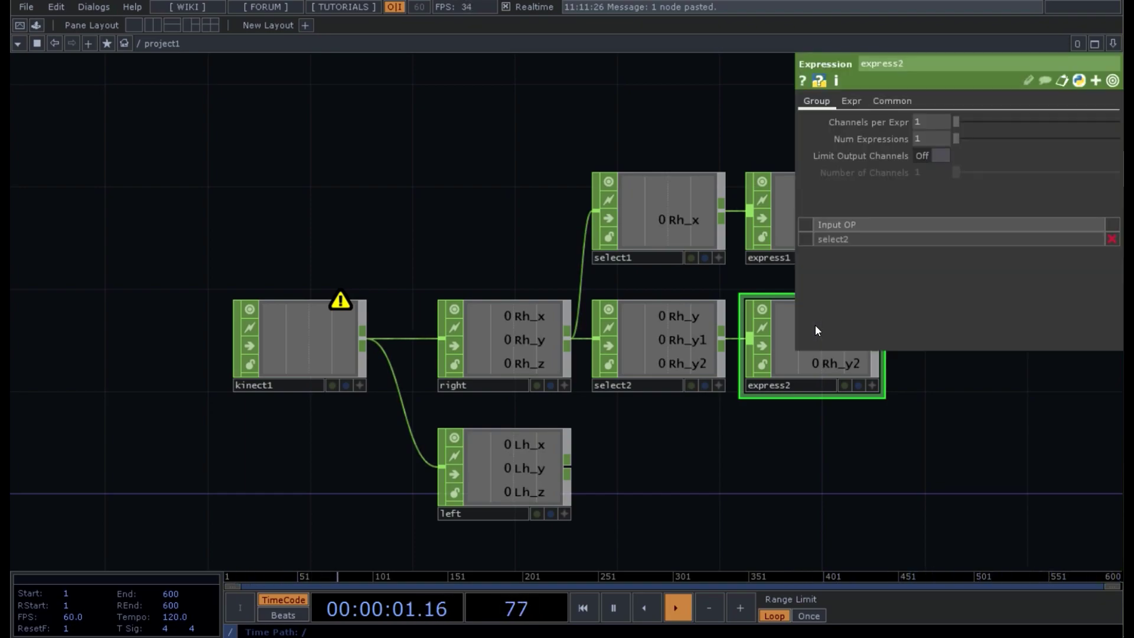
left_click_drag(710, 130, 387, 133)
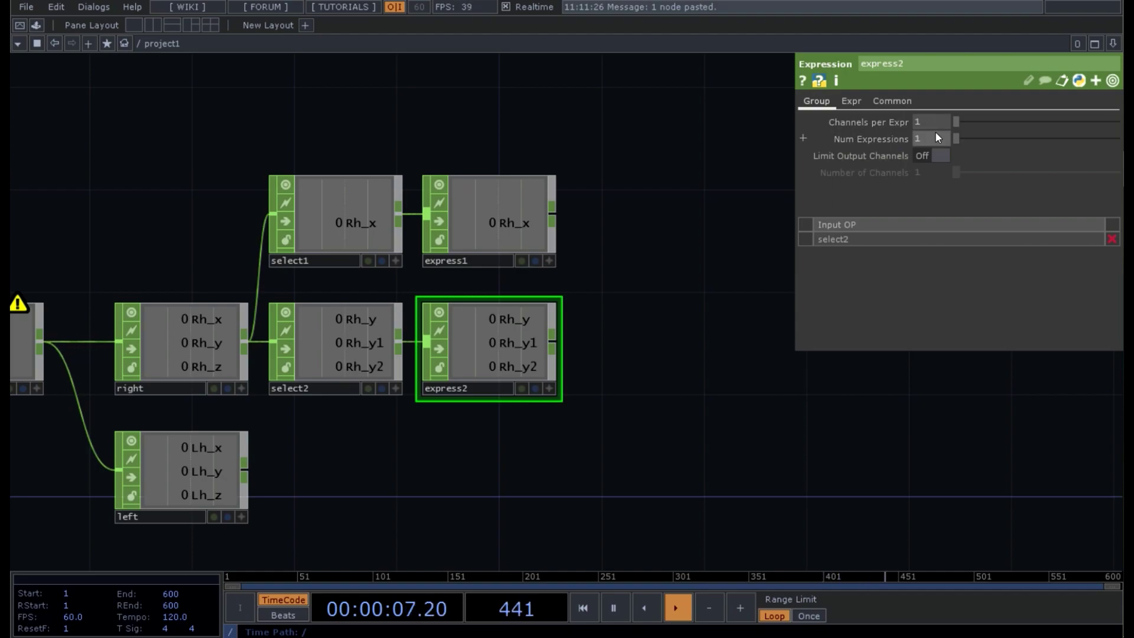
left_click_drag(962, 140, 1016, 139)
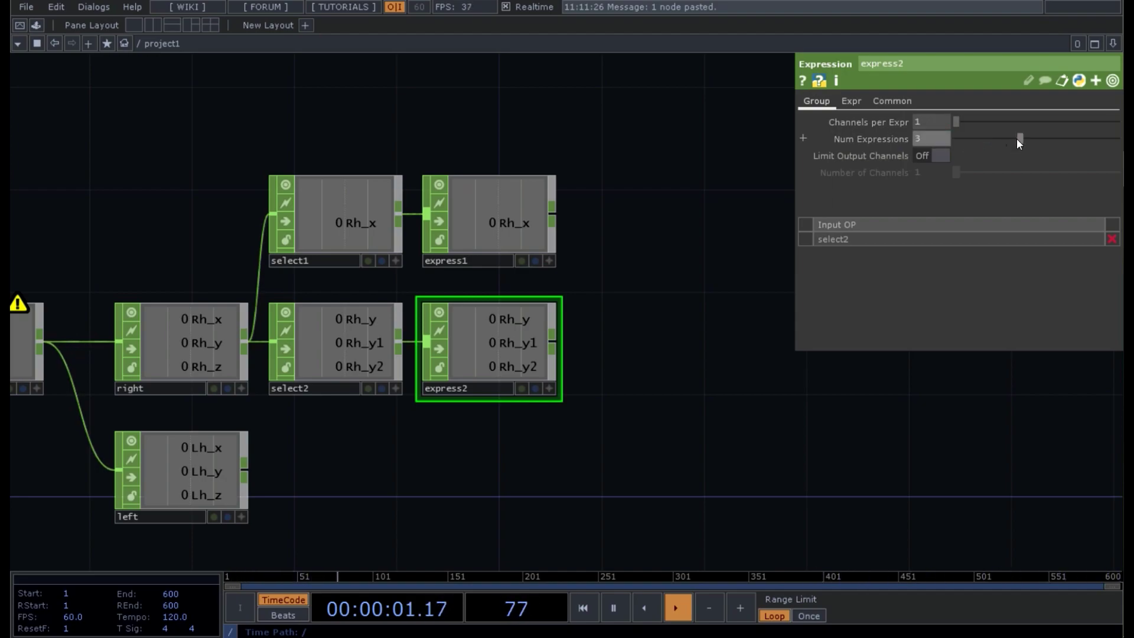
left_click(935, 157)
left_click_drag(955, 172, 994, 173)
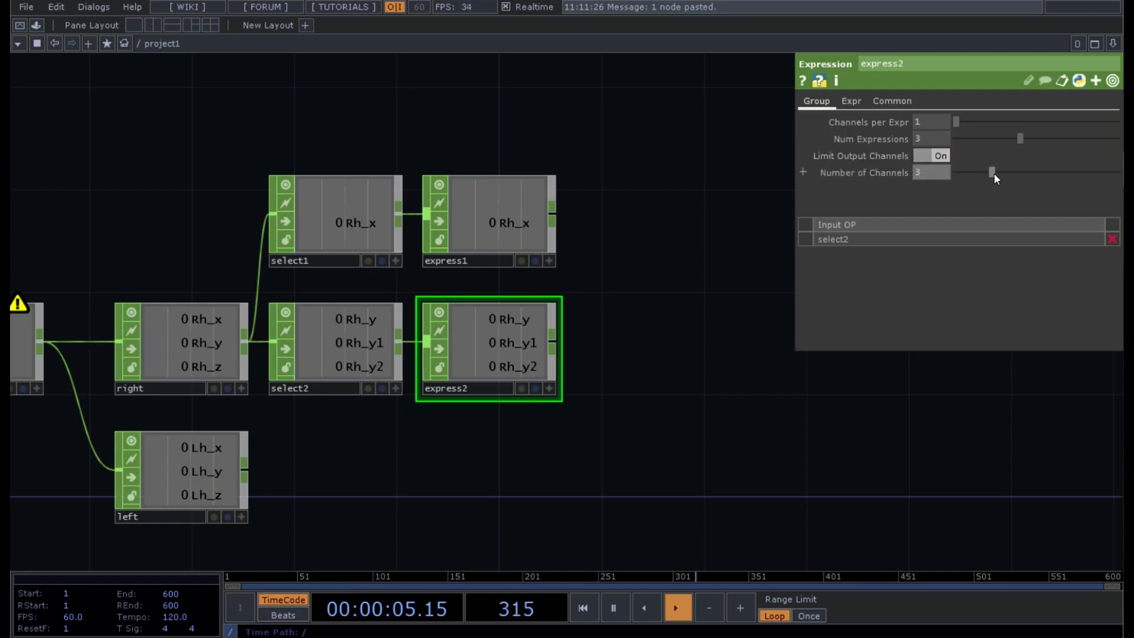
Set Expression 1 of express2 to me.inputVal<-.1
left_click(858, 102)
left_click(888, 124)
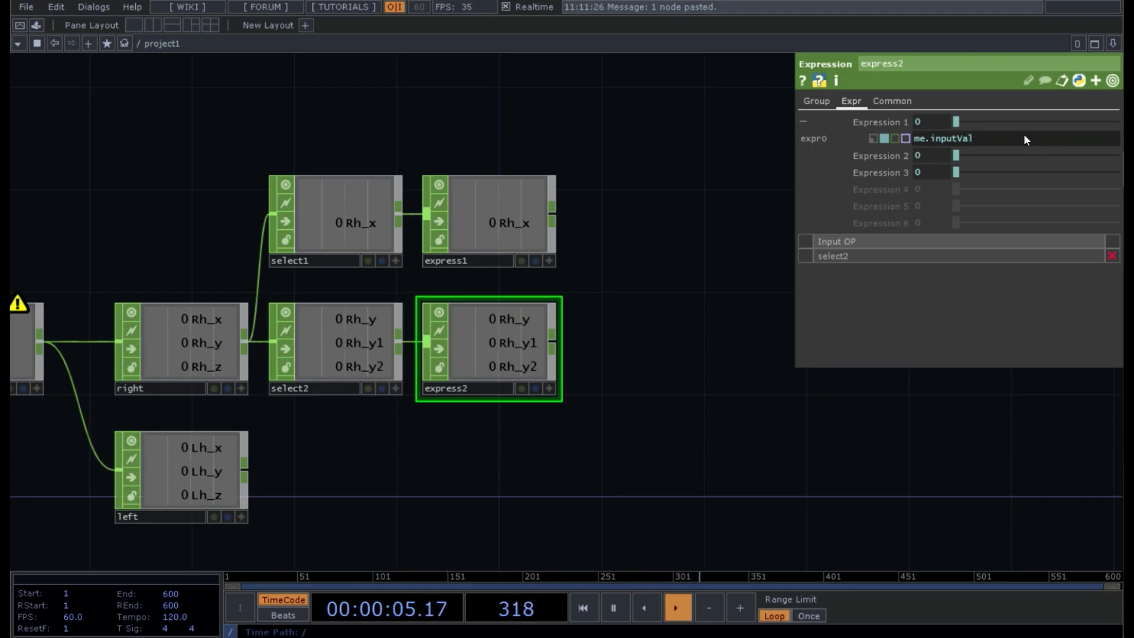
mouse_move(1024, 139)
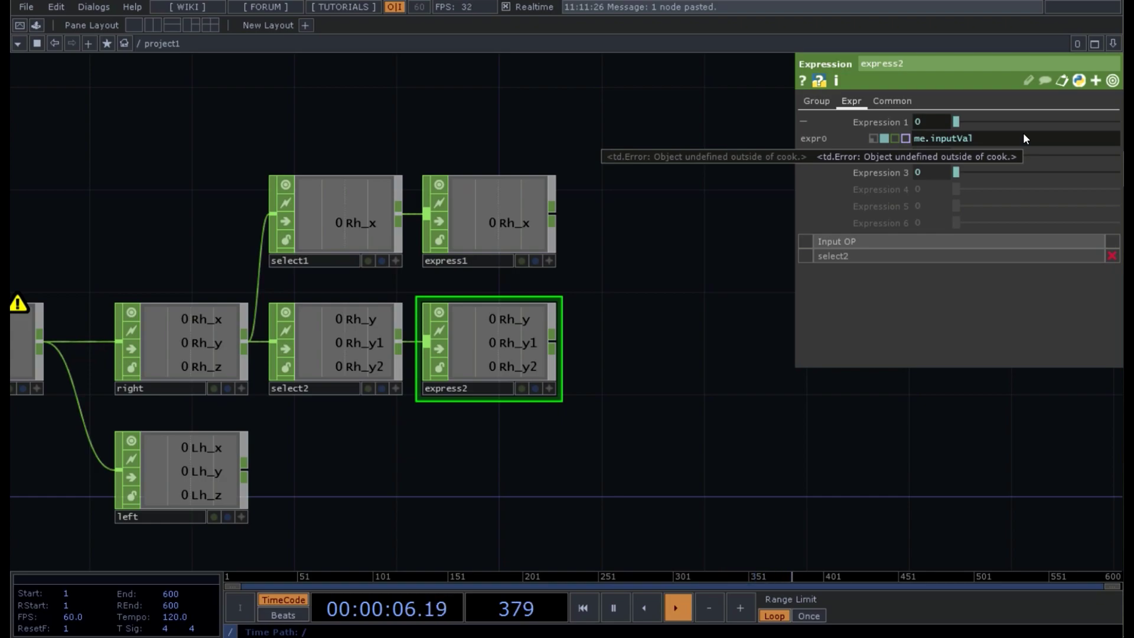
type("<-.1")
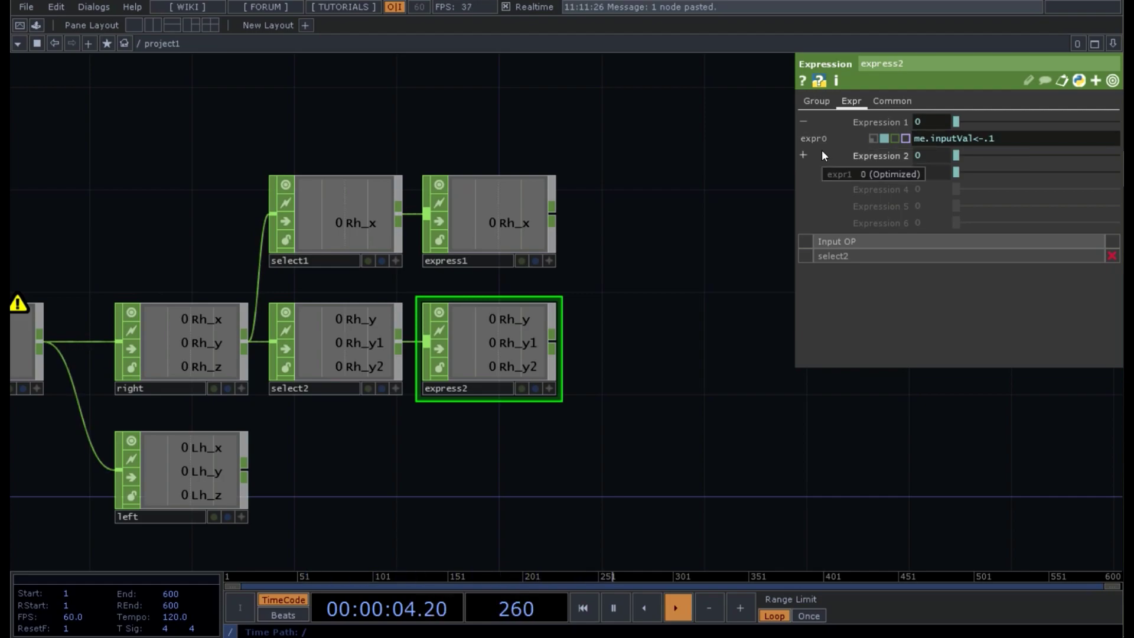
Set Expression 2 of express2 to True if (me.inputVal>0.05 and me.inputVal <0.4) else False
left_click(806, 155)
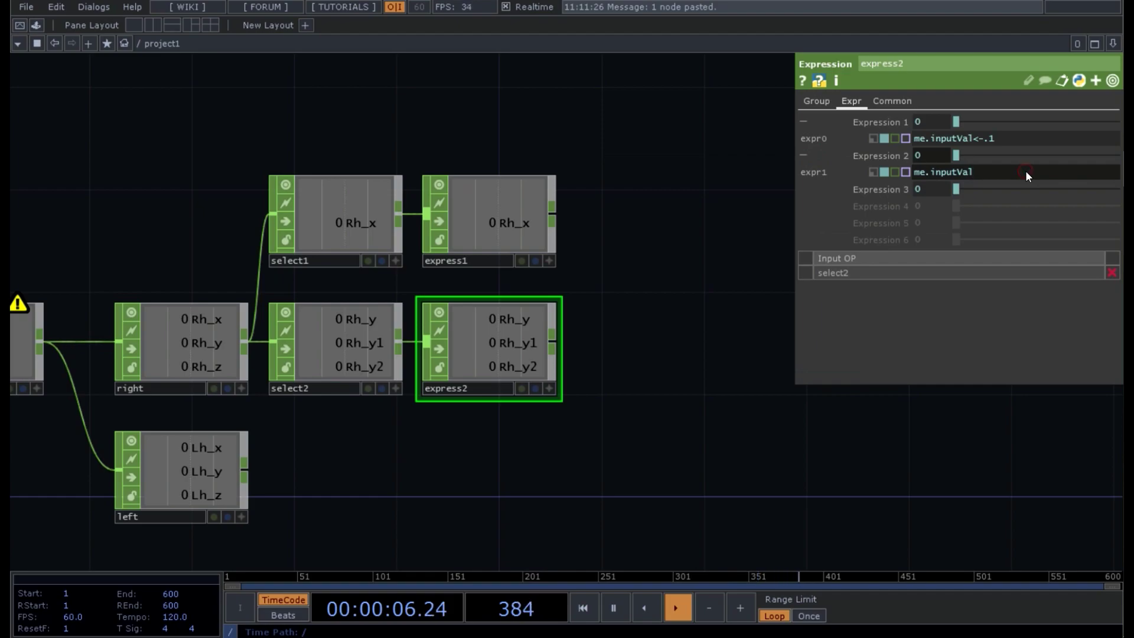
key("BackSpace")
key("BackSpace")
key("BackSpace")
key("BackSpace")
key("BackSpace")
key("BackSpace")
key("BackSpace")
key("BackSpace")
key("BackSpace")
key("BackSpace")
key("BackSpace")
type("T")
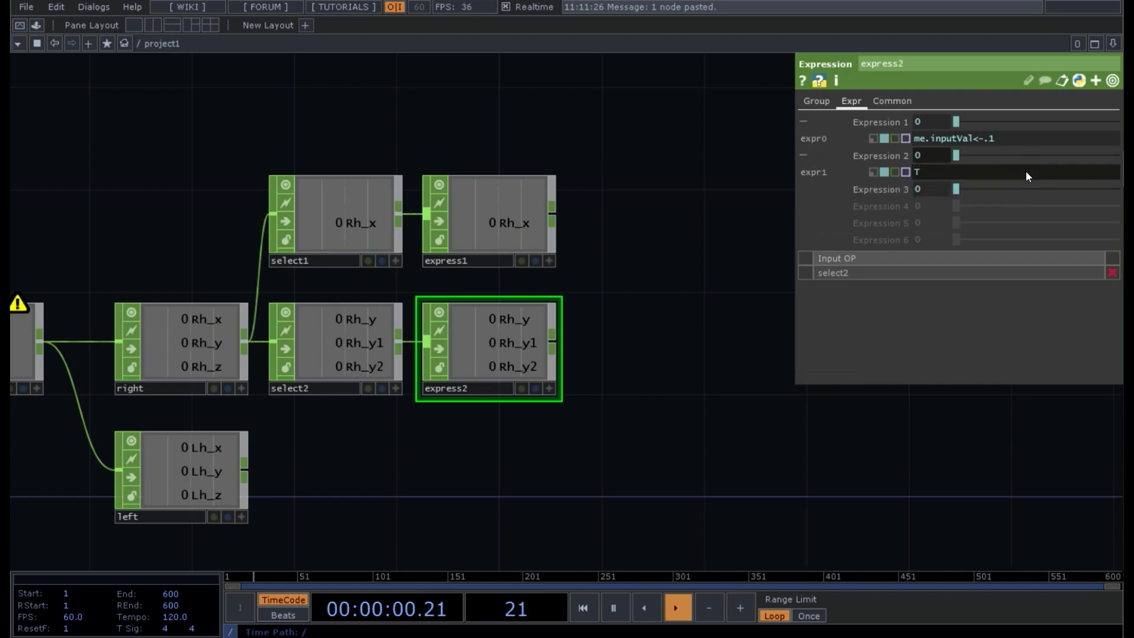
type("rue if (")
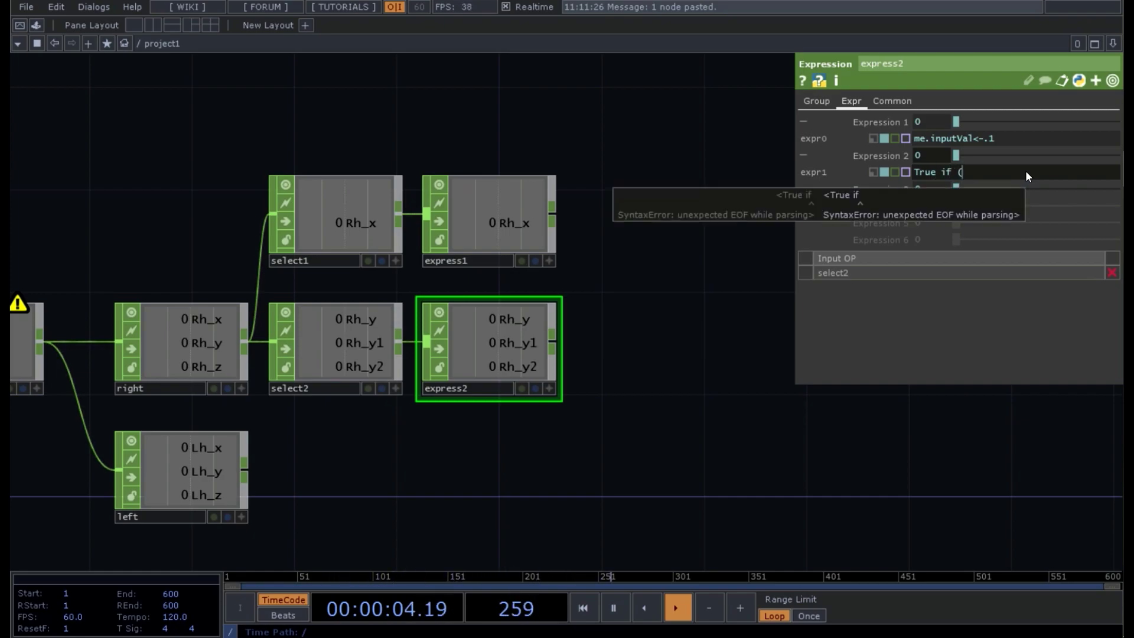
type("me")
type(".inpu")
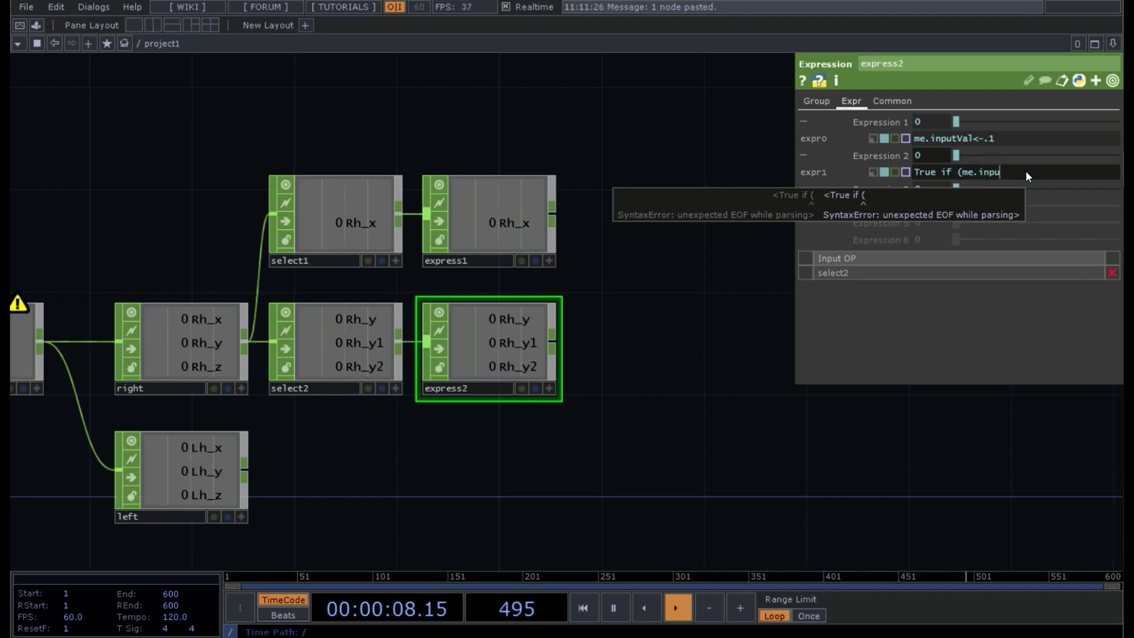
type("tV")
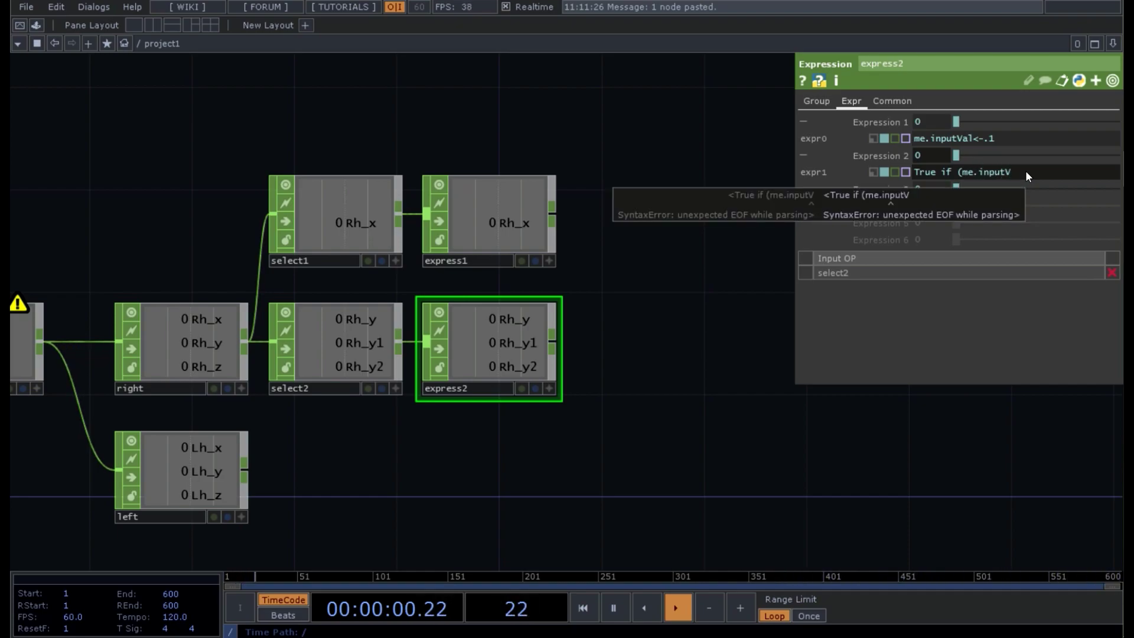
type("a")
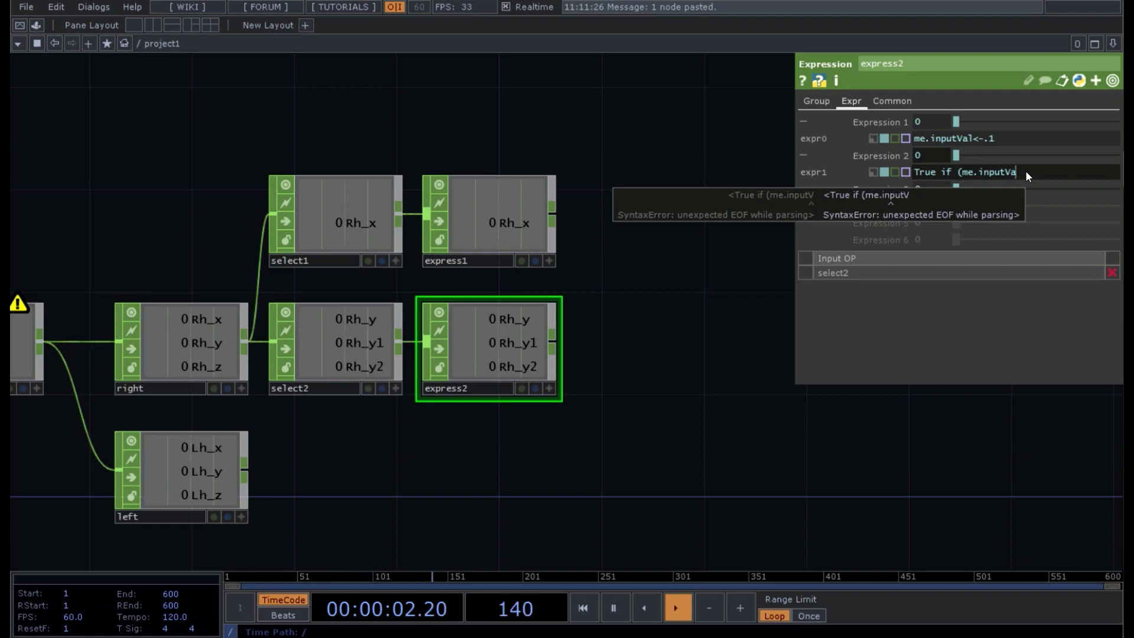
type("l>")
type("0.05")
type(" a")
type("nd me")
type(".")
type("inpu")
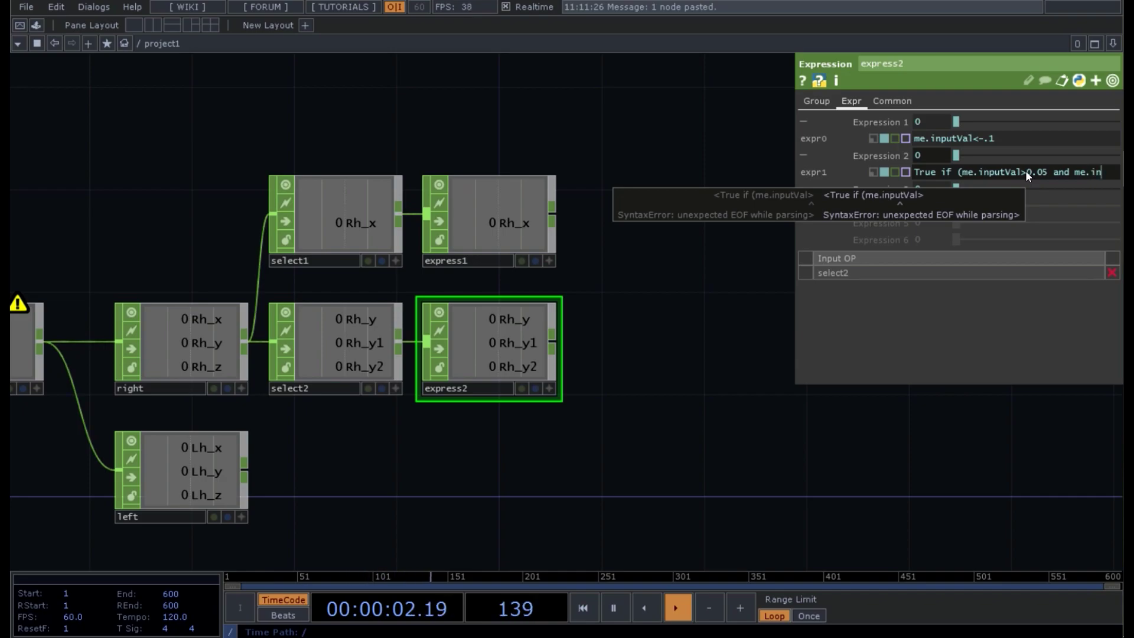
type("tVa")
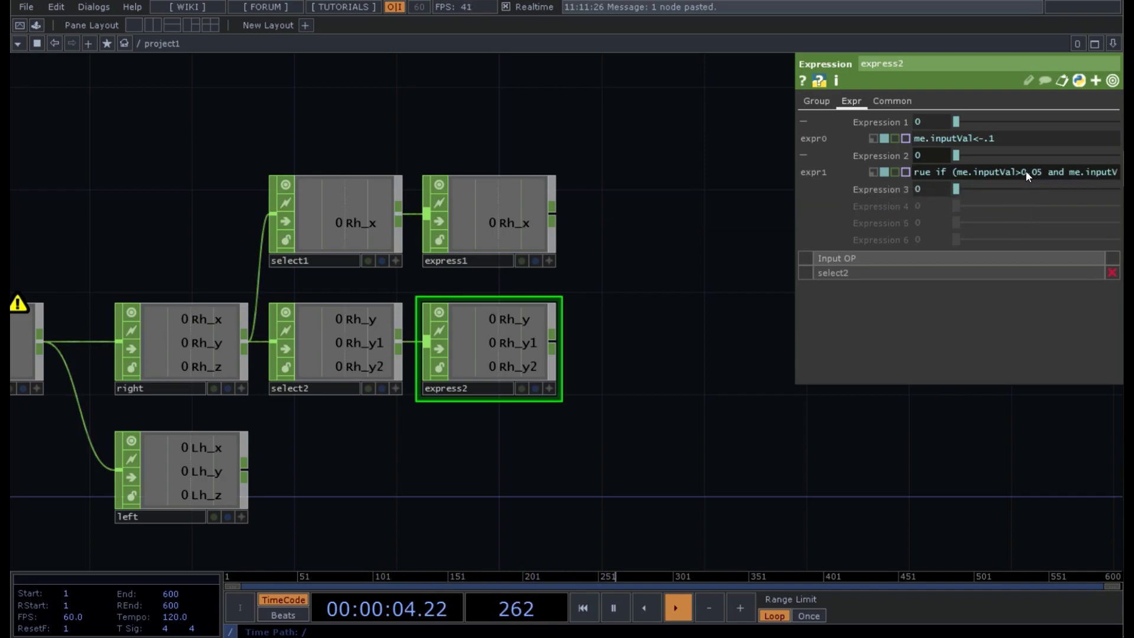
type("l ")
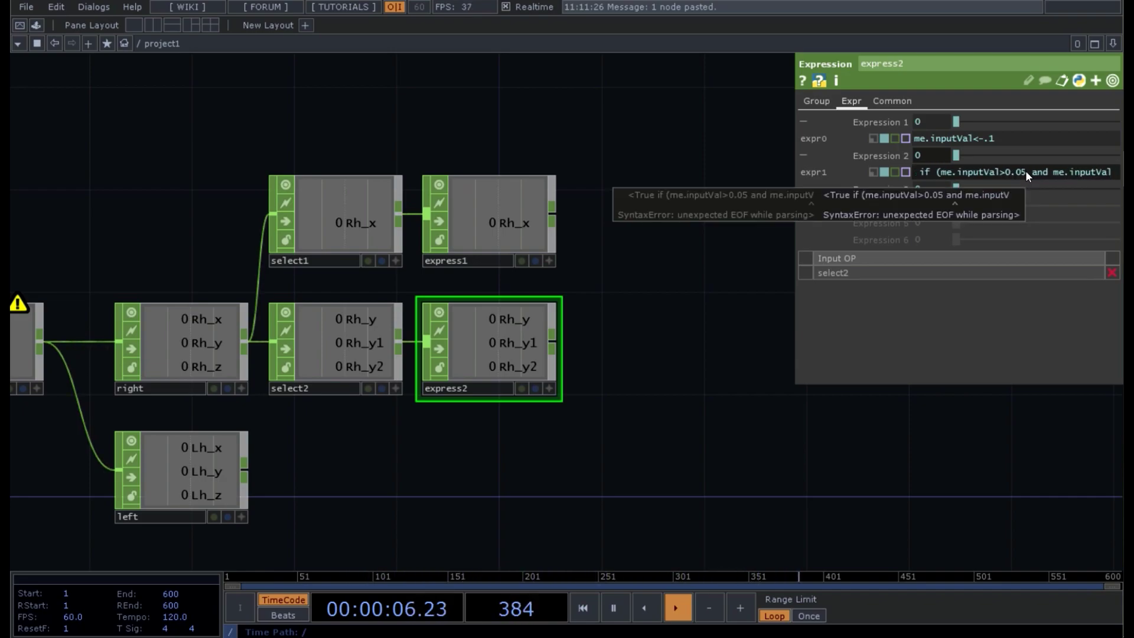
type("<")
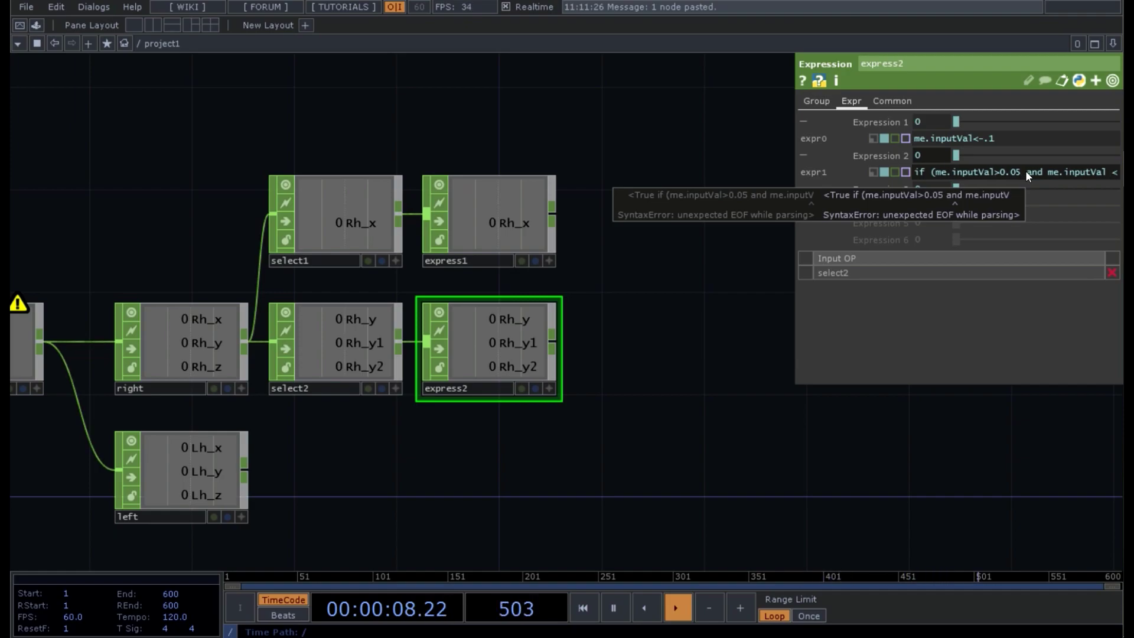
type("0.4")
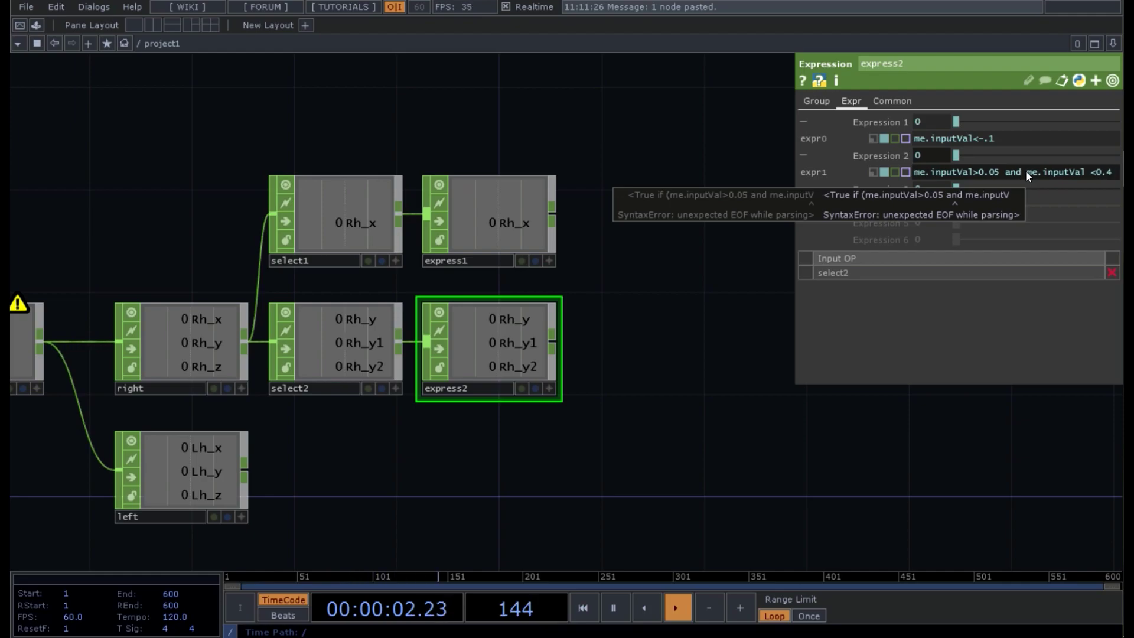
type(" ) else ")
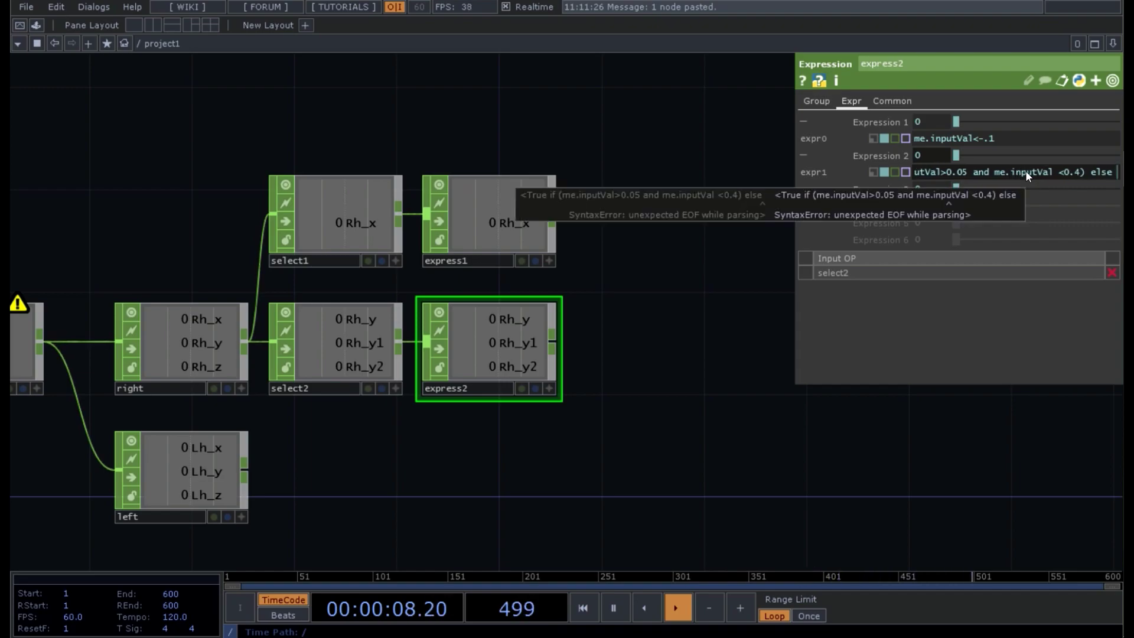
type("F")
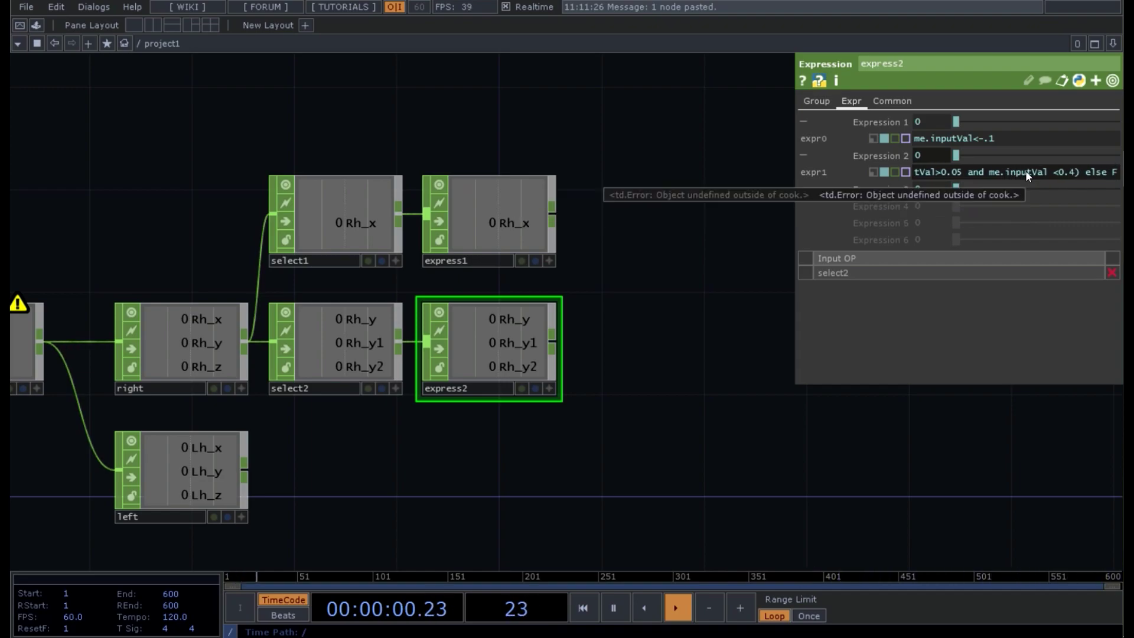
type("alse")
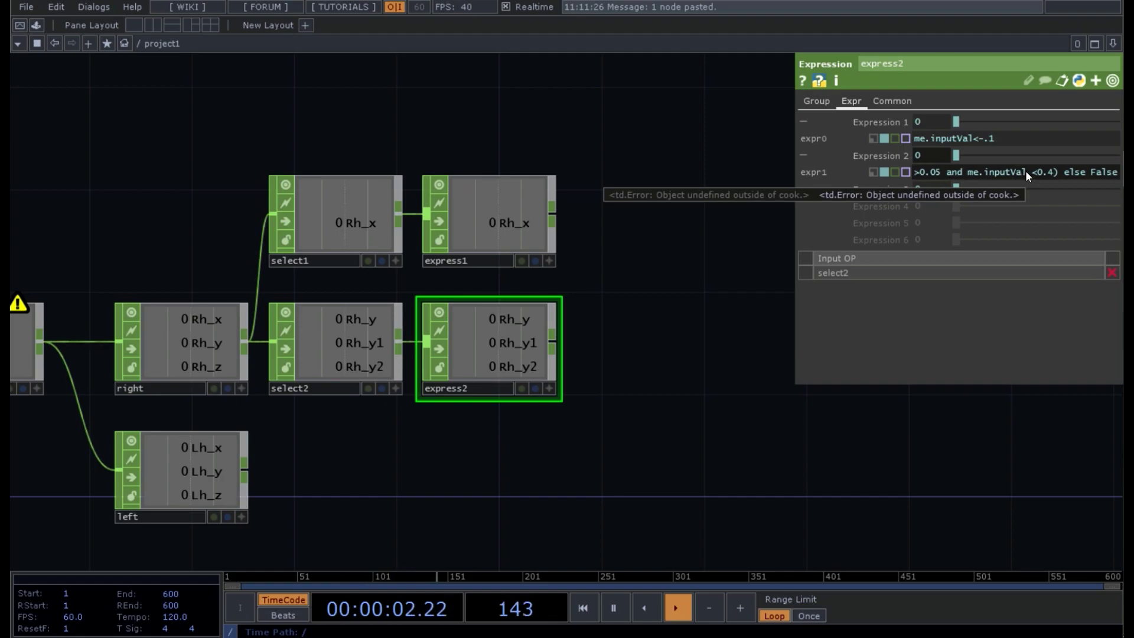
key("Return")
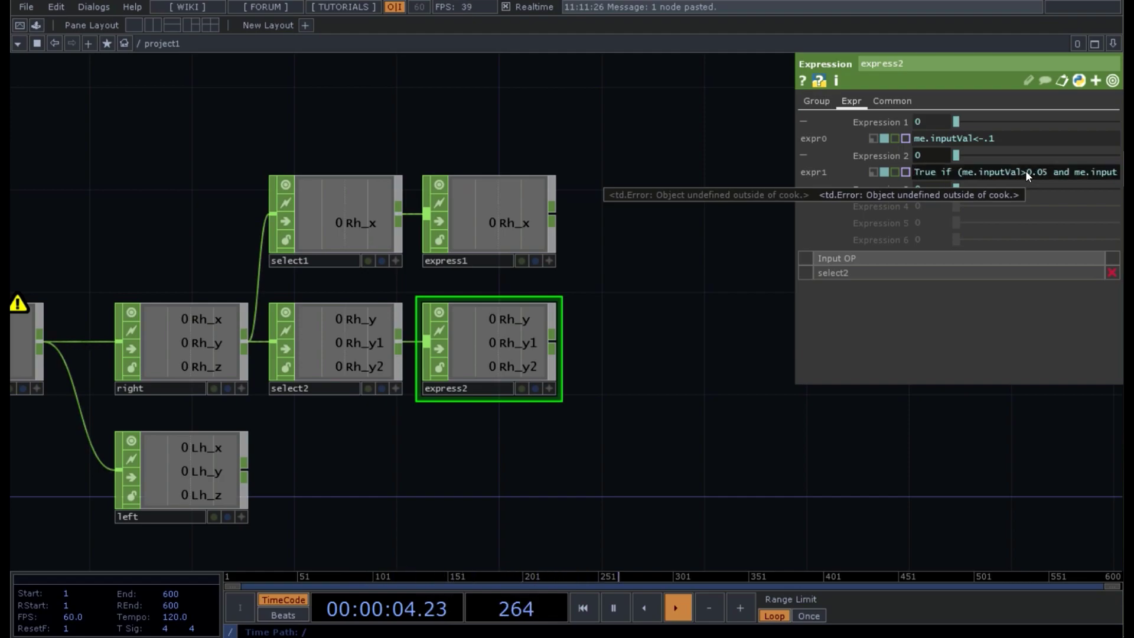
Copy the conditional from Expression 2 of express2 into Expression 3
left_click(1025, 170)
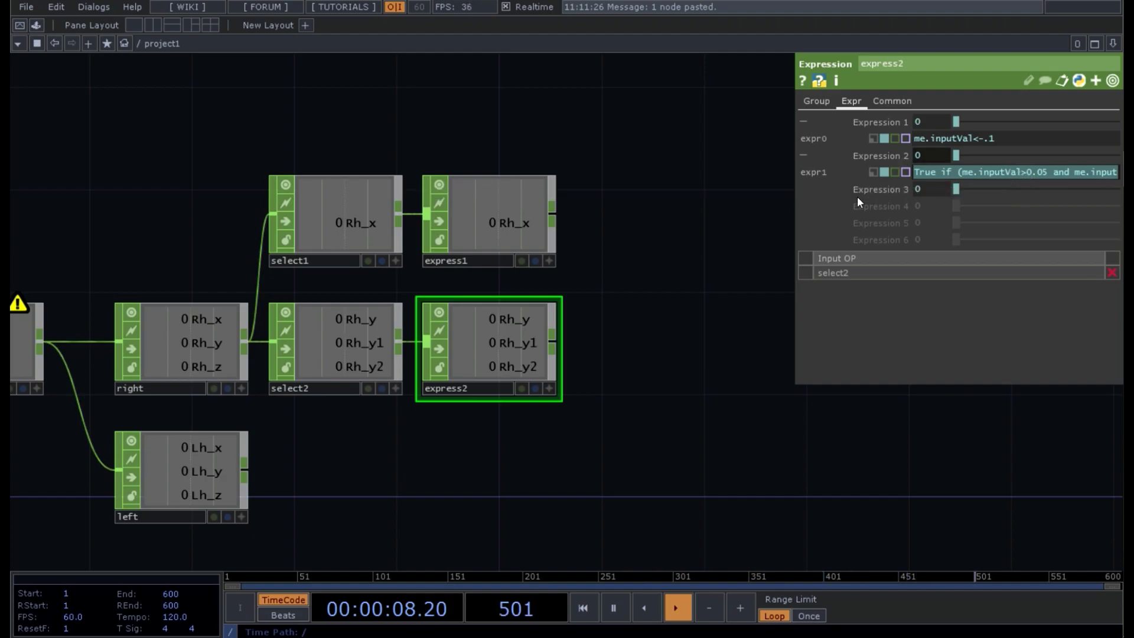
left_click(804, 190)
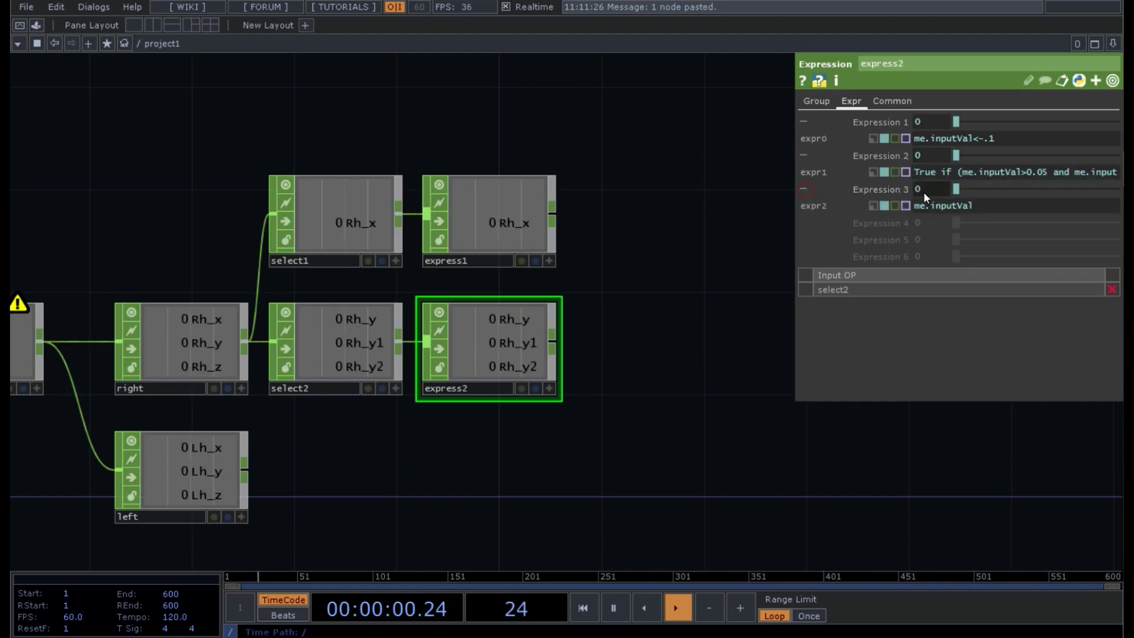
left_click(981, 206)
left_click(981, 205)
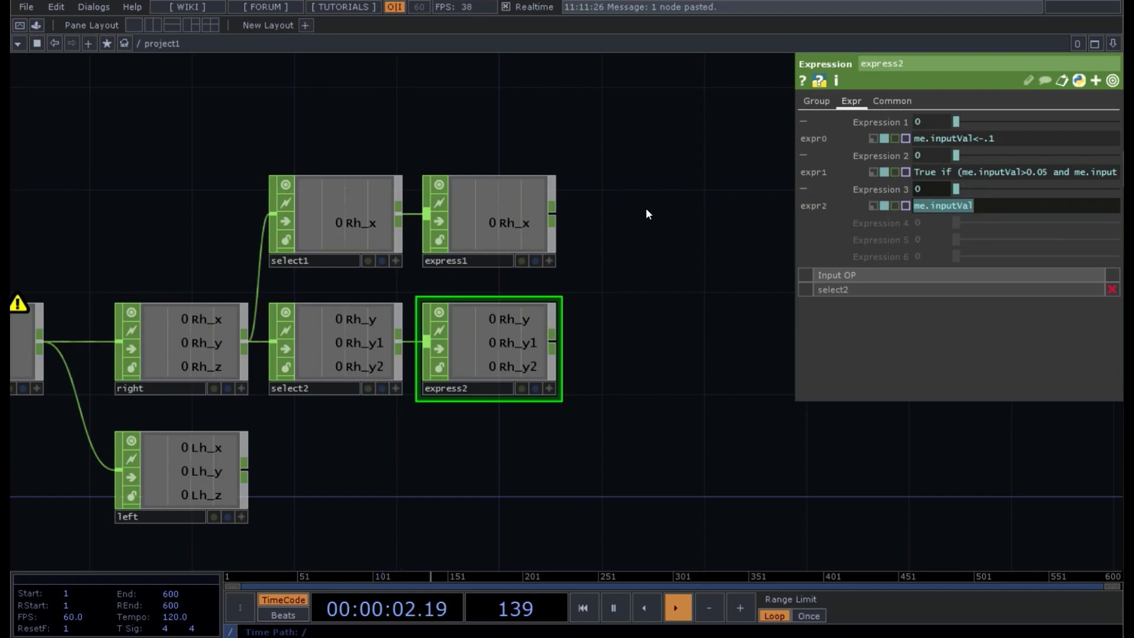
key("ctrl+v")
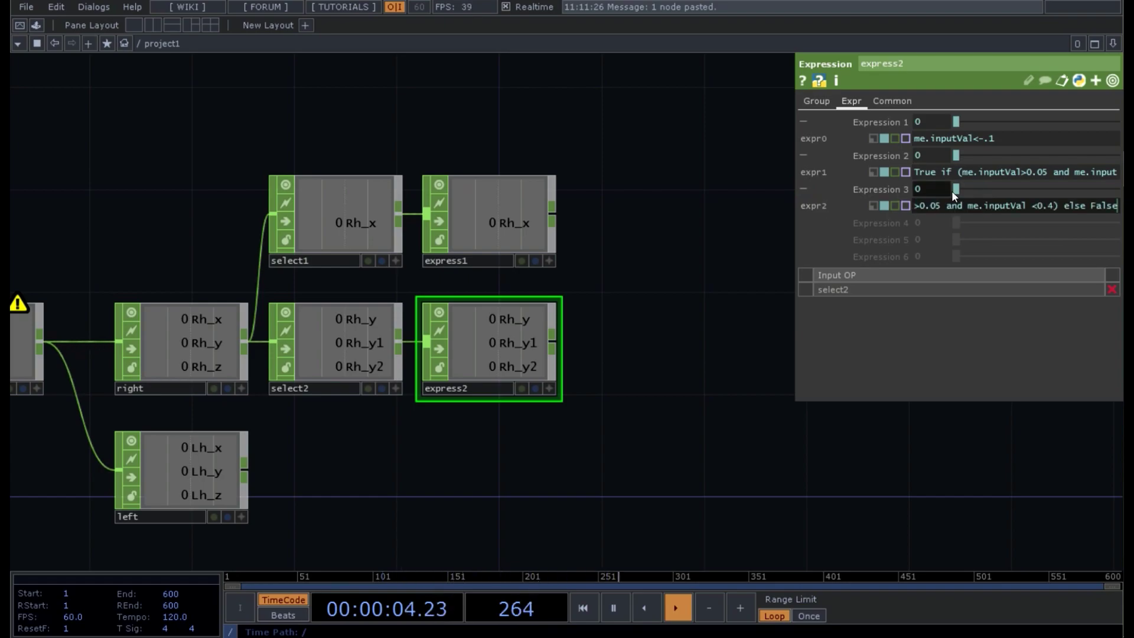
Change the range test in Expression 3 of express2 to me.inputVal>0.6 and me.inputVal <1
left_click(1050, 207)
key("BackSpace")
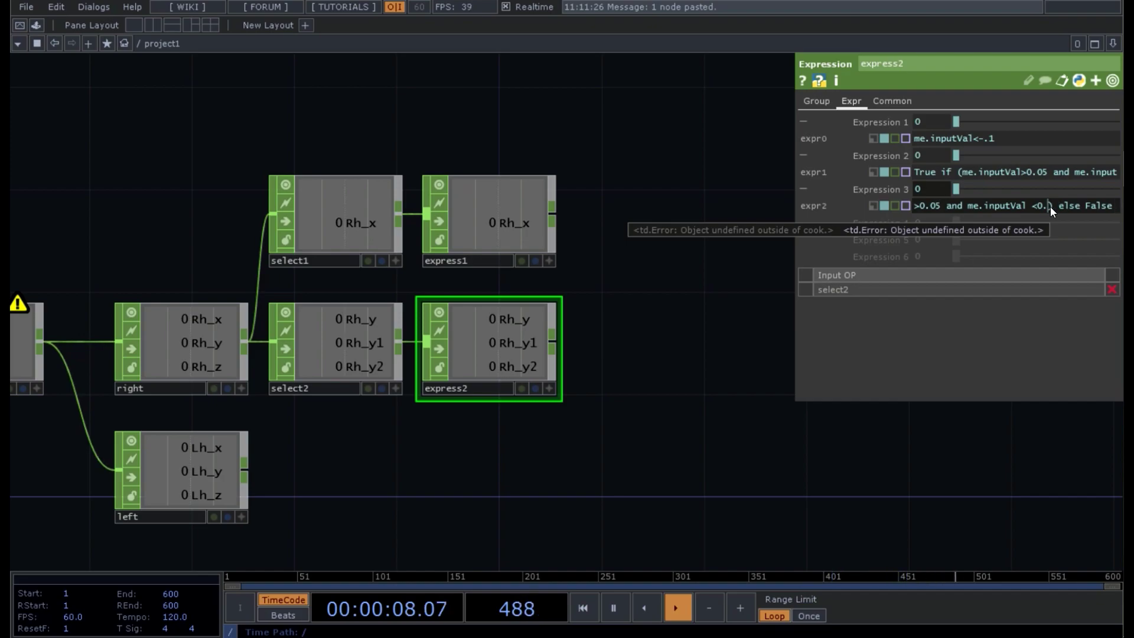
type("6")
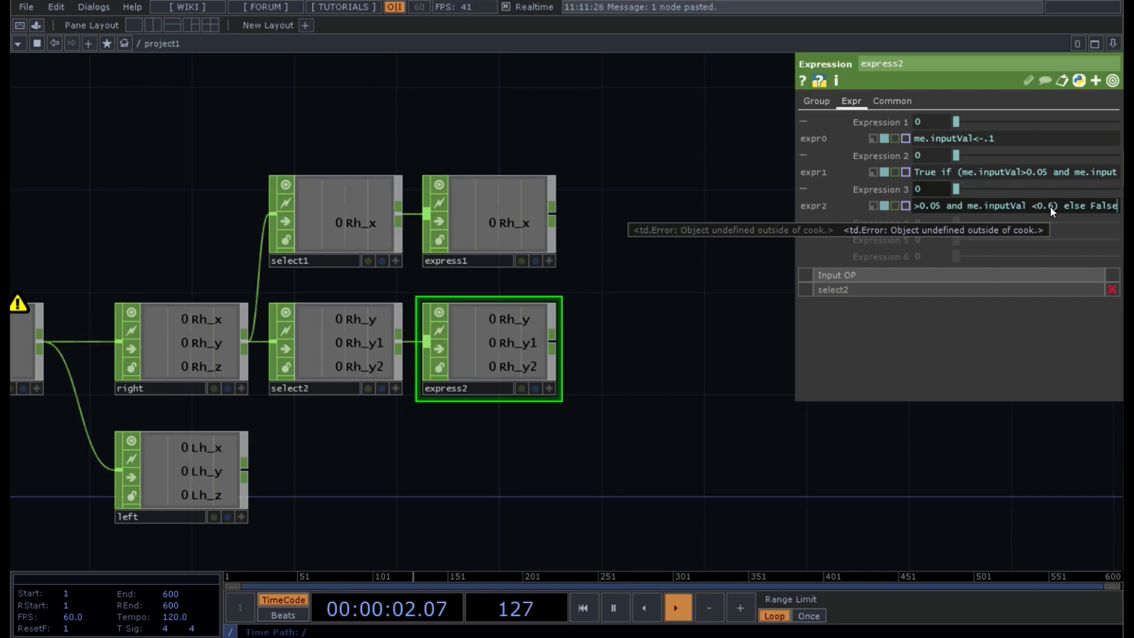
key("Left")
key("Left")
key("Left")
key("Left")
key("Left")
key("Left")
key("Left")
key("Left")
key("Left")
key("Left")
key("Left")
key("Left")
key("Left")
key("Left")
key("Left")
key("Left")
key("Left")
key("Left")
key("Left")
key("Left")
key("Right")
key("BackSpace")
key("BackSpace")
type("6")
key("Right")
key("Right")
key("Right")
key("Right")
key("Right")
key("Right")
key("Right")
key("Right")
key("Right")
key("Right")
key("Right")
key("Right")
key("Right")
key("Right")
key("Right")
key("Right")
key("Right")
key("Right")
key("Right")
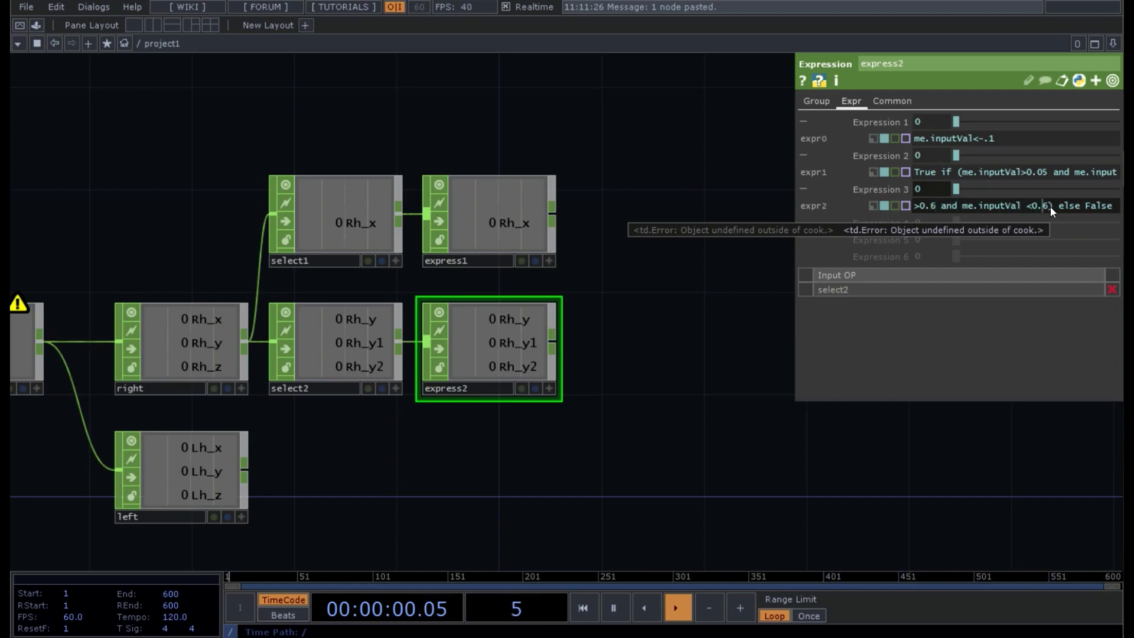
key("BackSpace")
type("85")
key("BackSpace")
key("BackSpace")
key("BackSpace")
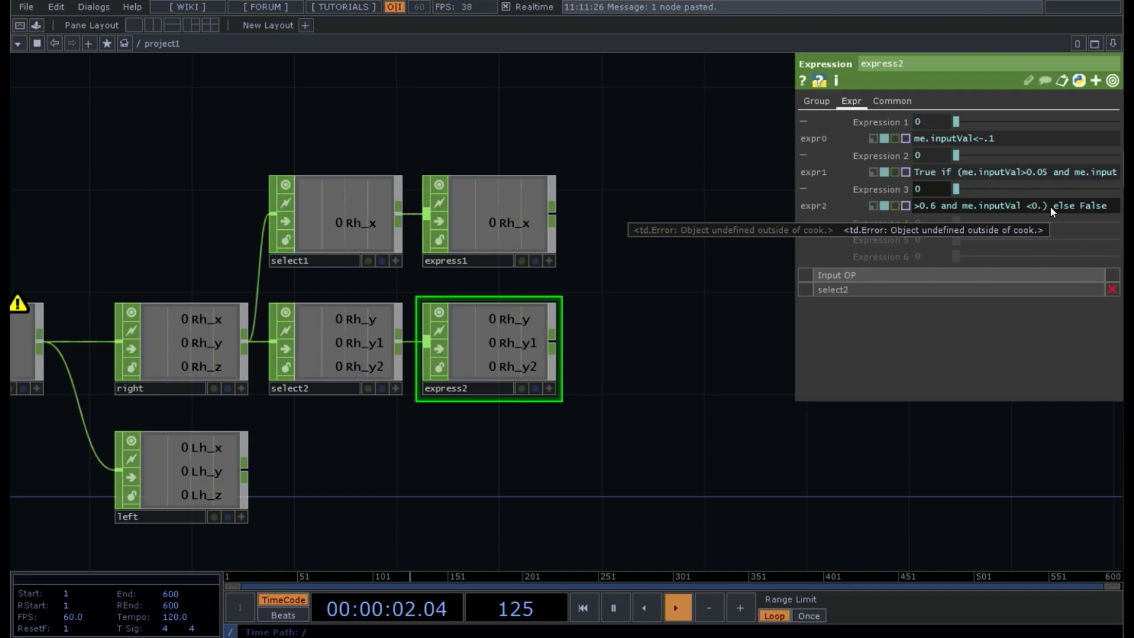
key("BackSpace")
key("BackSpace")
type("<1")
key("Return")
Read through the full conditional in Expression 2 of express2 and the comparison in Expression 1
key("Caps_Lock")
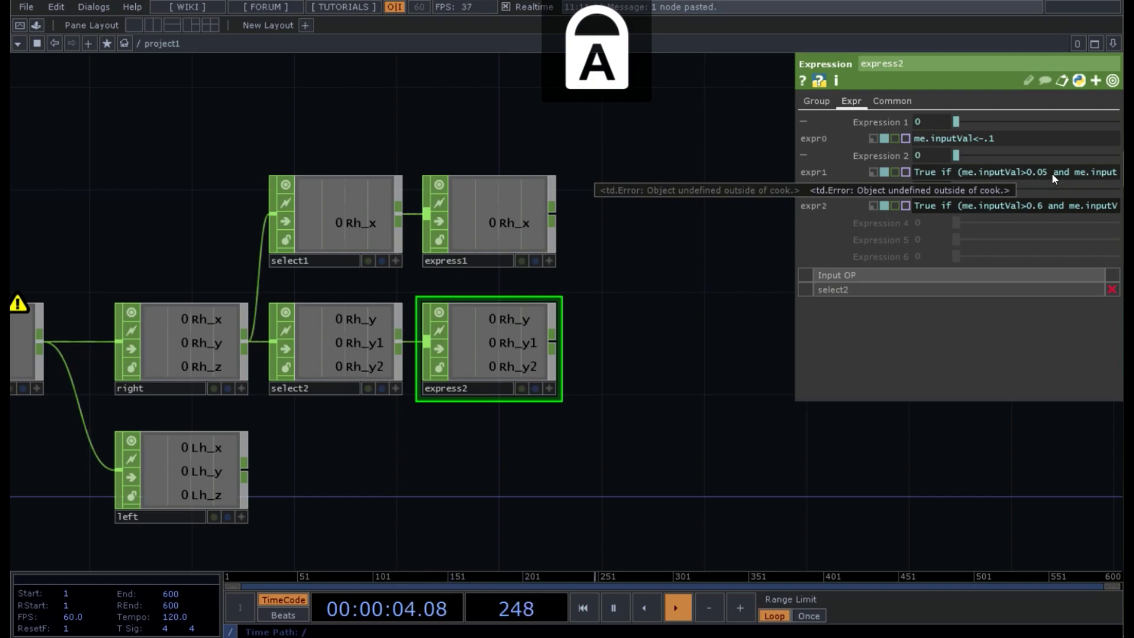
key("Right")
key("Right")
key("Right")
key("Right")
key("Right")
key("Right")
key("Right")
key("Right")
key("Right")
key("Right")
key("Right")
key("Right")
key("Right")
key("Right")
key("Right")
key("Right")
key("Right")
key("Right")
key("Right")
key("Right")
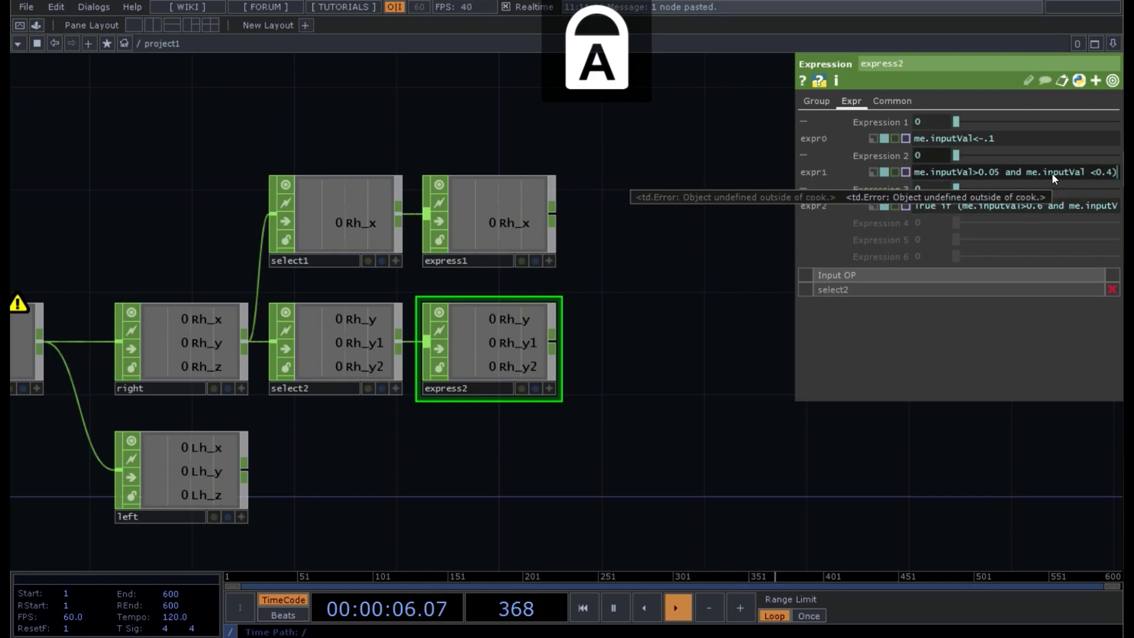
key("Left")
key("Left")
key("Left")
key("Left")
key("Left")
key("Left")
key("Left")
key("Left")
key("Left")
key("Left")
key("Left")
key("Left")
key("Left")
key("Left")
key("Left")
key("Left")
key("Left")
key("Left")
key("Left")
key("Left")
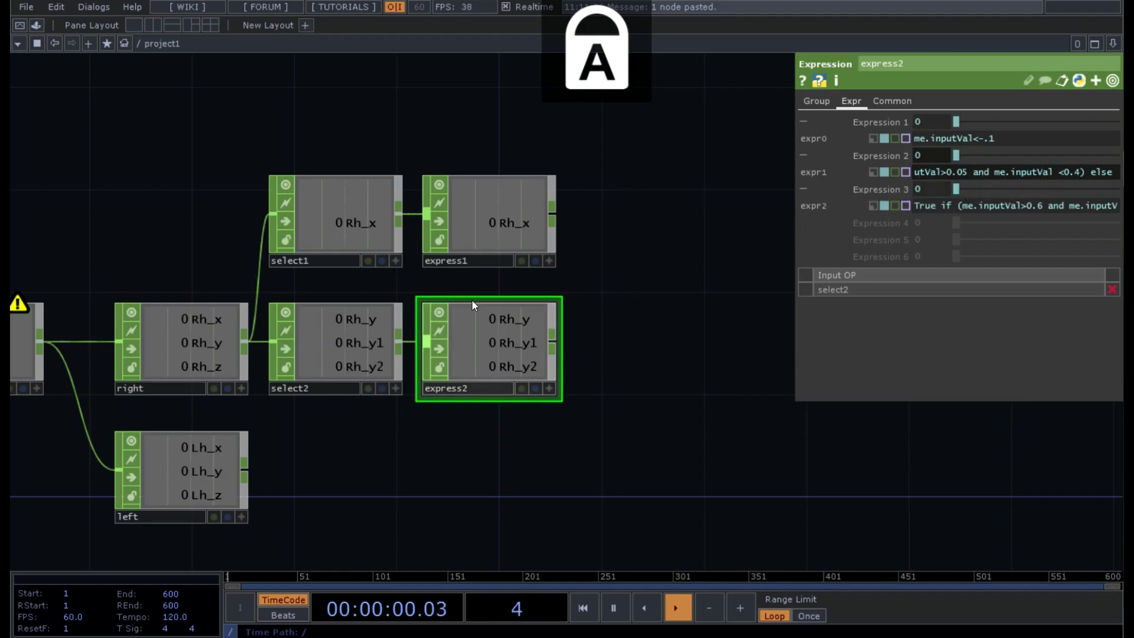
left_click(1038, 140)
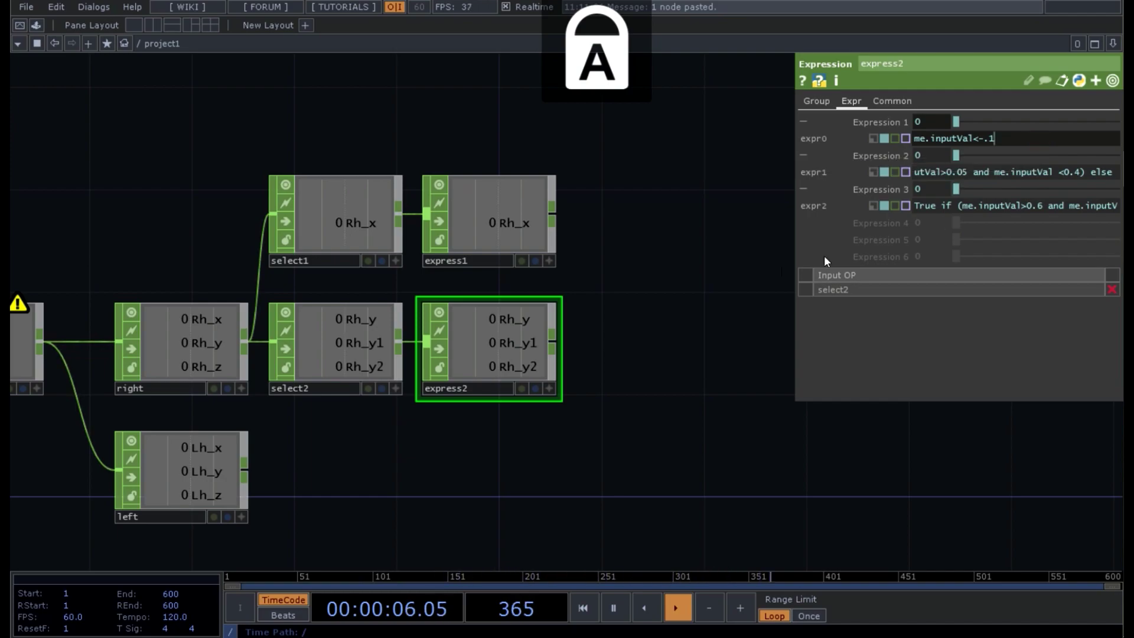
left_click(756, 260)
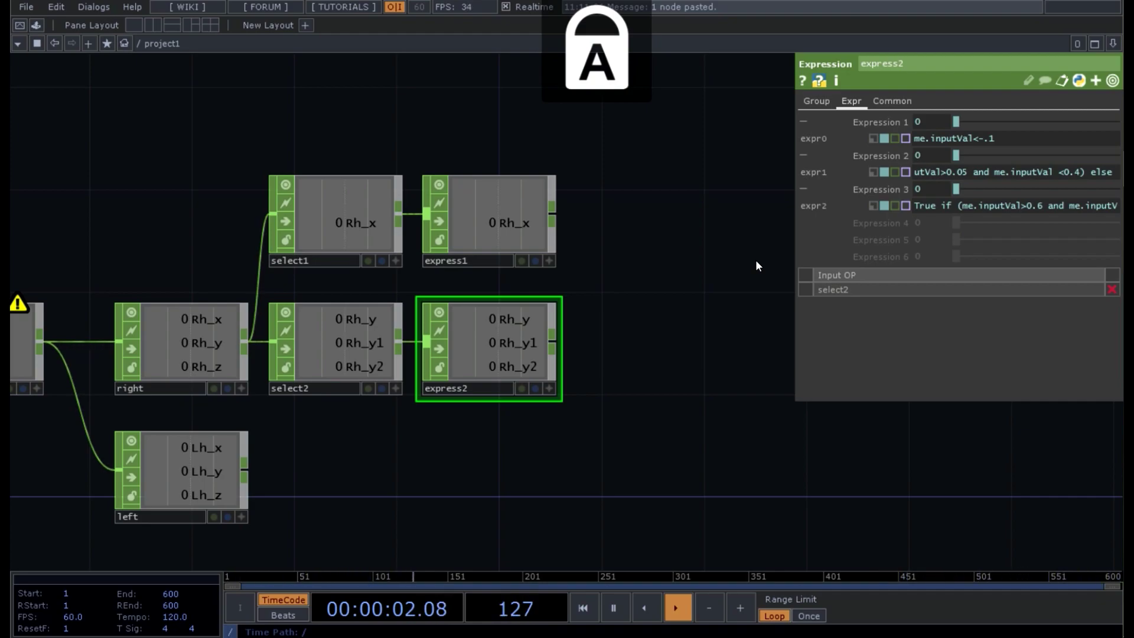
key("Caps_Lock")
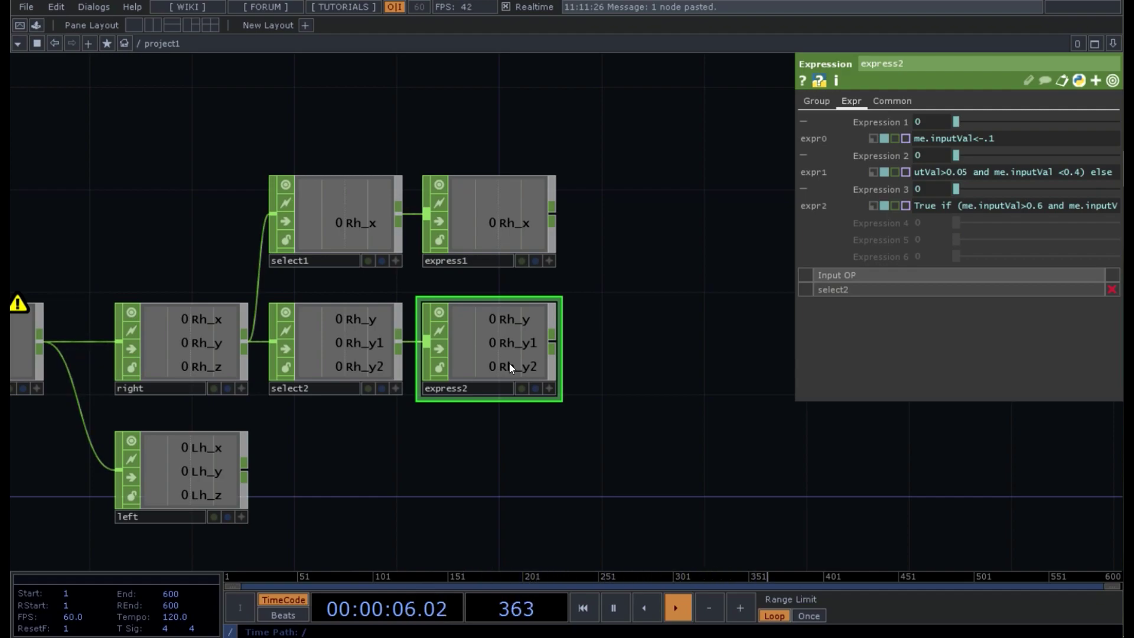
Add a Logic CHOP beside express1 and connect both express1 and express2 to its input
key("Tab")
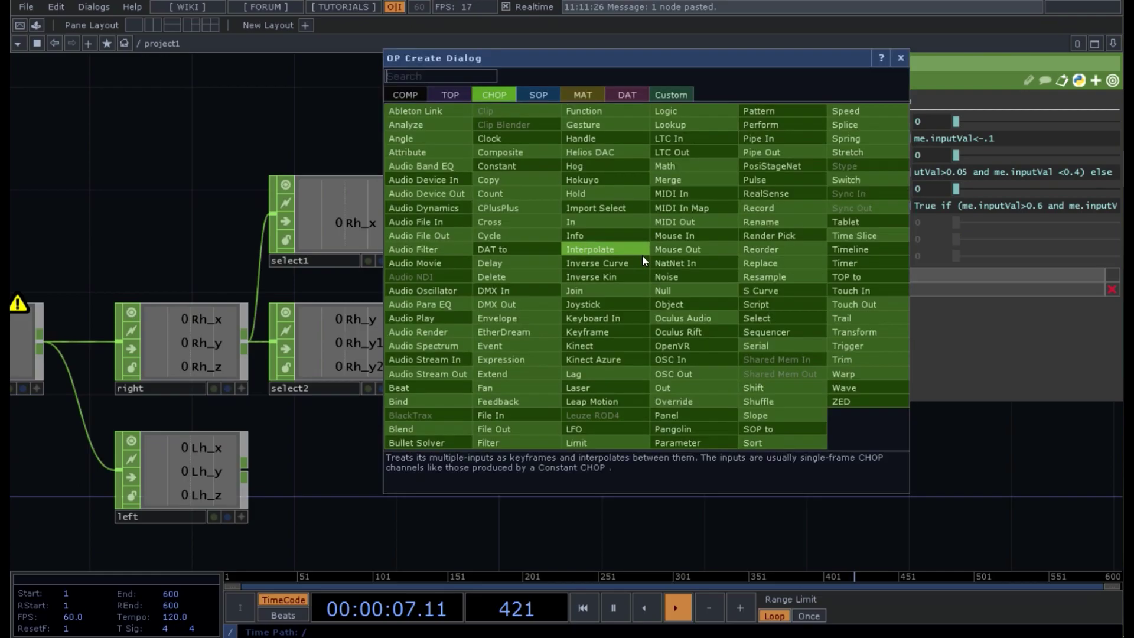
type("logic")
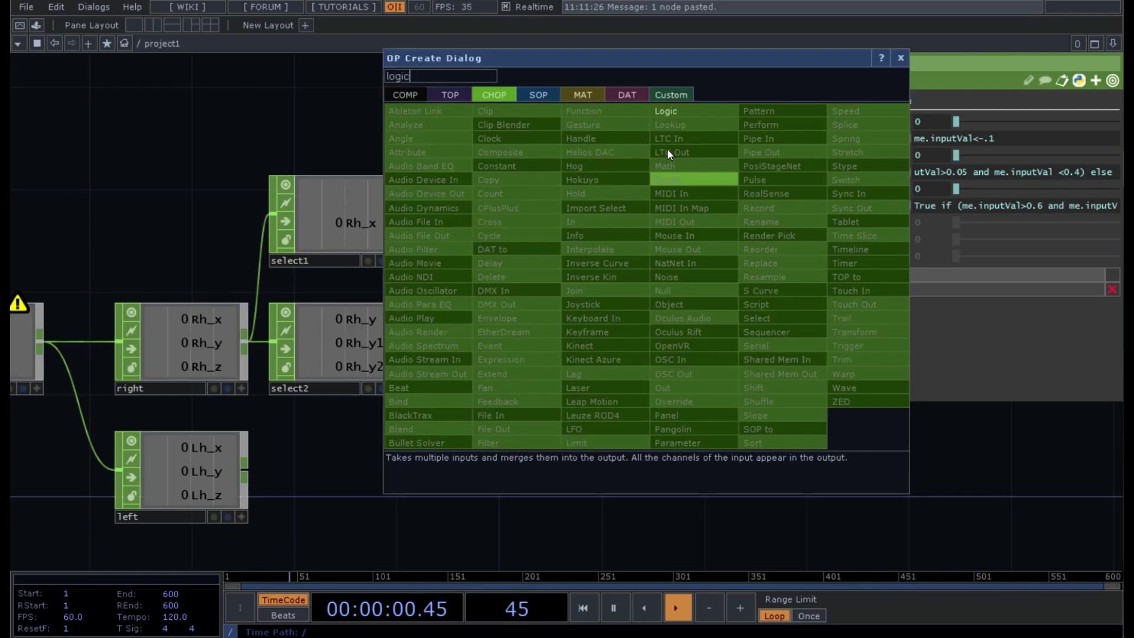
left_click(671, 112)
left_click(679, 222)
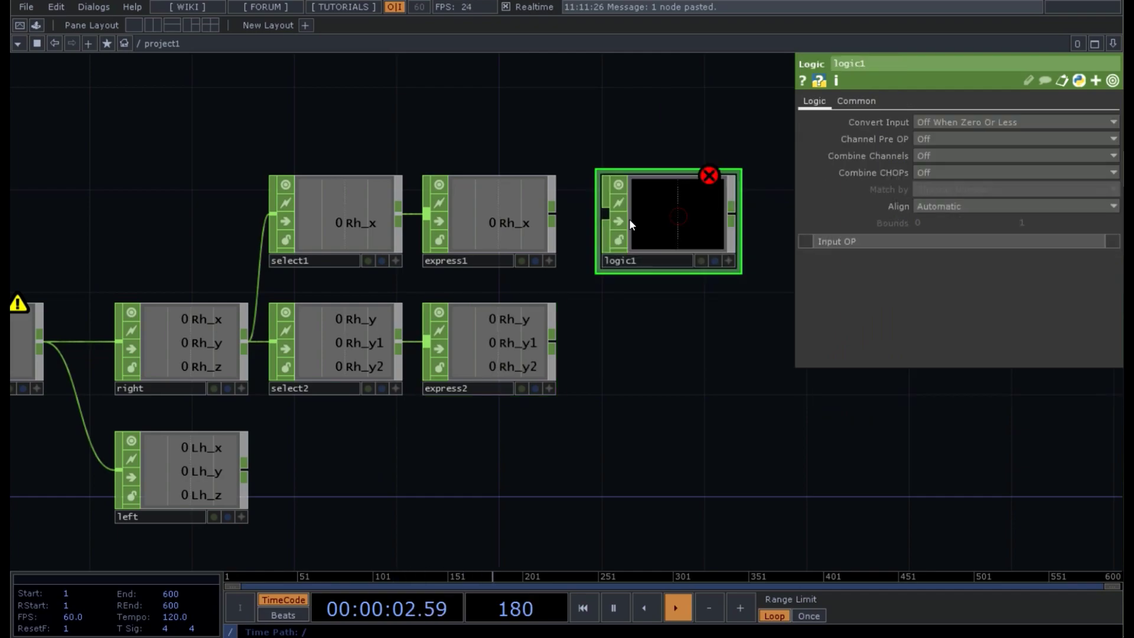
left_click_drag(551, 216, 600, 218)
left_click_drag(551, 337, 588, 211)
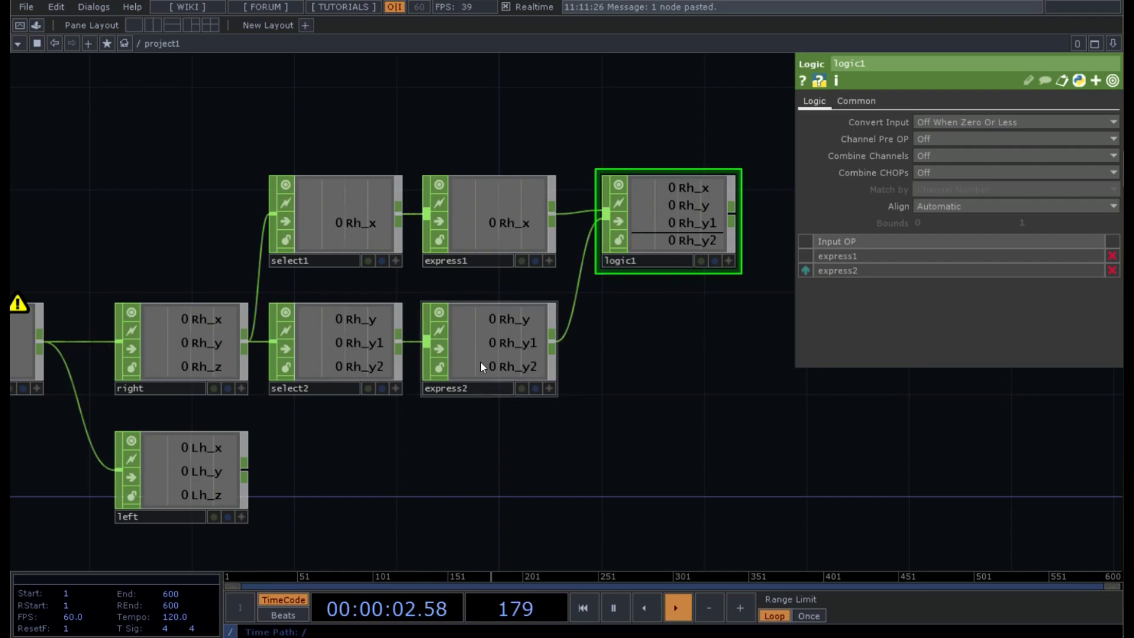
Add a Null CHOP below the Logic CHOP and connect the output of express2 to it
key("Tab")
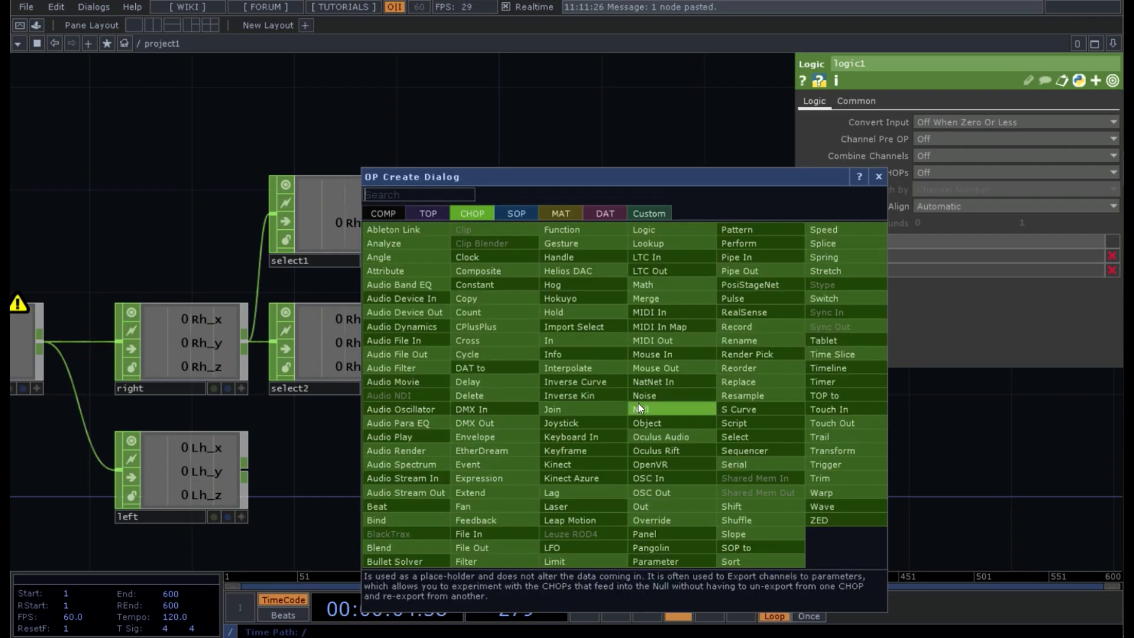
left_click(638, 406)
left_click(671, 451)
left_click_drag(556, 341, 579, 446)
left_click_drag(529, 392, 486, 208)
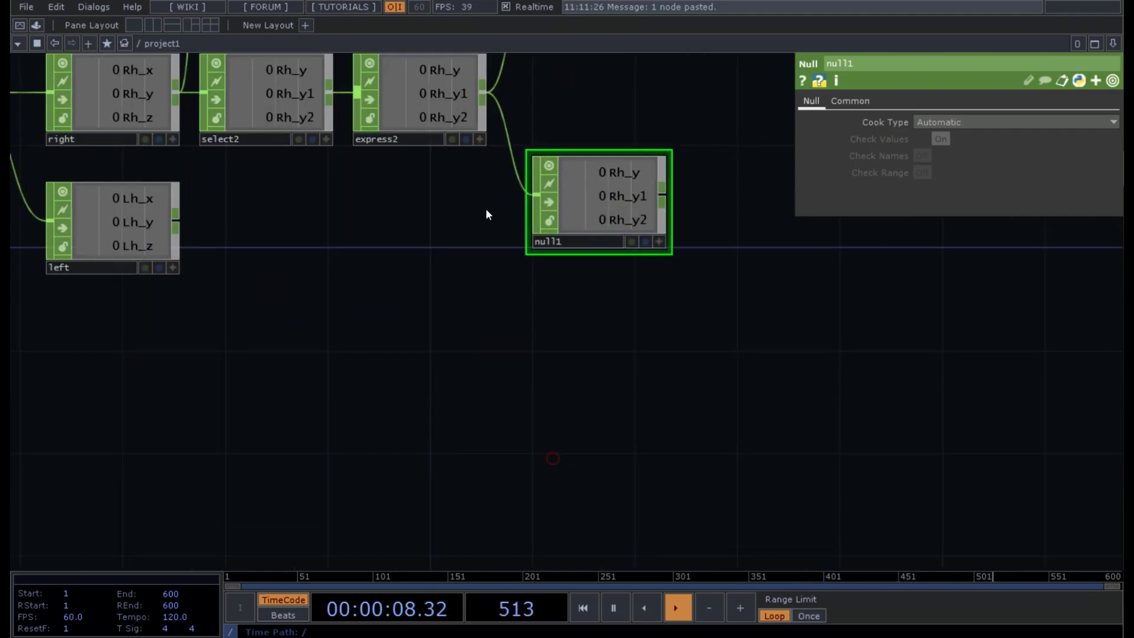
Add a Constant CHOP below null1 and name its first channel Rh_y
key("Tab")
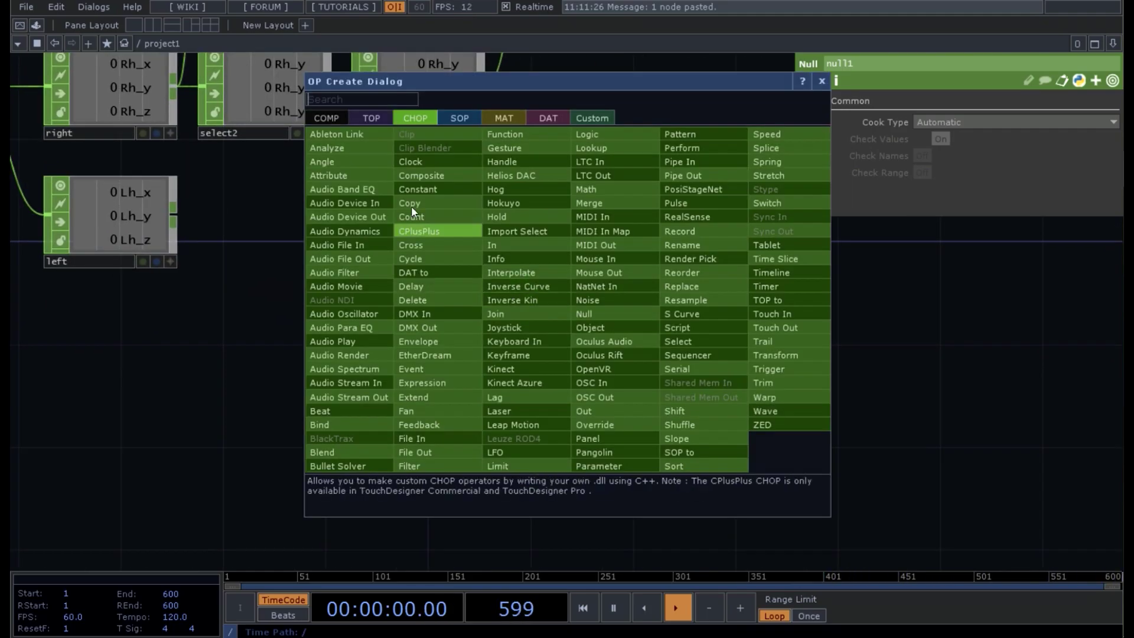
left_click(413, 193)
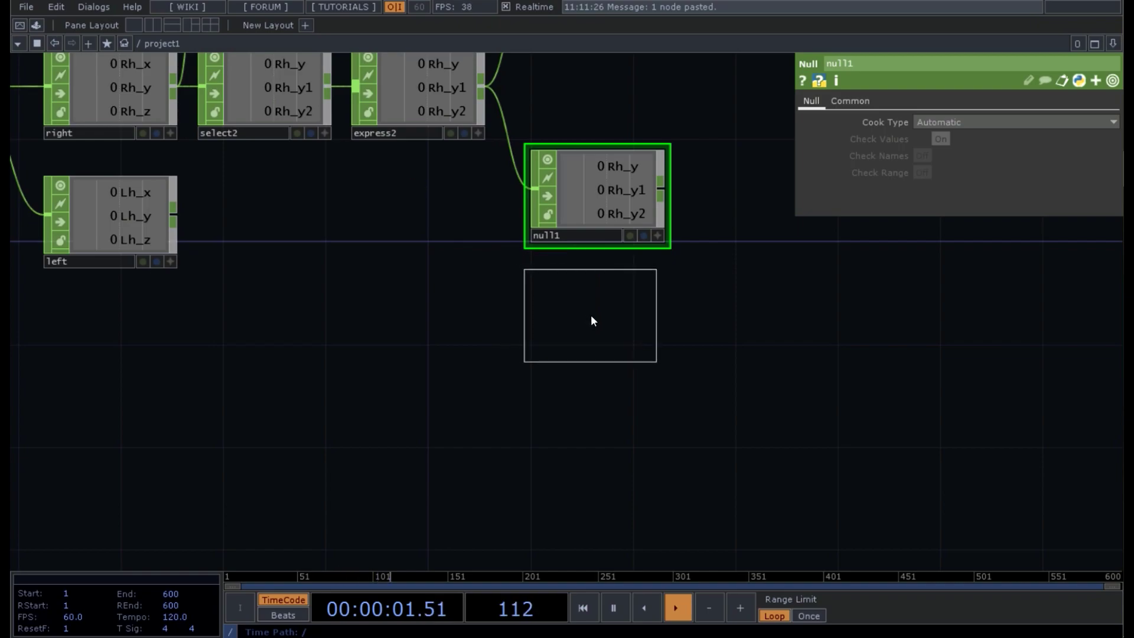
left_click(600, 329)
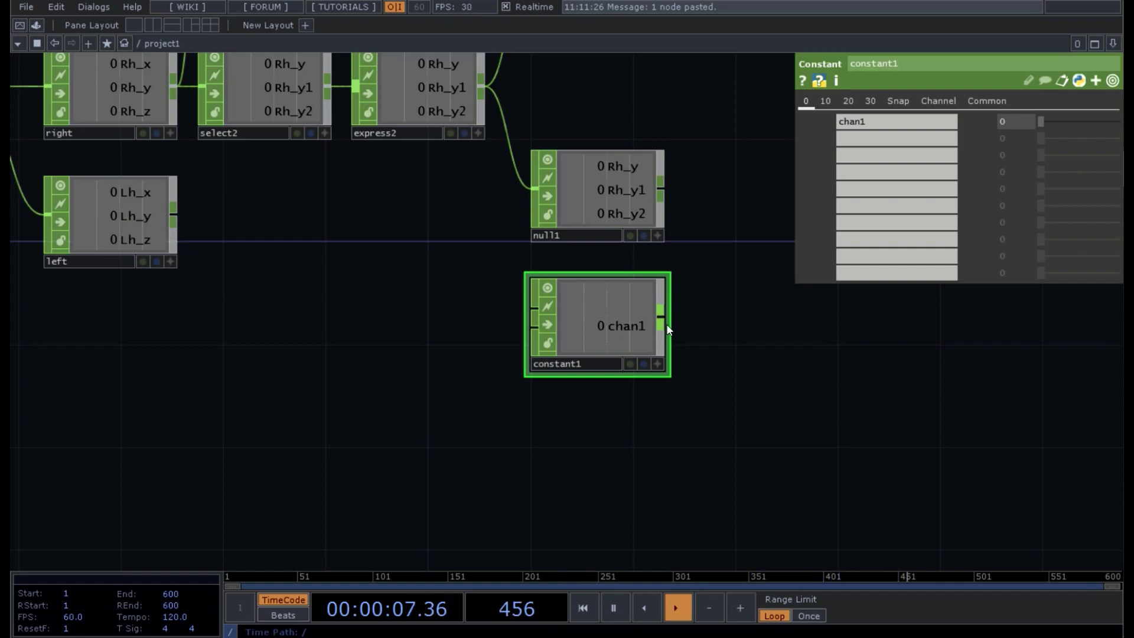
left_click(629, 320)
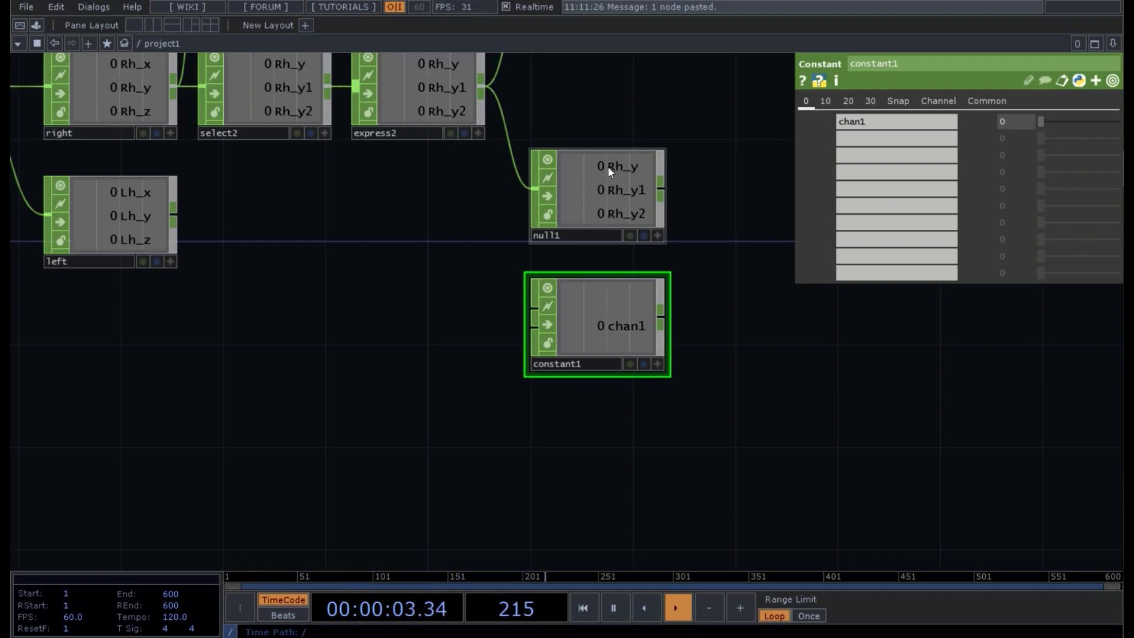
left_click(893, 123)
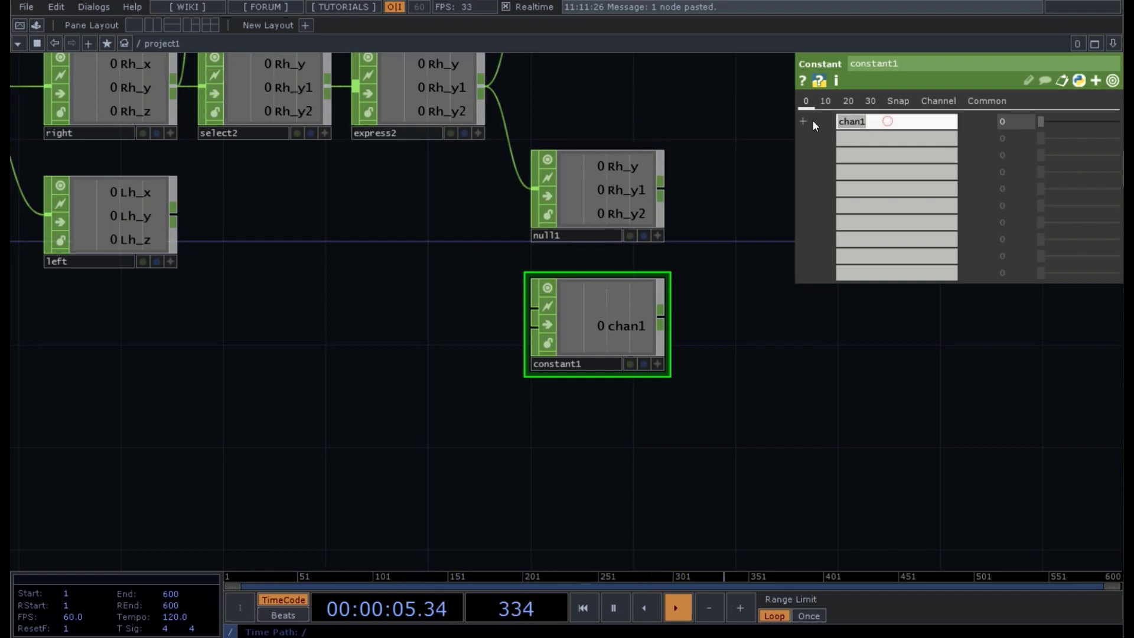
type("R")
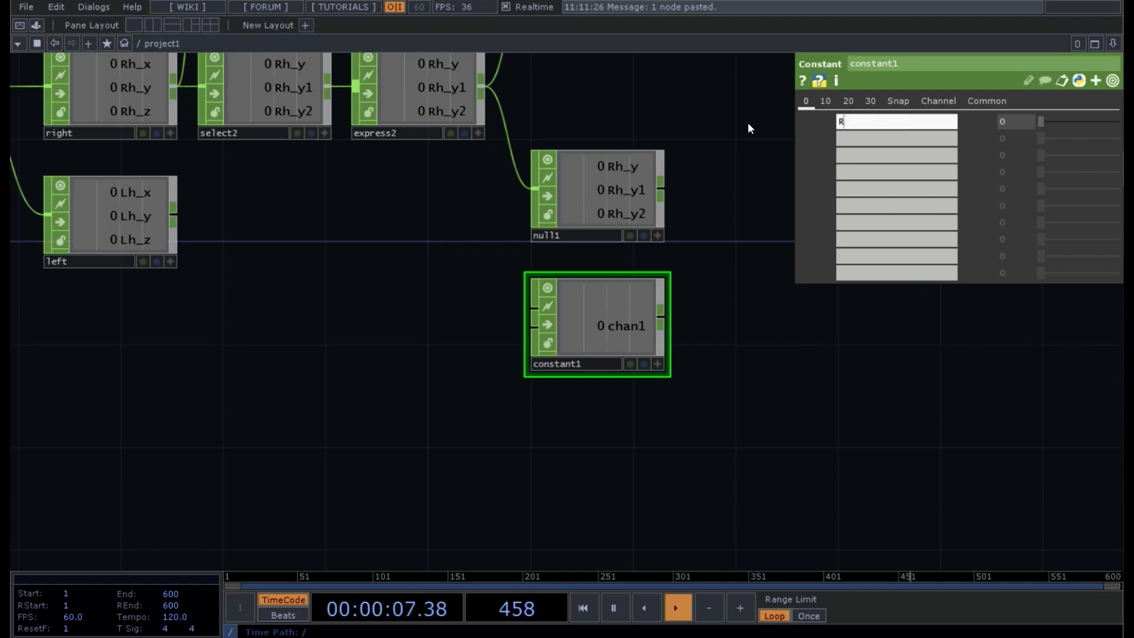
type("h_y")
key("Return")
Add two more channels named Rh_y1 and Rh_y2 to the Constant CHOP
left_click(849, 136)
left_click(863, 124)
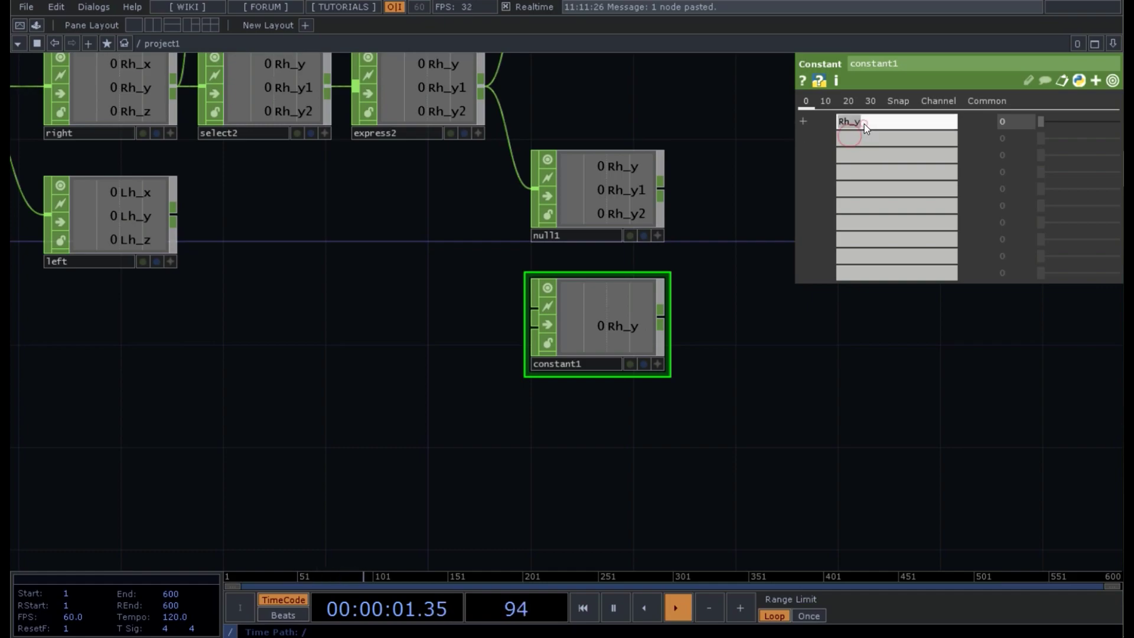
key("ctrl+c")
left_click(863, 136)
key("ctrl+v")
type("1")
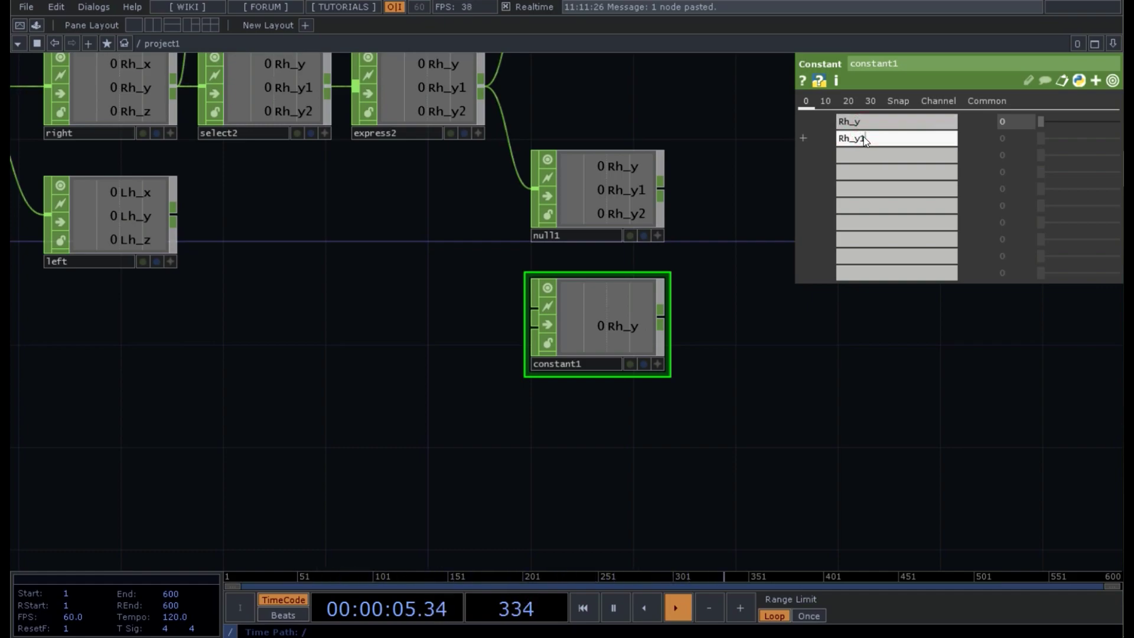
key("Return")
left_click(867, 155)
type("Rh_y2")
key("Return")
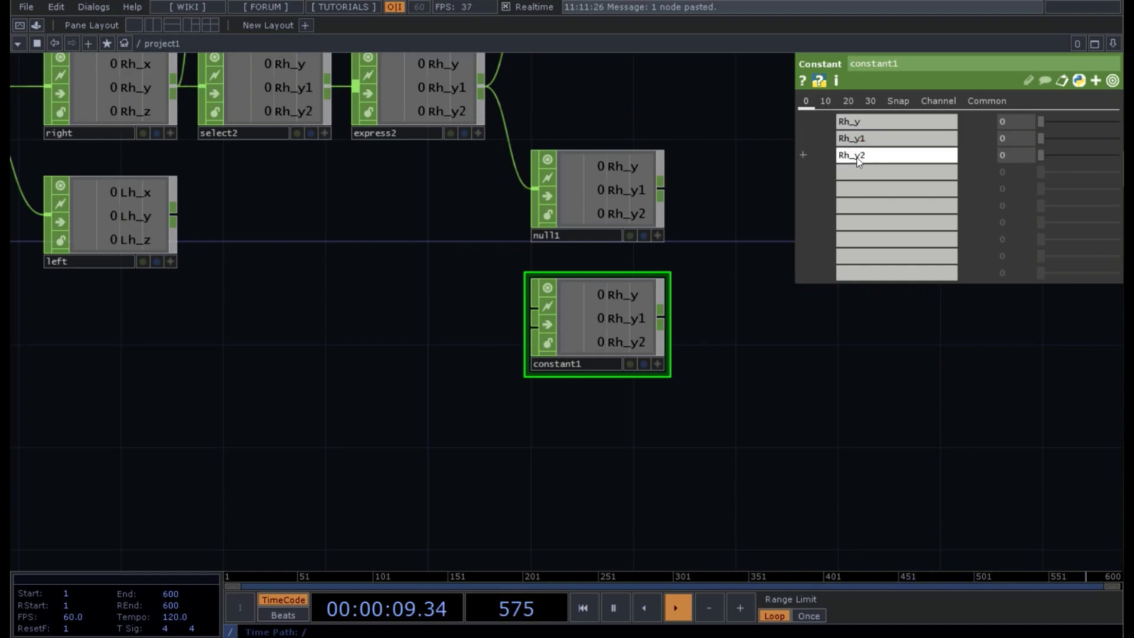
Rename the Constant CHOP as Notes
double_click(587, 360)
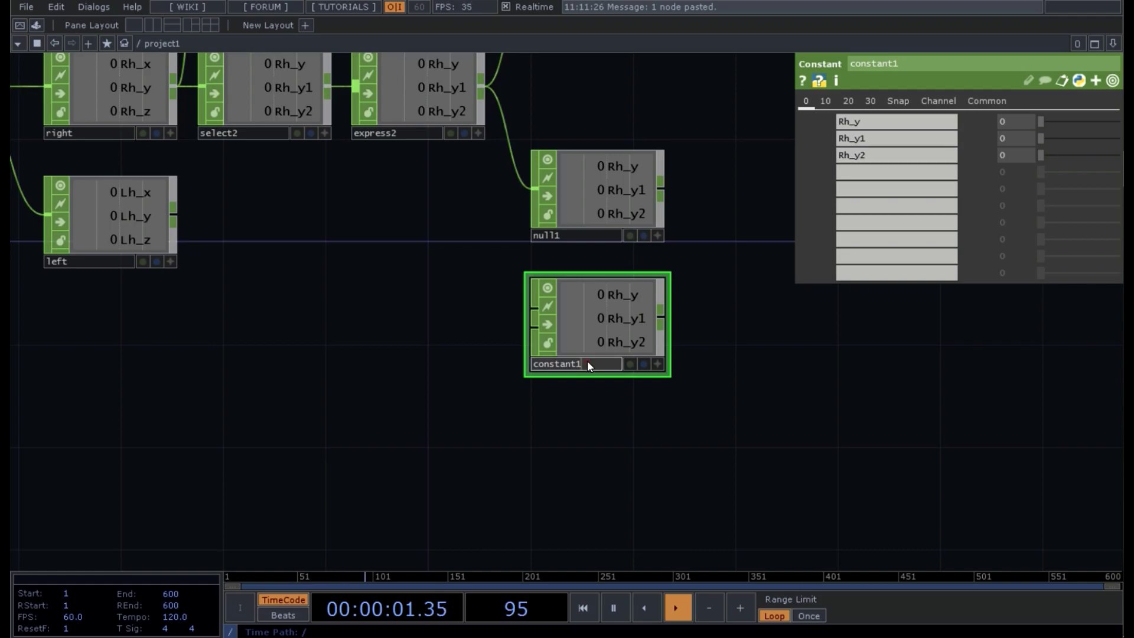
type("Notes")
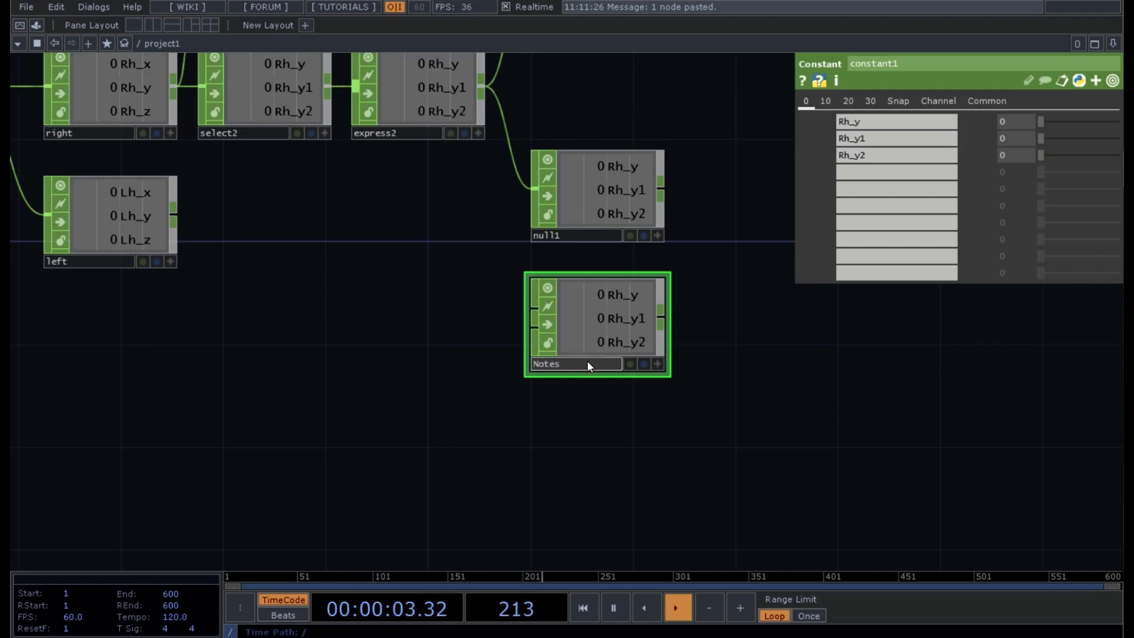
key("Return")
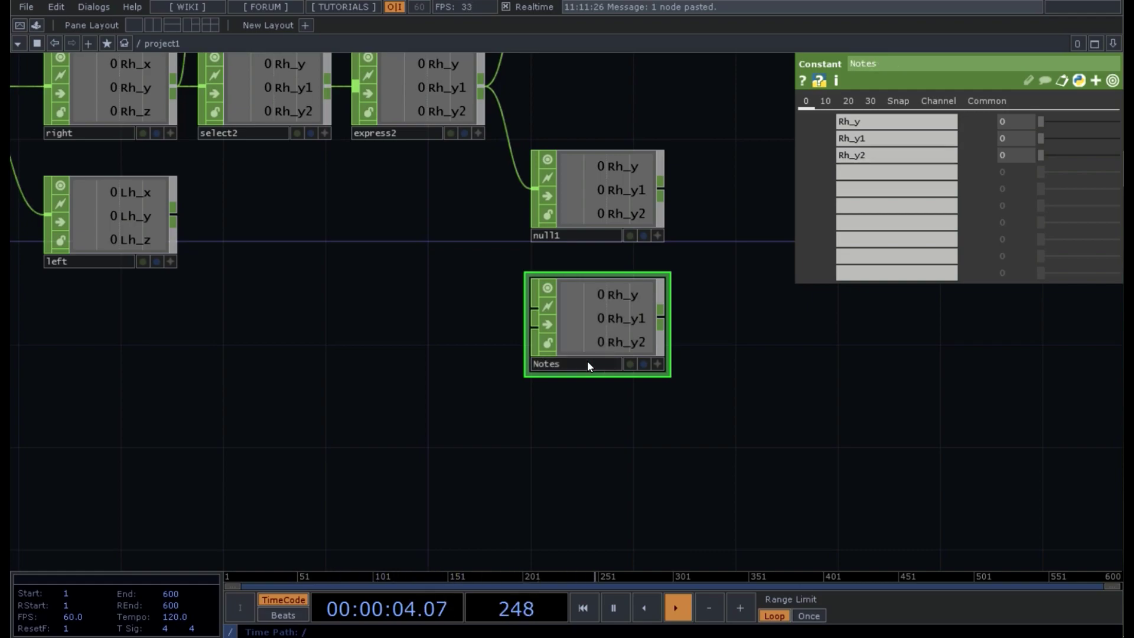
Set the Notes channel values to 77 for Rh_y, 71 for Rh_y1 and 72 for Rh_y2
left_click(1011, 120)
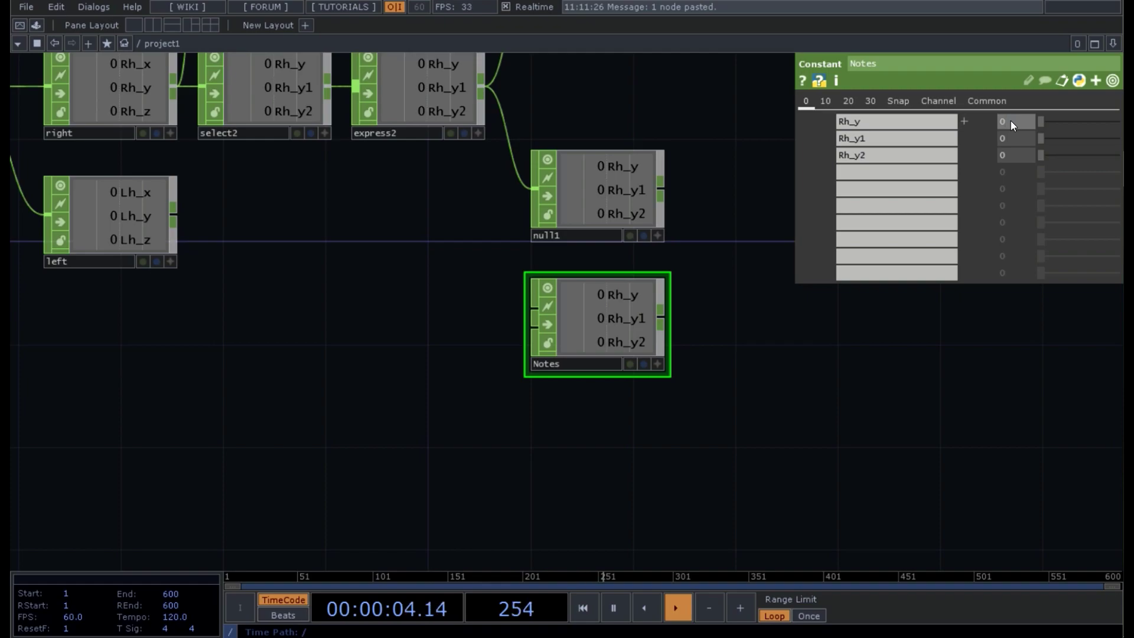
type("77")
left_click(1005, 141)
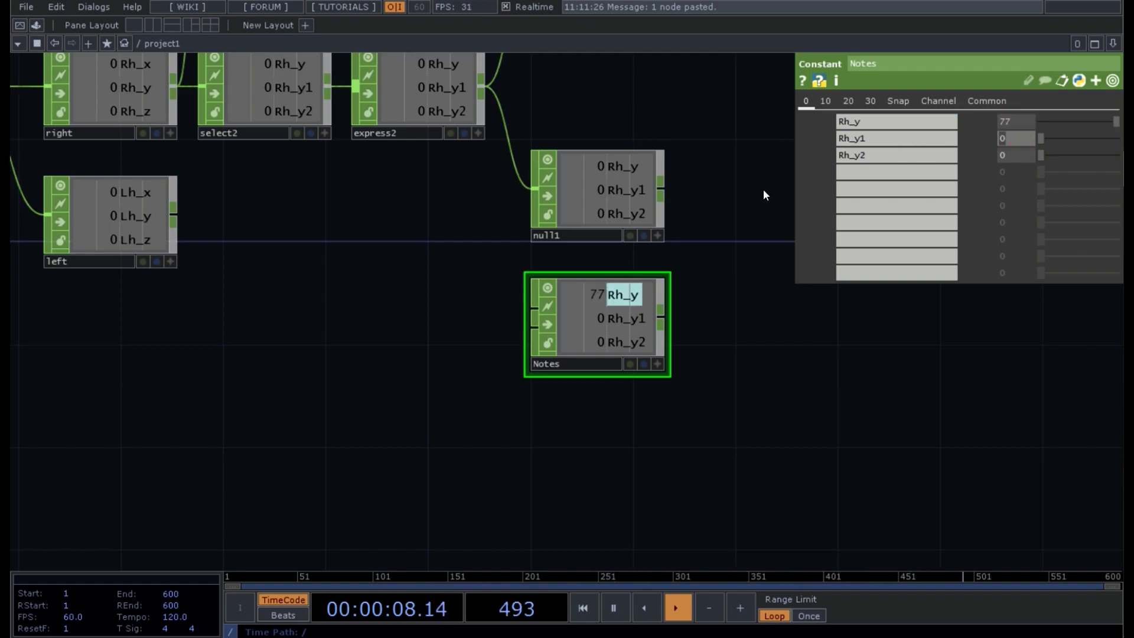
type("71")
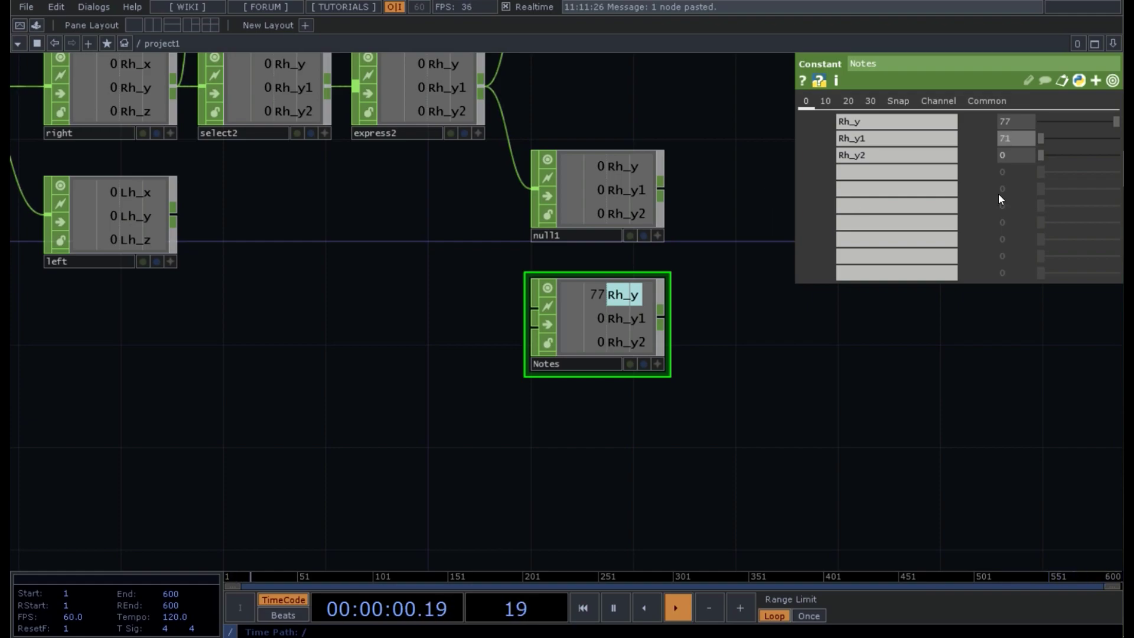
left_click(1022, 155)
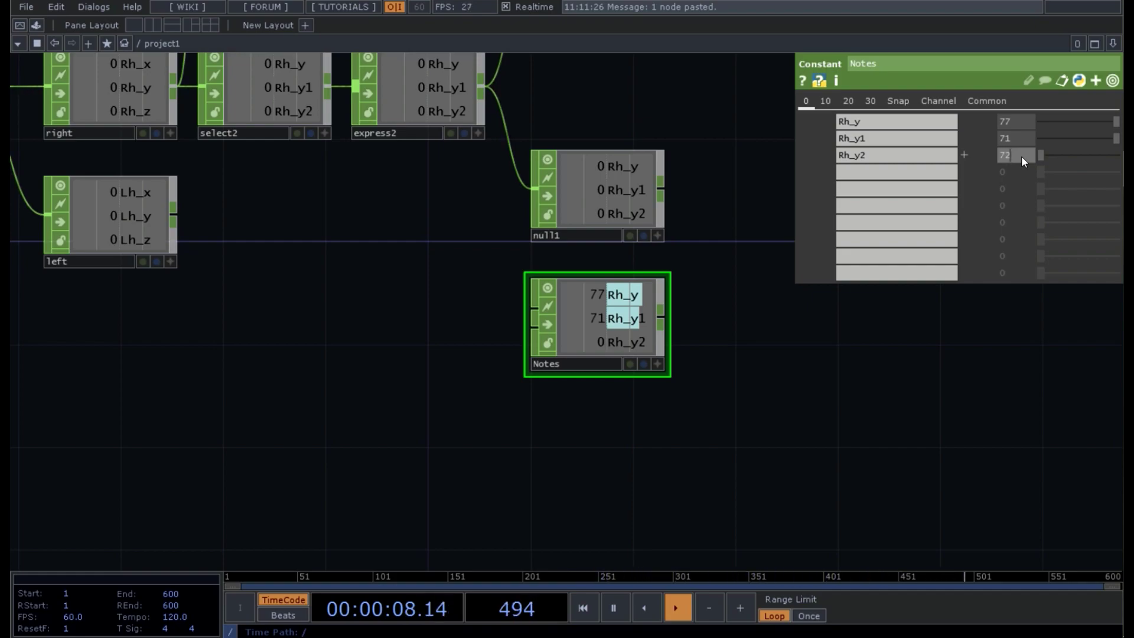
left_click(752, 302)
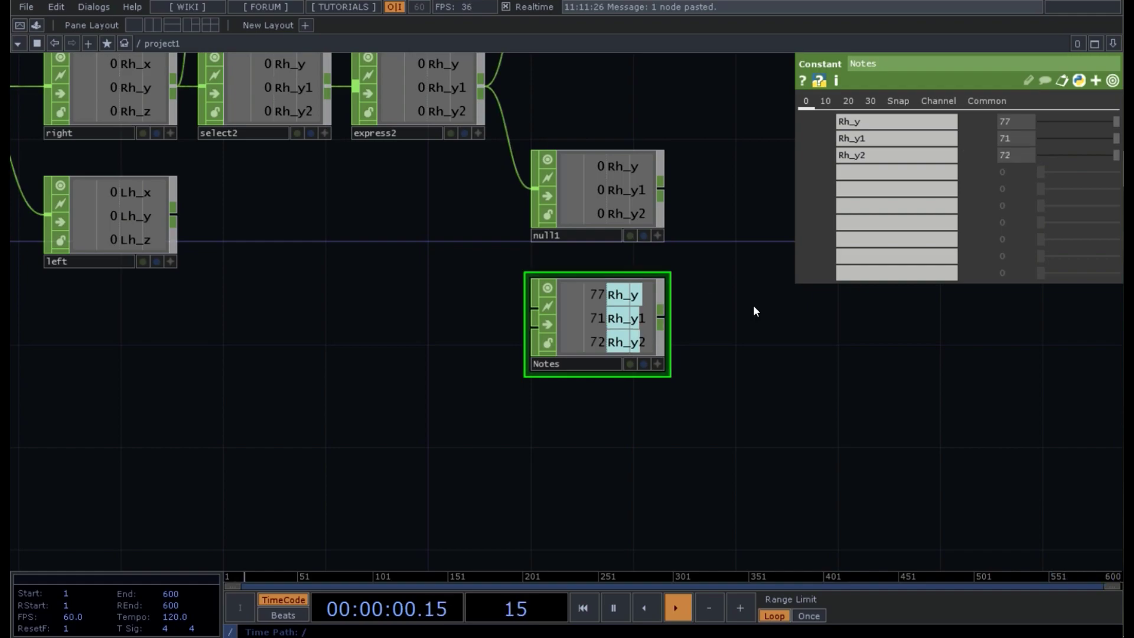
key("p")
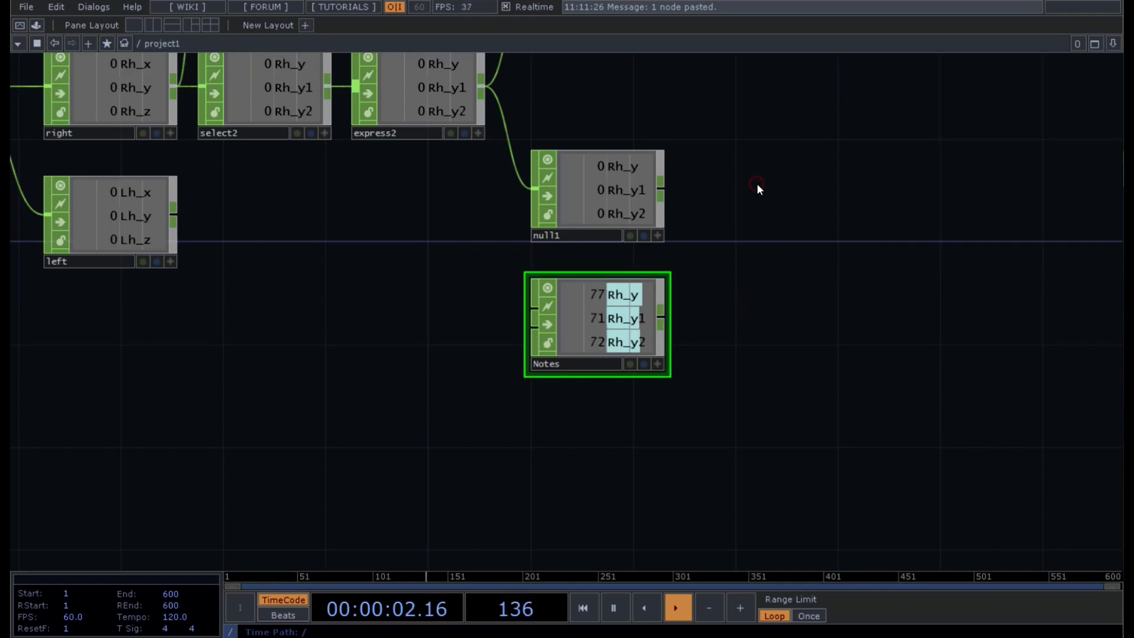
Add a Math CHOP beside null1 and connect both null1 and Notes to its input
key("Tab")
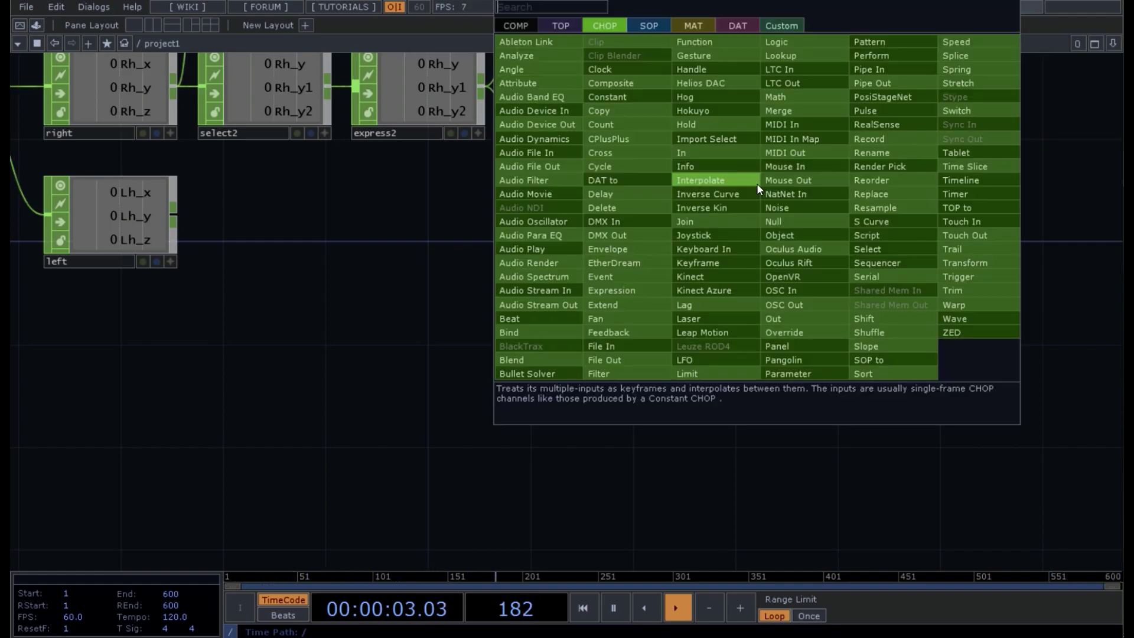
left_click(777, 95)
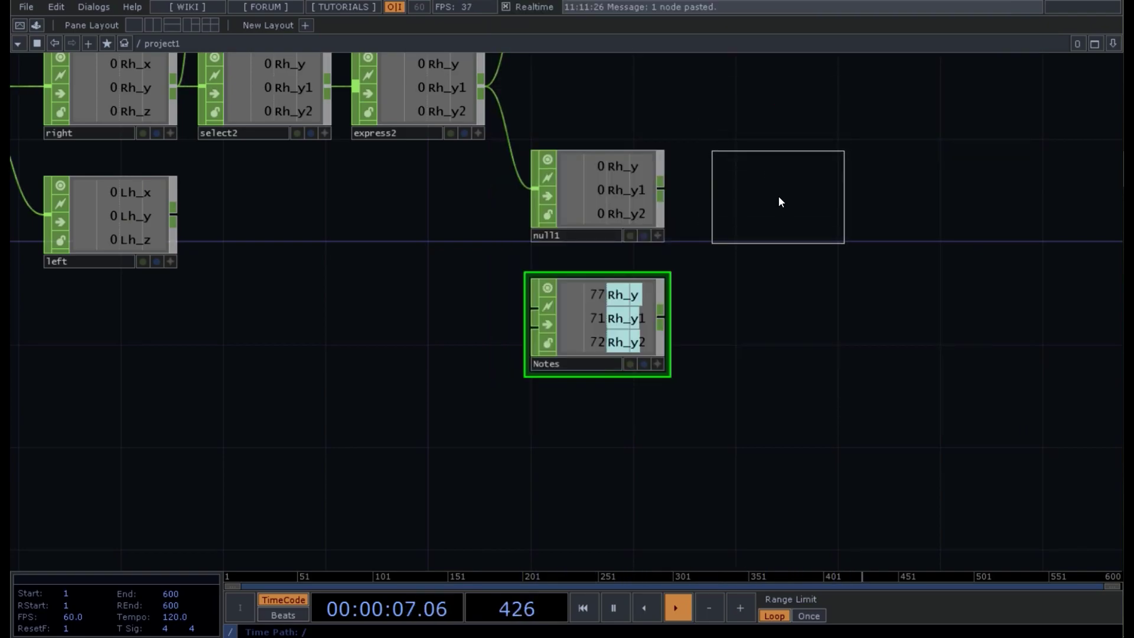
left_click(778, 203)
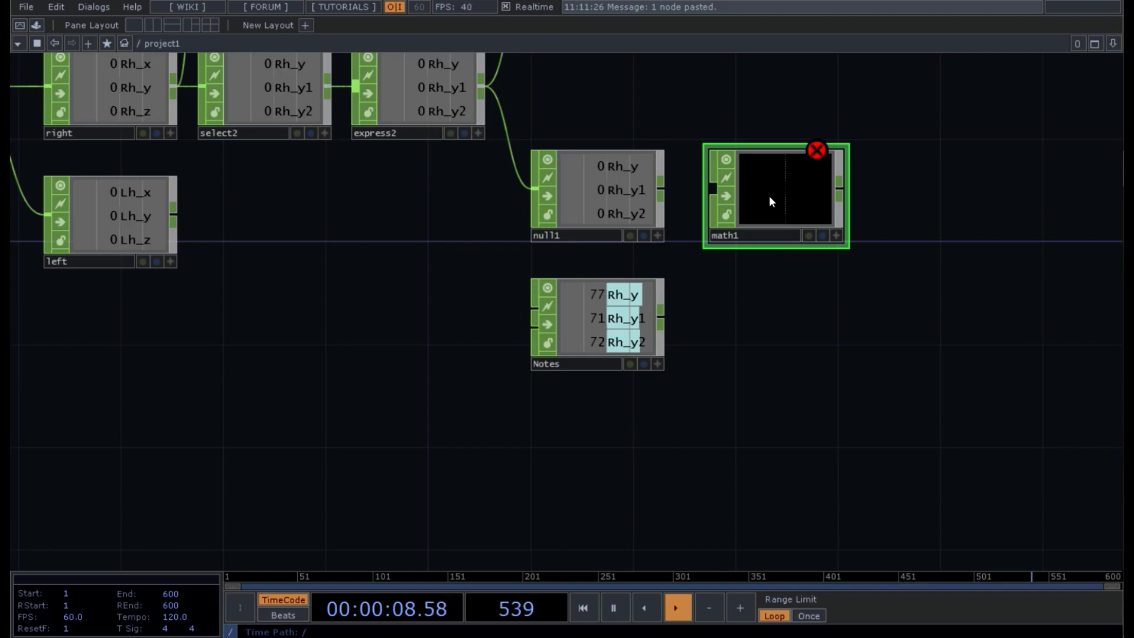
left_click_drag(664, 190, 712, 190)
left_click_drag(660, 323, 709, 204)
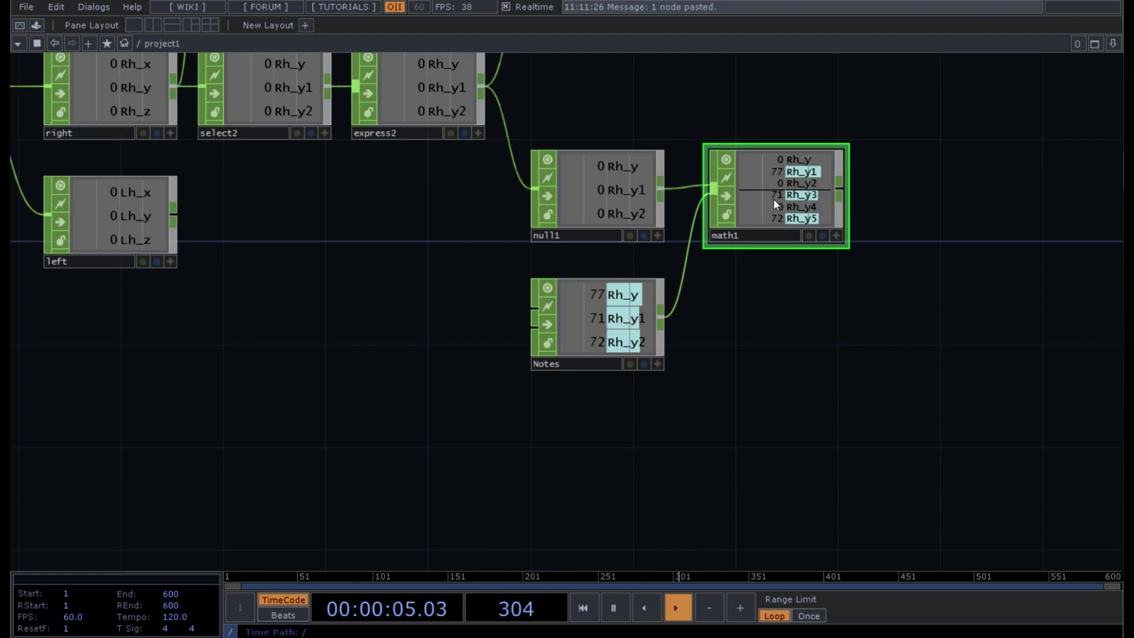
Set Combine CHOPs of the Math CHOP to Multiply
key("p")
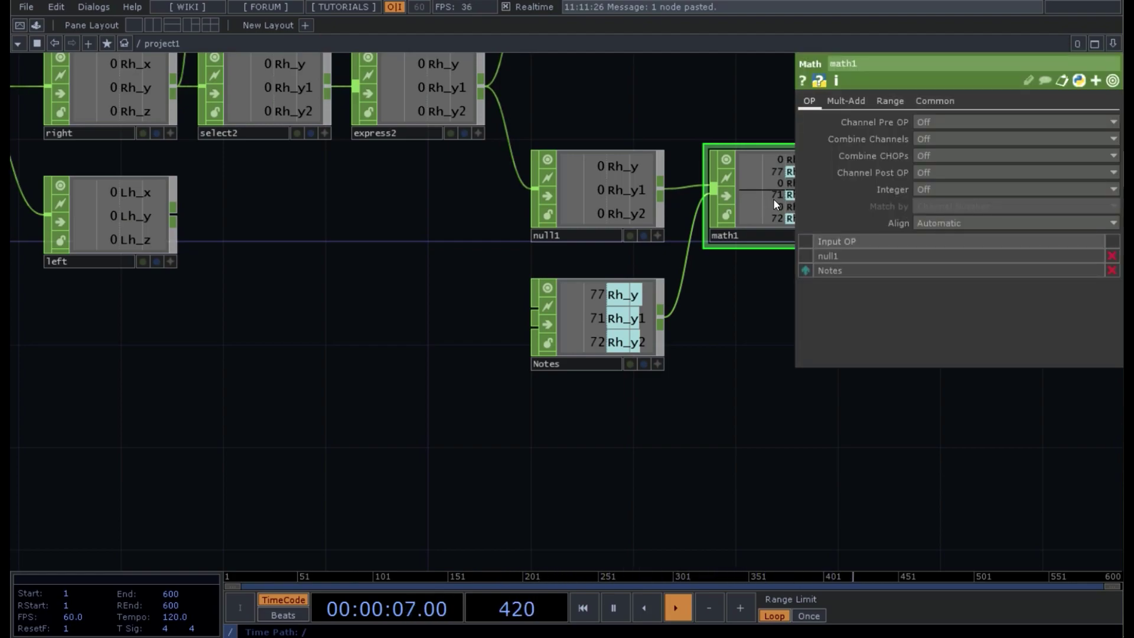
left_click(930, 159)
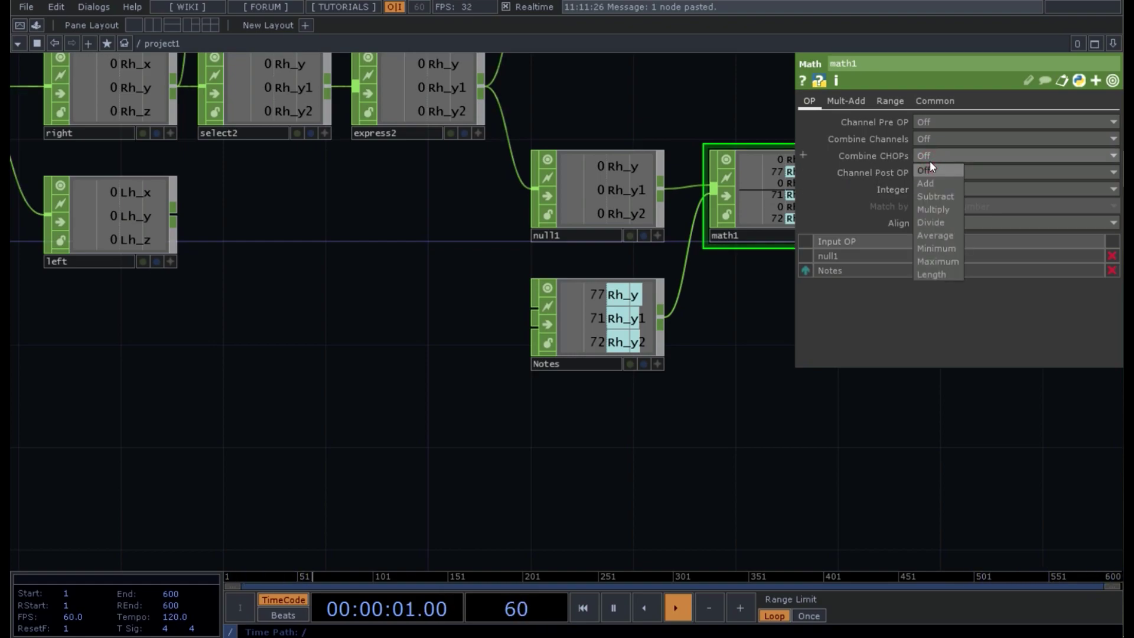
left_click(927, 210)
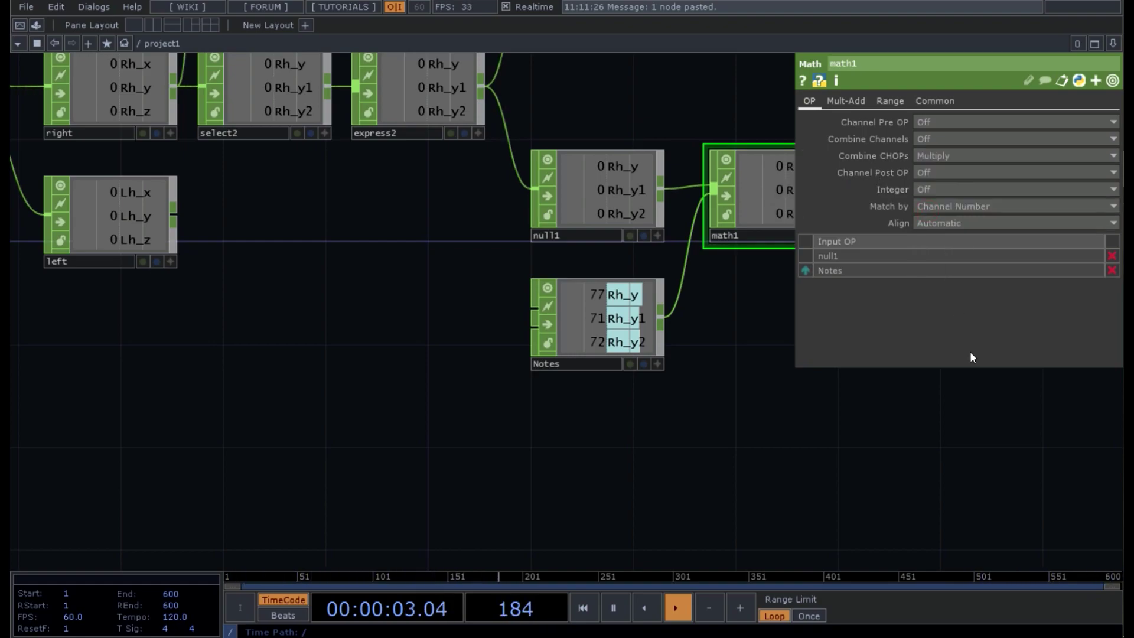
left_click(939, 413)
key("p")
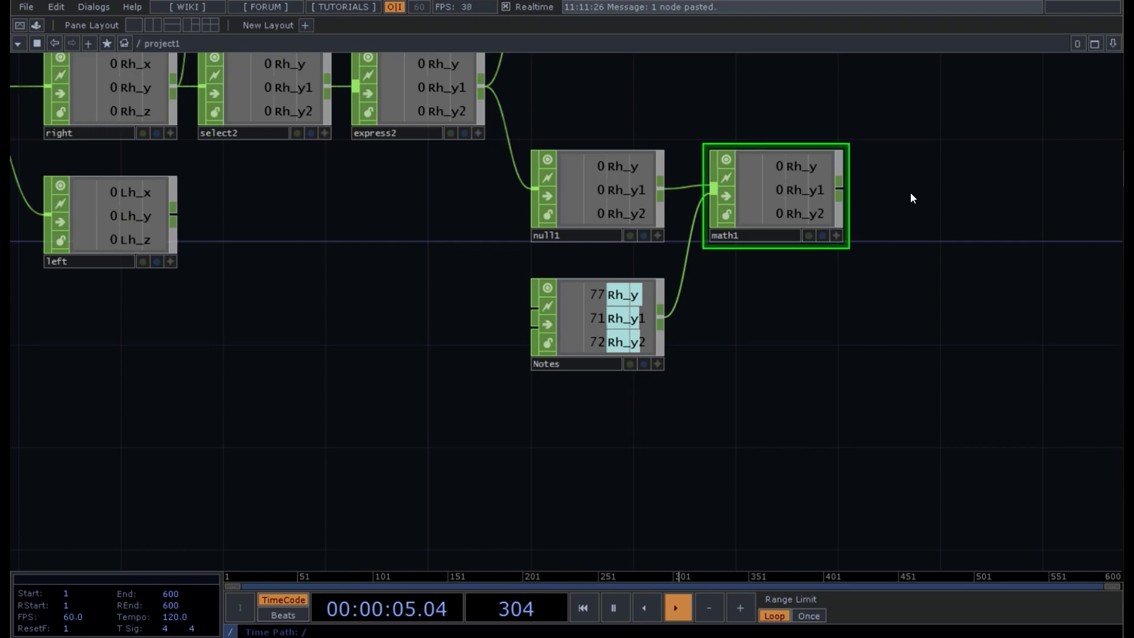
Add an Out CHOP in line with the Logic CHOP and place a copy of it beside the Math CHOP
scroll(911, 193, "down", 5)
left_click_drag(944, 170, 916, 239)
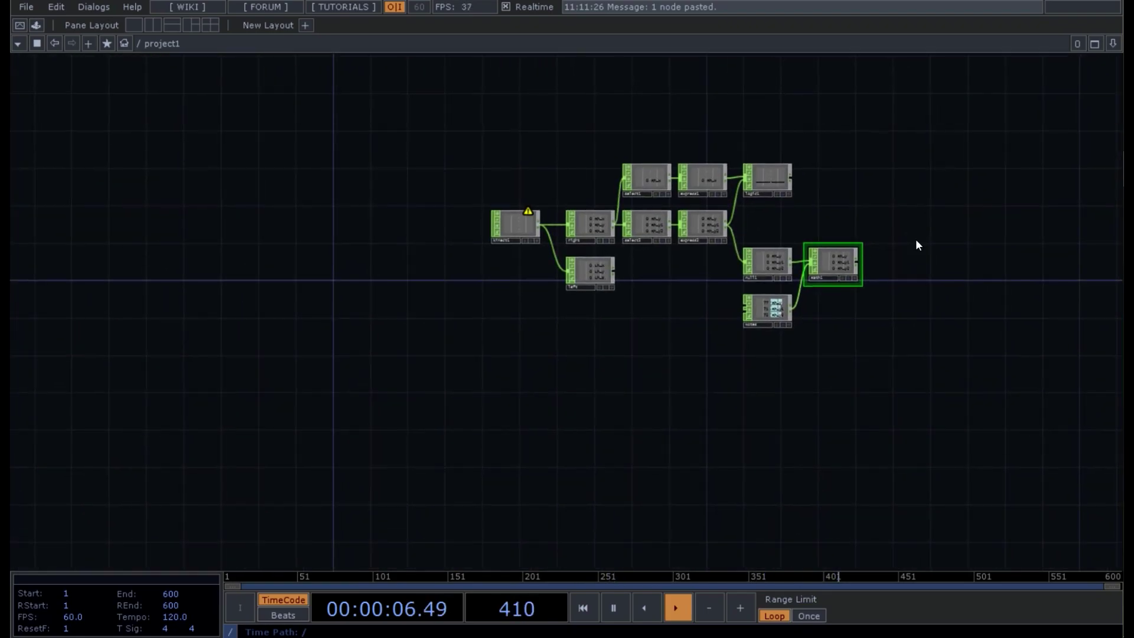
key("Tab")
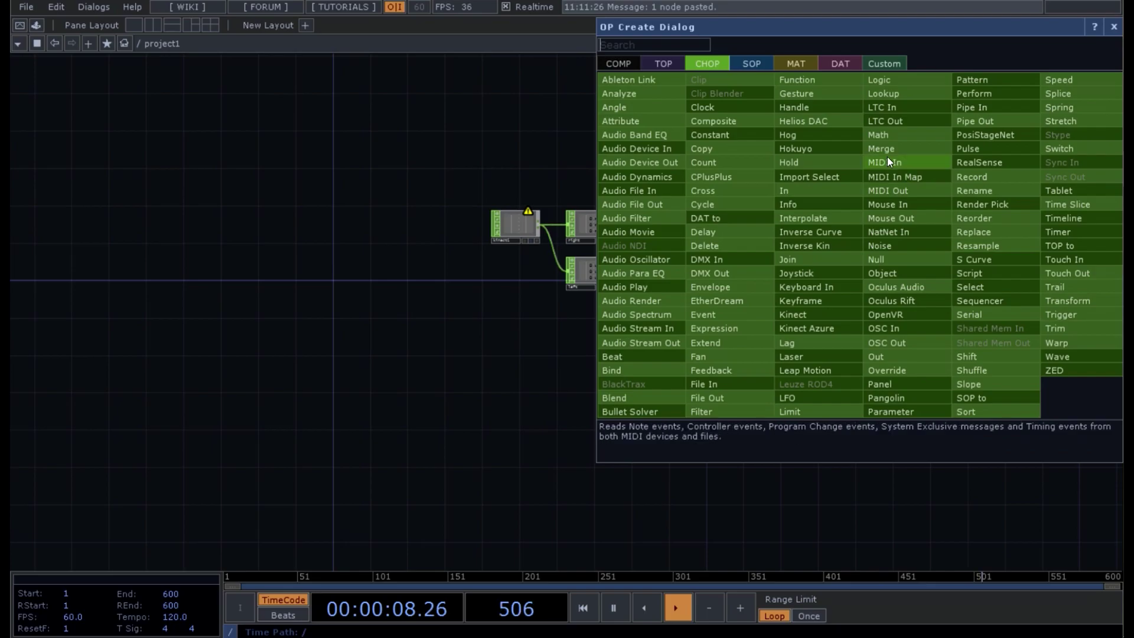
left_click(887, 349)
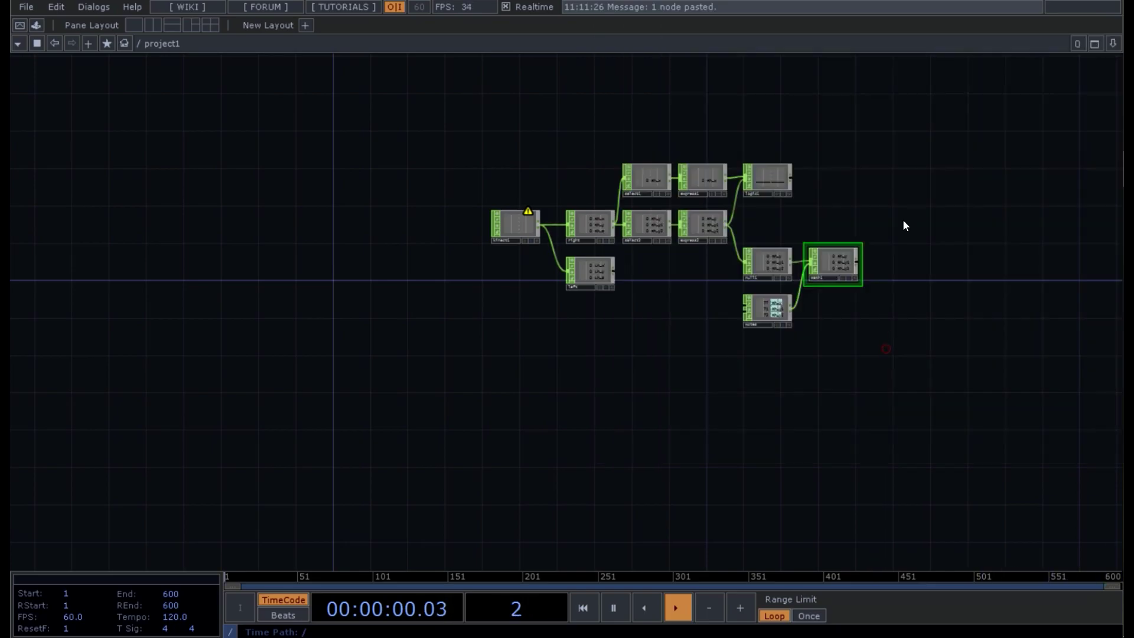
left_click(902, 172)
key("ctrl+c")
key("ctrl+v")
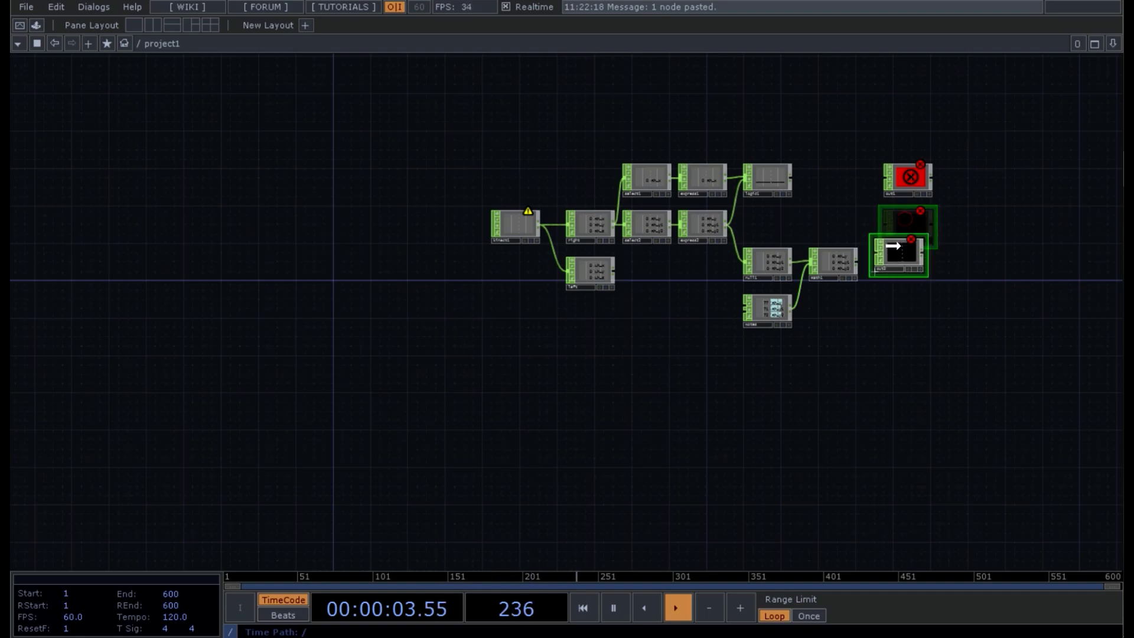
left_click(899, 254)
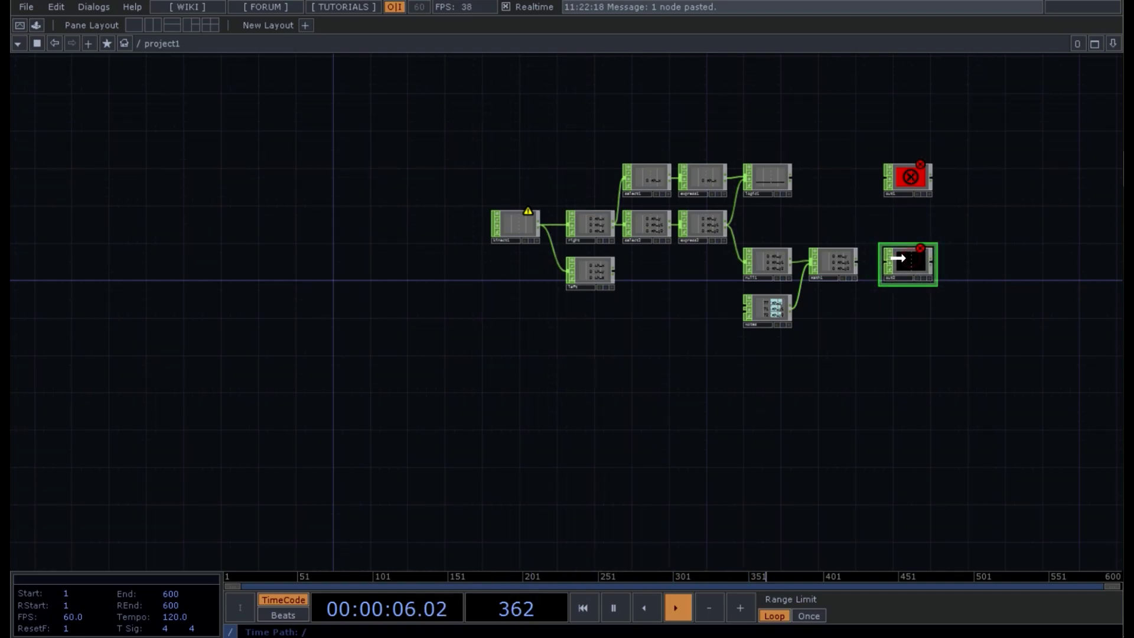
Connect the Logic CHOP to the upper Out CHOP and the Math CHOP to the lower one
left_click(790, 178)
left_click(876, 178)
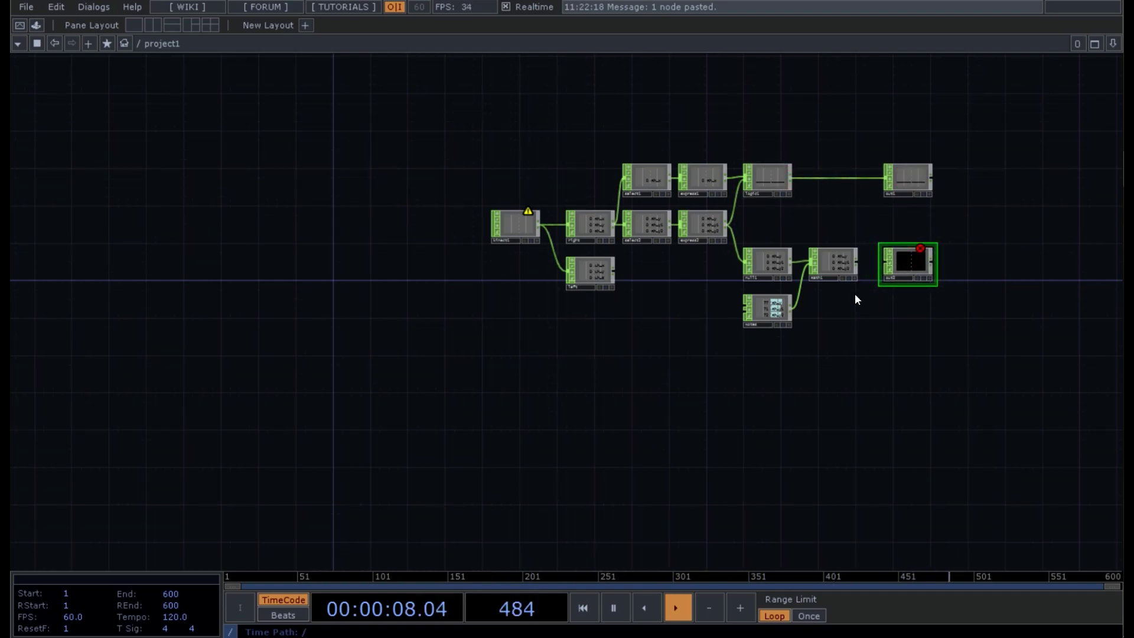
left_click(857, 270)
left_click(884, 265)
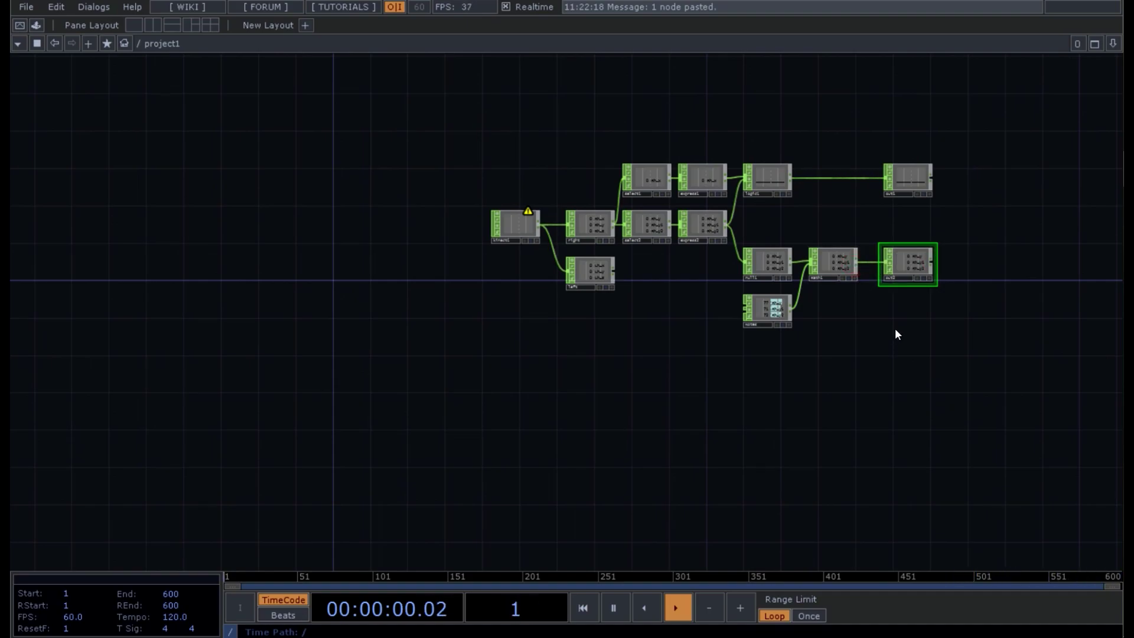
Copy all ten nodes of the chain that follows the right node, and move the left node well below the network
left_click_drag(895, 329, 892, 273)
right_click_drag(945, 286, 650, 87)
key("ctrl+c")
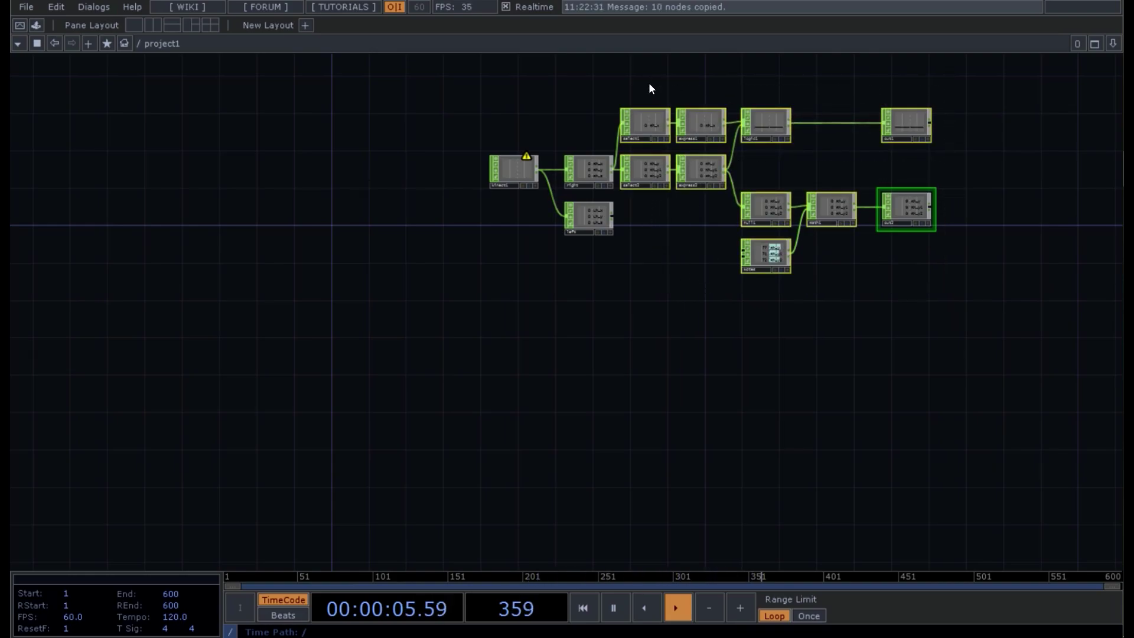
left_click_drag(689, 334, 684, 303)
left_click_drag(595, 186, 595, 401)
Paste the copied chain of ten nodes and place it beside the left node
left_click_drag(741, 372, 728, 323)
key("ctrl+v")
left_click_drag(762, 219, 629, 354)
left_click(632, 290)
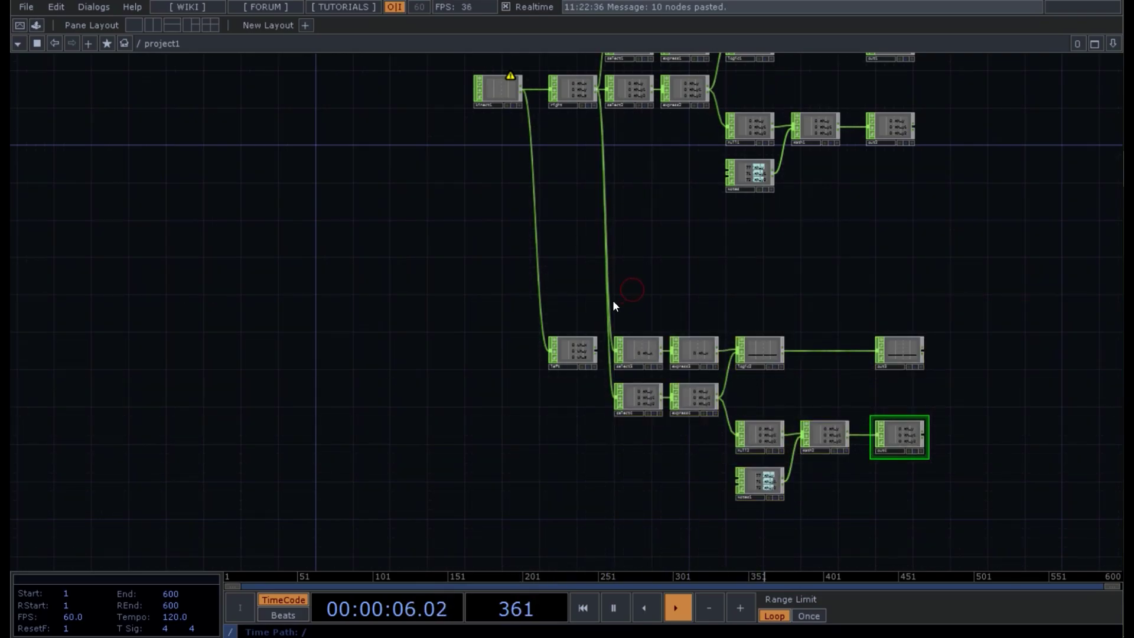
Disconnect the two pasted Select CHOPs of the lower chain from the right node
right_click(607, 302)
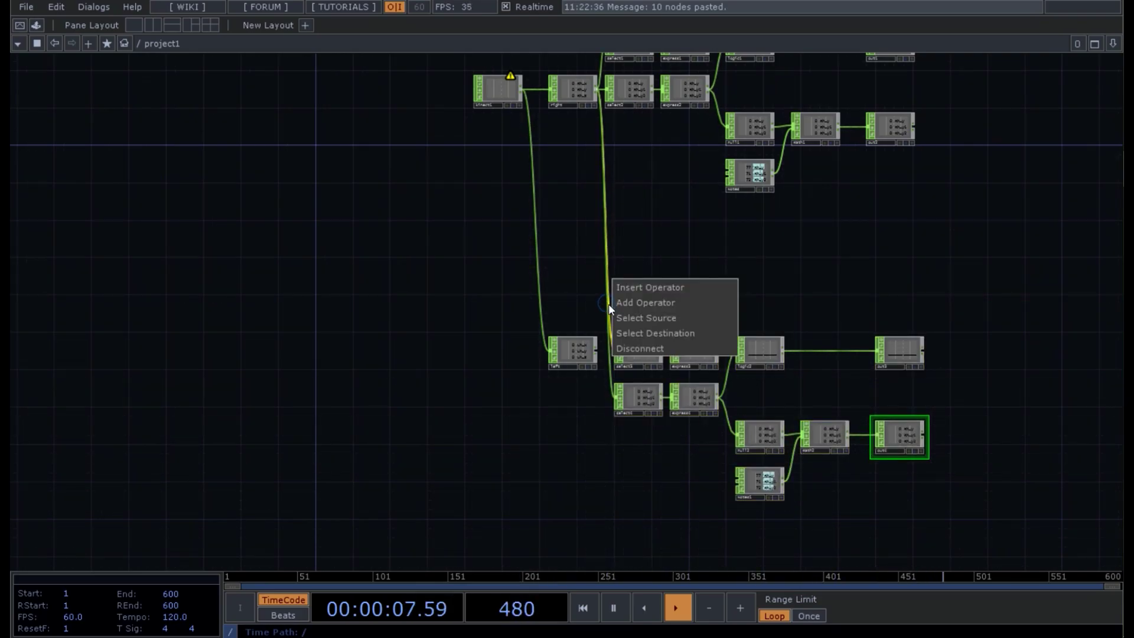
left_click(625, 348)
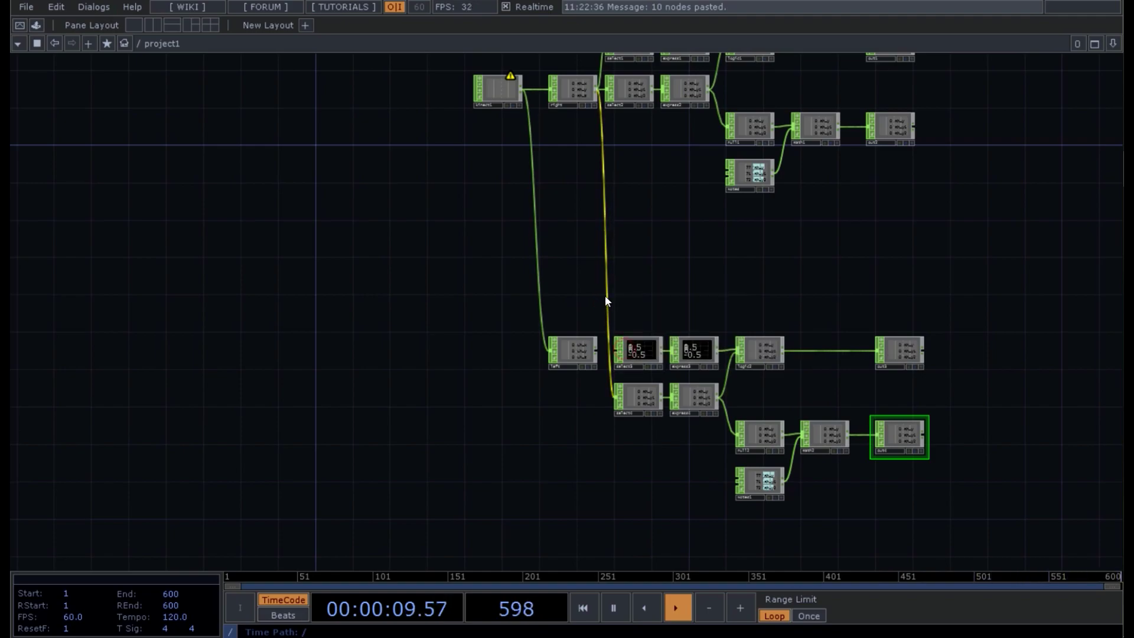
right_click(605, 295)
left_click(633, 343)
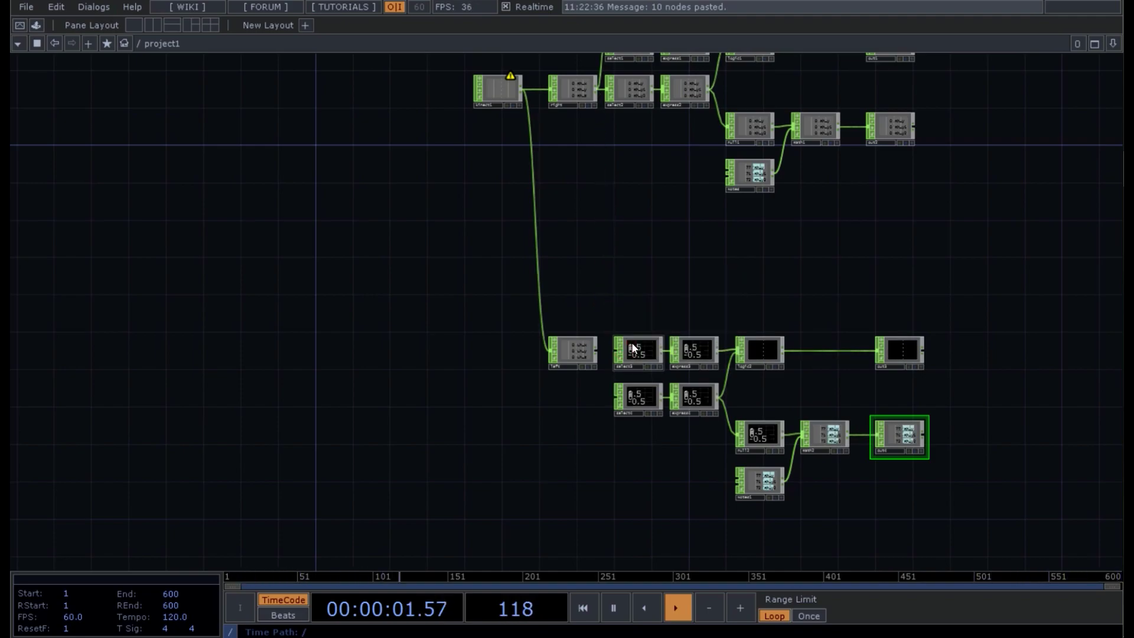
Connect the left node's output to both Select CHOPs of the pasted chain
left_click(596, 353)
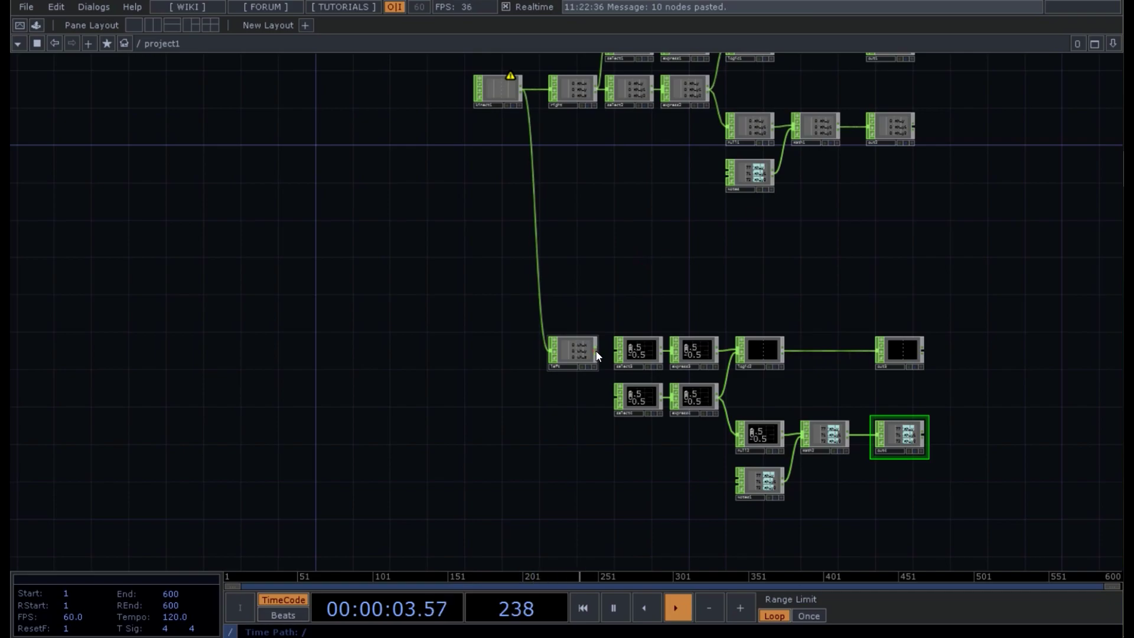
left_click(613, 353)
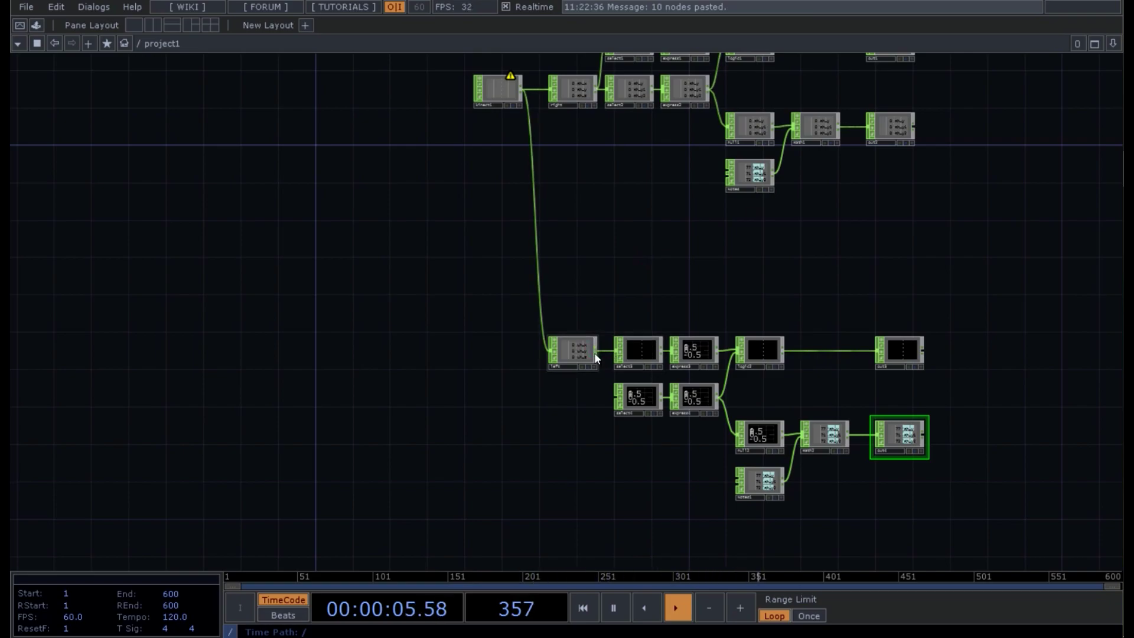
left_click(598, 353)
left_click(616, 403)
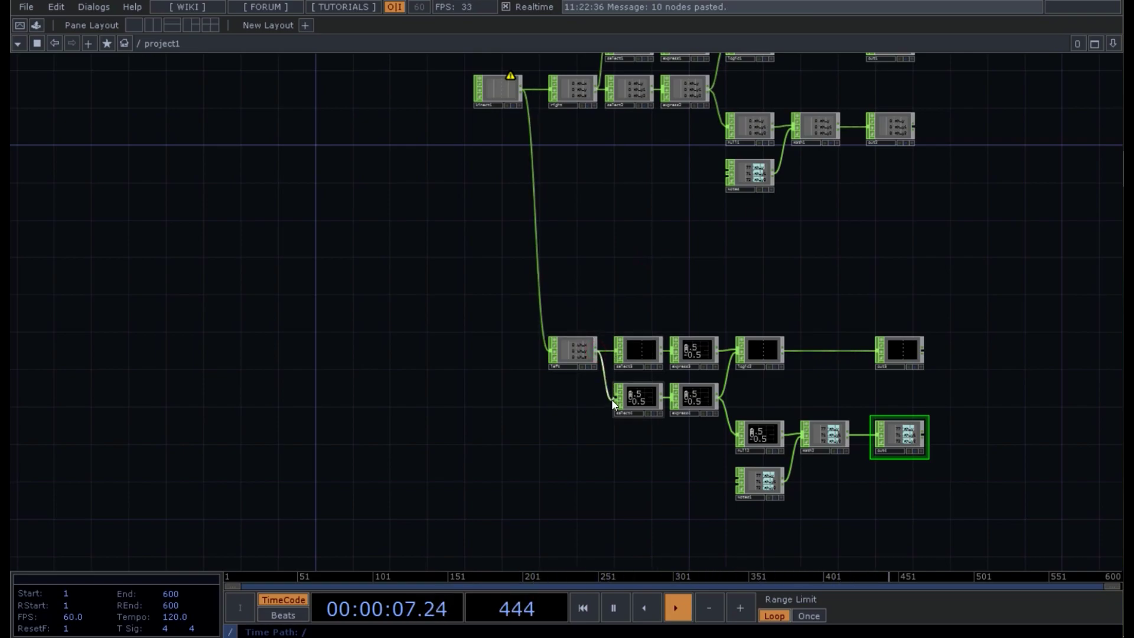
Set the channel name of the pasted chain's upper Select CHOP to Lh_x
left_click(647, 345)
key("p")
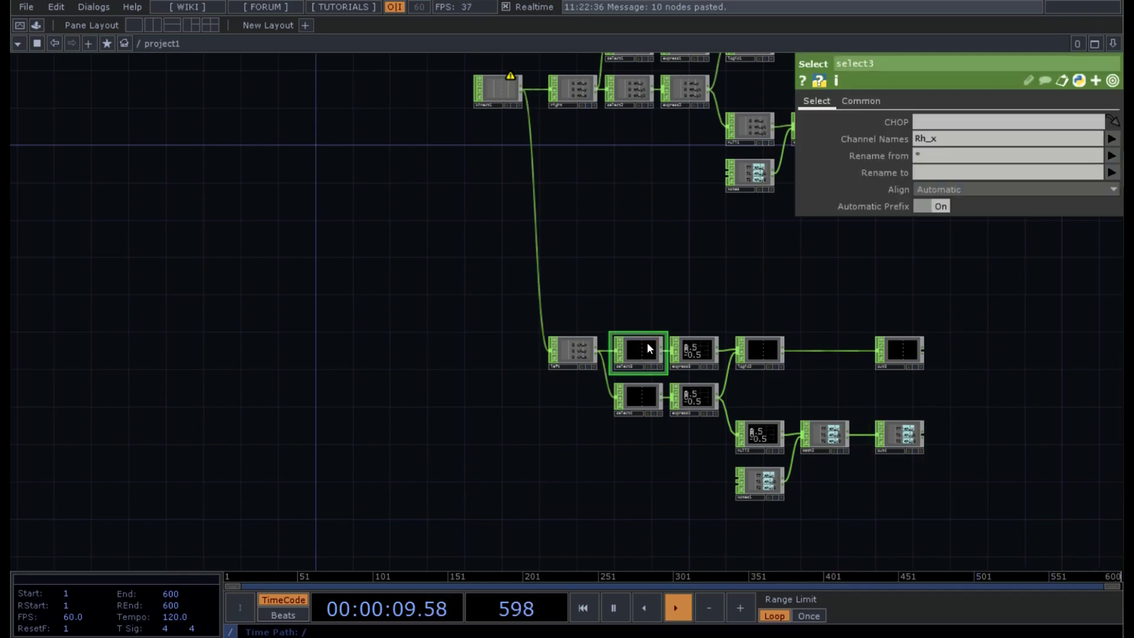
left_click(917, 140)
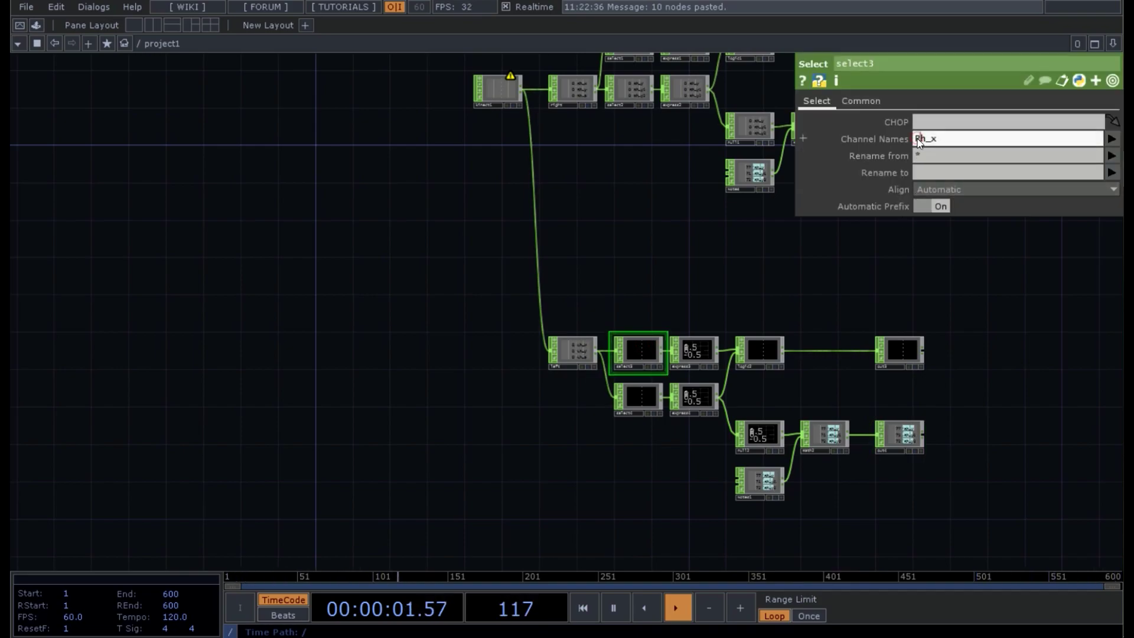
key("Delete")
type("L")
key("Return")
Set the channel names of the pasted chain's lower Select CHOP to Lh_y Lh_y Lh_y
left_click(636, 398)
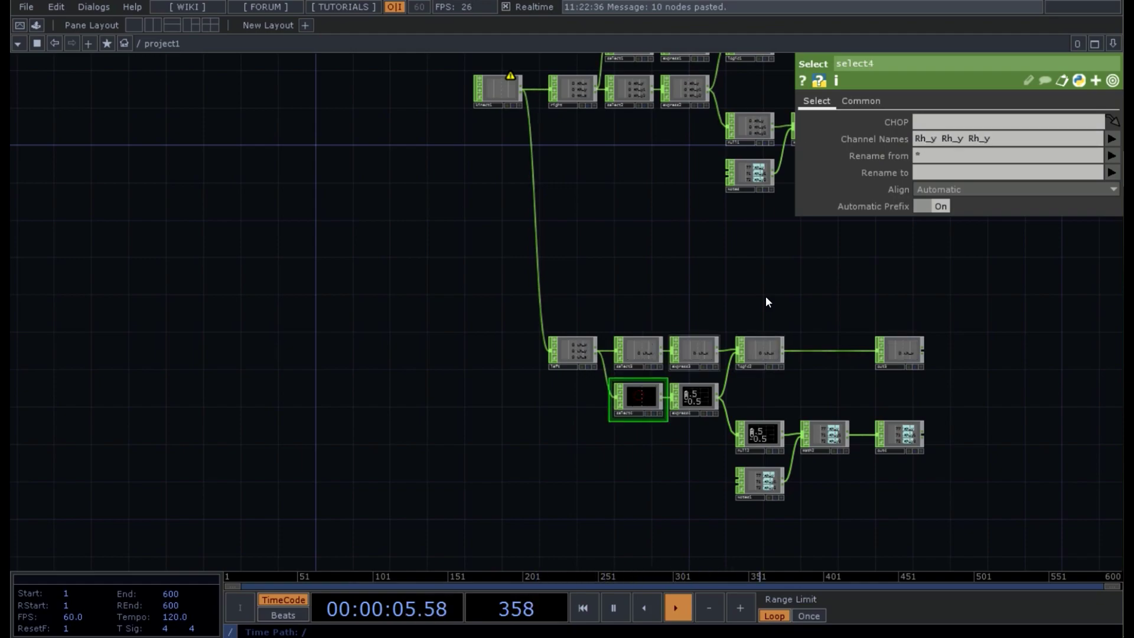
left_click(920, 138)
type("L")
key("Delete")
type("L")
key("Right")
key("Delete")
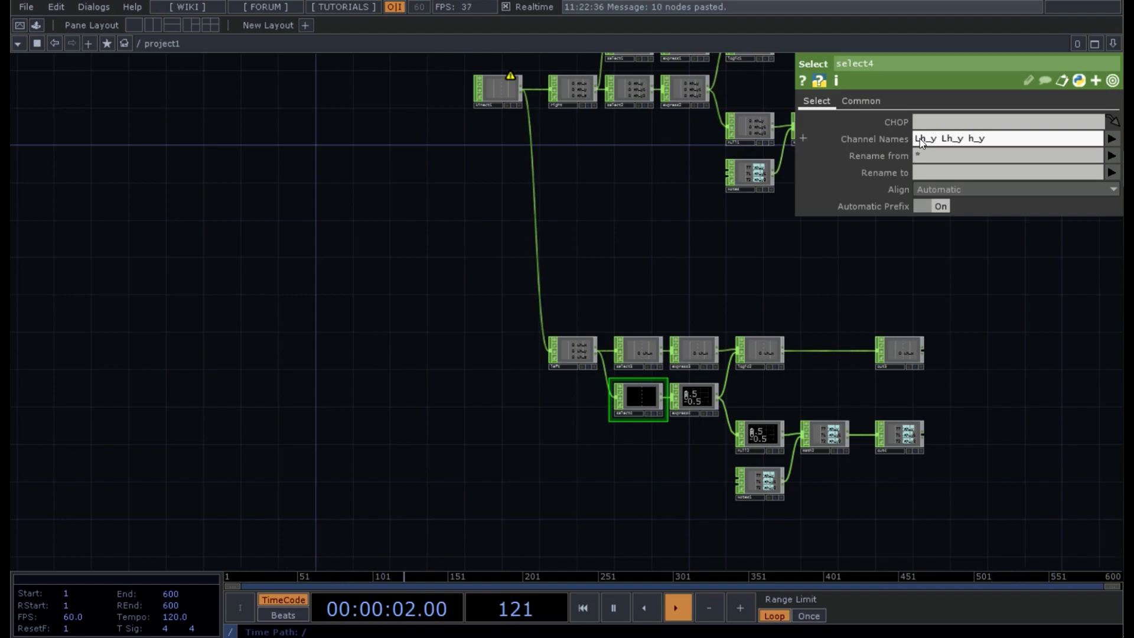
type("L")
key("Return")
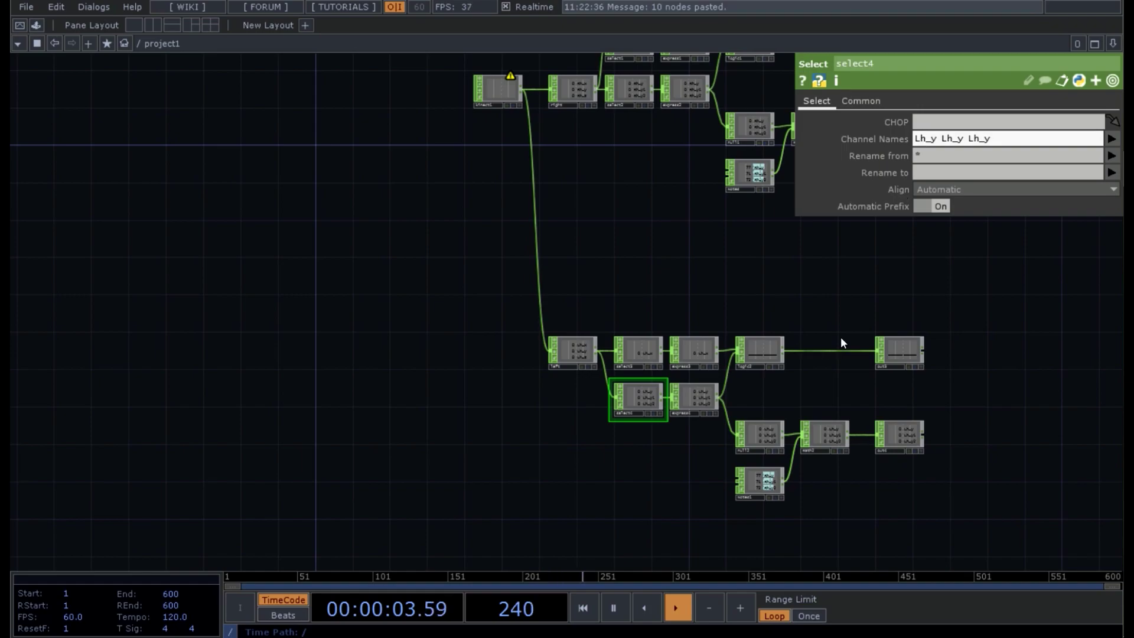
Rename the three channels of the Notes1 Constant CHOP to Lh_y, Lh_y1 and Lh_y2, and close its parameters
left_click(764, 476)
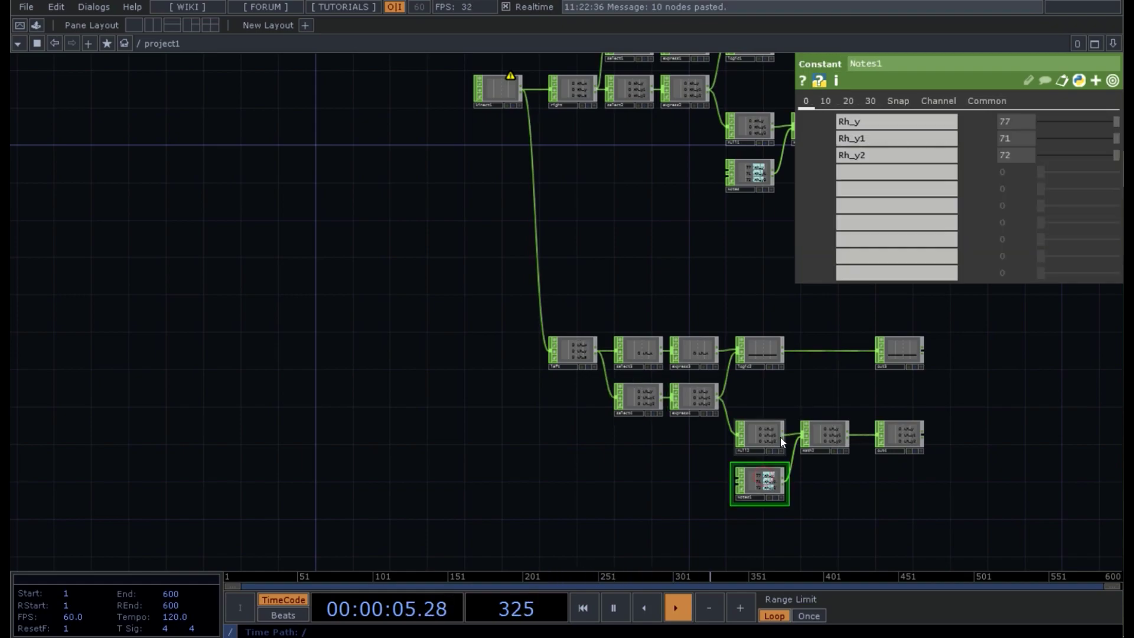
left_click(845, 122)
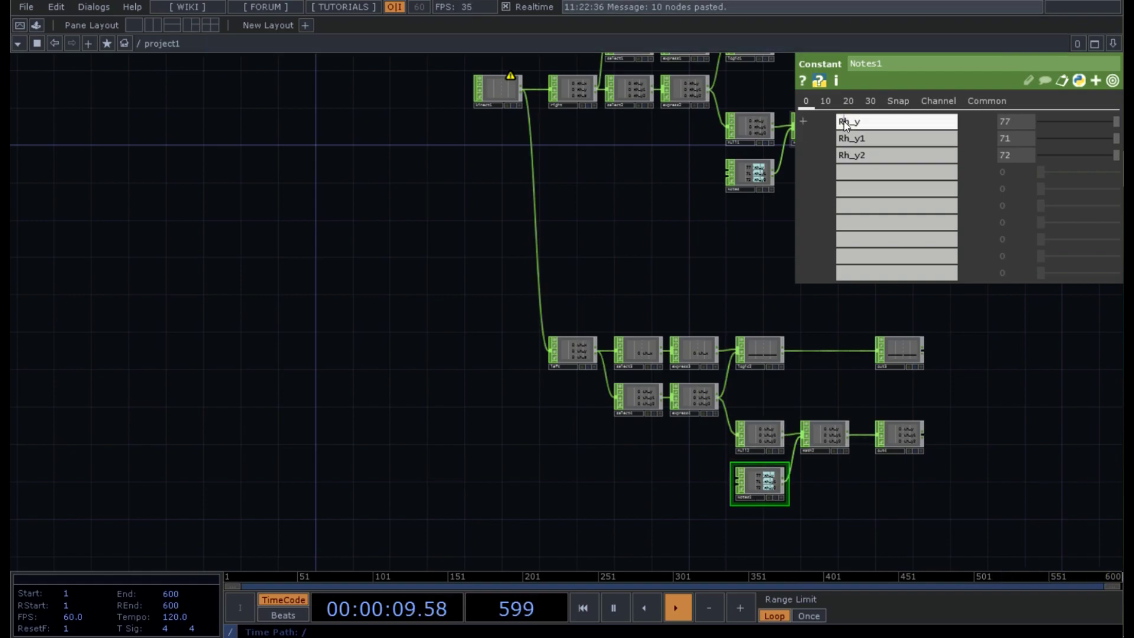
type("L")
left_click(845, 138)
key("BackSpace")
type("L")
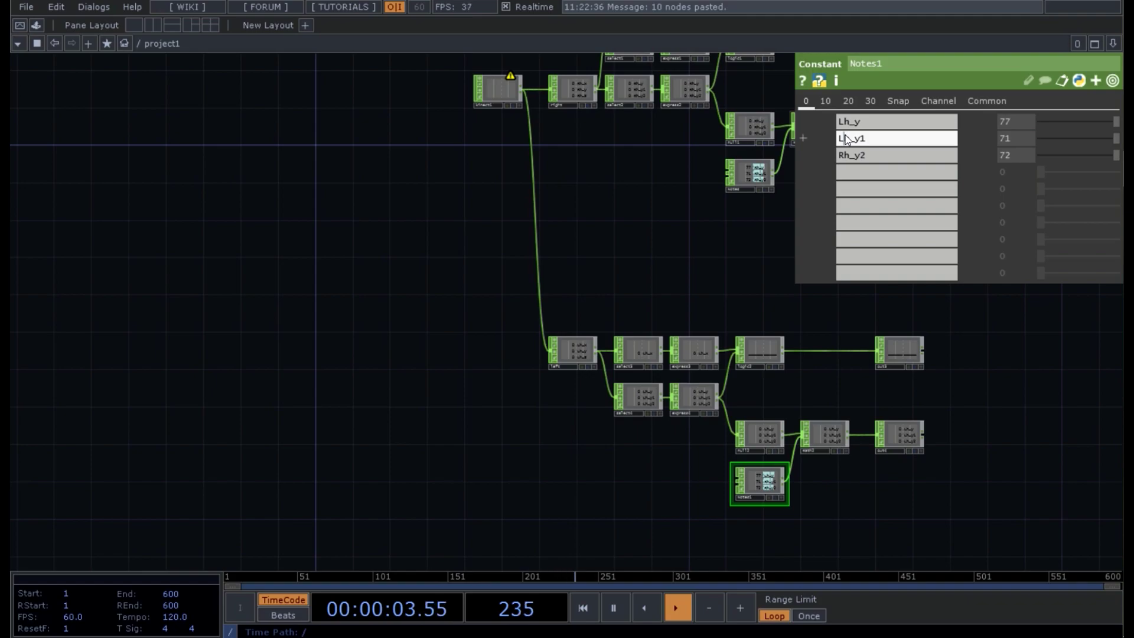
left_click(843, 155)
key("BackSpace")
type("L")
left_click(740, 222)
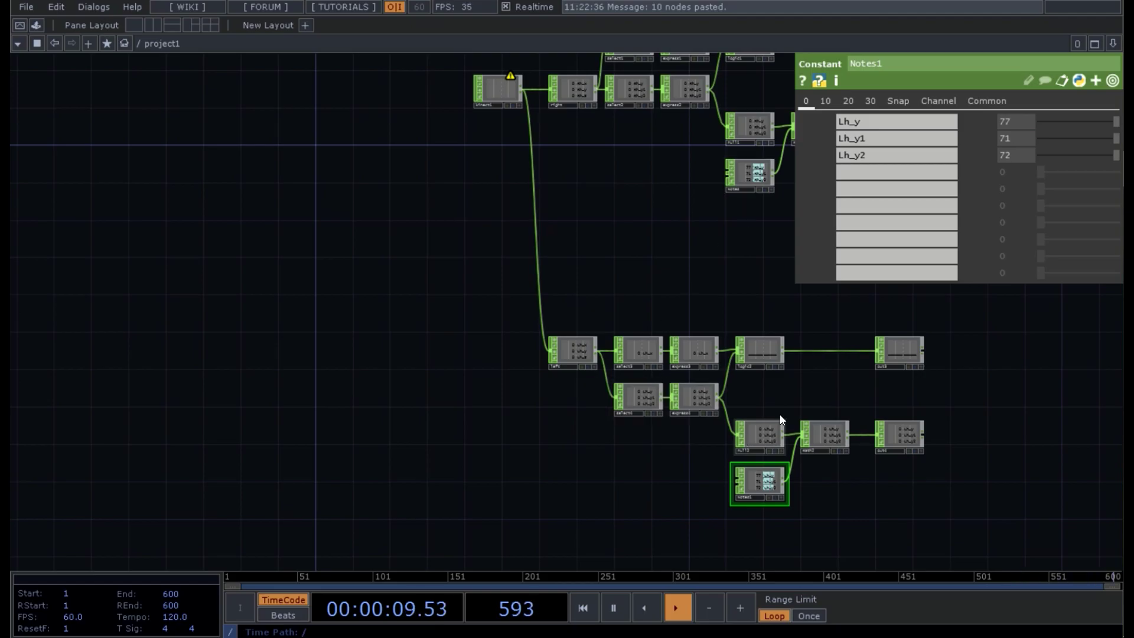
key("p")
Display the outputs of out1 and out2 in the right-hand chain as the network background
scroll(806, 395, "up", 5)
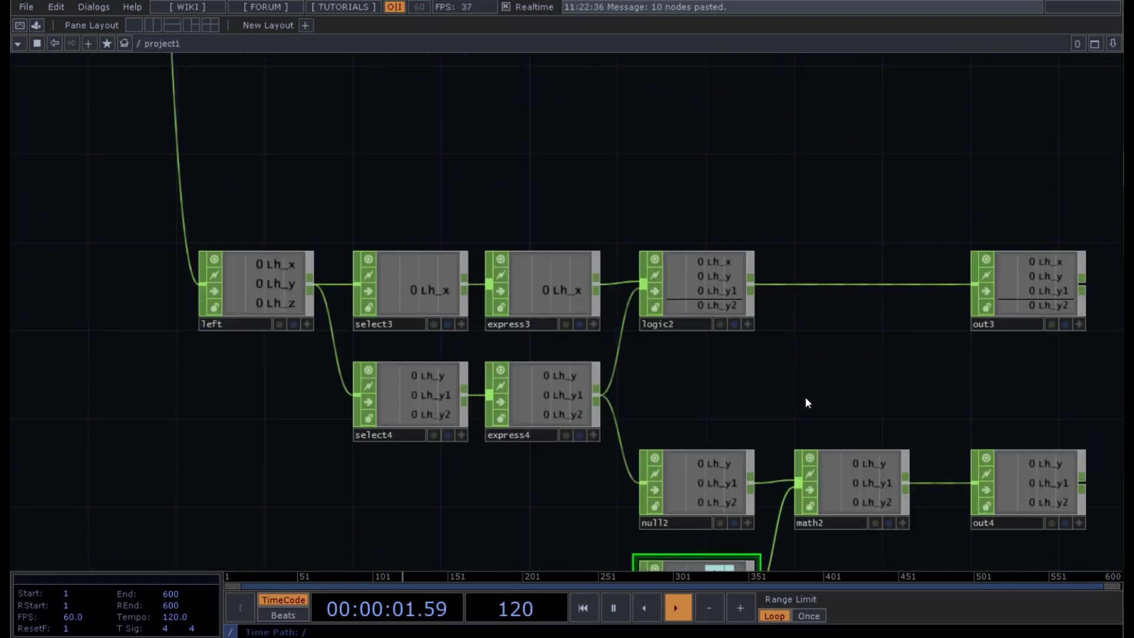
left_click_drag(939, 366, 742, 370)
scroll(742, 369, "down", 6)
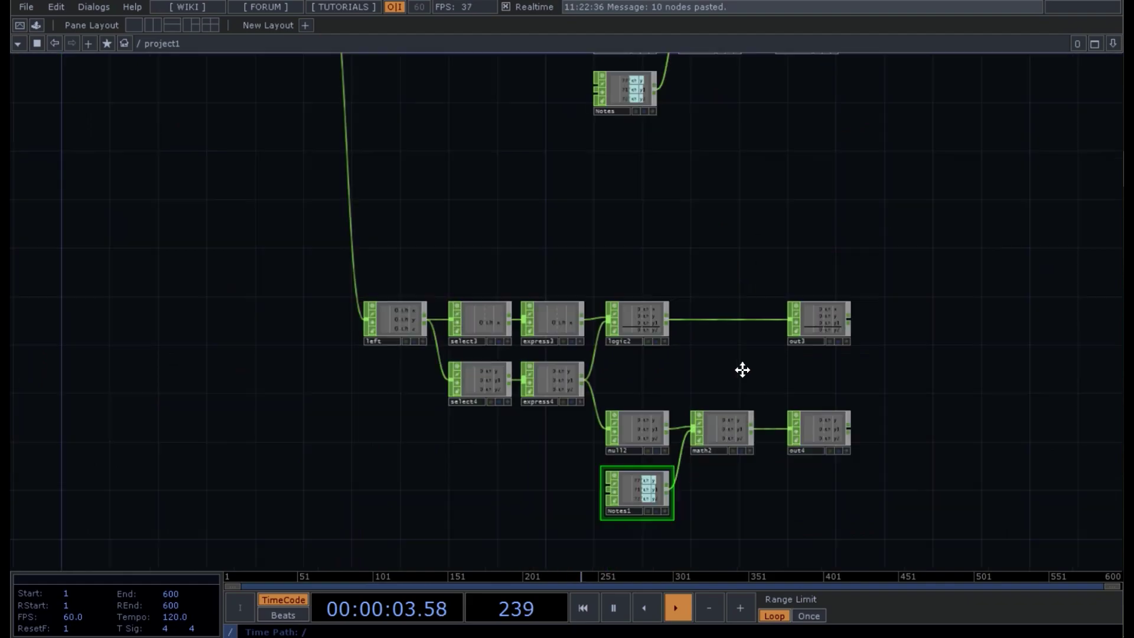
left_click_drag(528, 276, 637, 266)
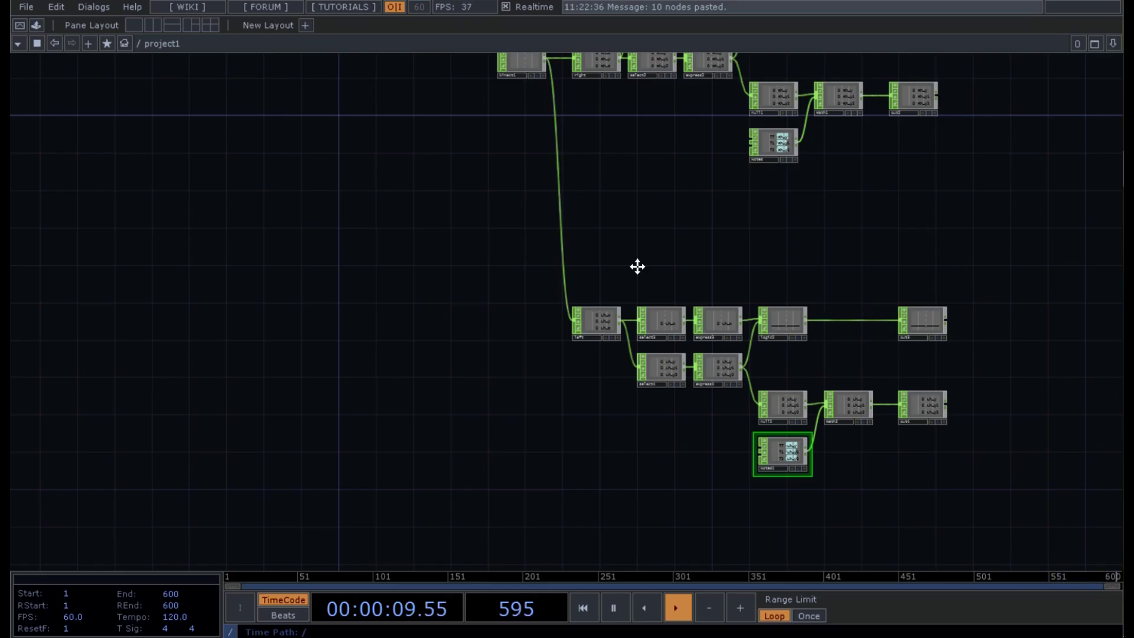
left_click_drag(811, 192, 745, 294)
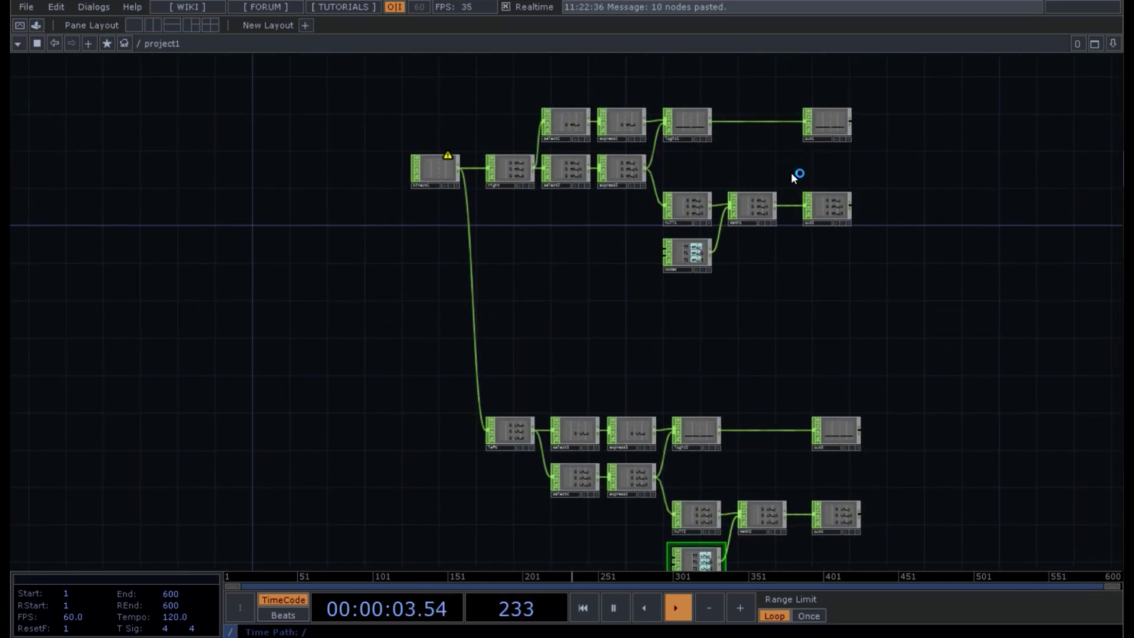
scroll(791, 173, "up", 5)
left_click_drag(933, 94, 717, 346)
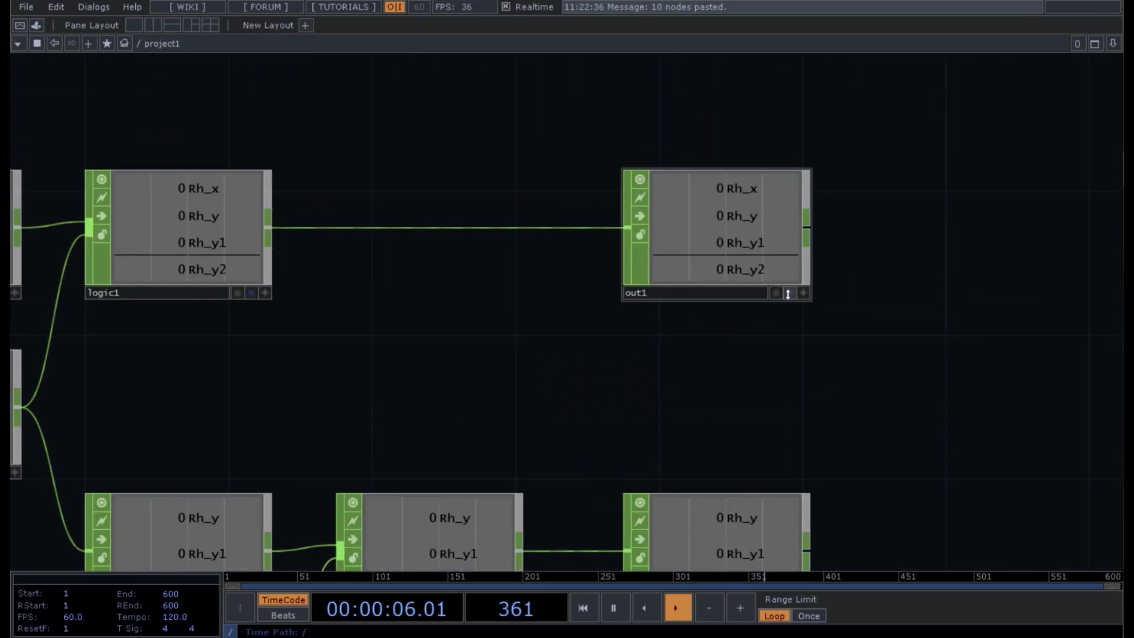
left_click(787, 256)
scroll(752, 291, "down", 5)
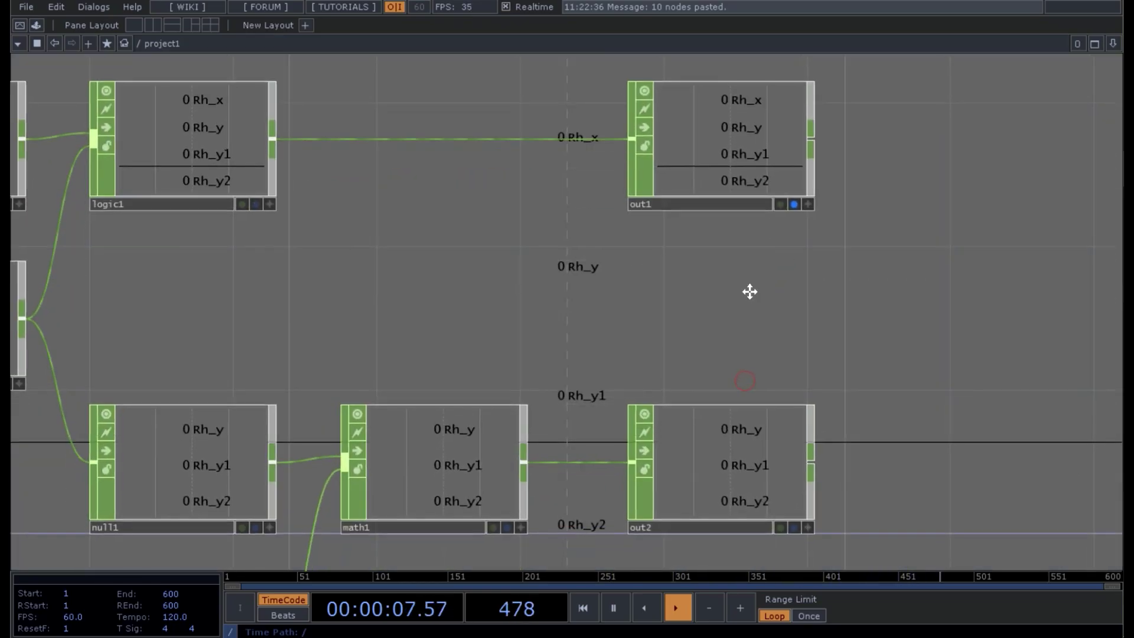
left_click(761, 409)
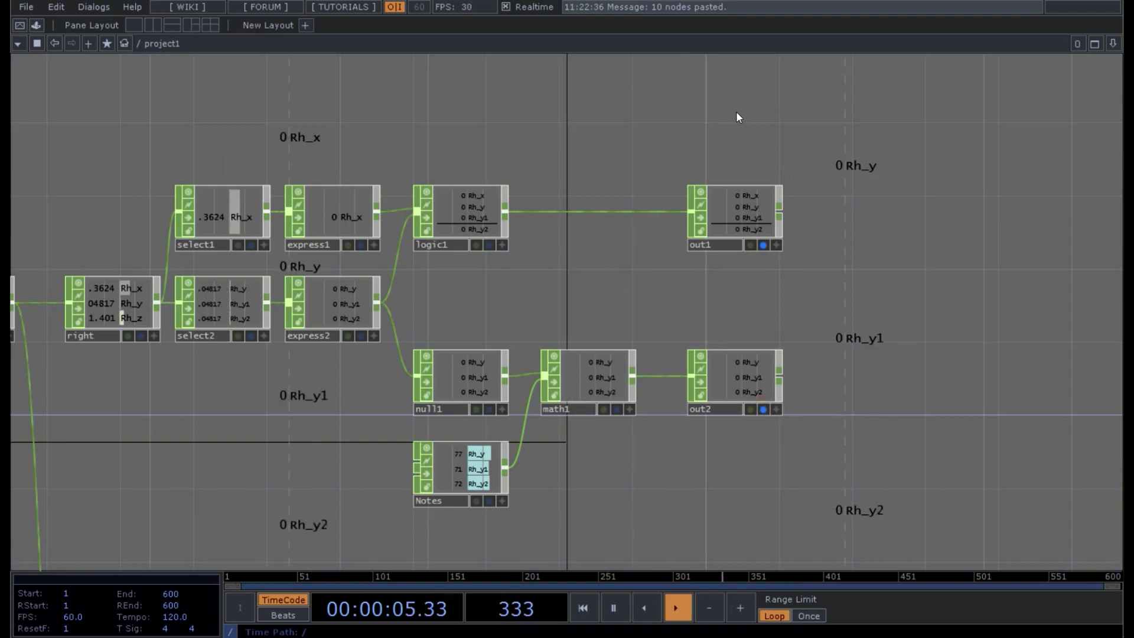
Add a Kinect TOP and place it above out1
key("Tab")
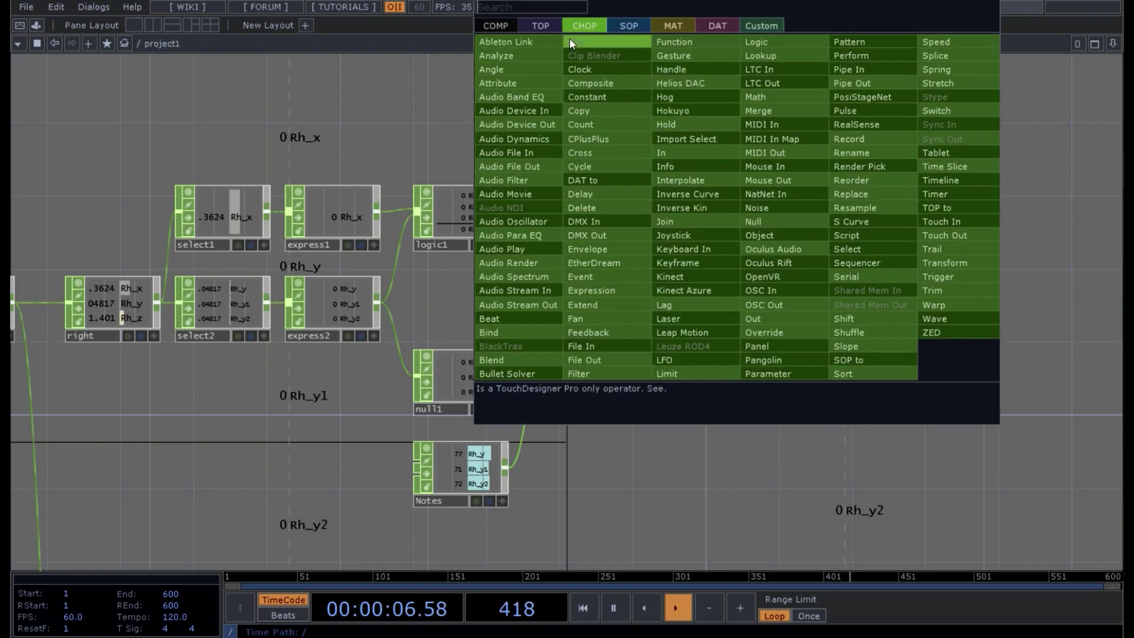
left_click(535, 21)
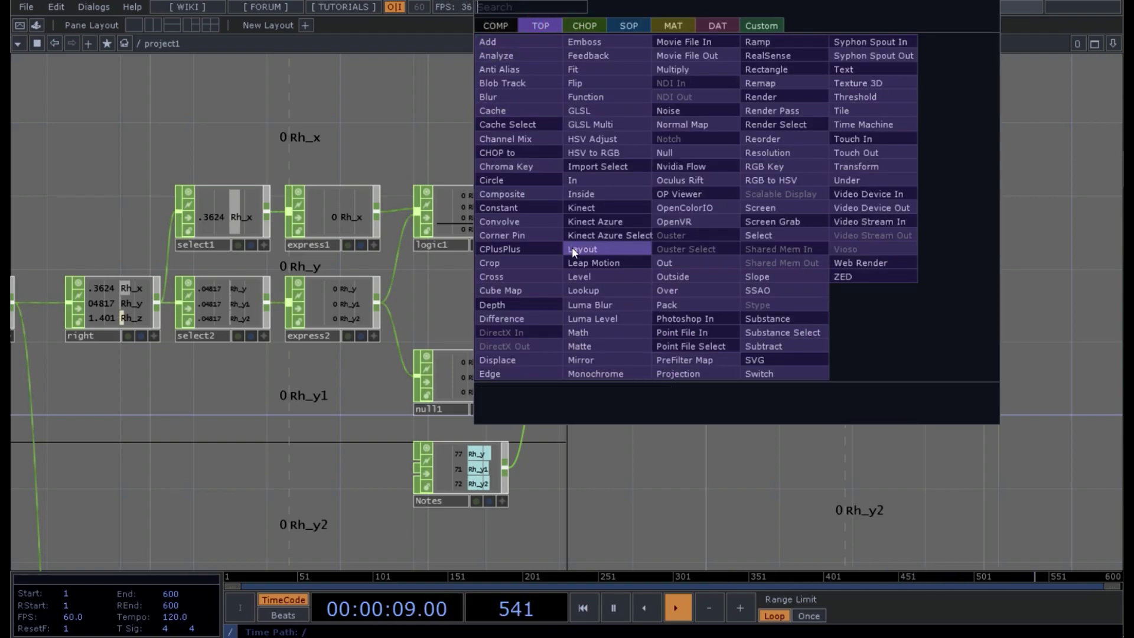
left_click(573, 208)
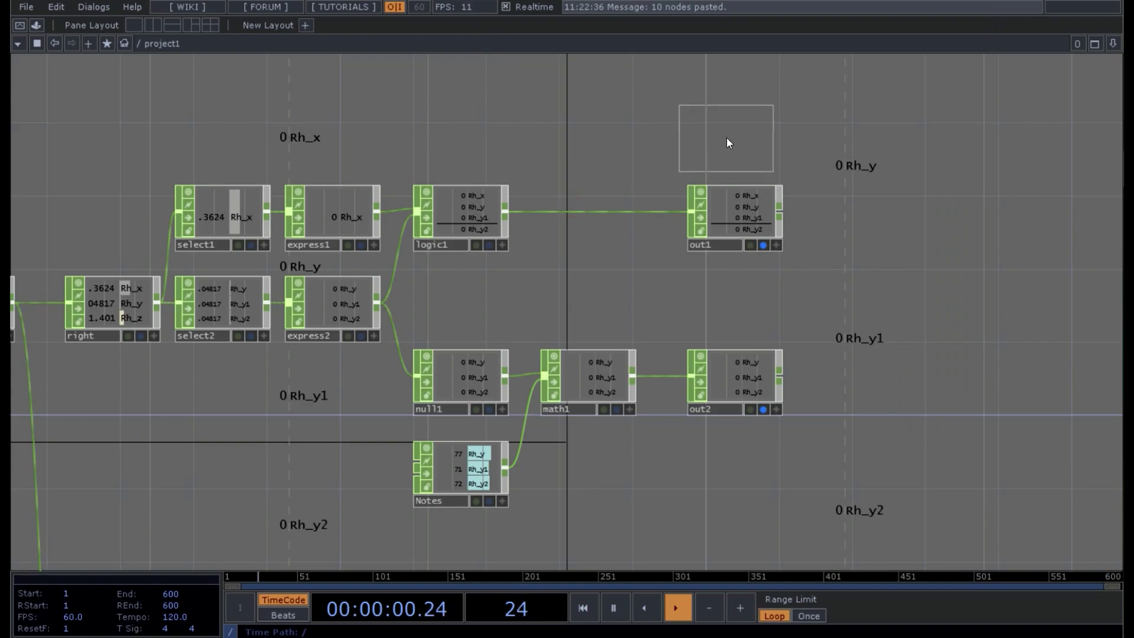
left_click(724, 125)
Open the Kinect TOP's image in a separate window, enlarge it and move it clear of the background channel display
right_click(725, 125)
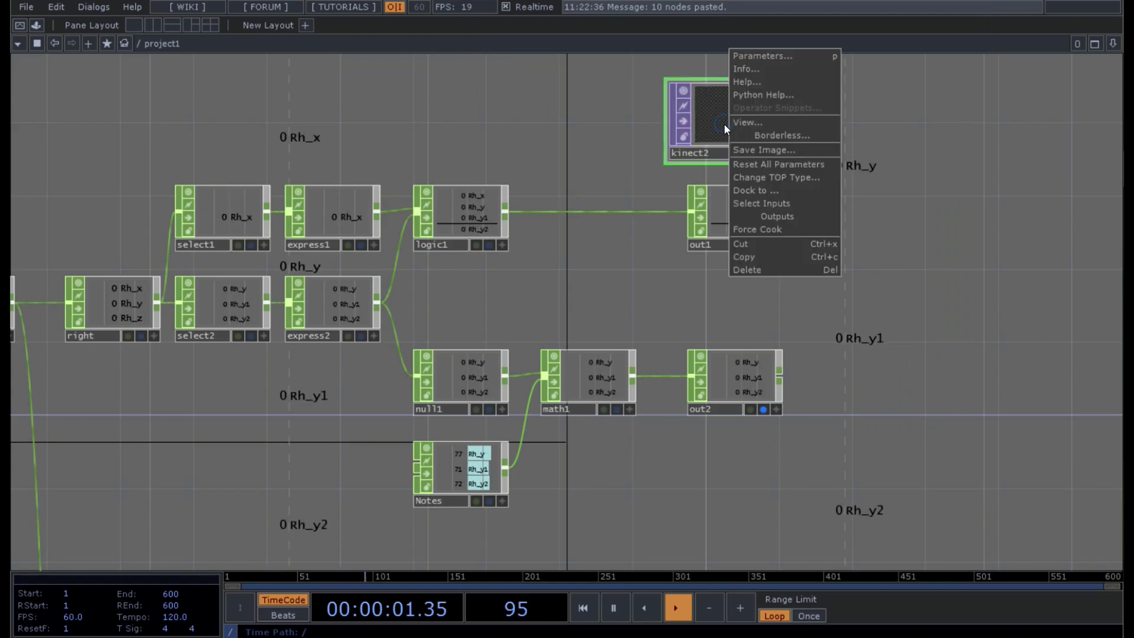
left_click(735, 123)
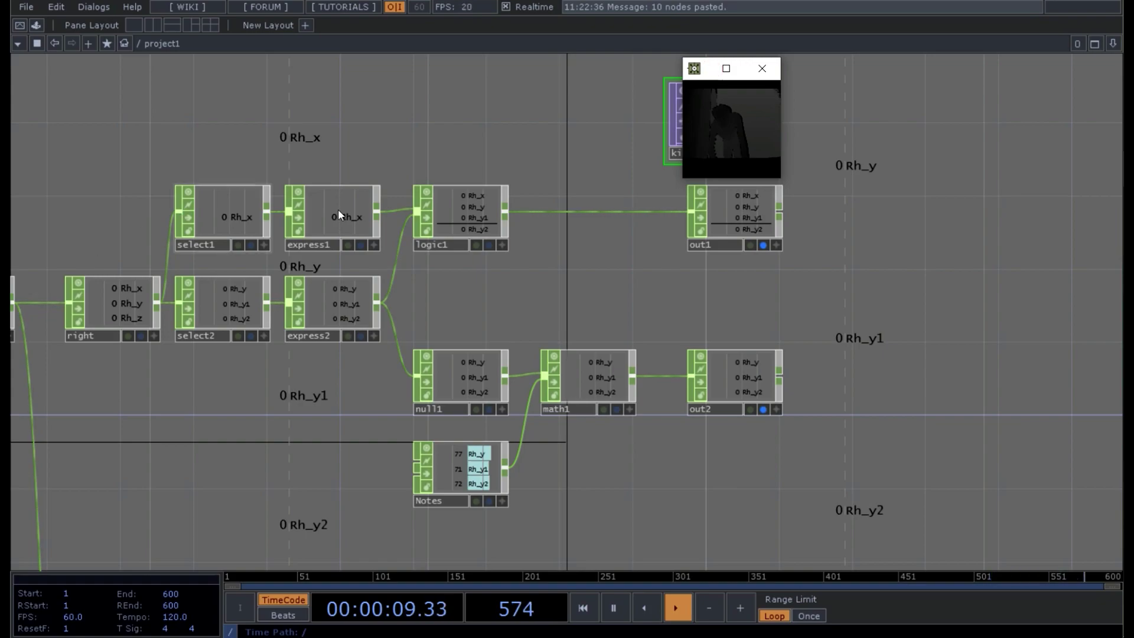
left_click_drag(776, 179, 908, 306)
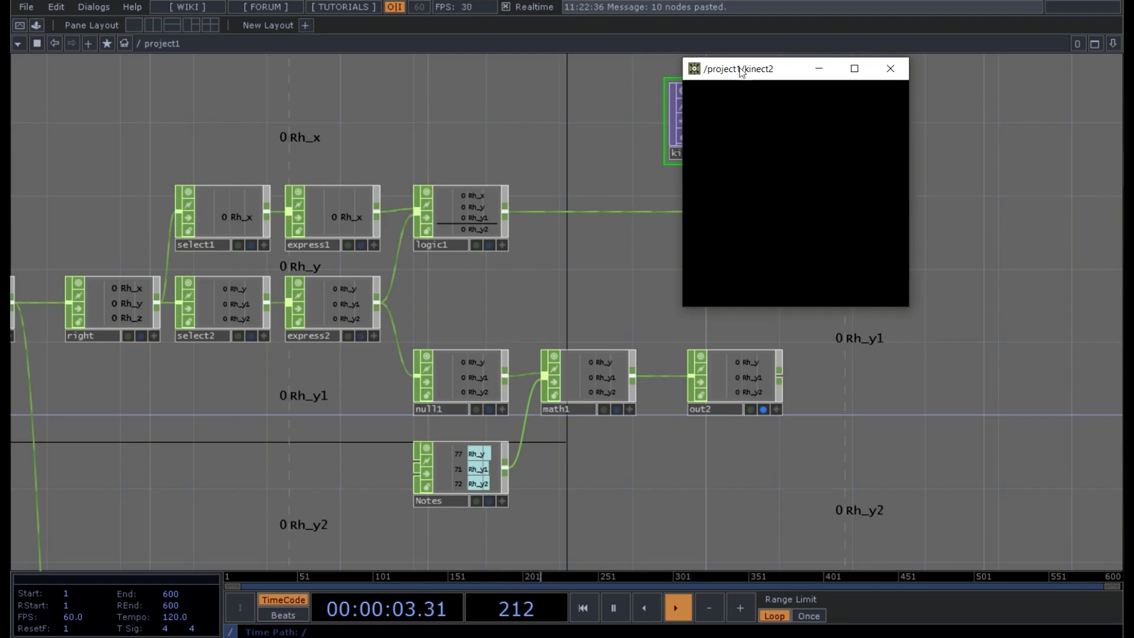
left_click_drag(740, 70, 93, 330)
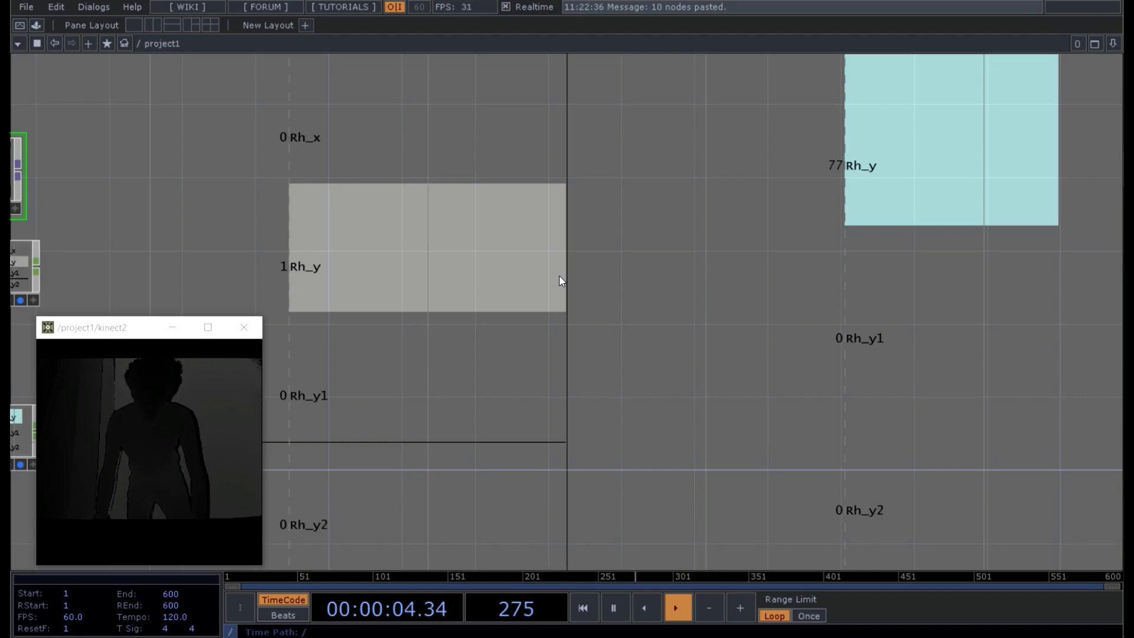
Close the Kinect TOP's separate window and turn off the viewer on its node
left_click(234, 328)
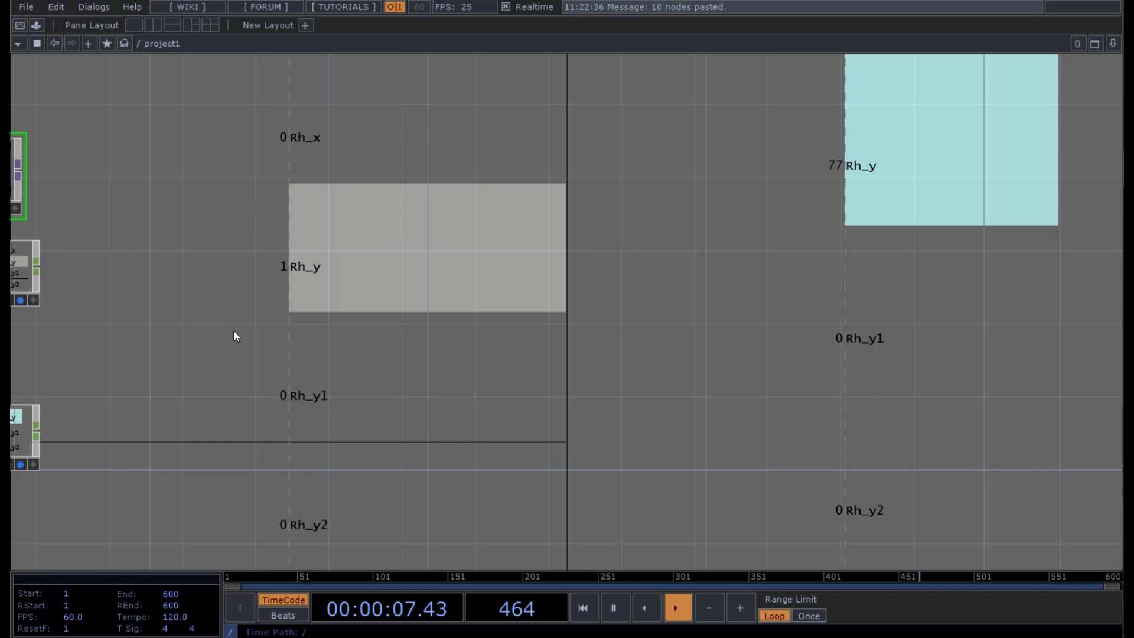
left_click_drag(178, 207, 390, 258)
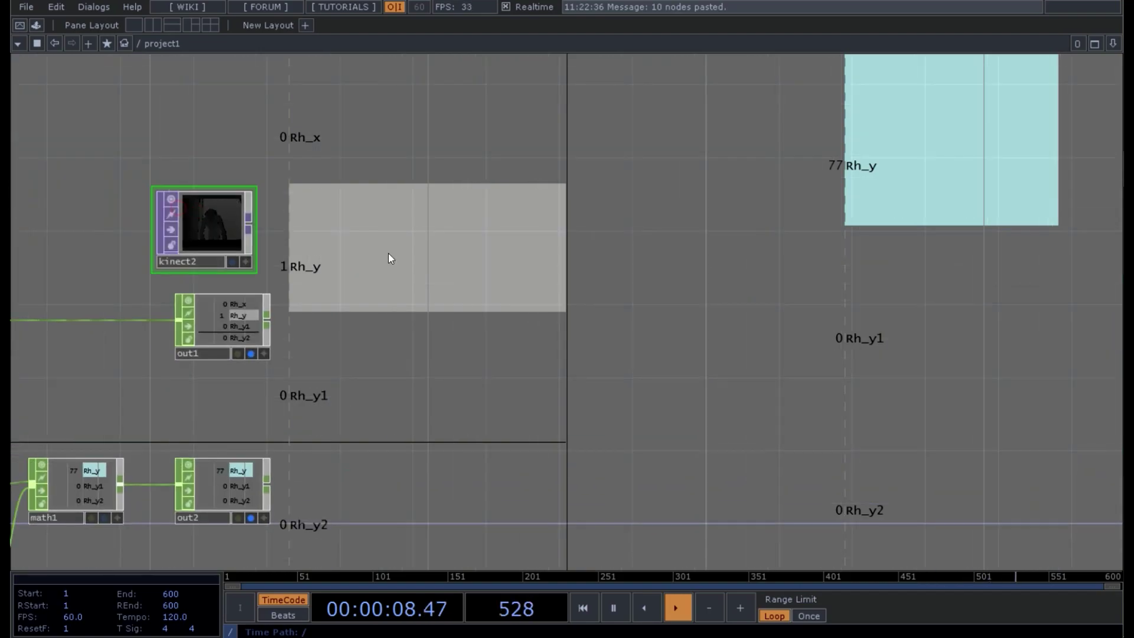
left_click(172, 196)
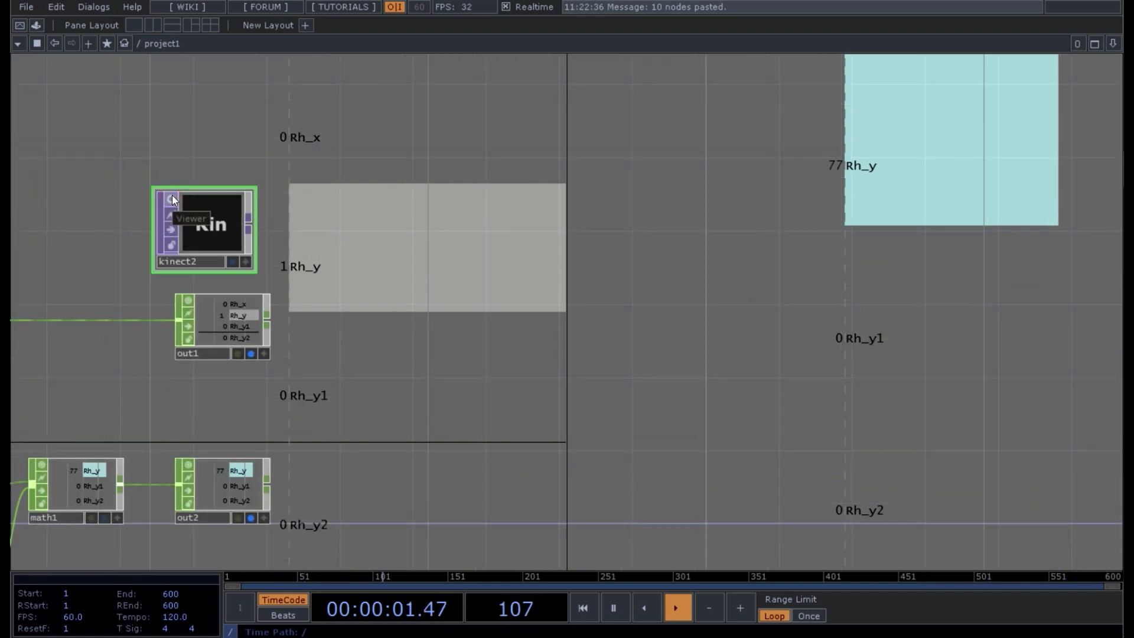
Turn off the background display of out1 and out2 in the right-hand chain
key("h")
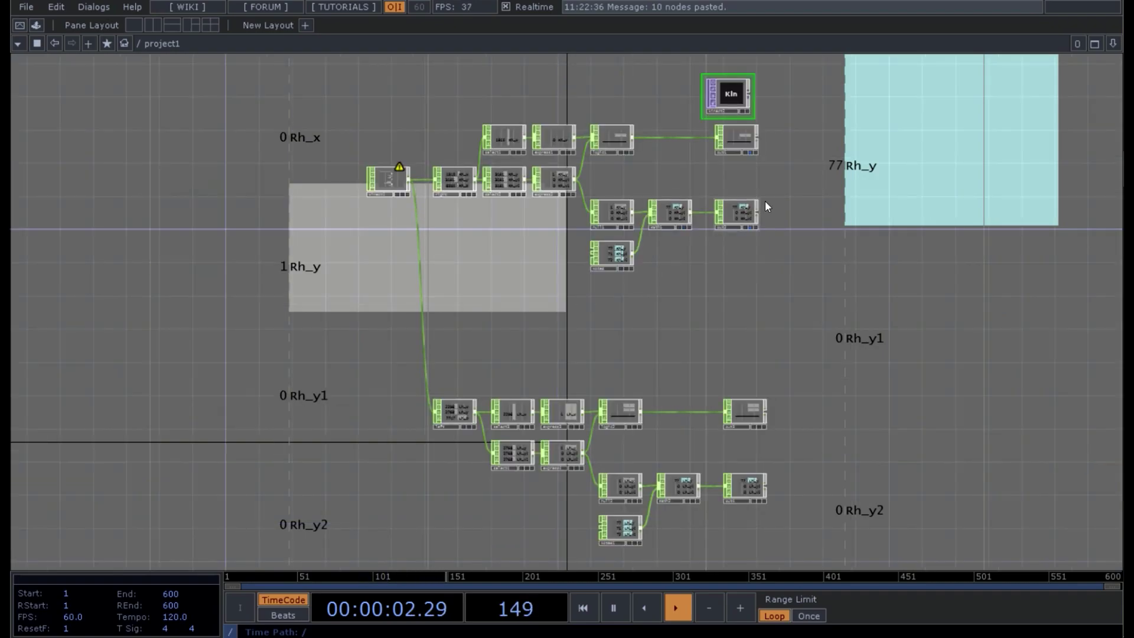
left_click(750, 153)
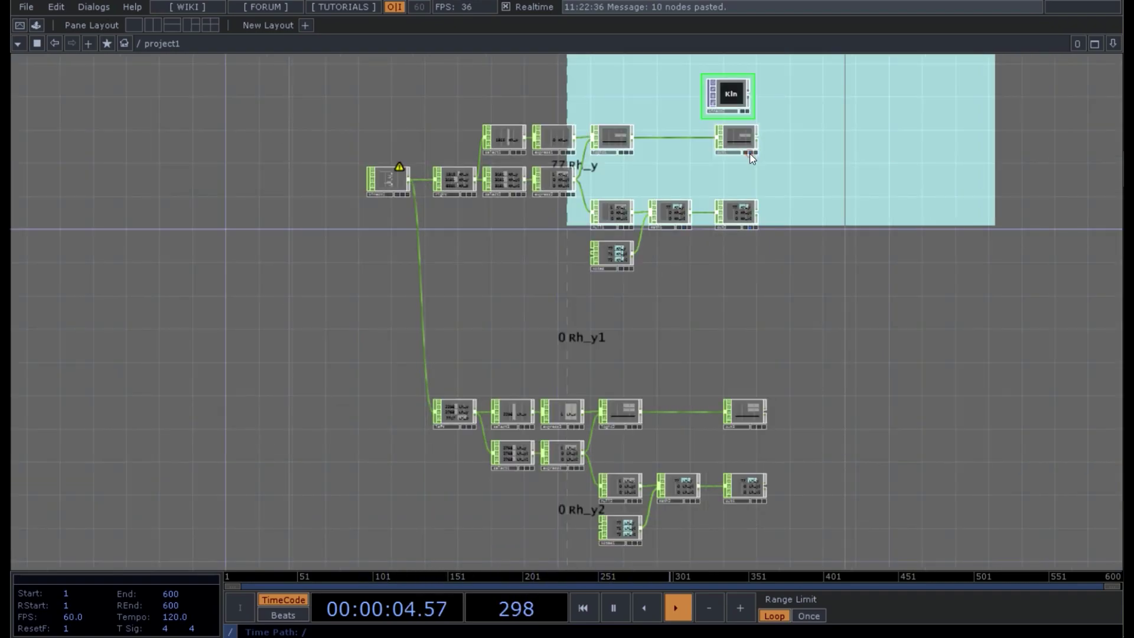
left_click(750, 227)
scroll(863, 354, "down", 2)
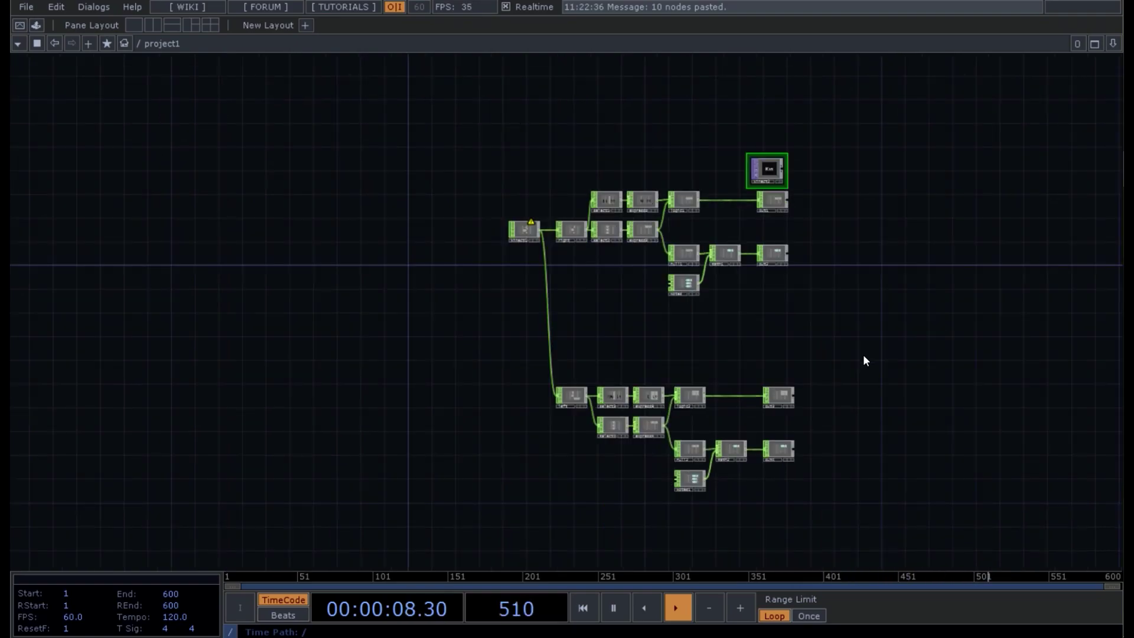
Collapse all the Kinect hand-tracking nodes in project1 into a single Base component
left_click_drag(880, 548, 464, 119)
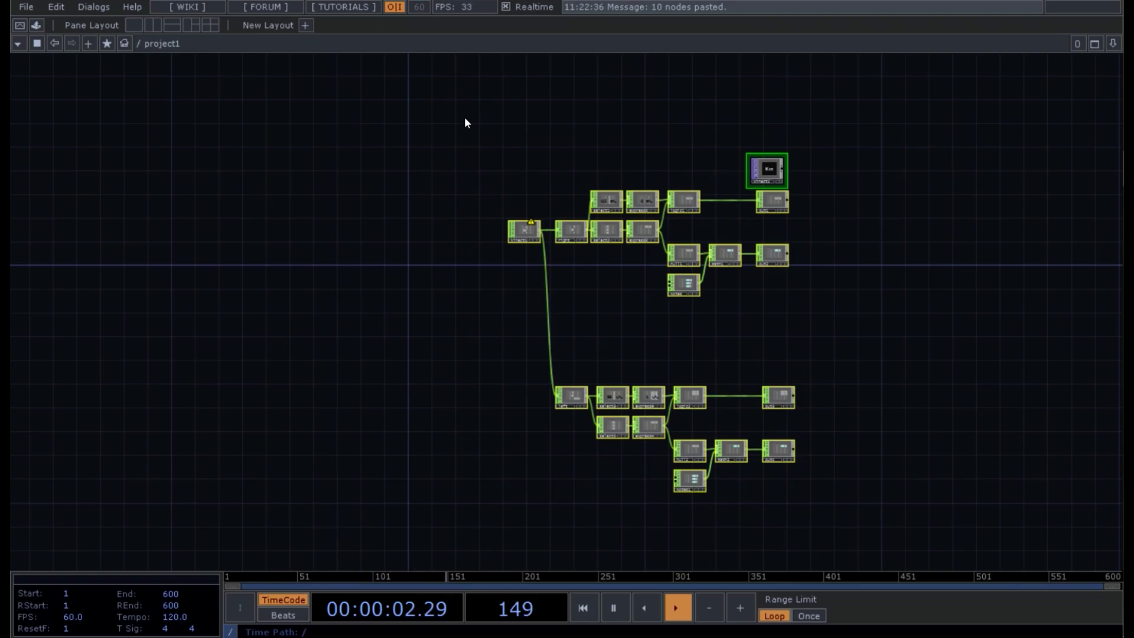
right_click(465, 119)
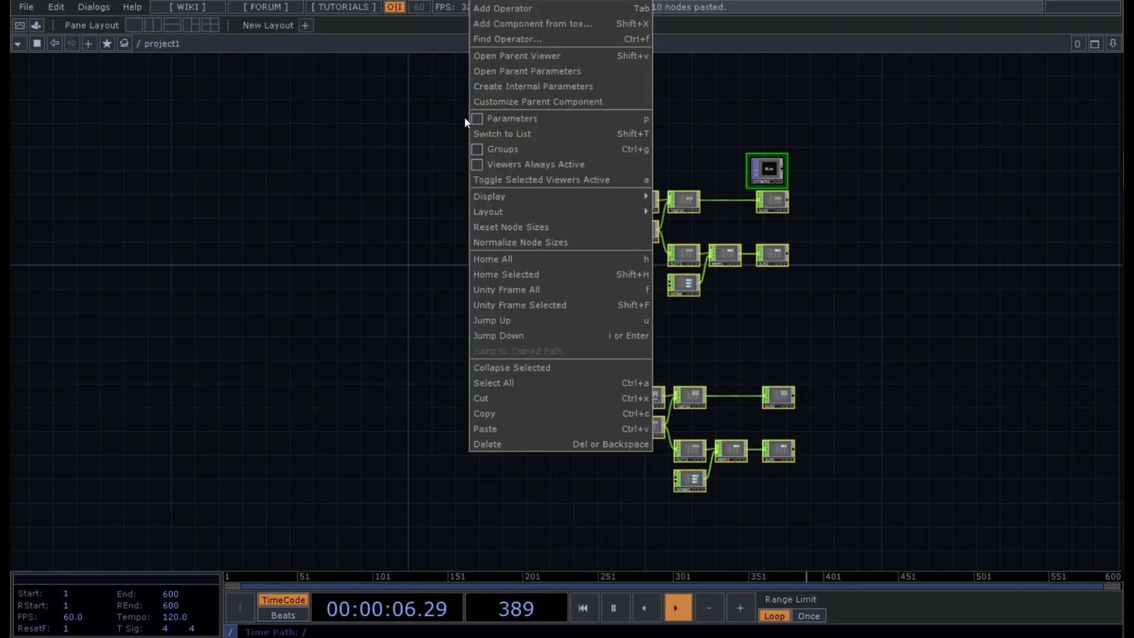
left_click(526, 368)
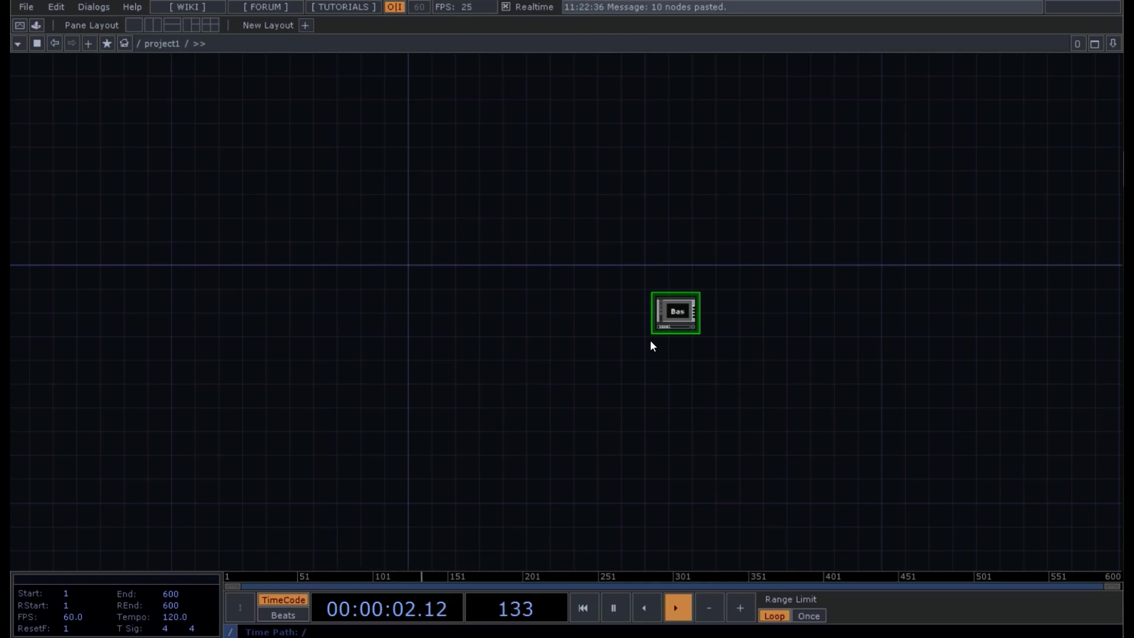
Rename the new Base component to Hands_setup
scroll(649, 339, "up", 5)
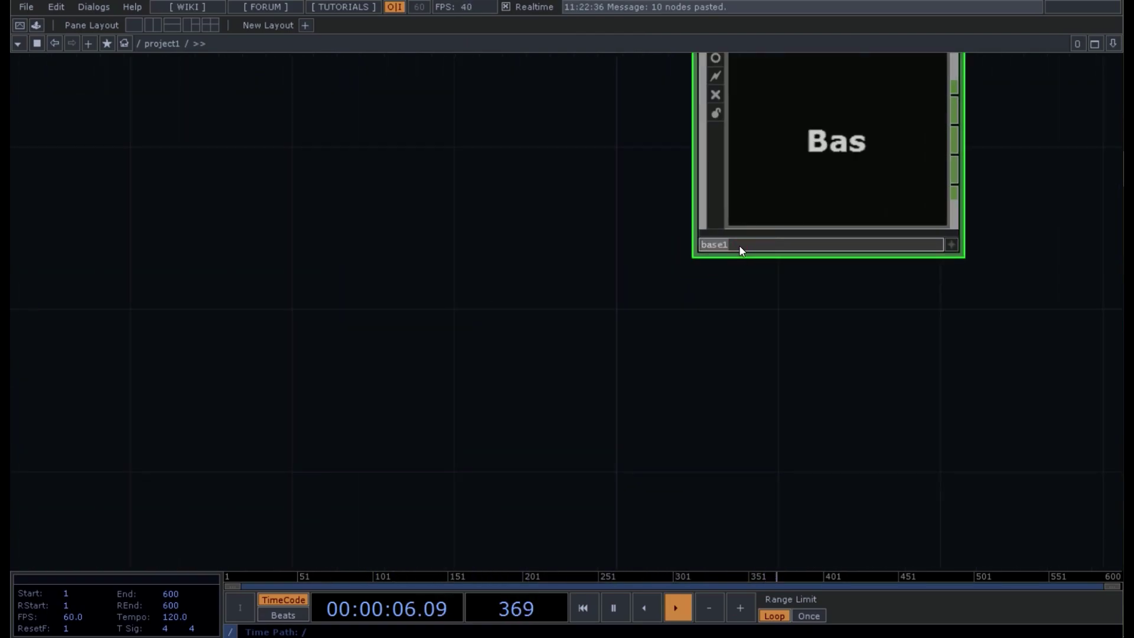
type("Hands_set")
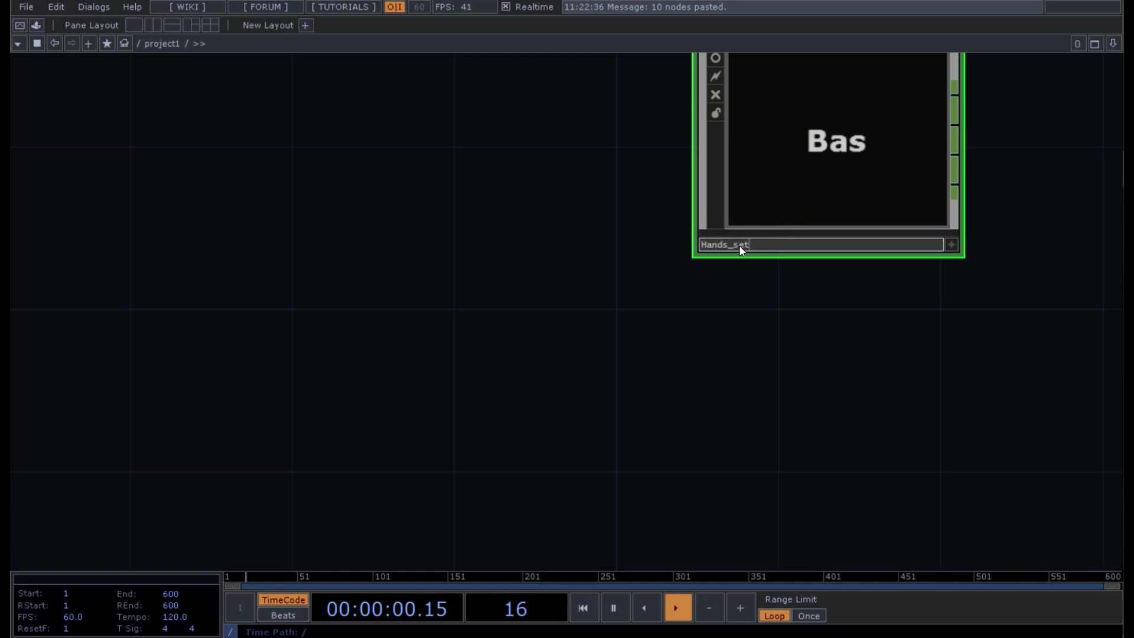
type("up")
key("Return")
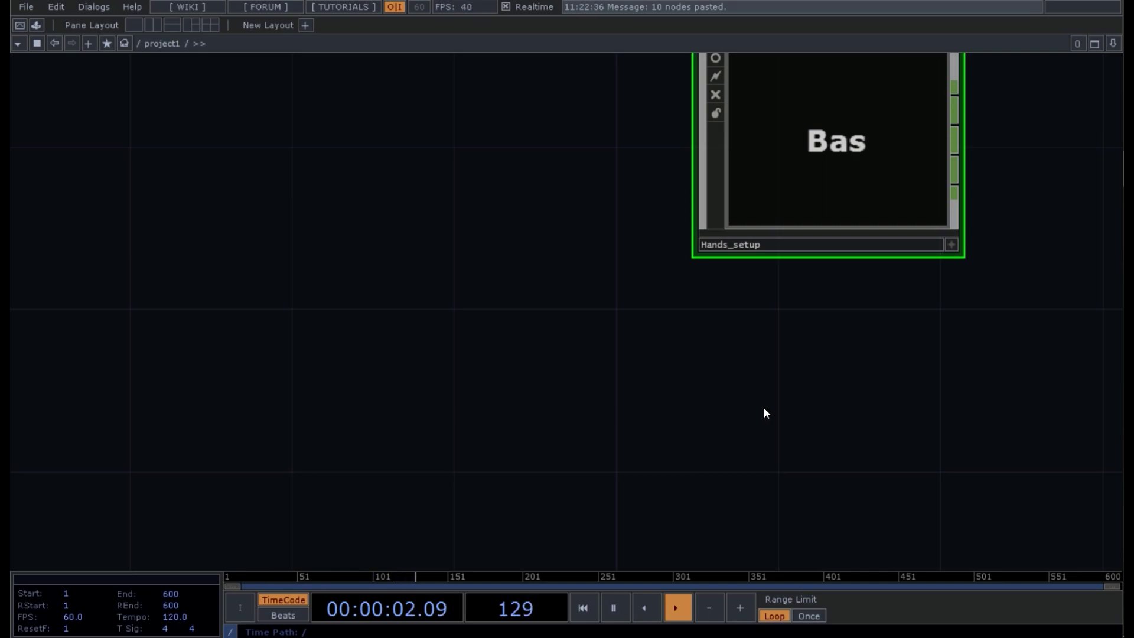
scroll(763, 406, "down", 2)
left_click_drag(885, 405, 569, 411)
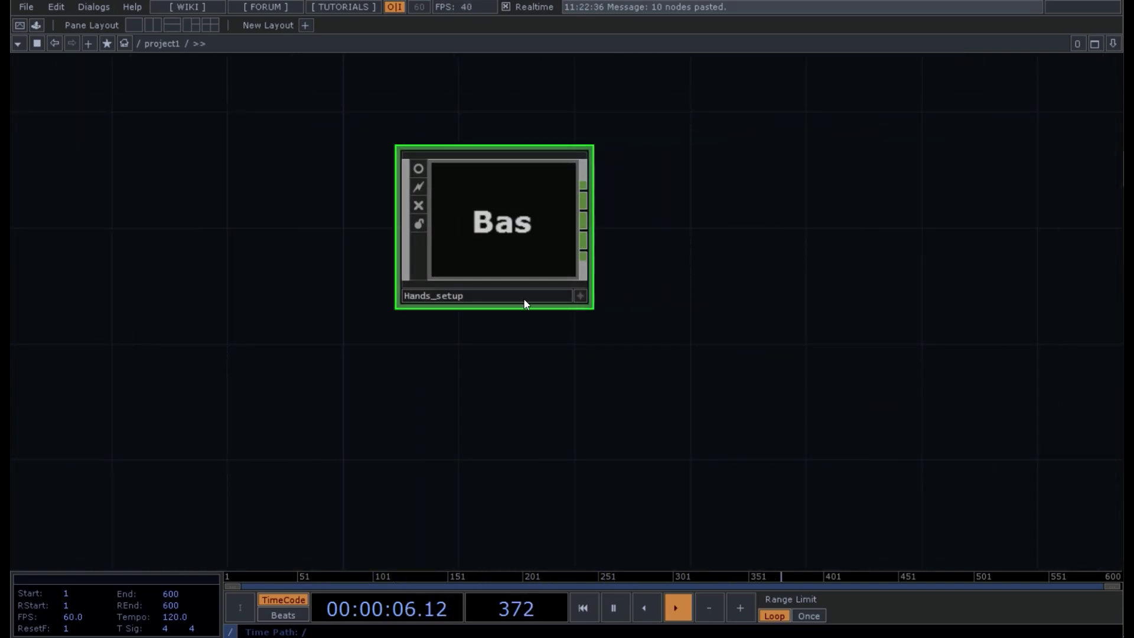
Enter Hands_setup to examine the output nodes of both hand chains, and return to project1
key("i")
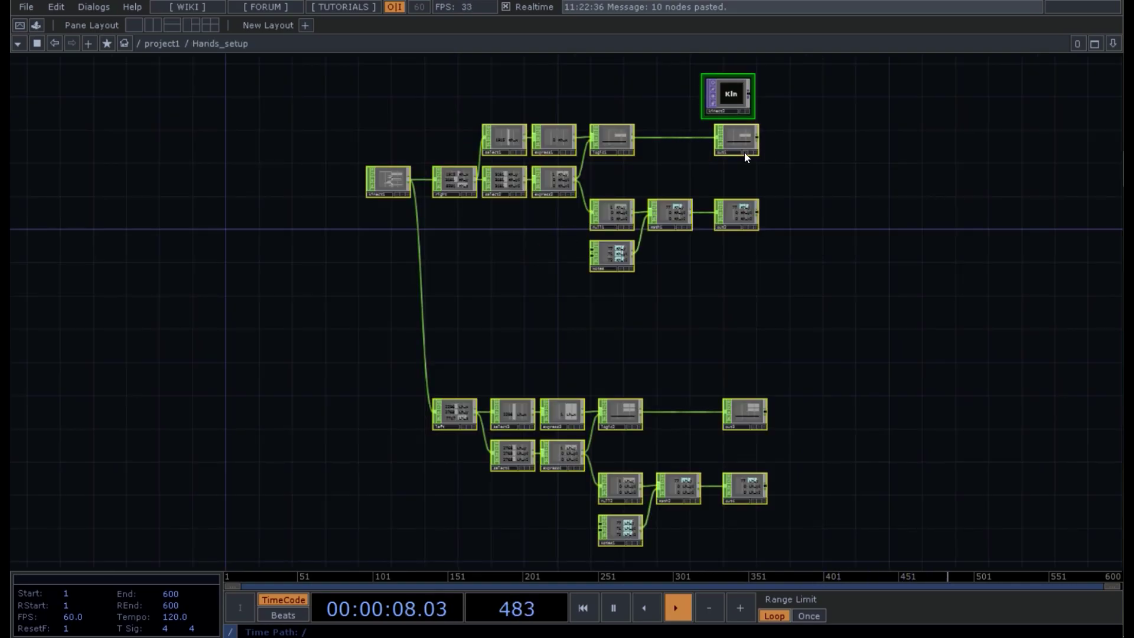
scroll(775, 187, "up", 10)
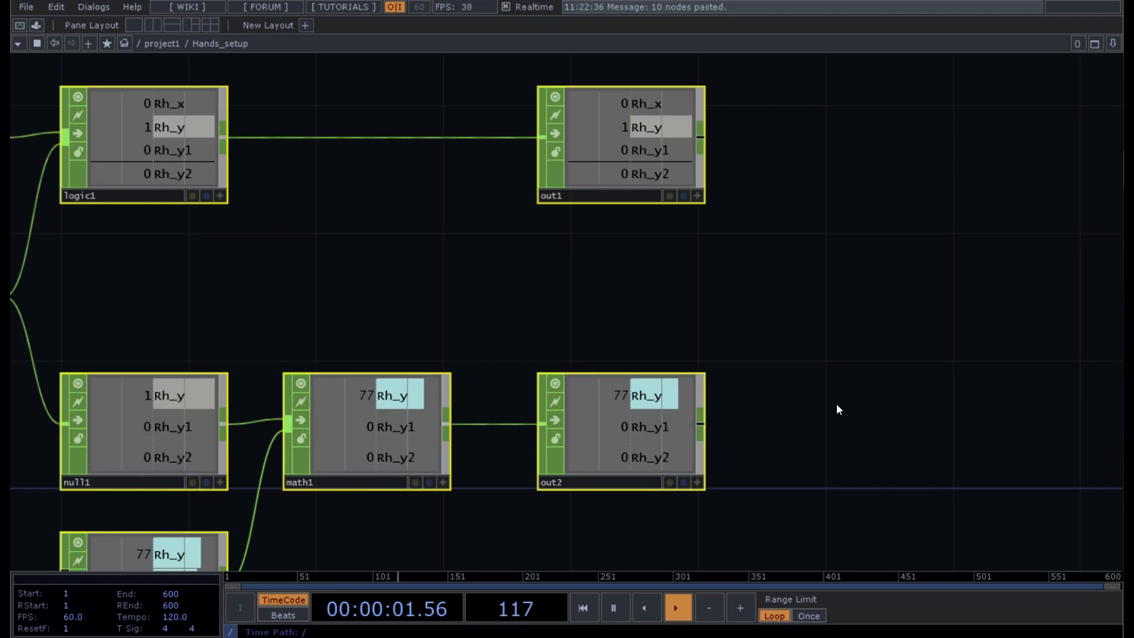
scroll(836, 402, "down", 8)
left_click_drag(843, 437, 810, 281)
left_click_drag(798, 542, 792, 407)
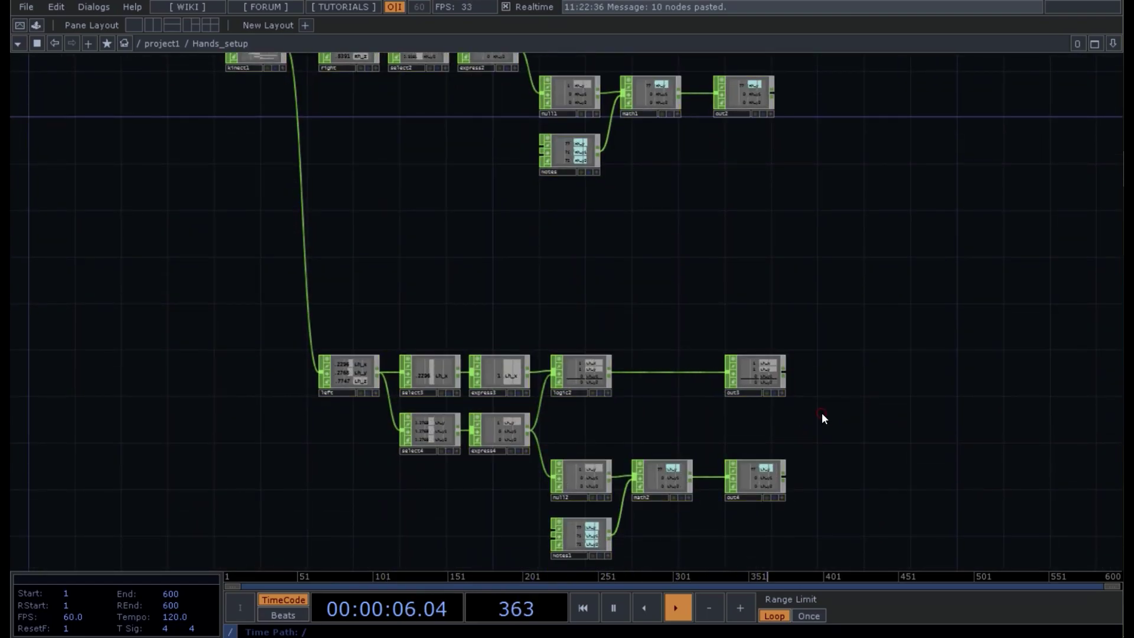
key("u")
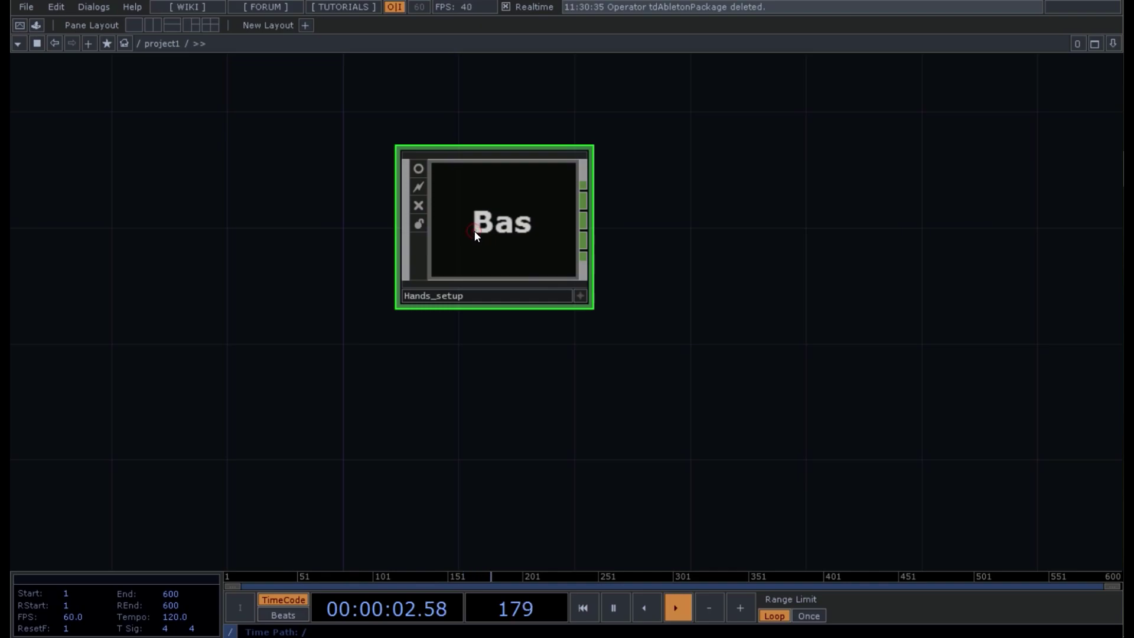
Inside Hands_setup, set the Notes1 constants to Lh_y 75, Lh_y1 69 and Lh_y2 76, and return to project1
key("i")
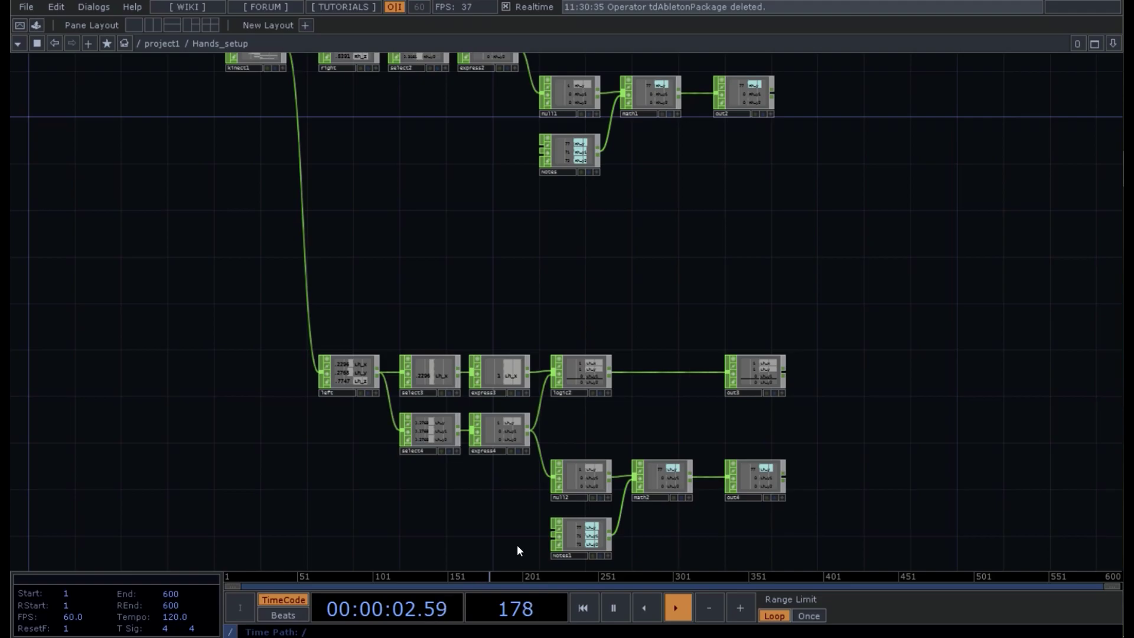
left_click_drag(515, 541, 508, 410)
scroll(541, 413, "up", 5)
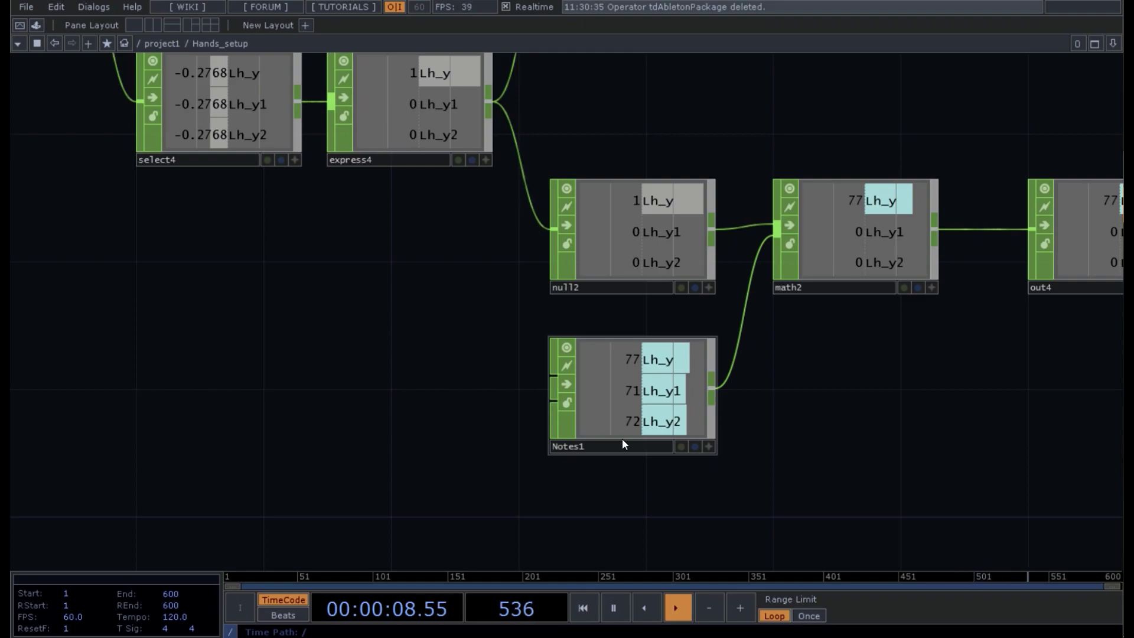
left_click(637, 411)
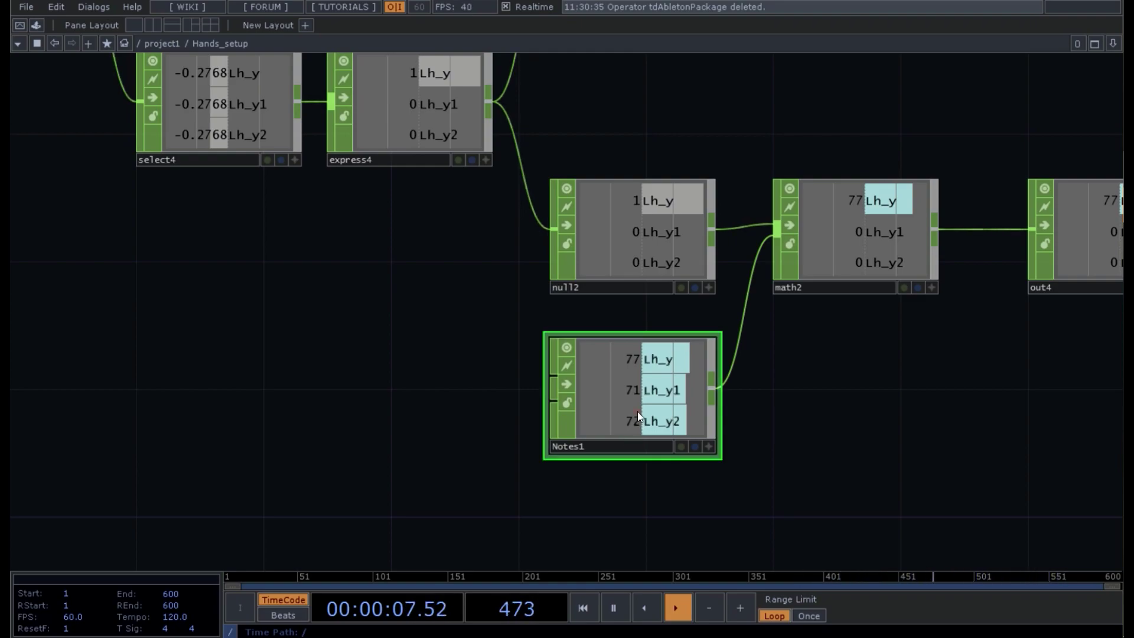
key("p")
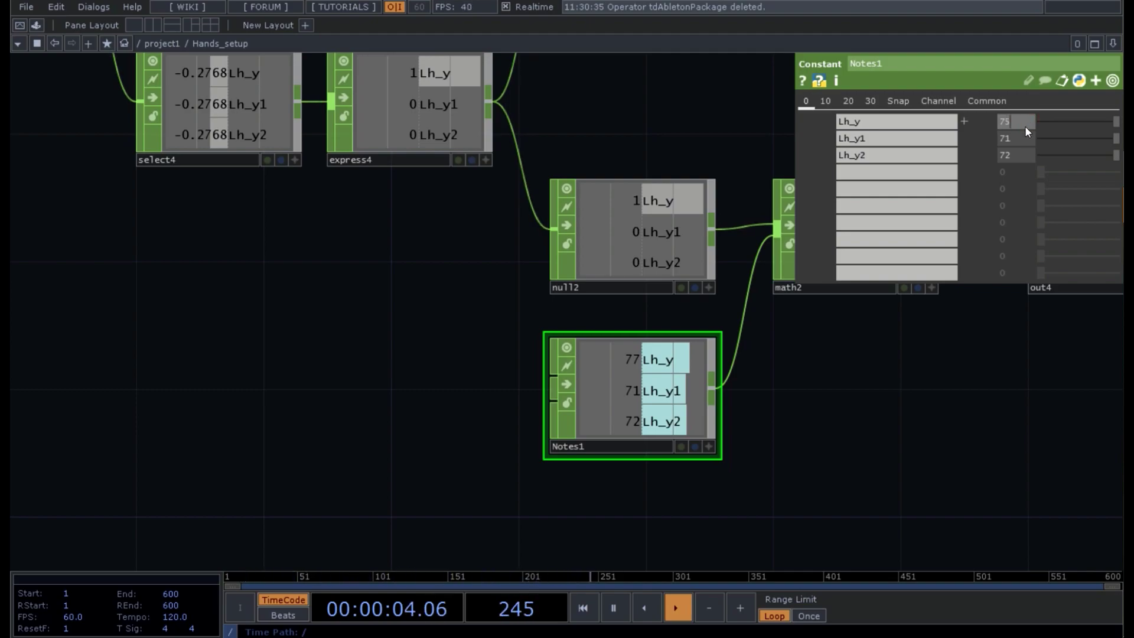
left_click(1012, 142)
type("69")
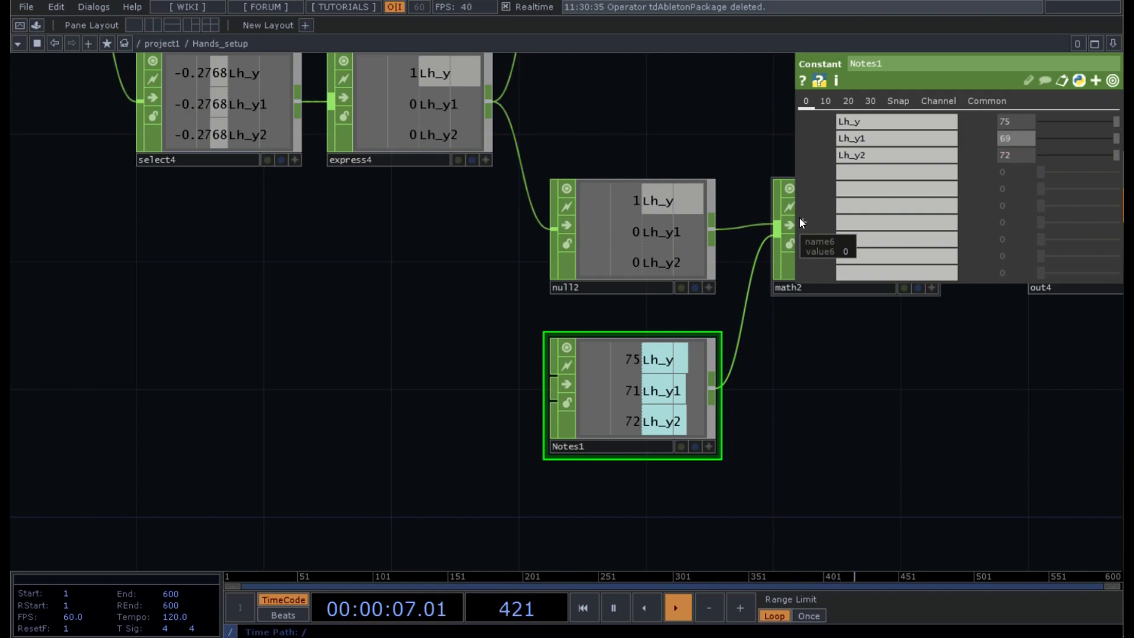
left_click(1015, 155)
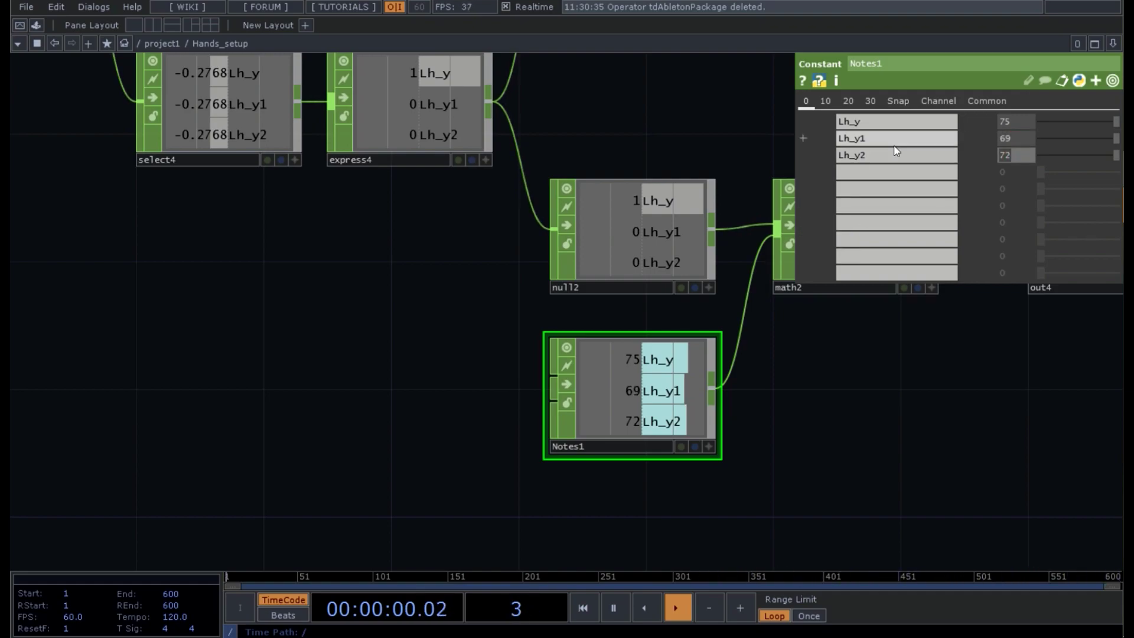
type("76")
key("Return")
left_click(917, 404)
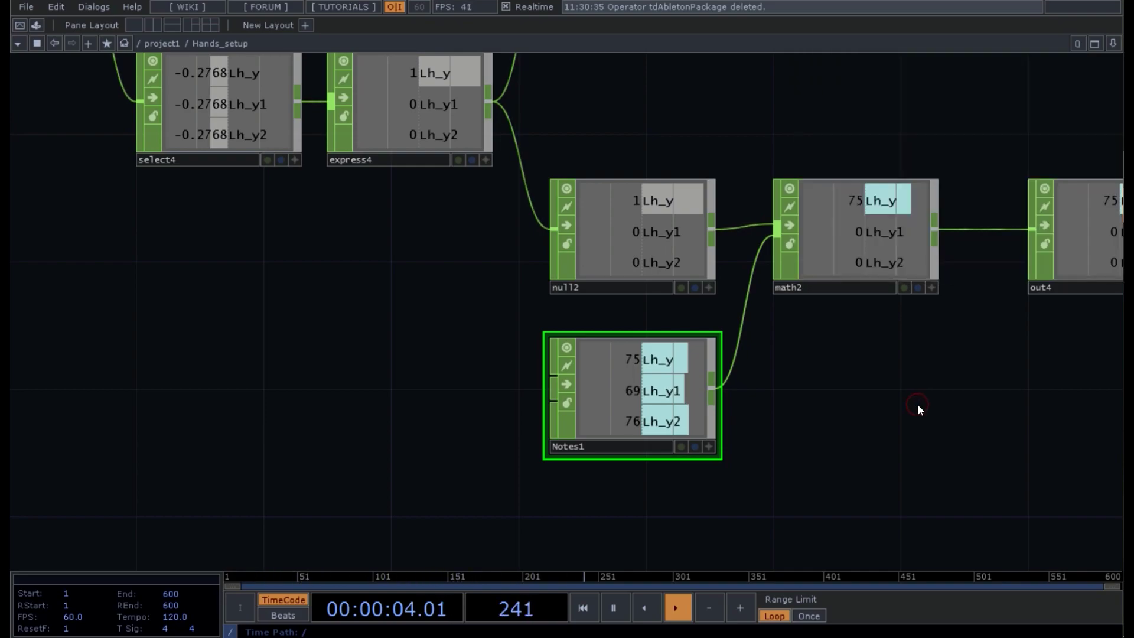
key("u")
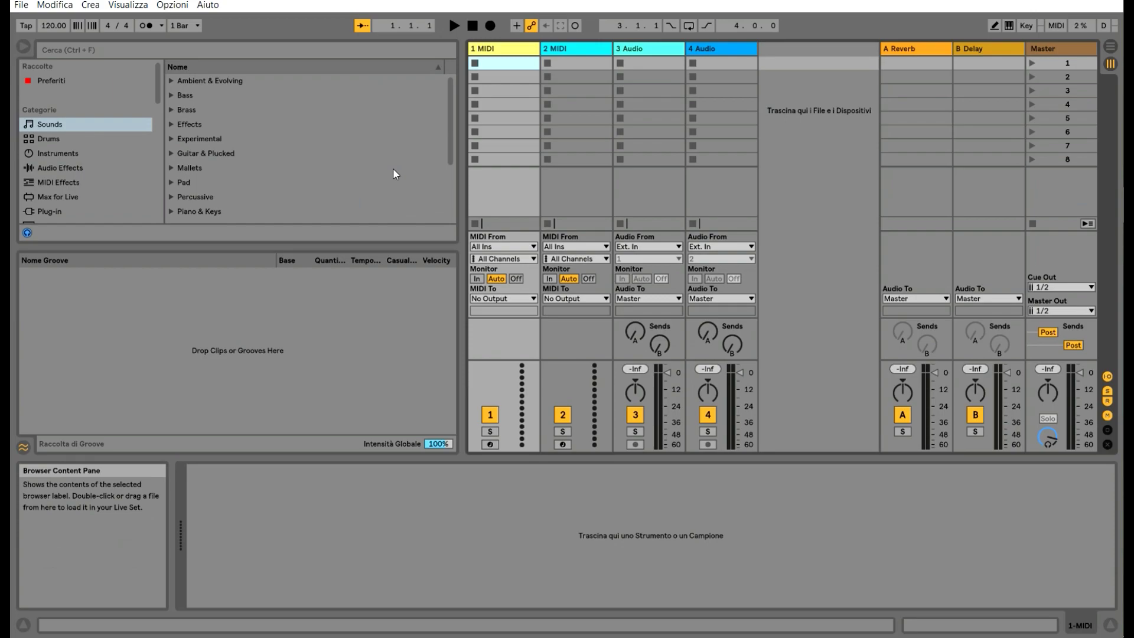
Switch to Ableton Live and delete the 4 Audio, 3 Audio and 2 MIDI tracks
left_click(728, 49)
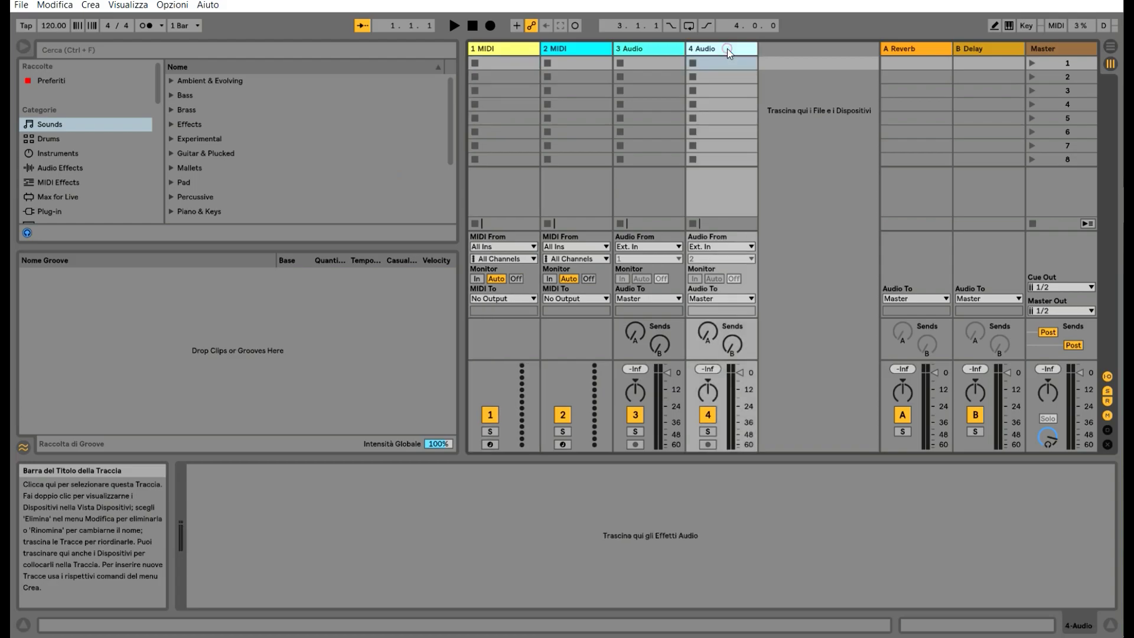
key("Delete")
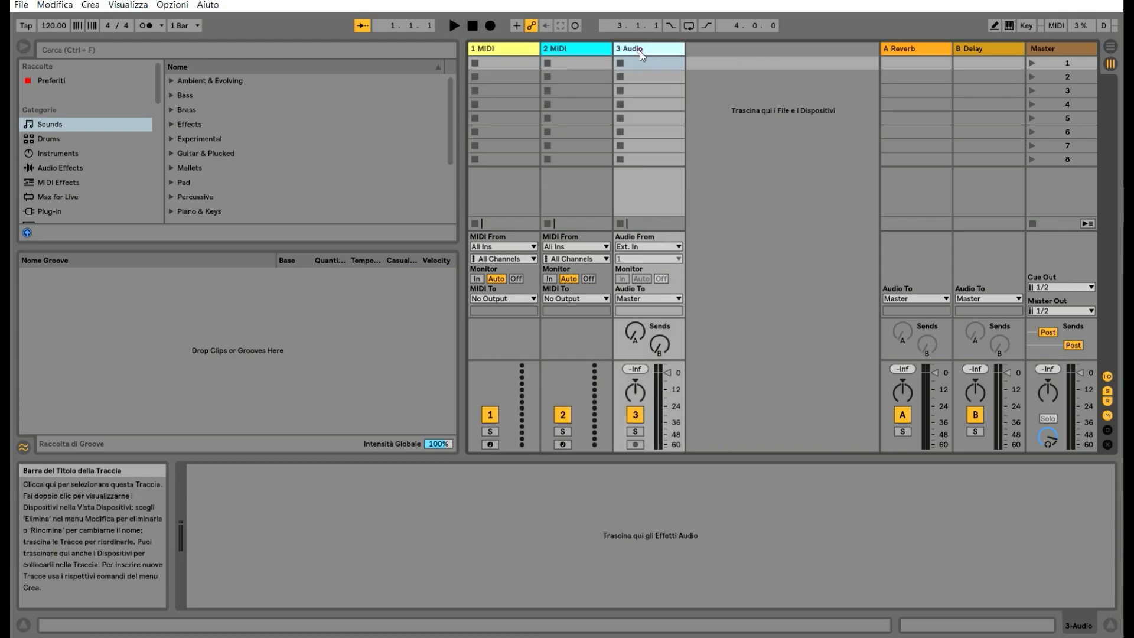
key("Delete")
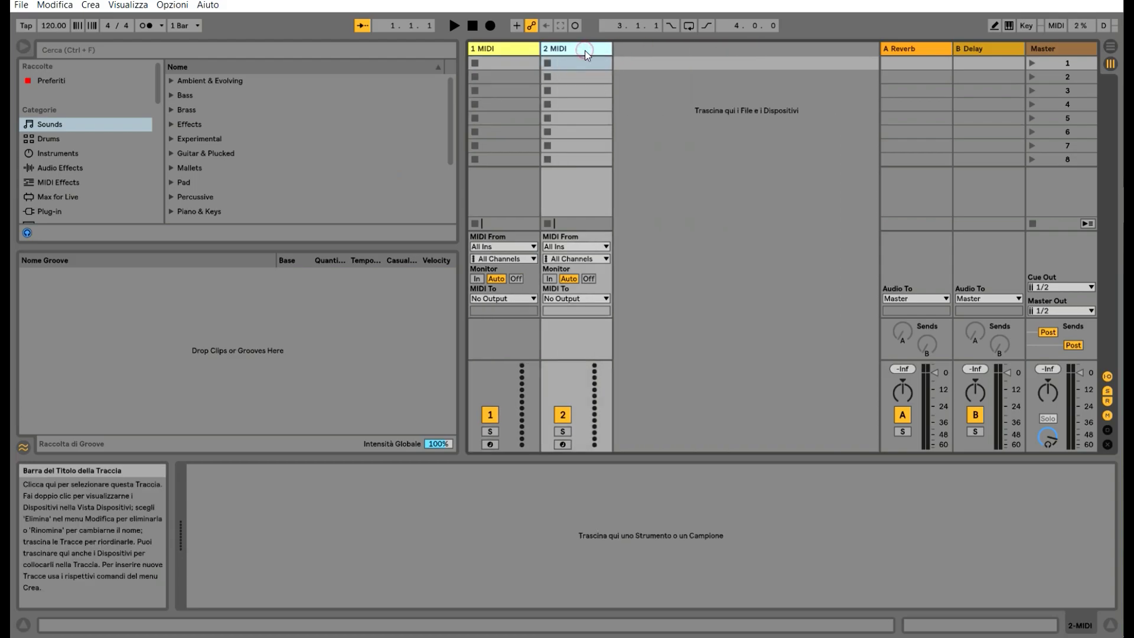
key("Delete")
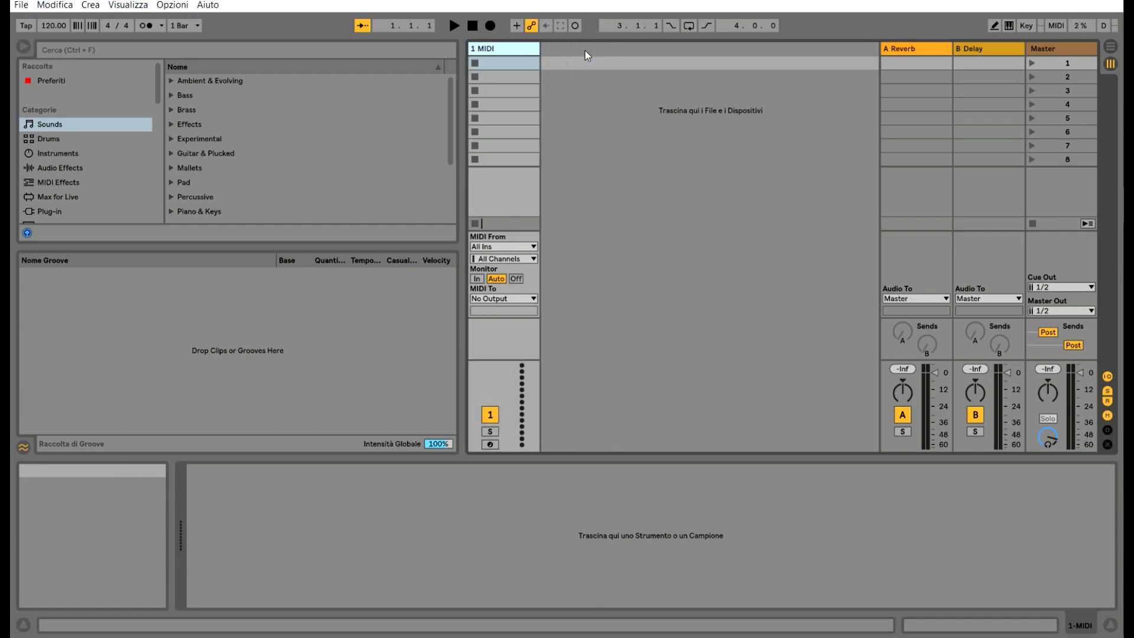
Load the Electric Piano1 Soft preset from the Piano & Keys sounds onto the 1 MIDI track
left_click(63, 124)
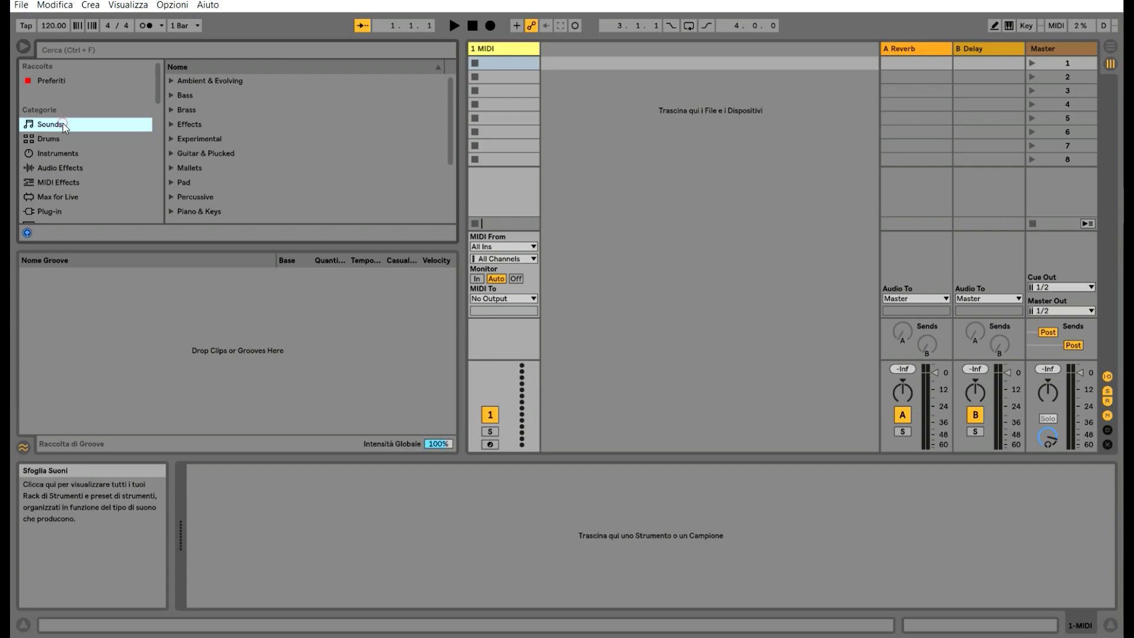
left_click(171, 211)
scroll(192, 194, "down", 5)
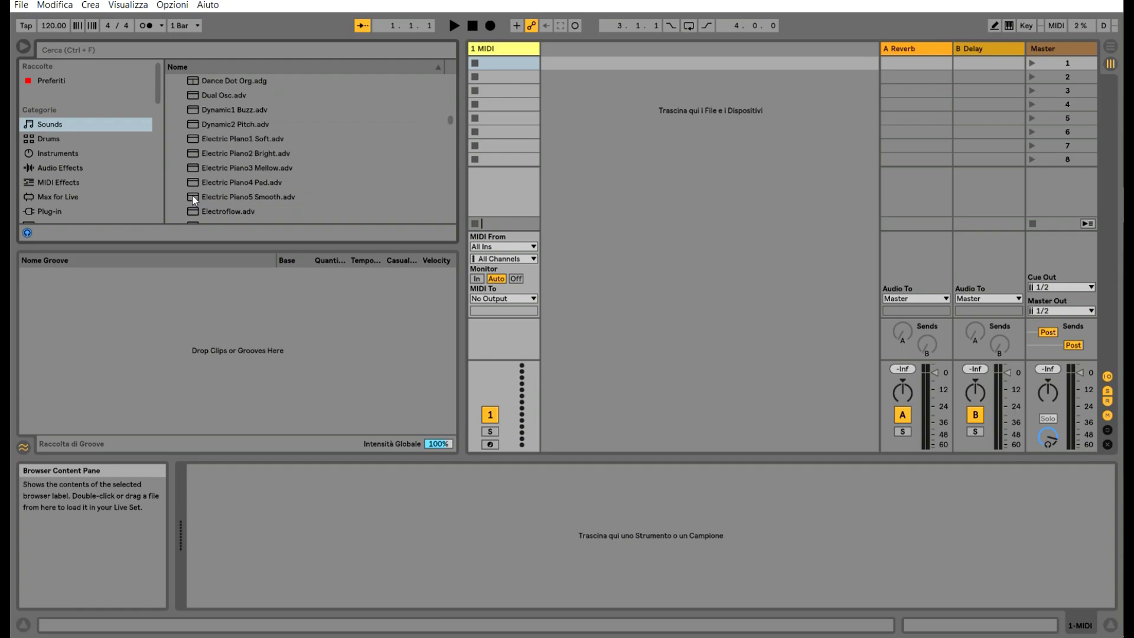
left_click_drag(204, 136, 487, 53)
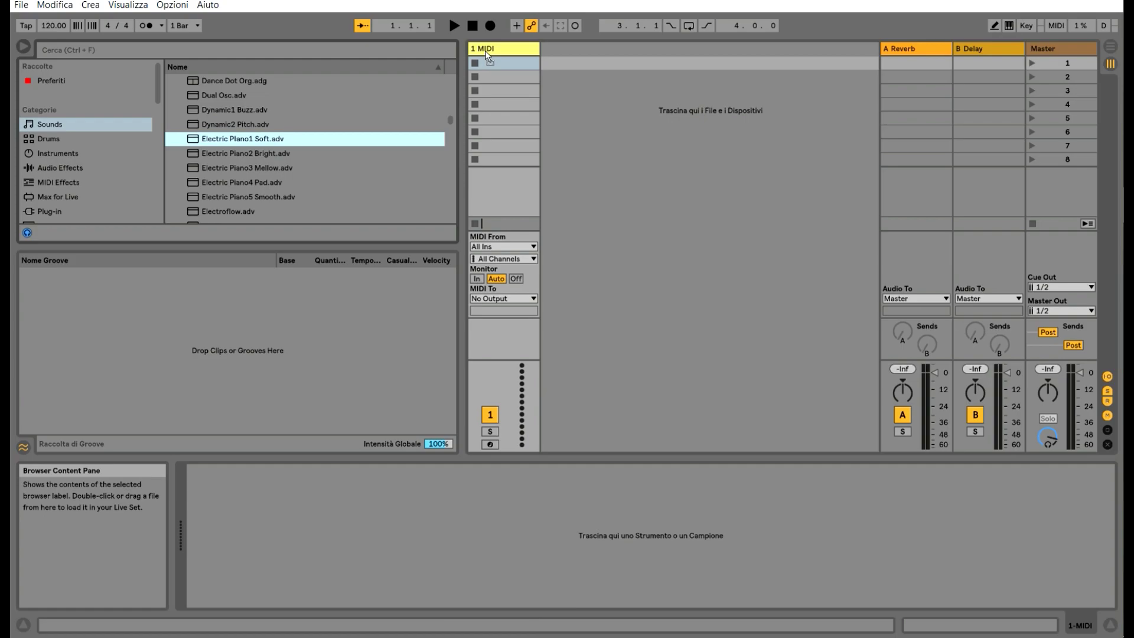
left_click_drag(487, 53, 487, 54)
Switch to TouchDesigner, add tdAbletonPackage beside Hands_setup, and create its TDA Master device with the song name TD Song
mouse_move(1128, 207)
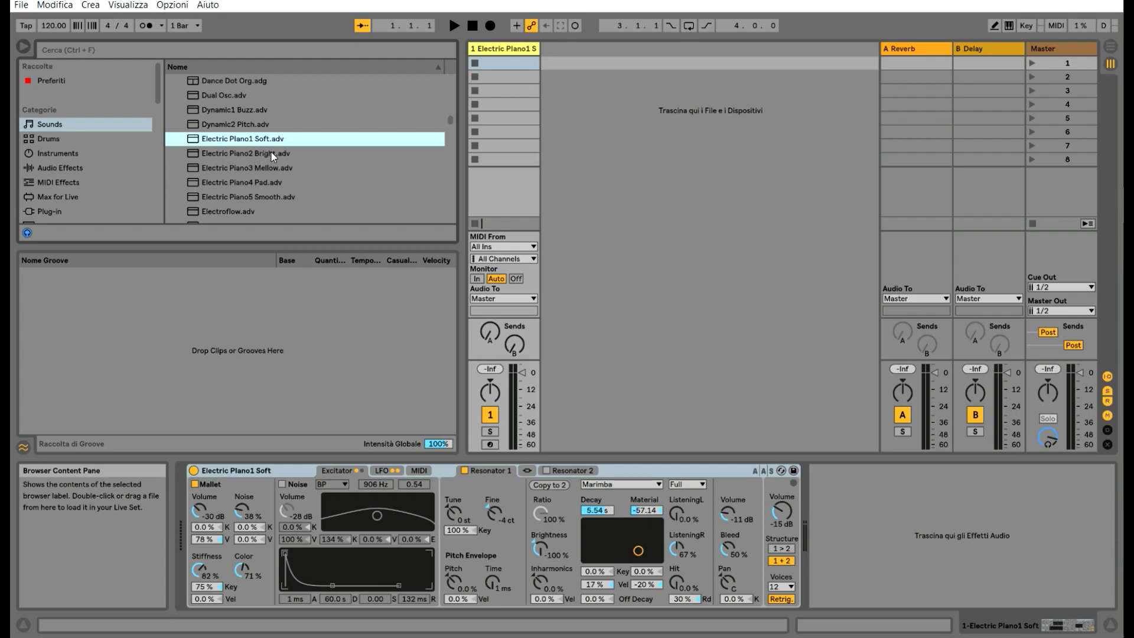
left_click(1129, 170)
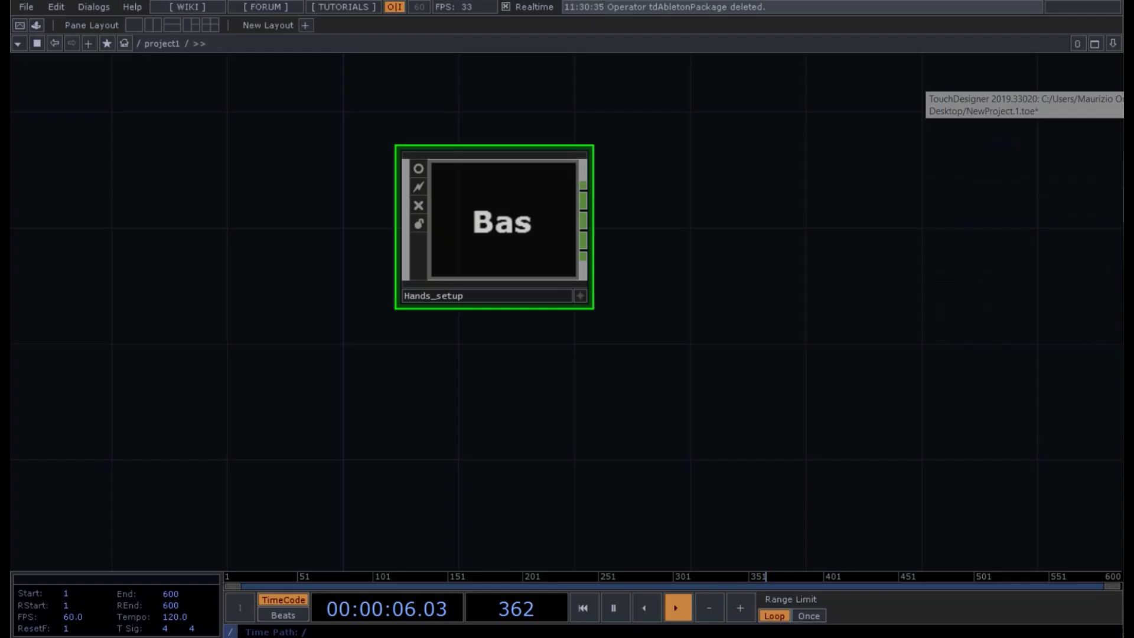
left_click_drag(833, 316, 653, 352)
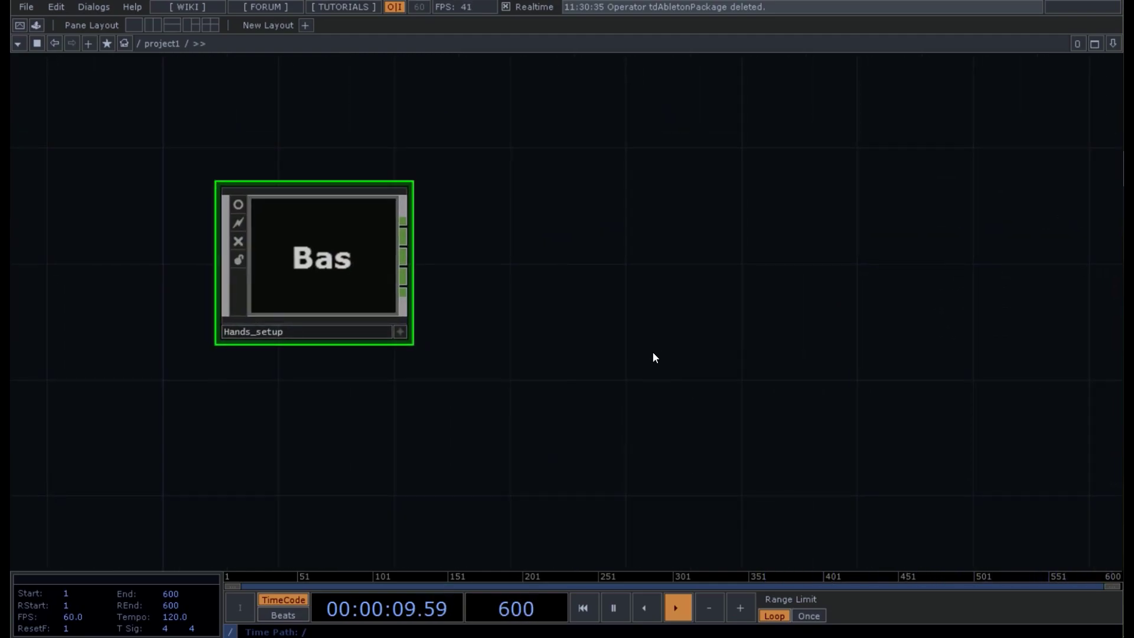
key("alt+l")
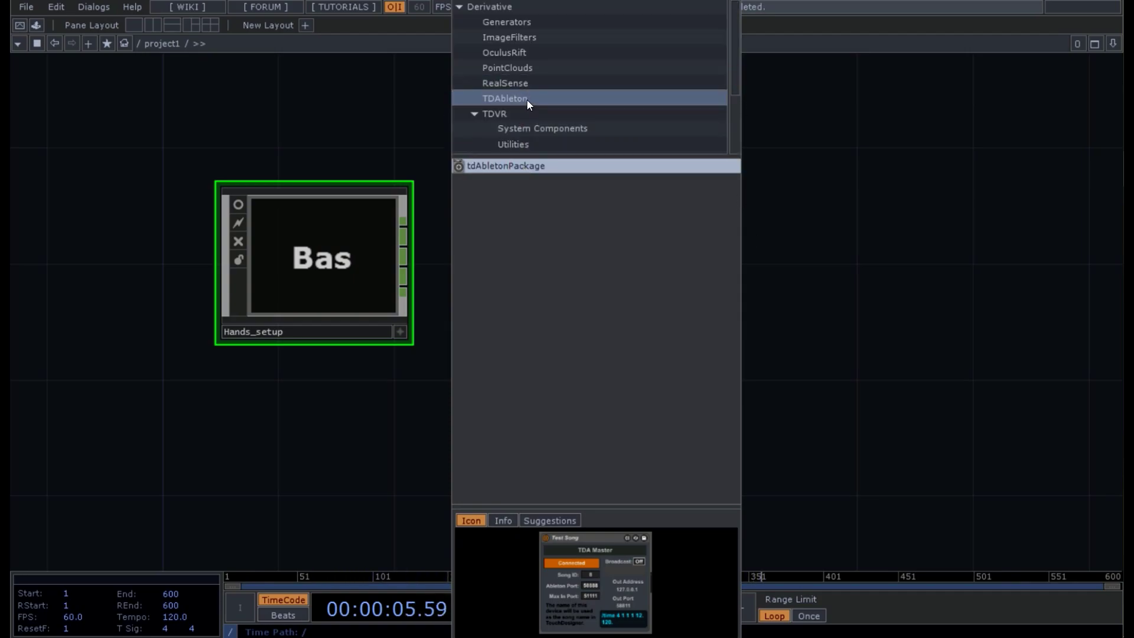
left_click(527, 99)
left_click_drag(495, 166, 820, 209)
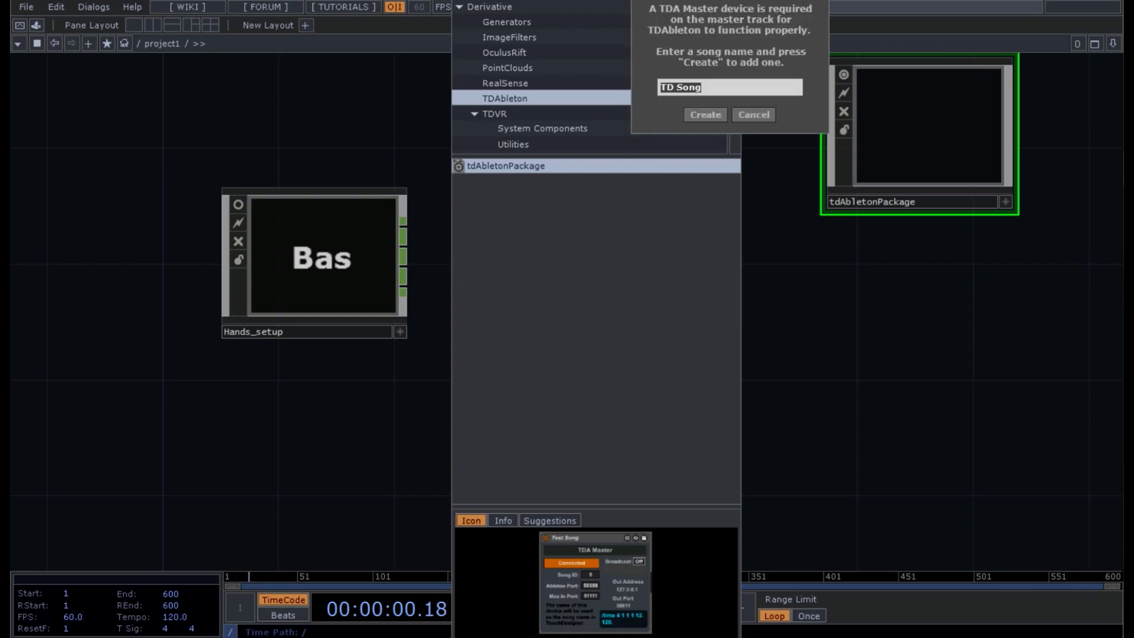
left_click(696, 116)
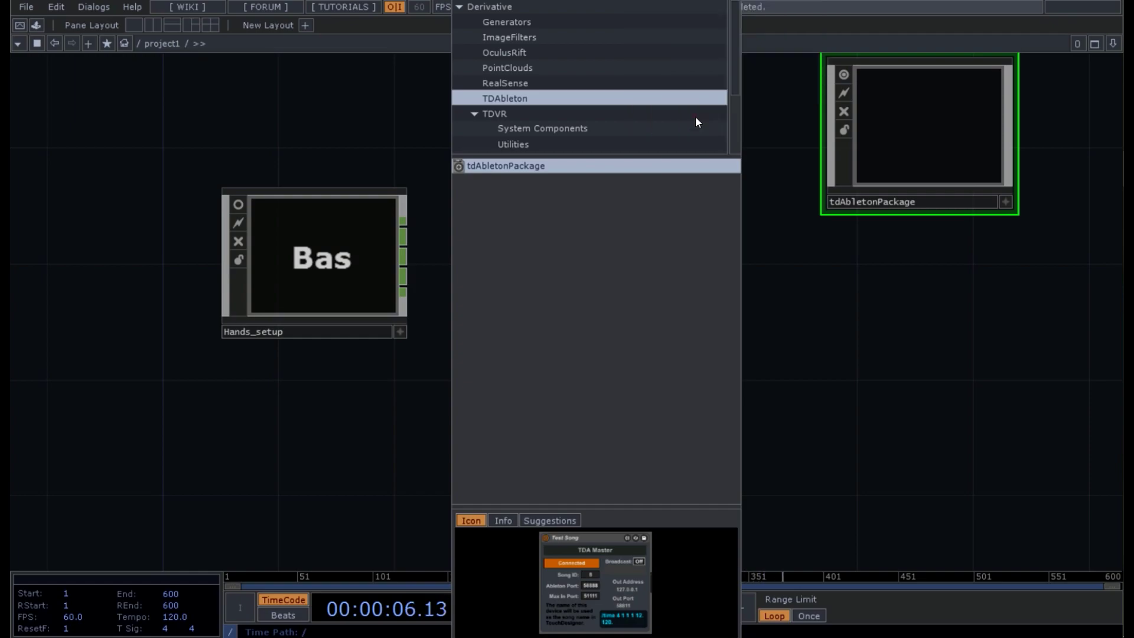
left_click_drag(928, 119, 688, 238)
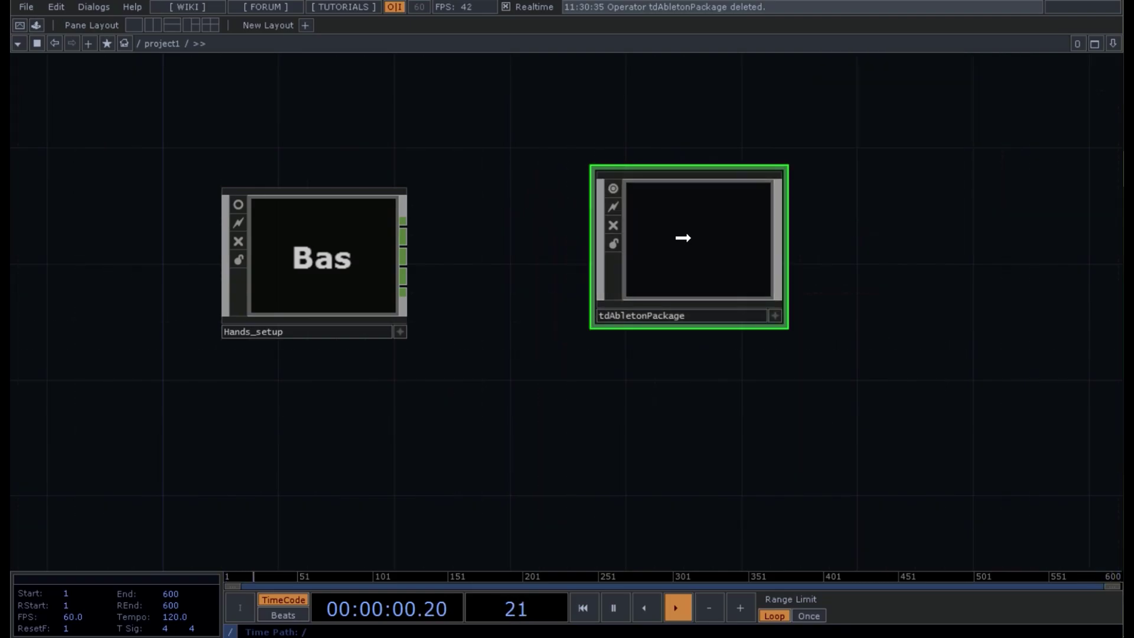
Inside tdAbletonPackage, add an In CHOP in the empty area beside the Ableton components and make three copies of it
key("i")
left_click_drag(206, 262, 594, 251)
key("Tab")
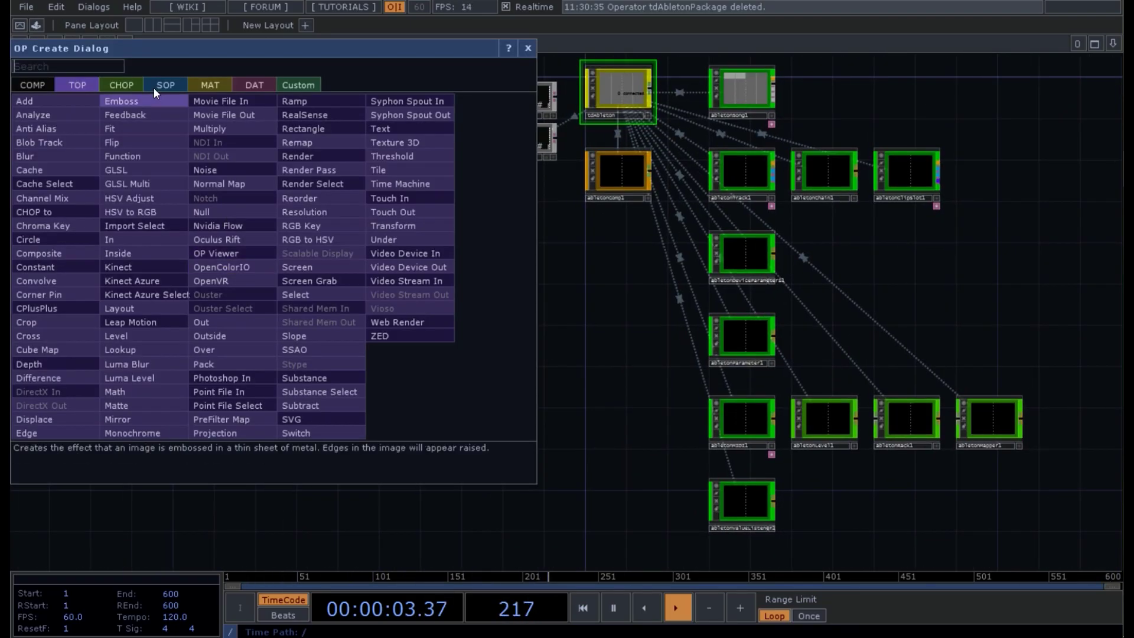
left_click(126, 85)
left_click(200, 205)
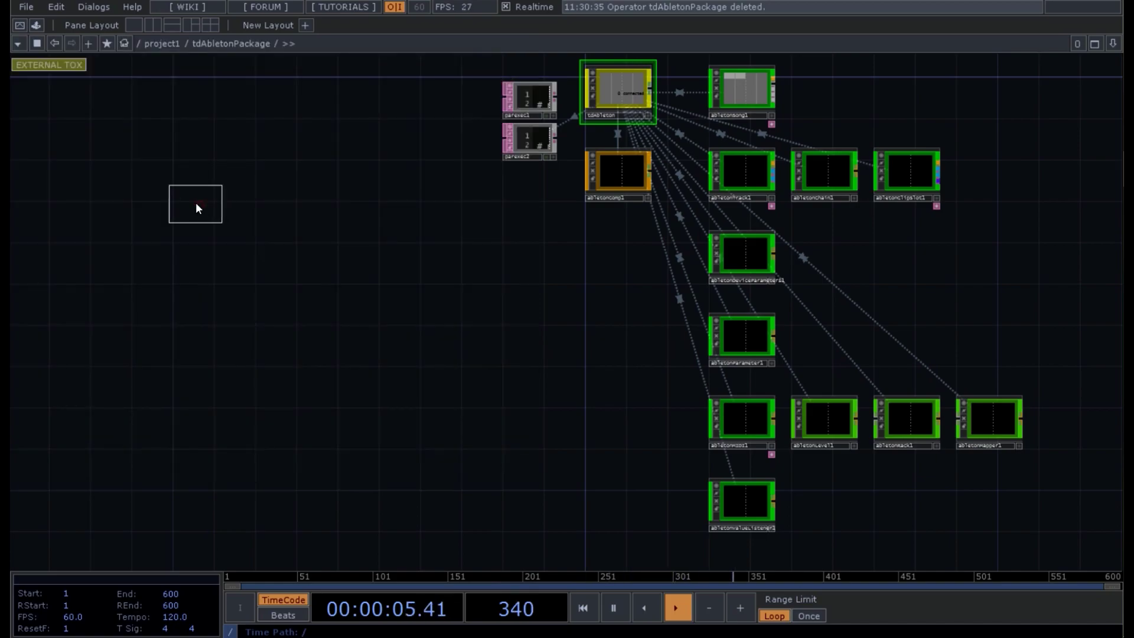
left_click(178, 216)
key("ctrl+c")
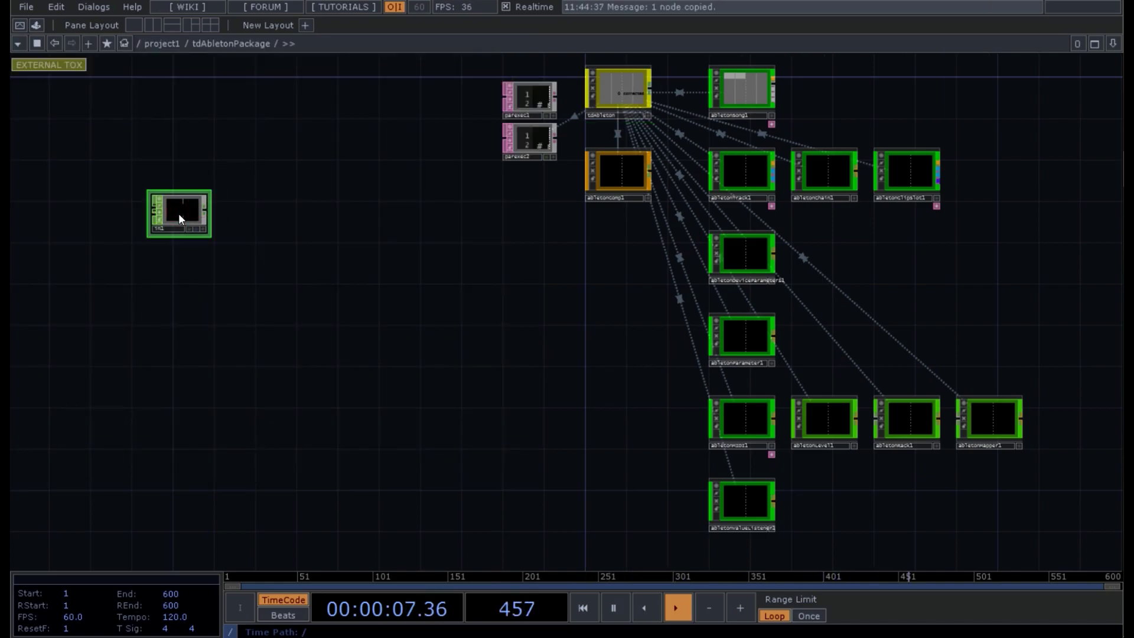
key("ctrl+v")
key("ctrl+v")
key("ctrl+v")
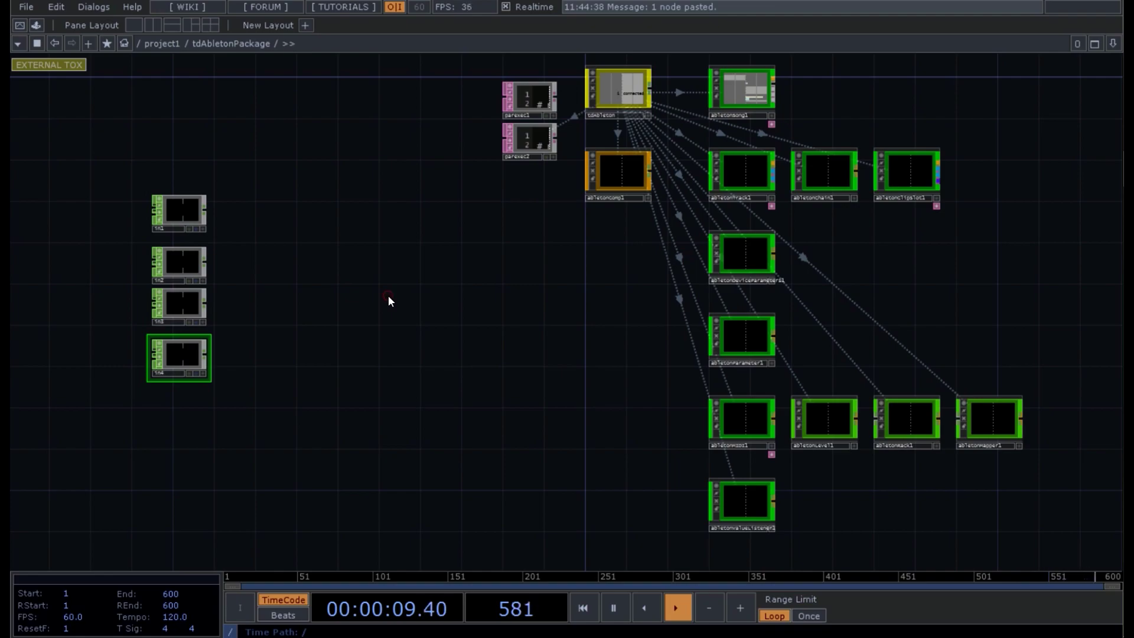
Return to project1 and wire the first two outputs of Hands_setup to the first two inputs of tdAbletonPackage
key("u")
left_click_drag(406, 224, 590, 208)
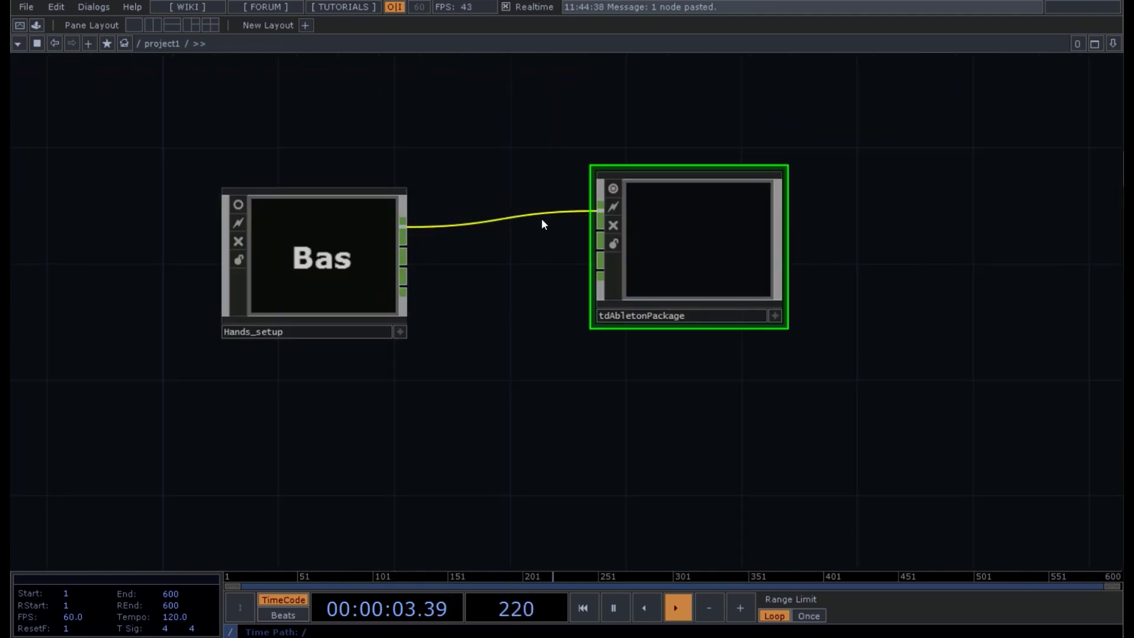
left_click_drag(412, 250, 611, 228)
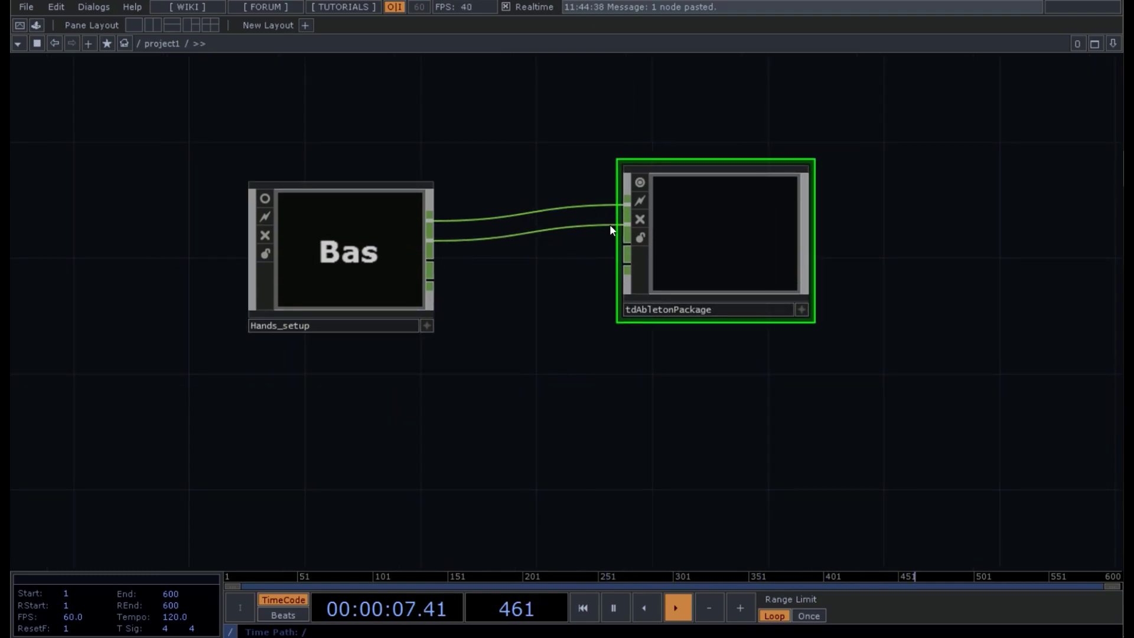
left_click_drag(434, 260, 760, 229)
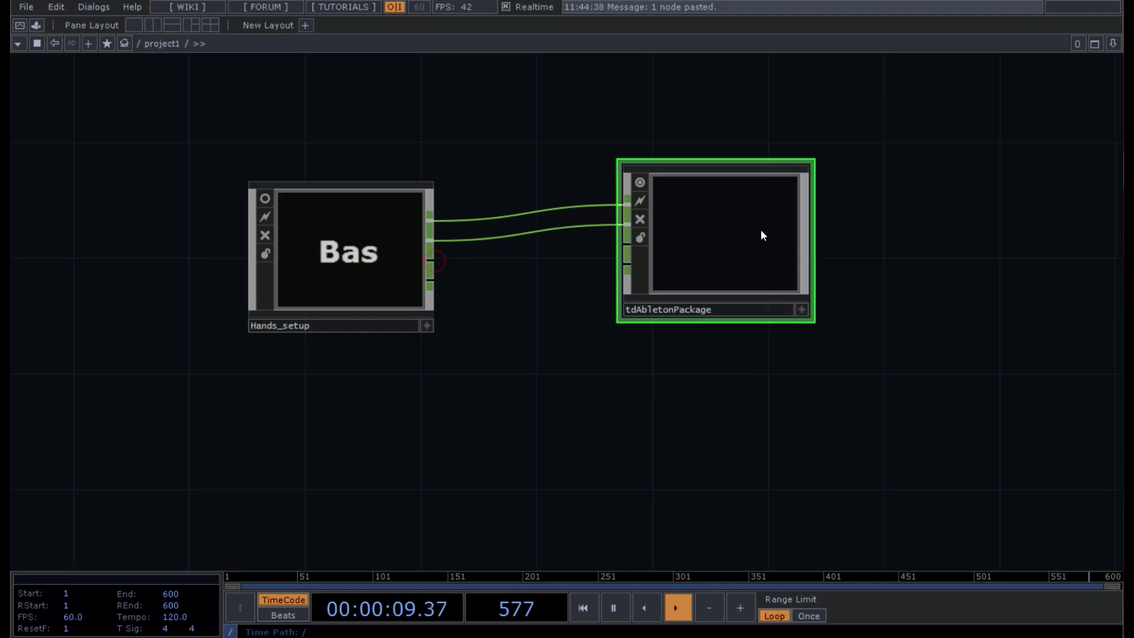
Inside tdAbletonPackage, move the in3 and in4 operators together well below in1 and in2
double_click(751, 230)
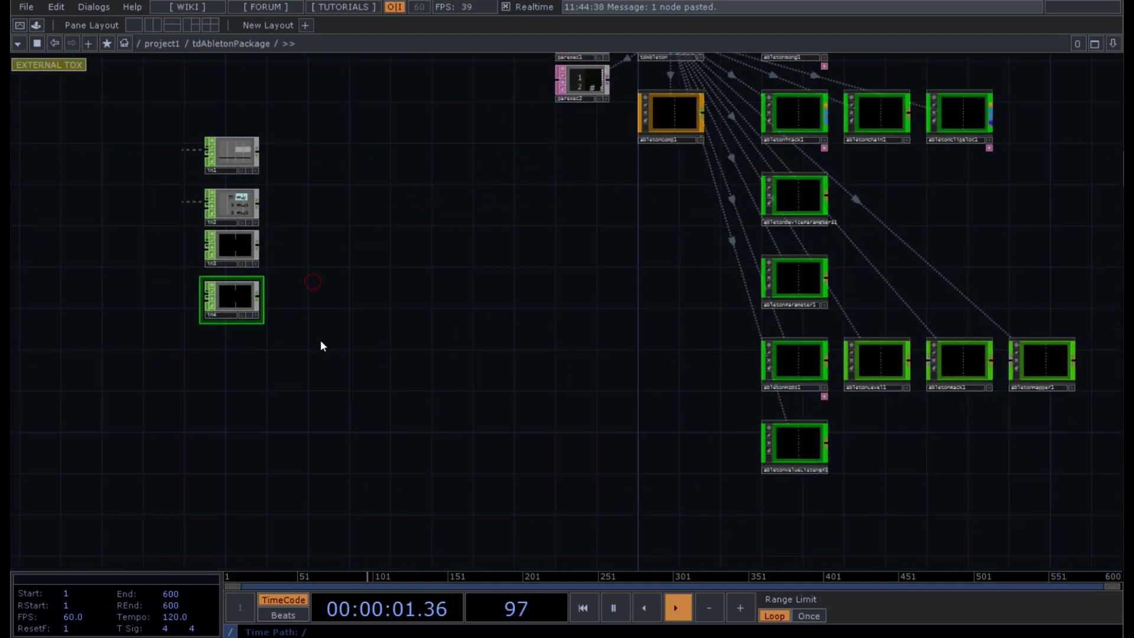
mouse_move(313, 341)
left_mouse_down()
mouse_move(203, 246)
mouse_move(224, 482)
mouse_move(223, 472)
left_mouse_up()
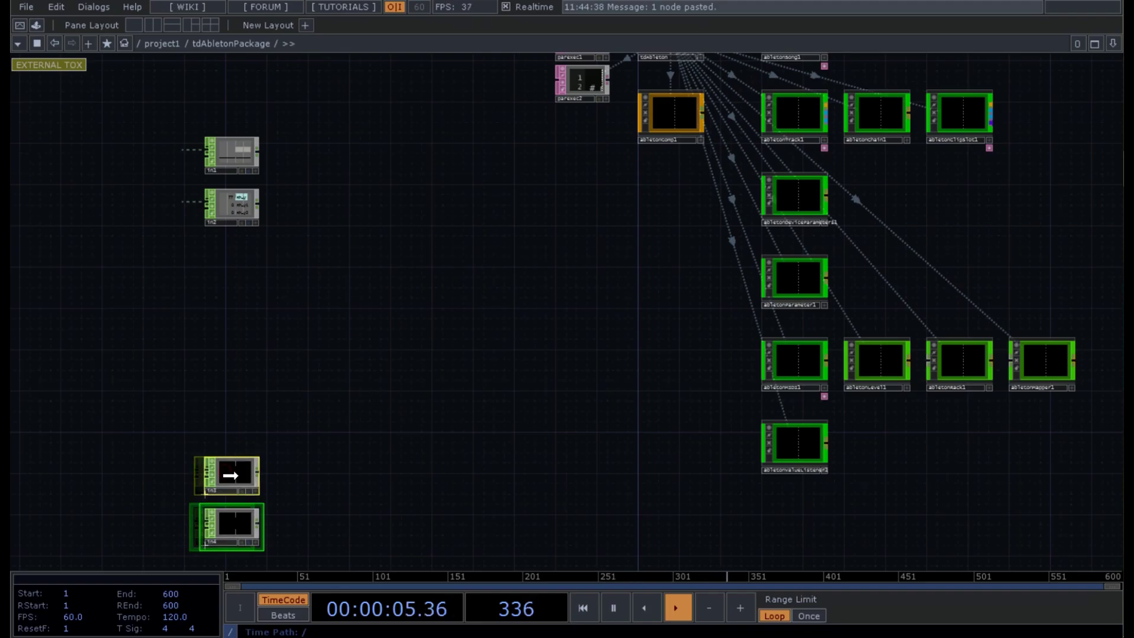
Connect the third and fourth outputs of Hands_setup to the third and fourth inputs of tdAbletonPackage
left_click_drag(221, 286, 243, 392)
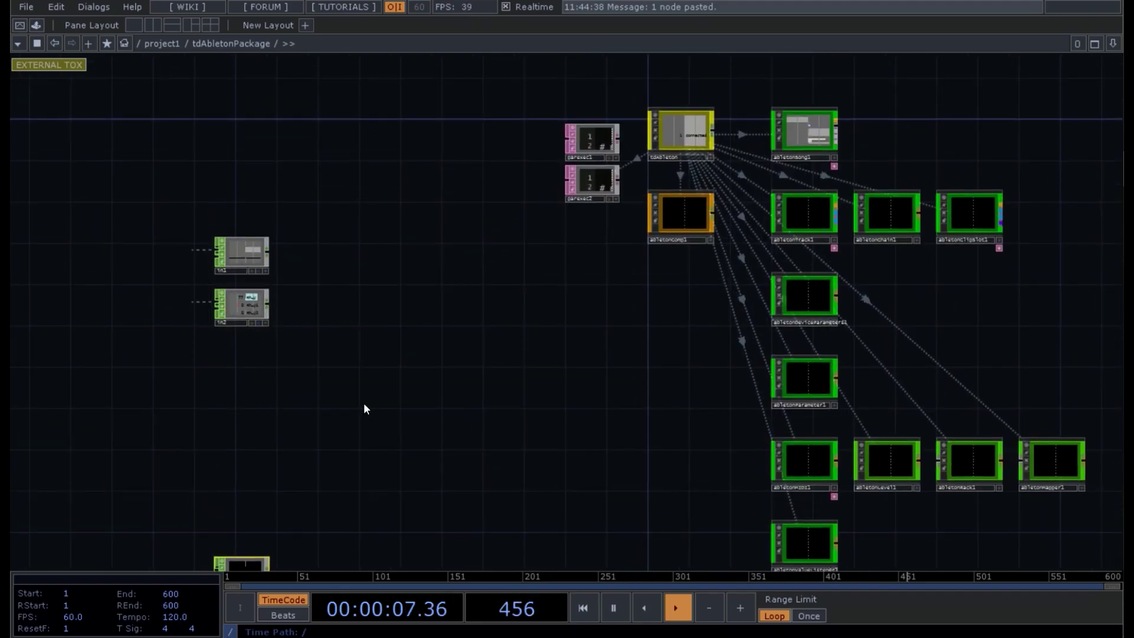
key("u")
left_click_drag(429, 261, 626, 245)
left_click_drag(430, 280, 624, 263)
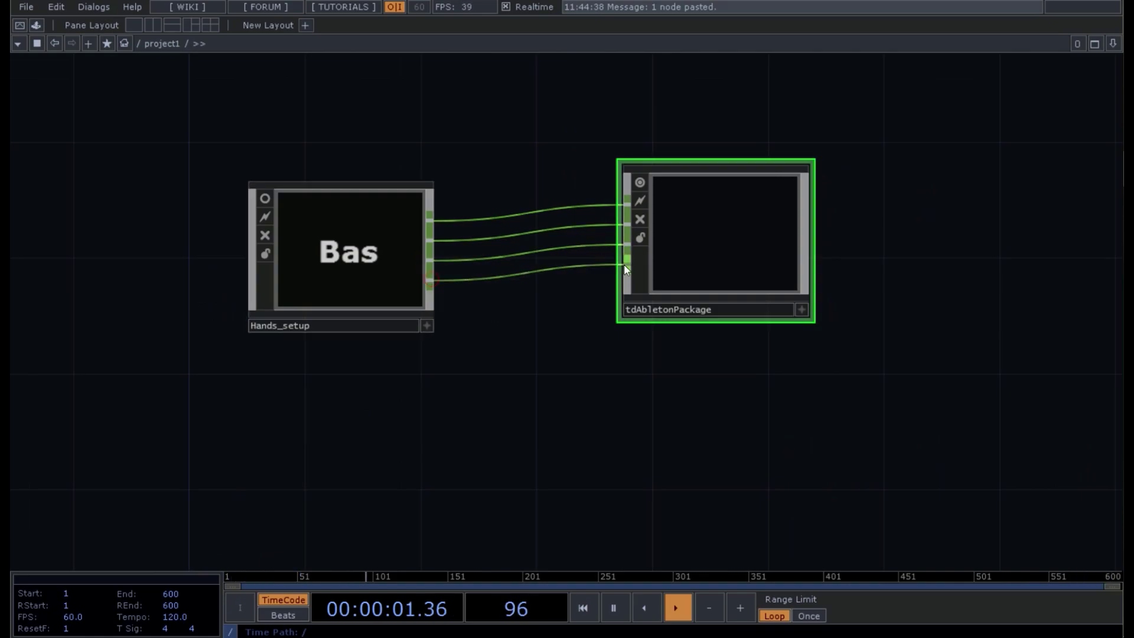
Inside tdAbletonPackage, place a Null CHOP beside in1 and a second one beside in2
double_click(679, 259)
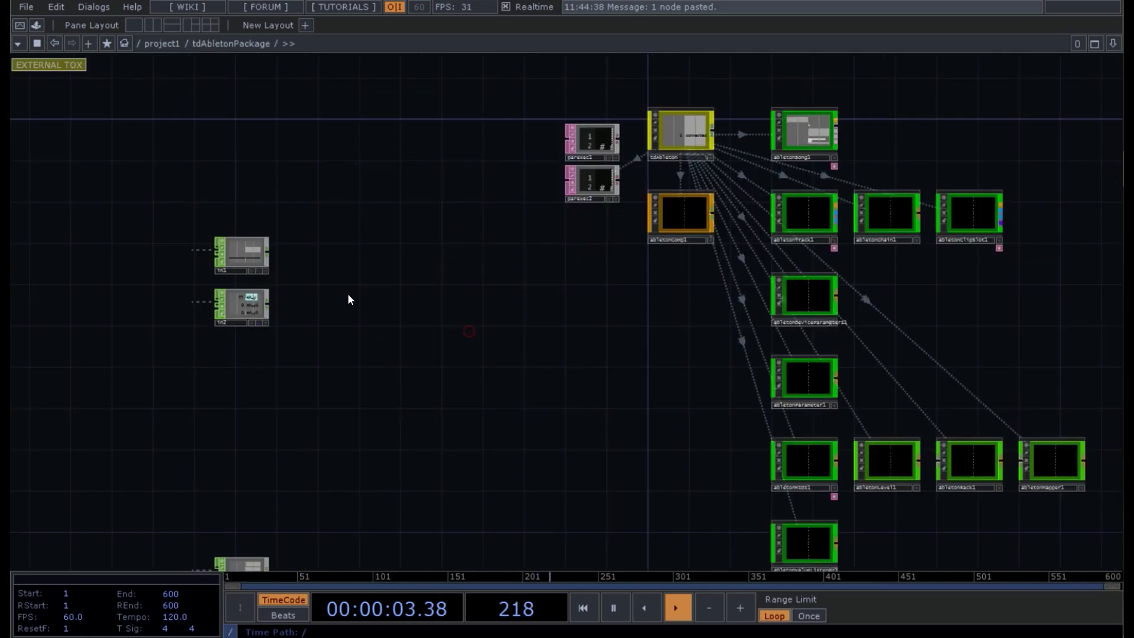
left_click_drag(348, 299, 446, 389)
key("Tab")
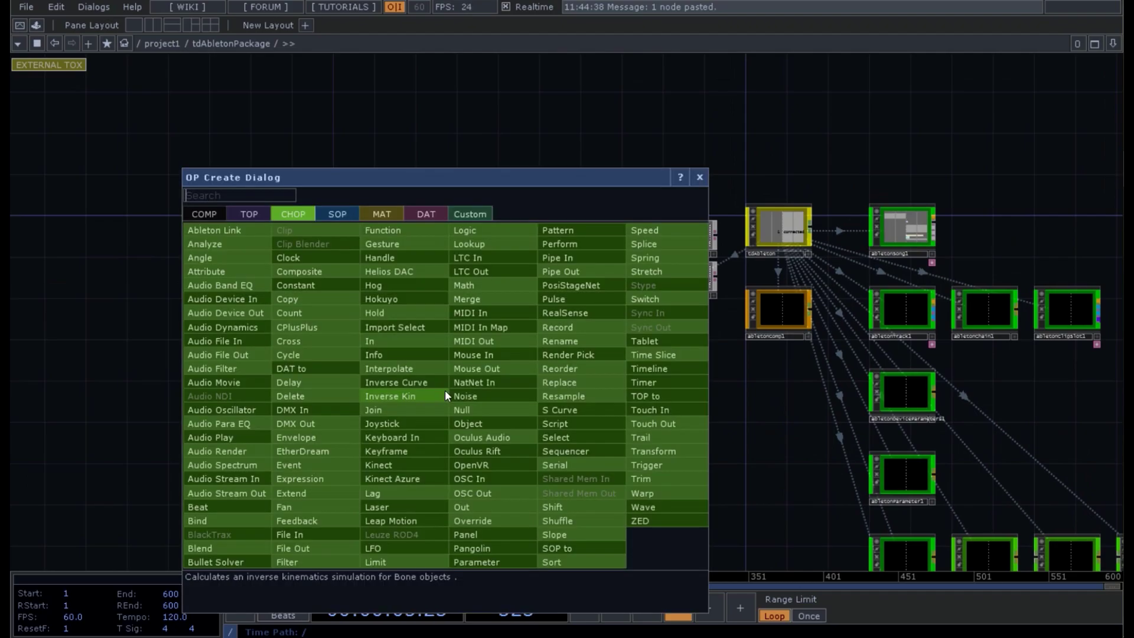
left_click(473, 418)
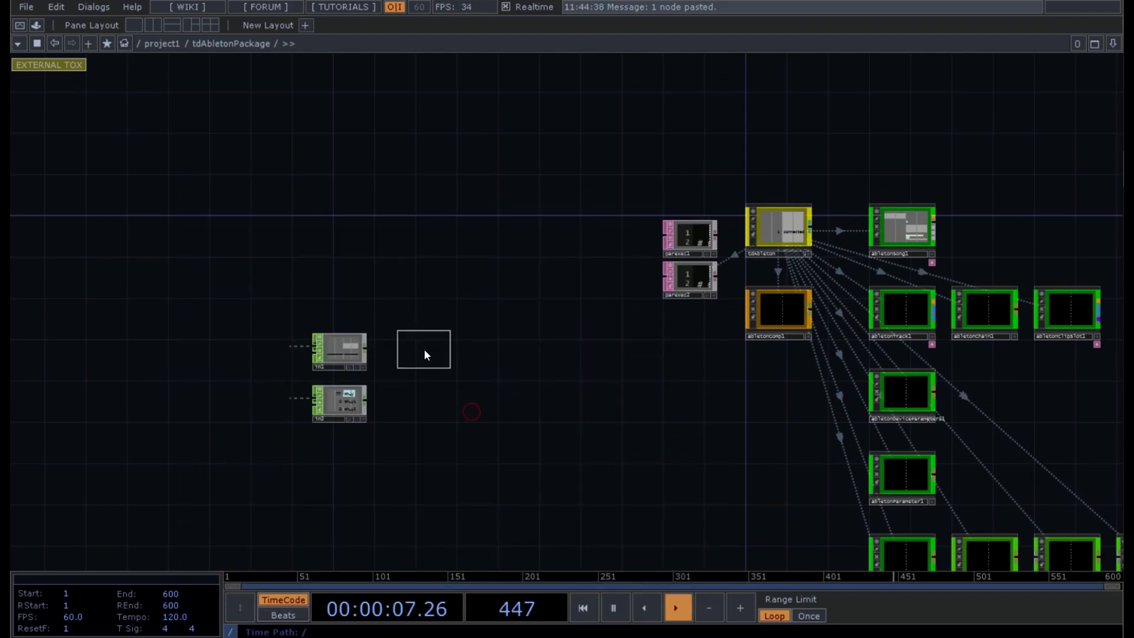
key("ctrl+v")
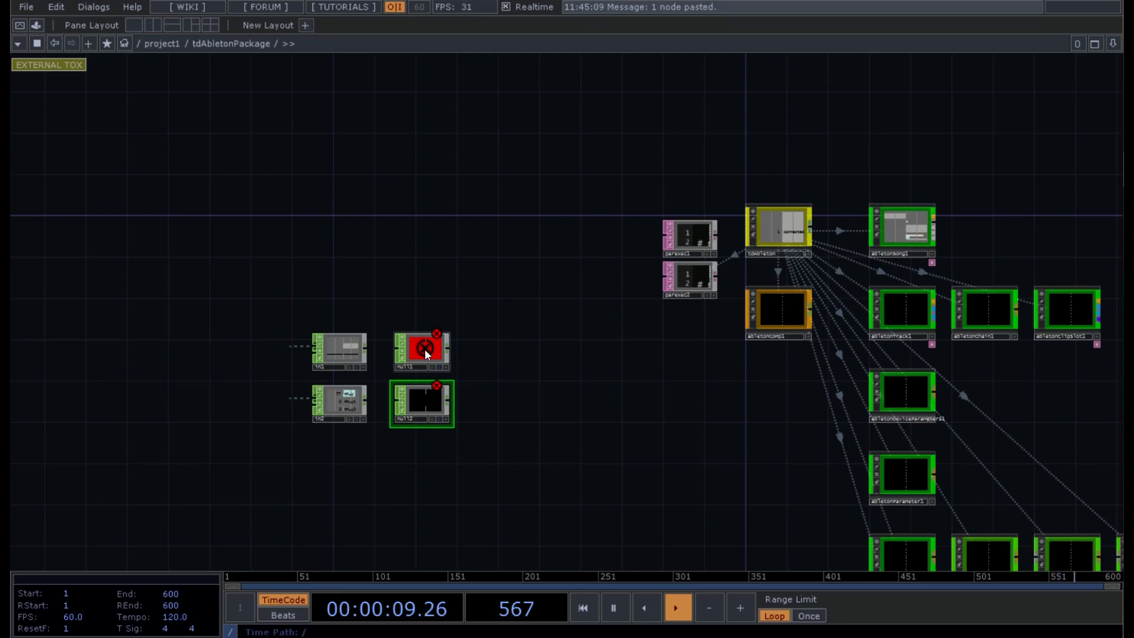
Make two more copies of the Null CHOP and place them beside in3 and in4
left_click_drag(512, 451, 521, 243)
left_click_drag(462, 389, 467, 353)
key("ctrl+c")
key("ctrl+v")
key("ctrl+v")
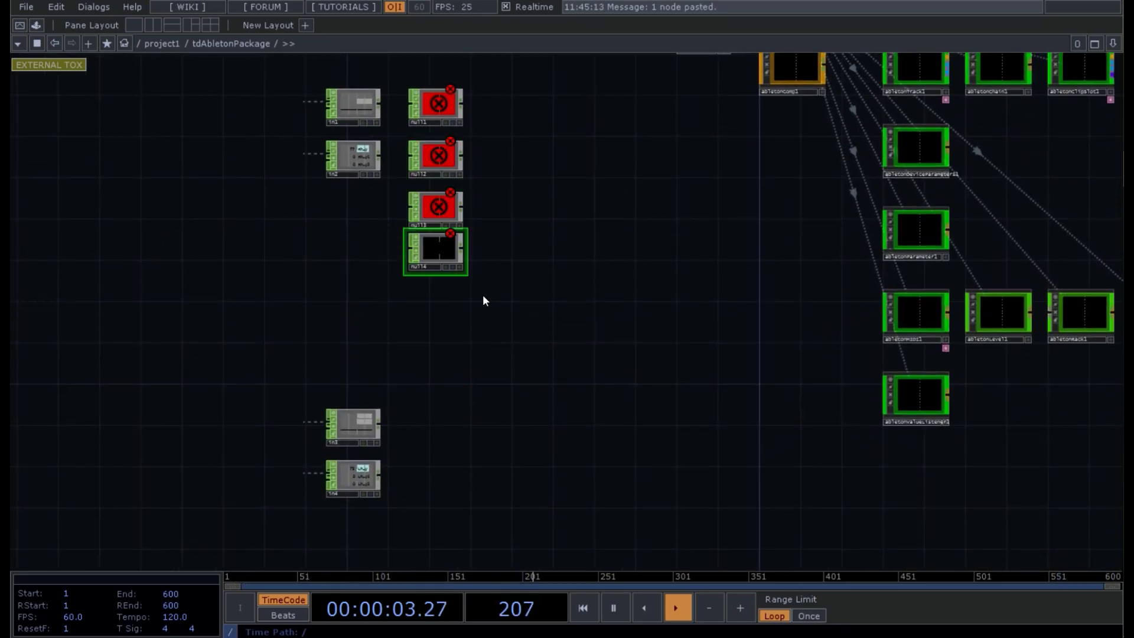
right_click_drag(497, 257, 441, 219)
left_click_drag(442, 212, 440, 437)
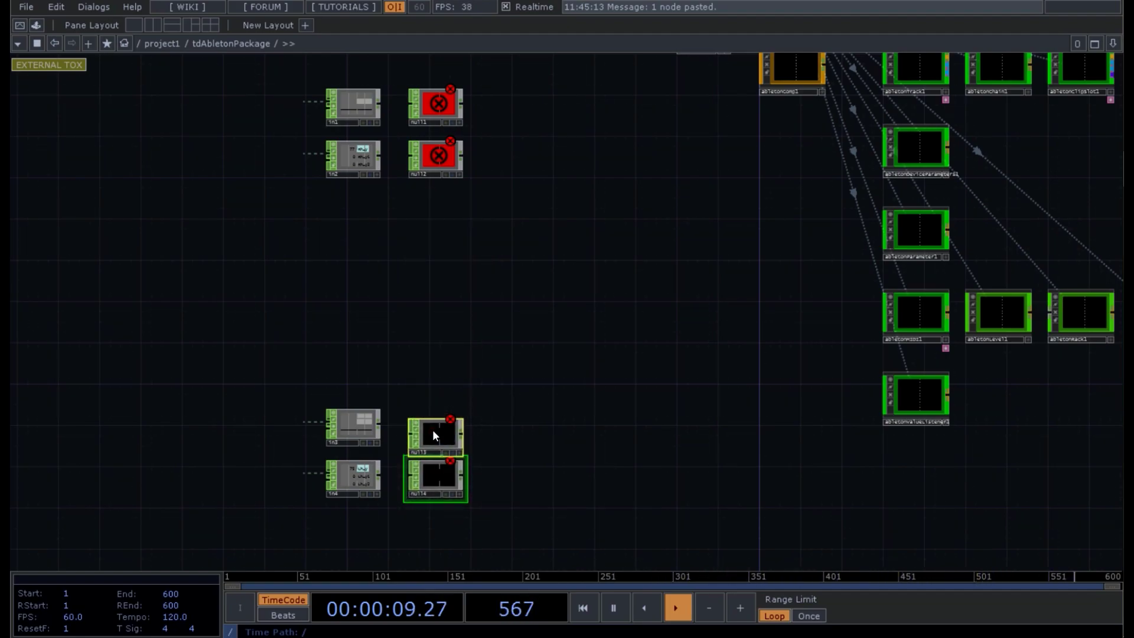
left_click_drag(432, 432, 429, 423)
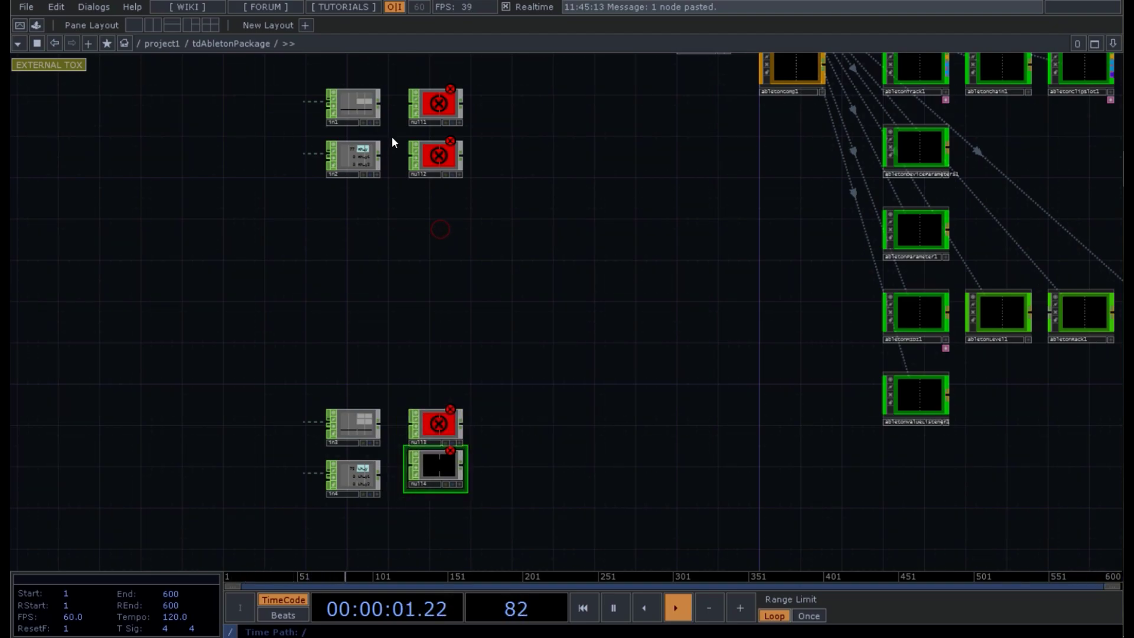
Wire each of the four In CHOPs, in1 to in4, into the Null CHOP beside it
left_click_drag(381, 105, 412, 104)
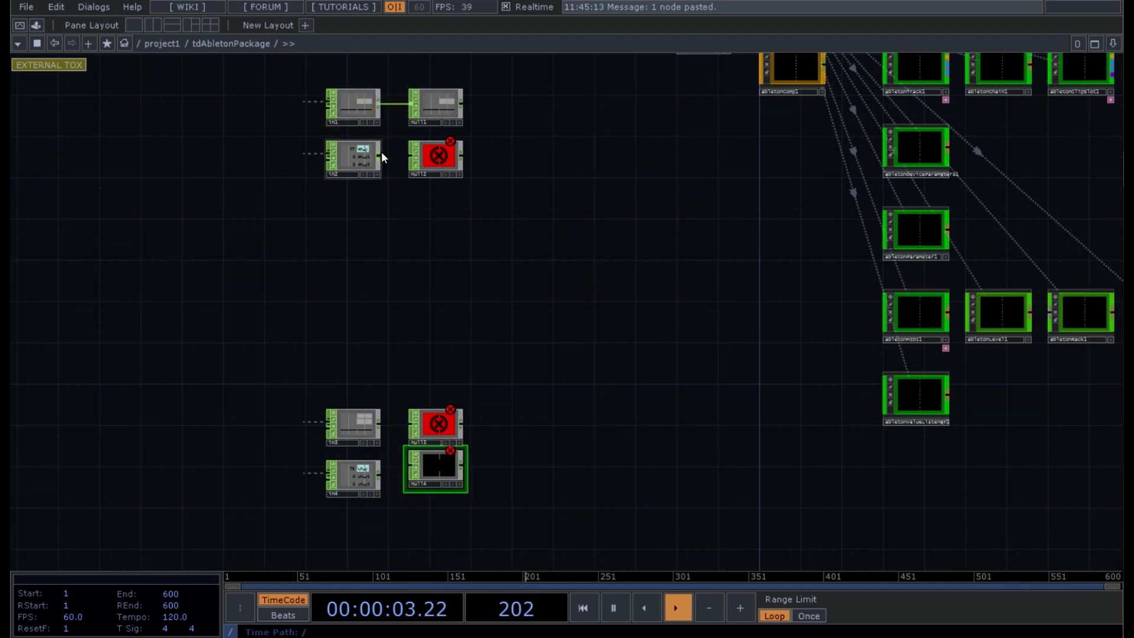
left_click_drag(381, 154, 412, 156)
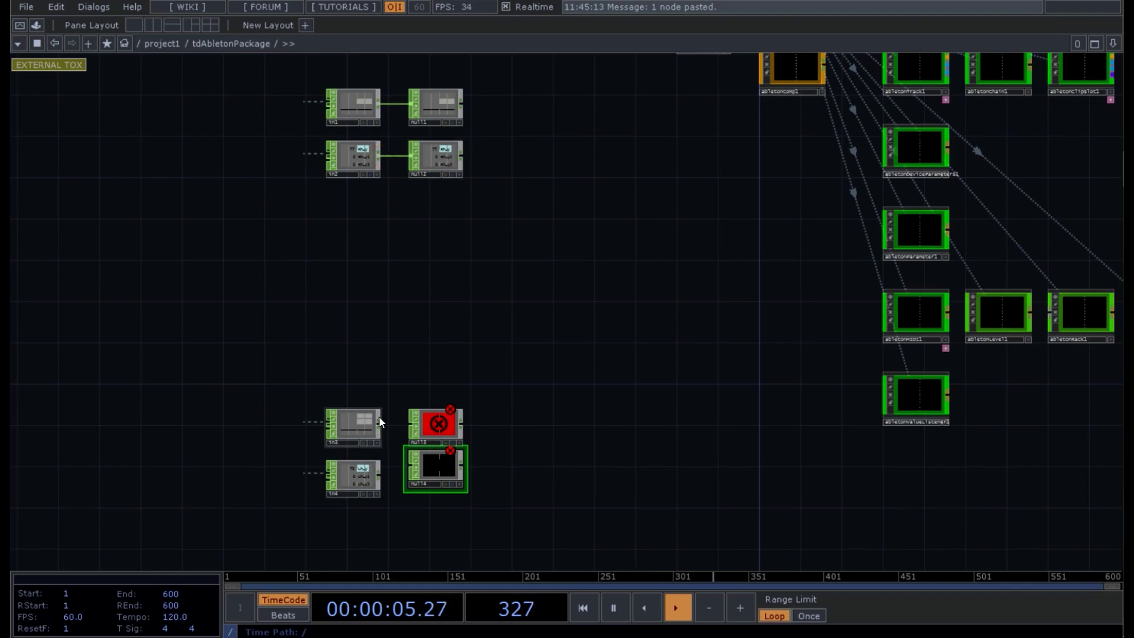
left_click_drag(380, 429, 407, 420)
left_click_drag(385, 473, 412, 473)
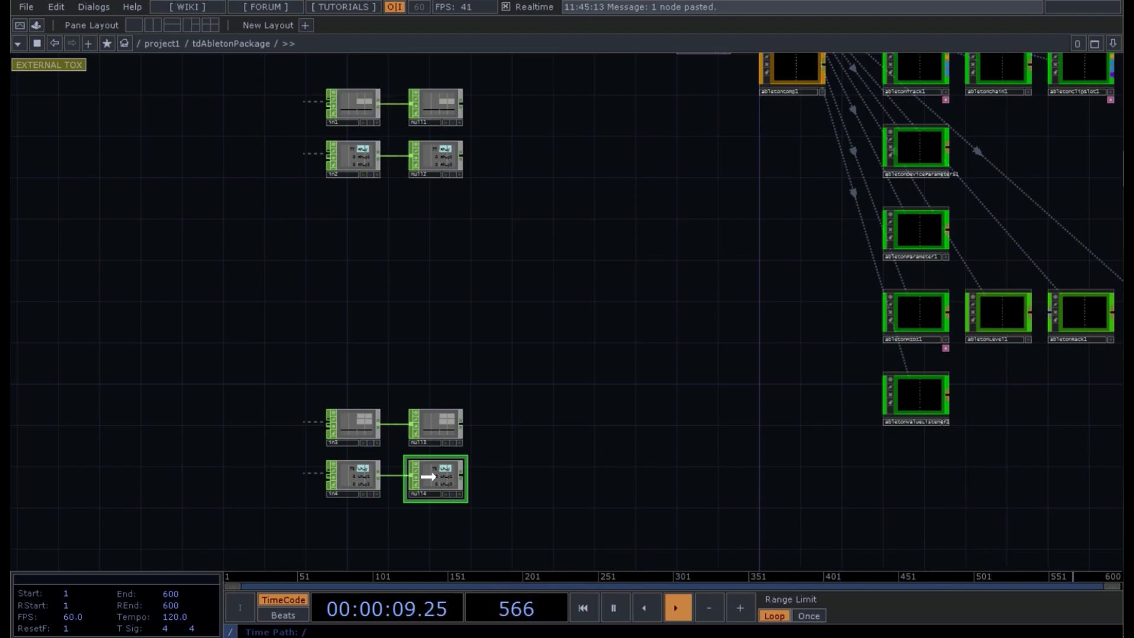
Rename the Null after in1 to right and the Null after in3 to left
left_click(427, 119)
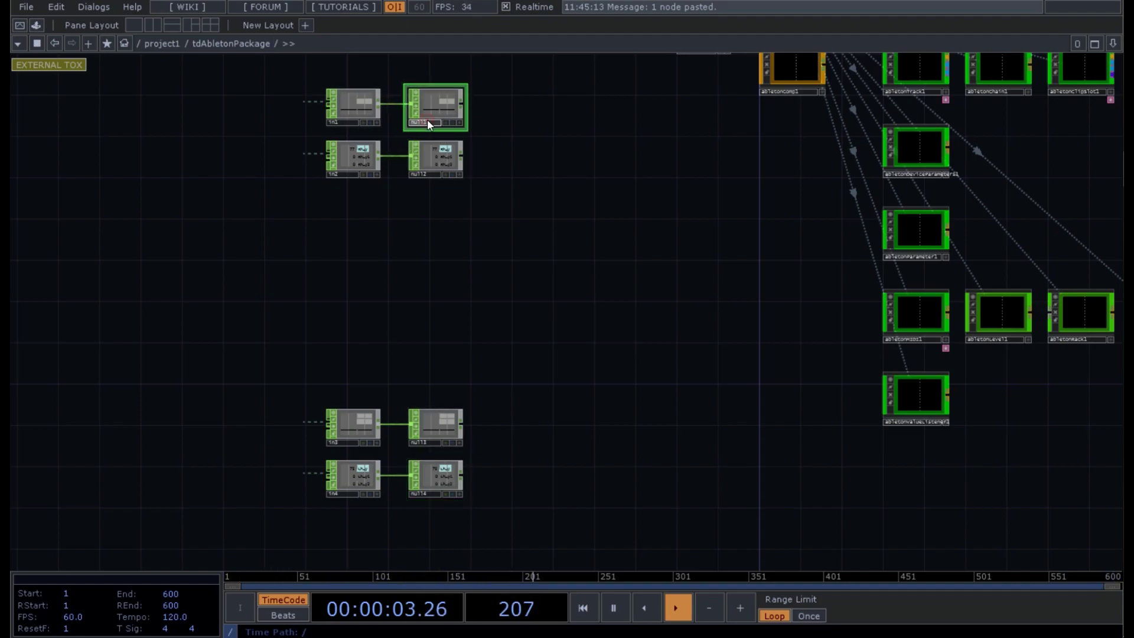
type("right")
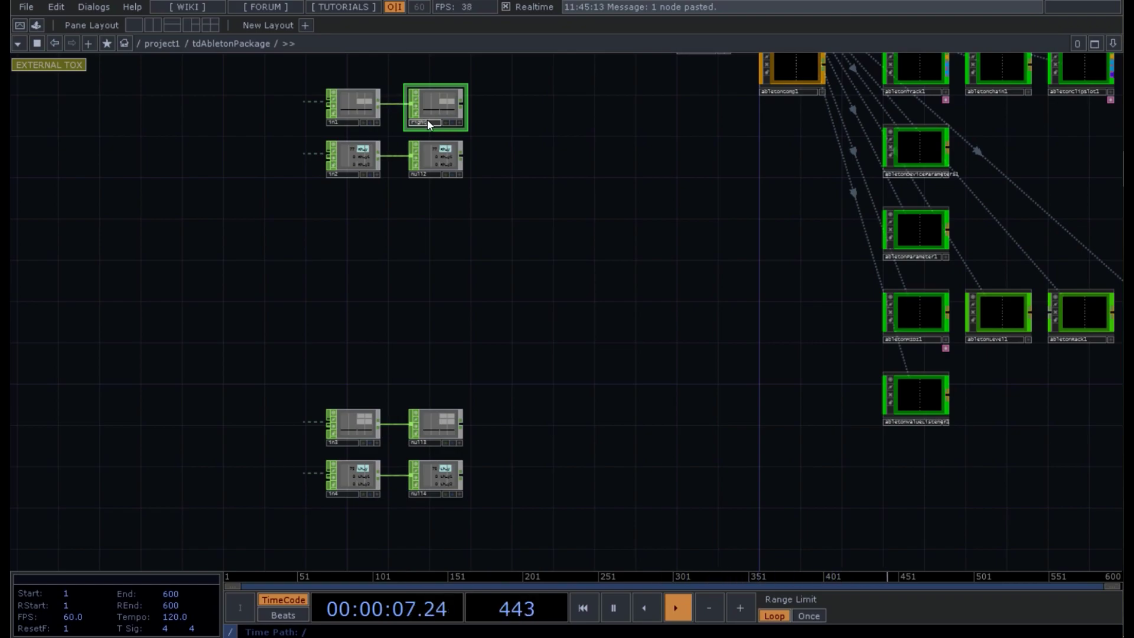
left_click(428, 442)
type("left")
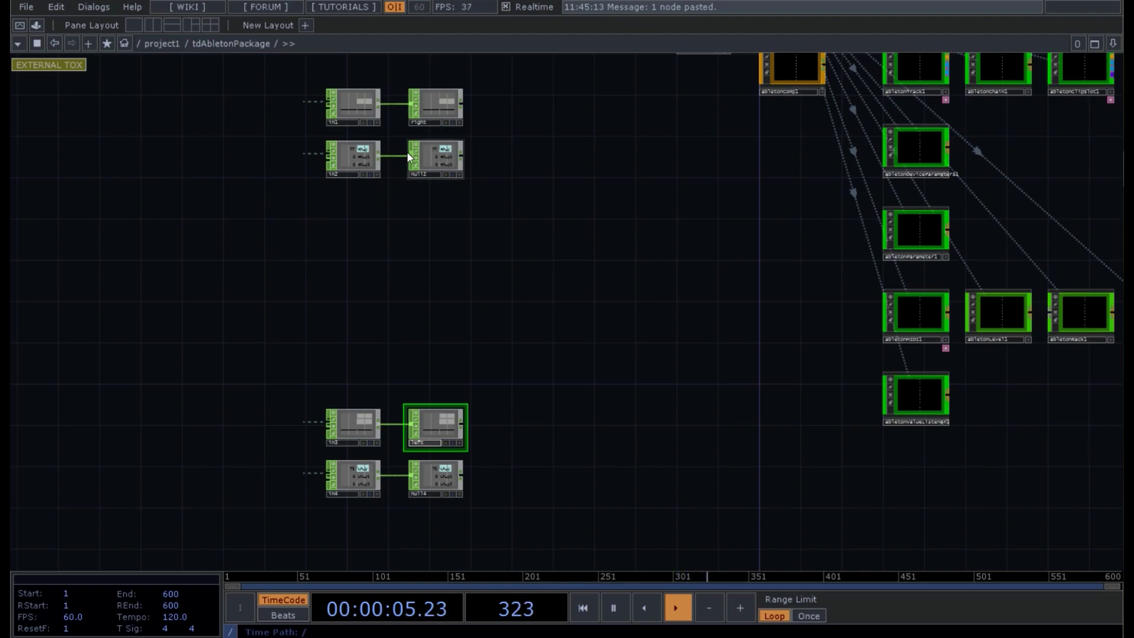
Rename the Null after in2 to notes and the Null after in4 to notes1
left_click(423, 172)
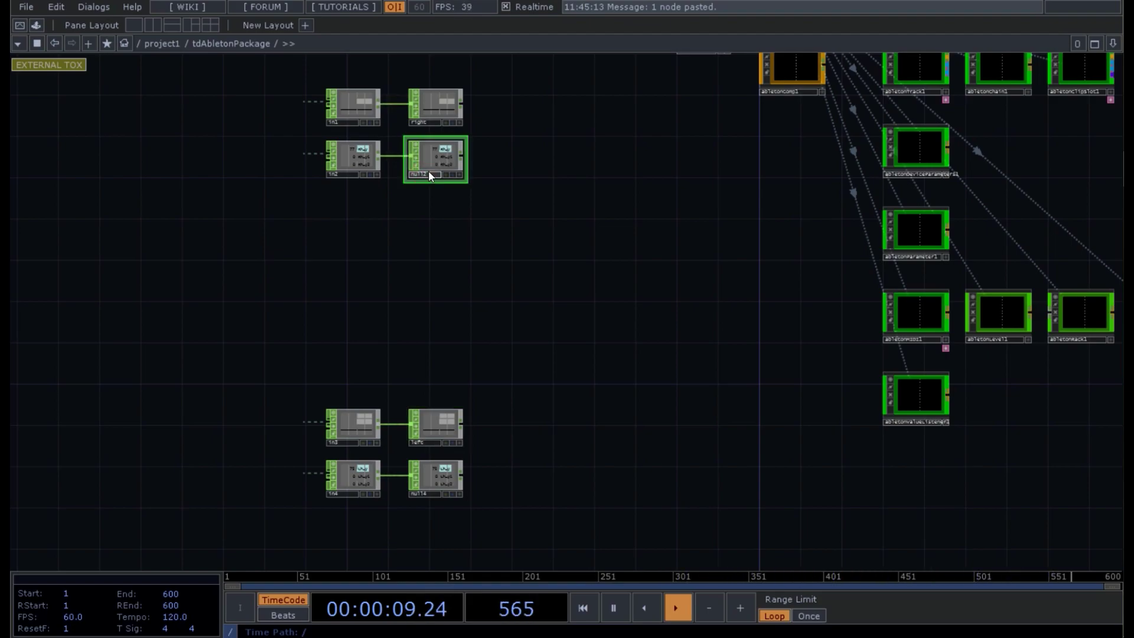
type("noq")
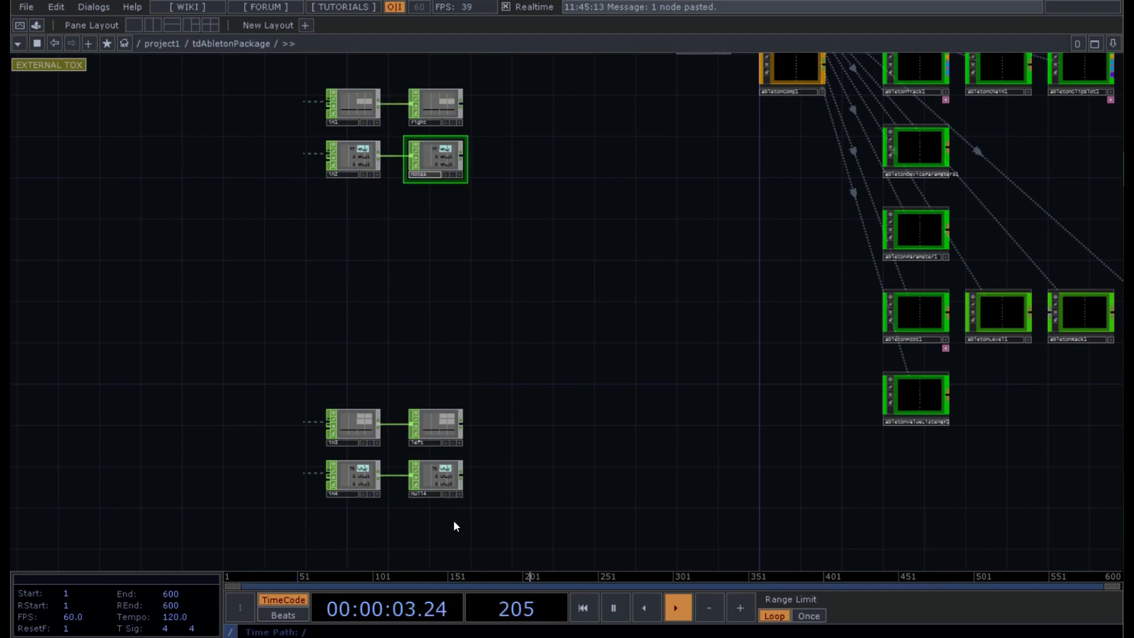
left_click(427, 492)
type("notes1")
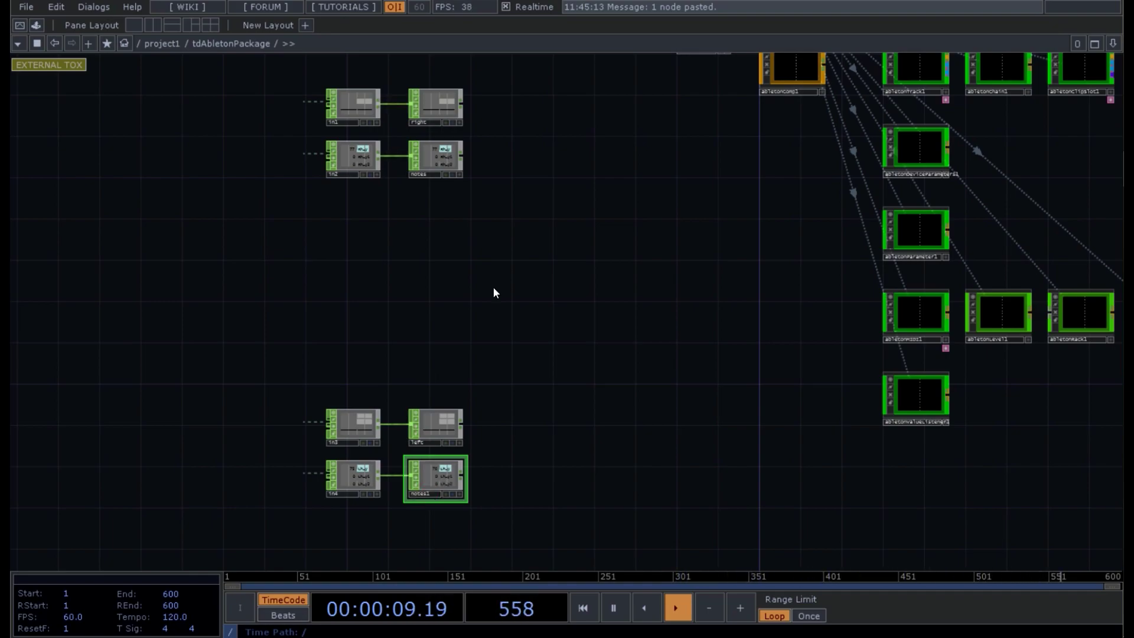
key("Return")
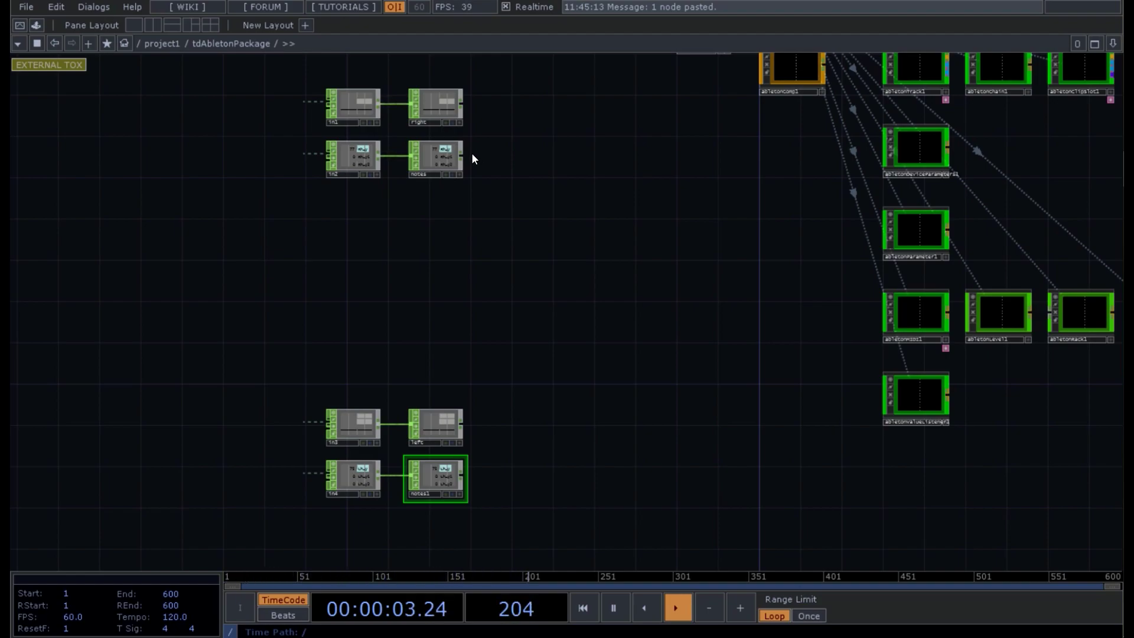
Place a Math CHOP beside notes and connect the output of notes to it
right_click(464, 155)
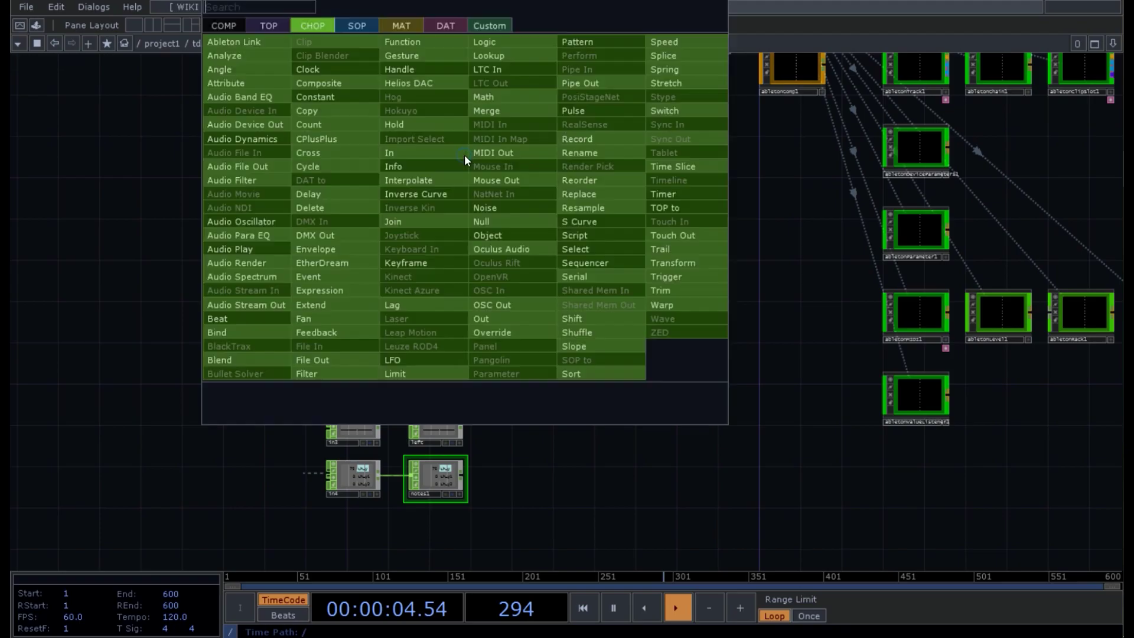
left_click(493, 228)
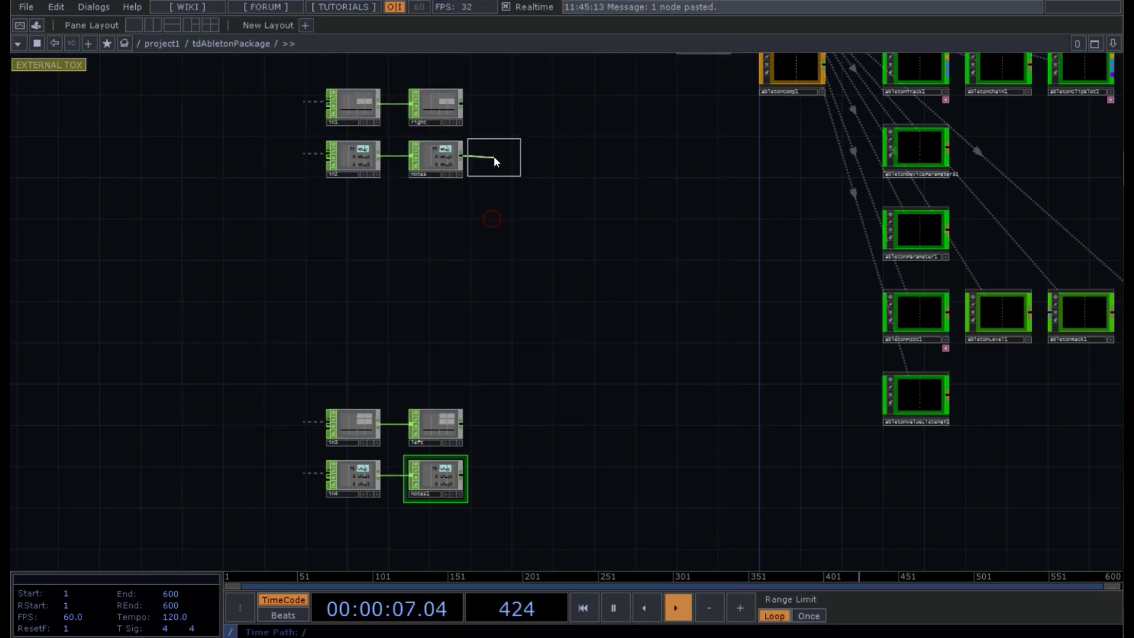
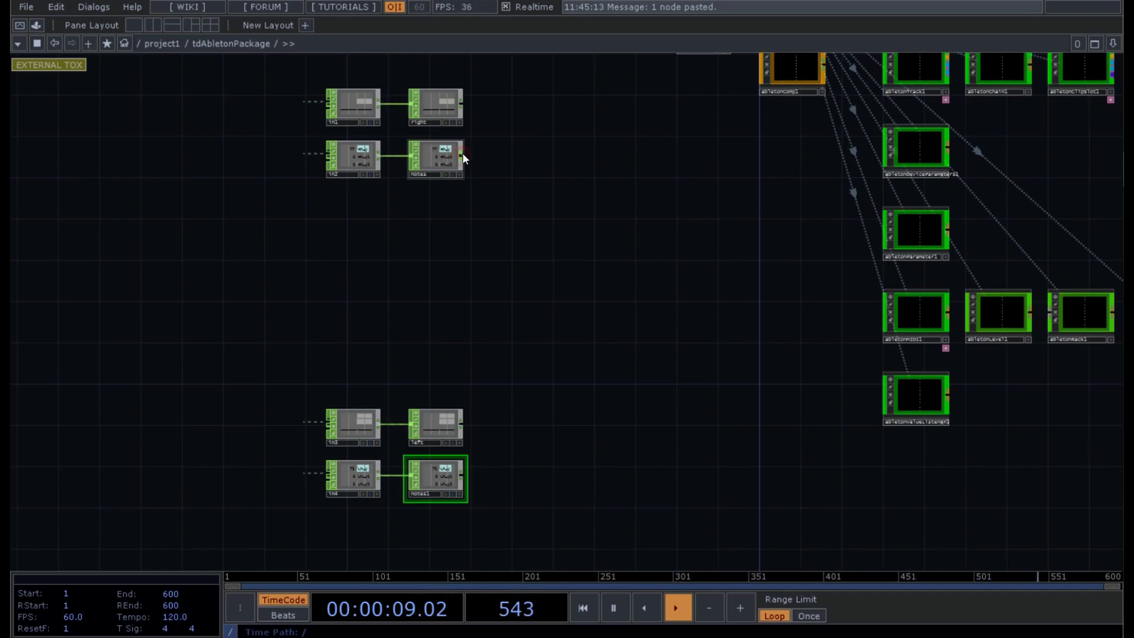
right_click(462, 153)
left_click(516, 13)
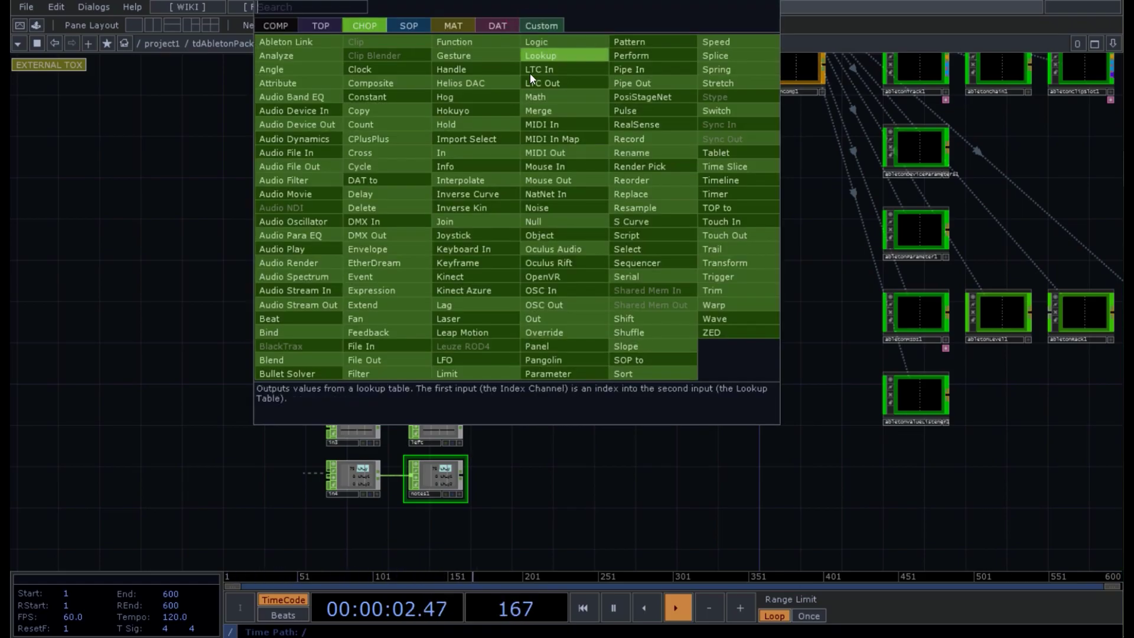
left_click(533, 97)
left_click(508, 157)
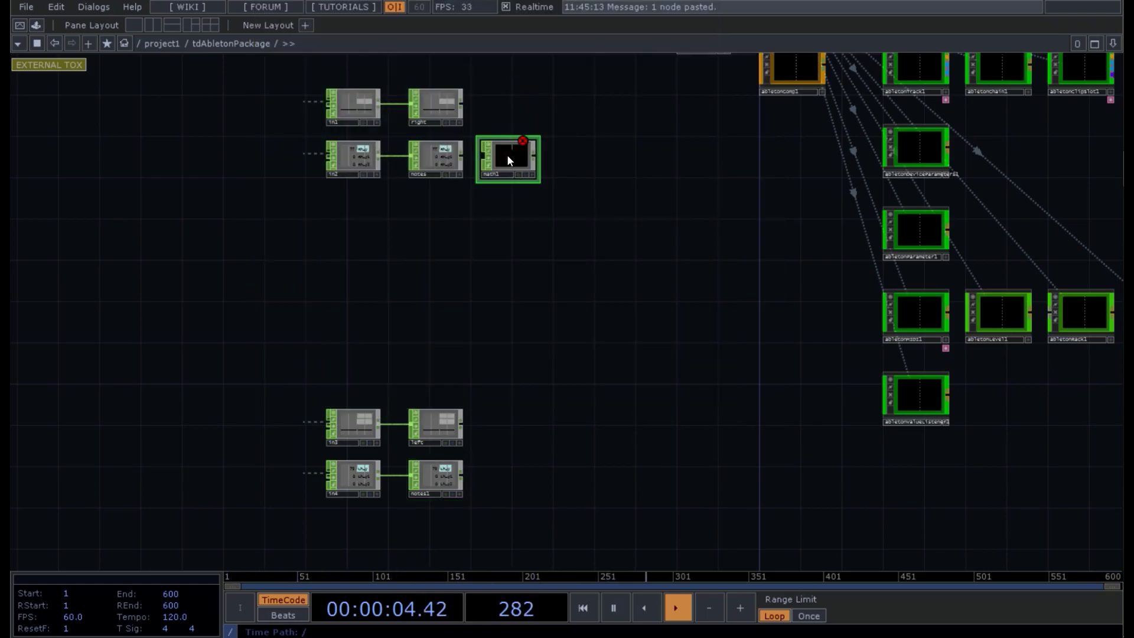
left_click_drag(461, 155, 487, 158)
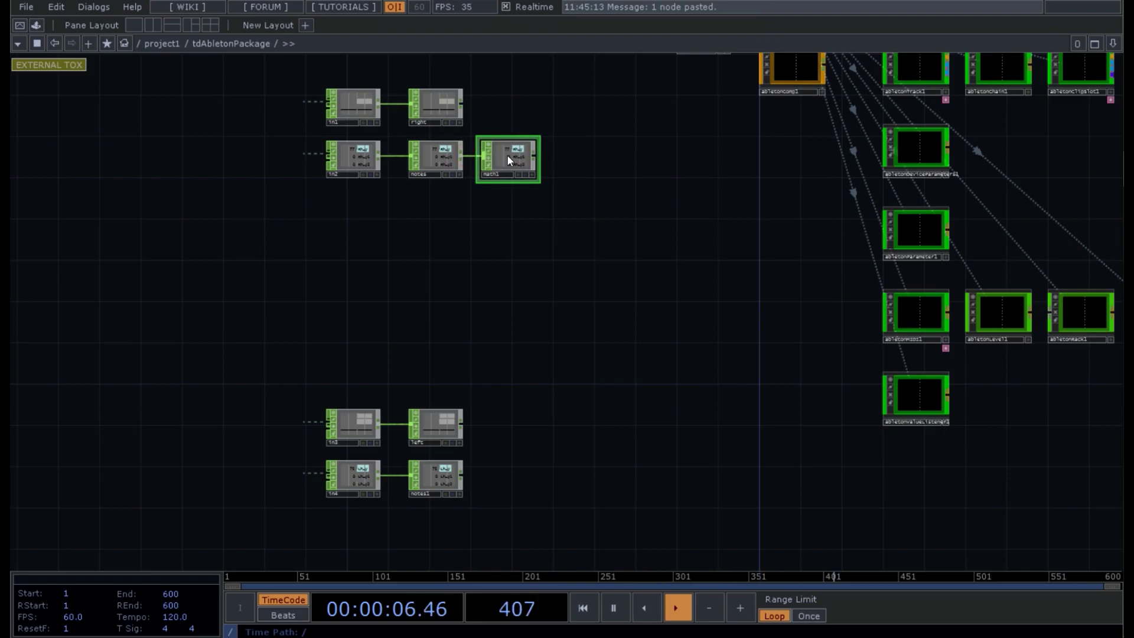
Set Combine Channels to Add on the Math CHOP that follows notes
key("p")
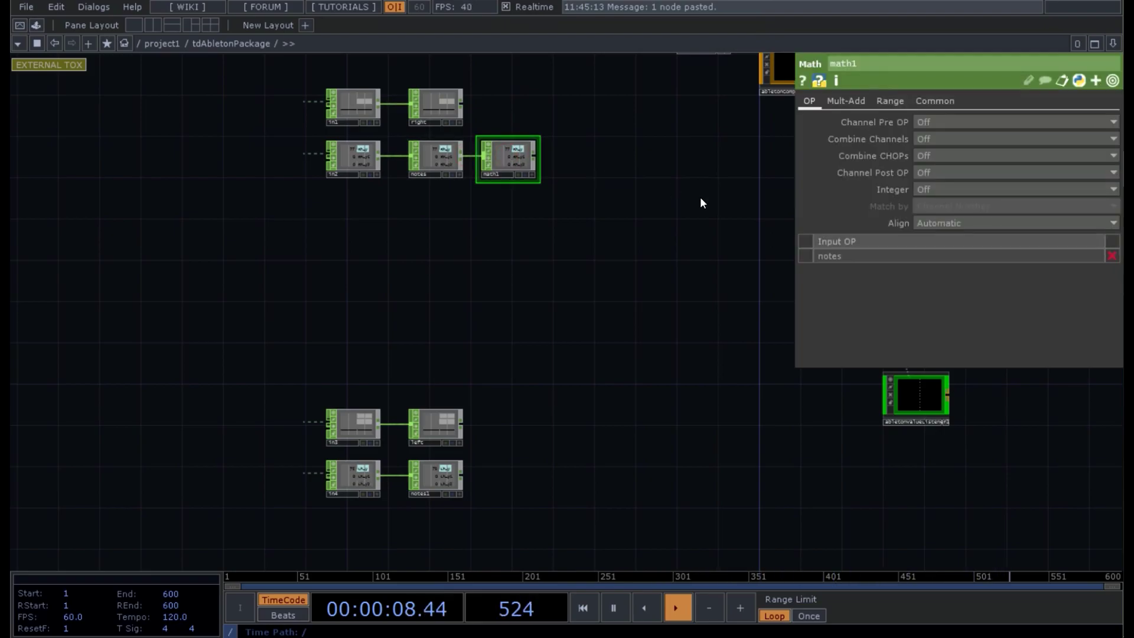
scroll(699, 197, "up", 4)
left_click_drag(448, 133, 588, 363)
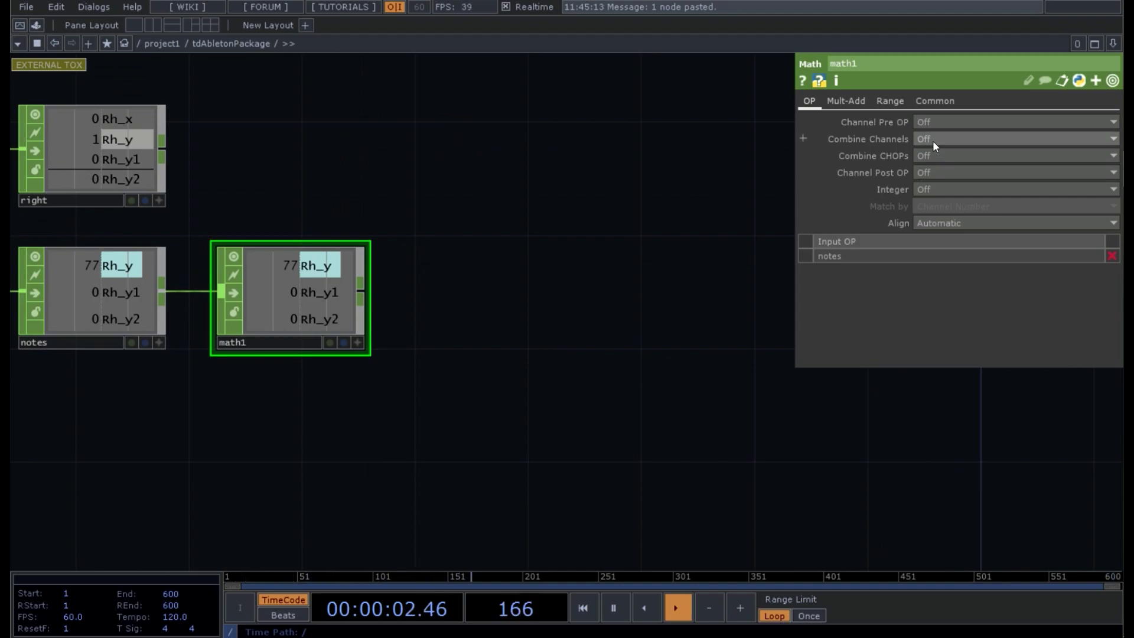
left_click(932, 140)
left_click(928, 166)
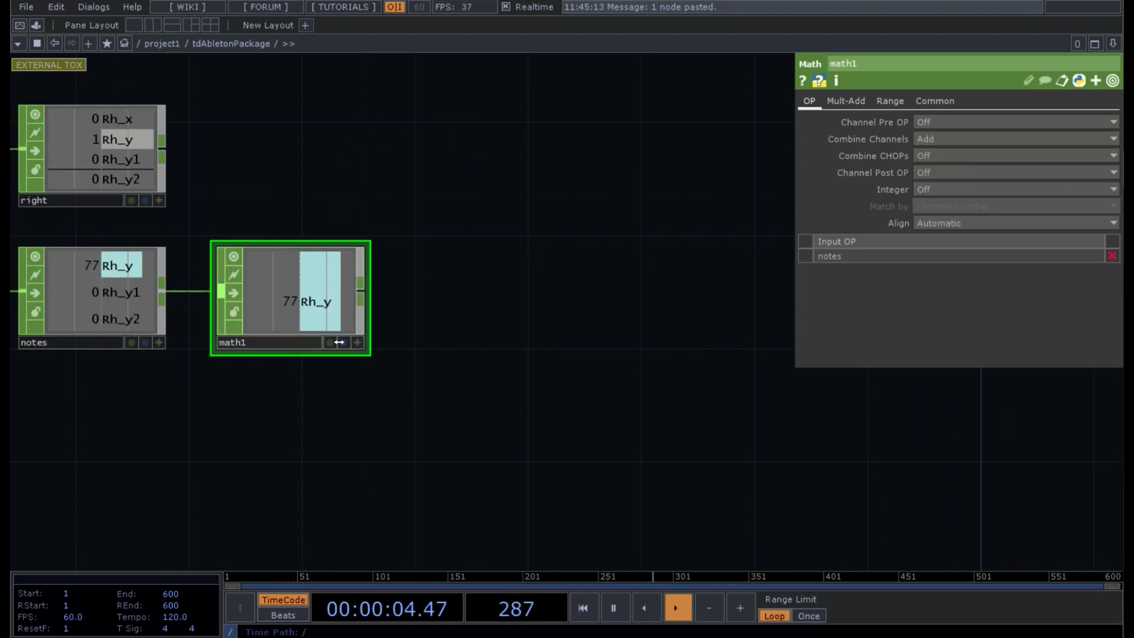
Add a Math CHOP to the output of notes1 and align it in that row
left_click_drag(309, 473, 392, 318)
scroll(392, 321, "down", 2)
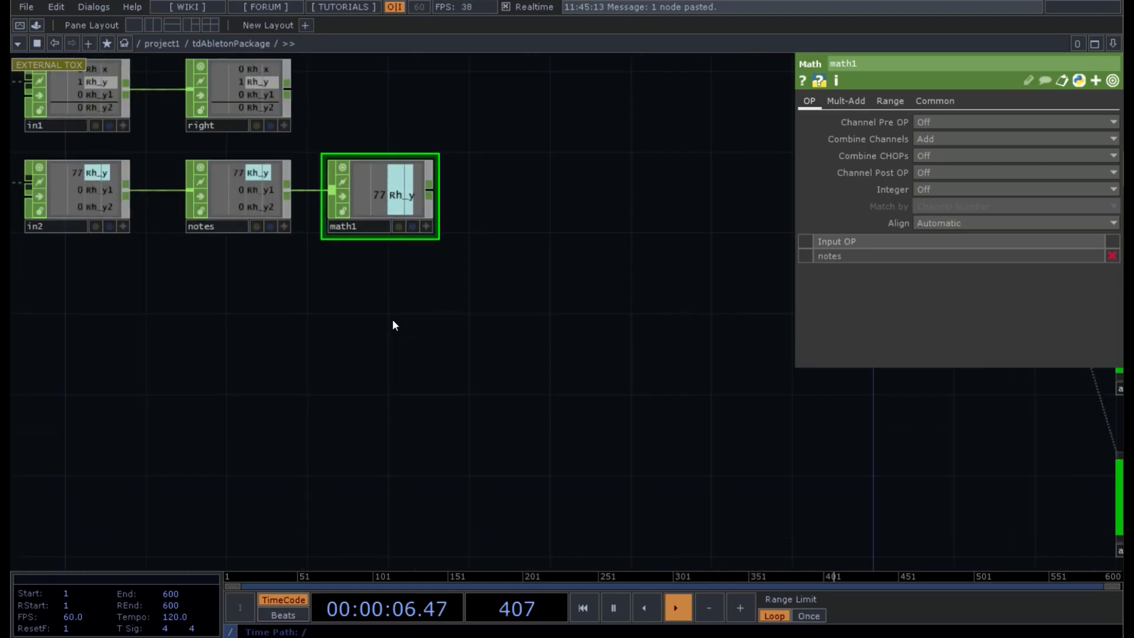
left_click_drag(377, 368, 384, 314)
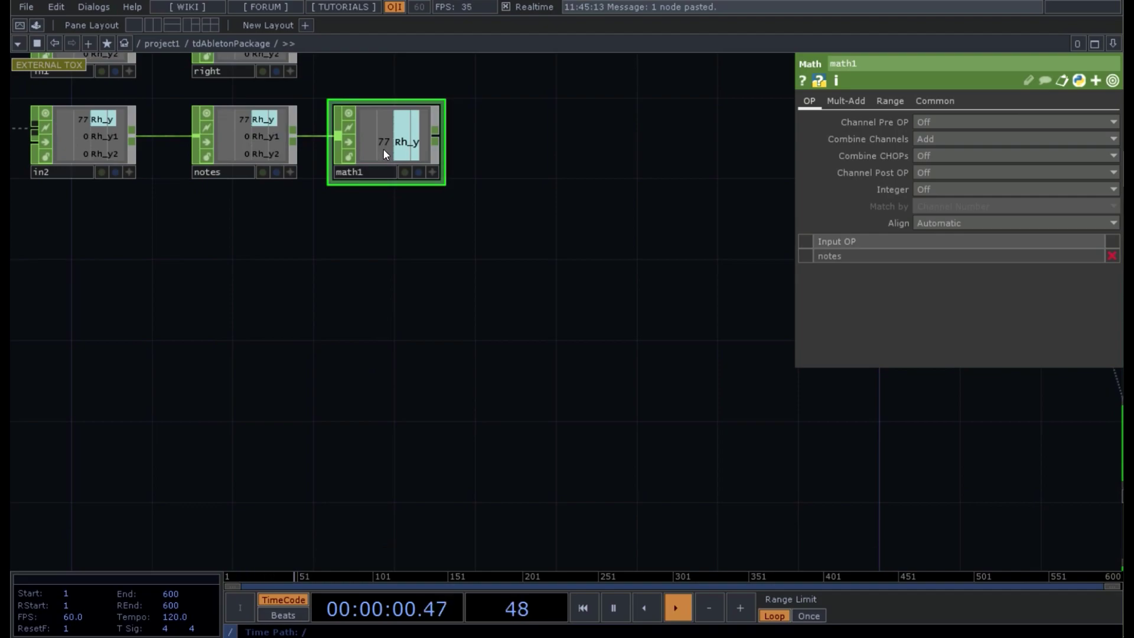
scroll(351, 295, "down", 5)
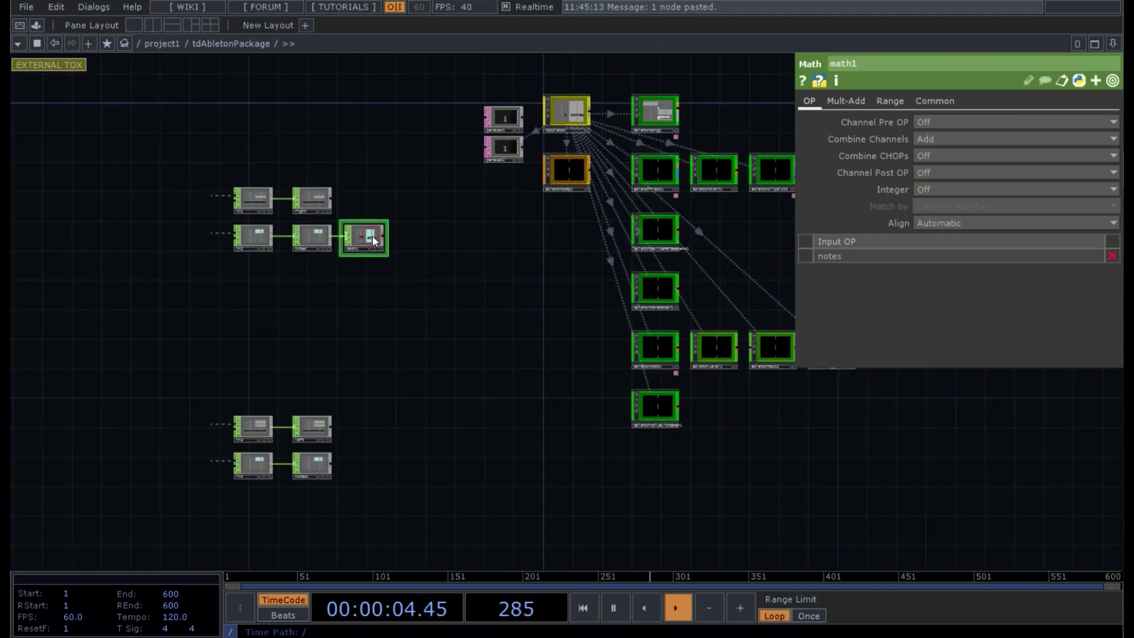
right_click(330, 464)
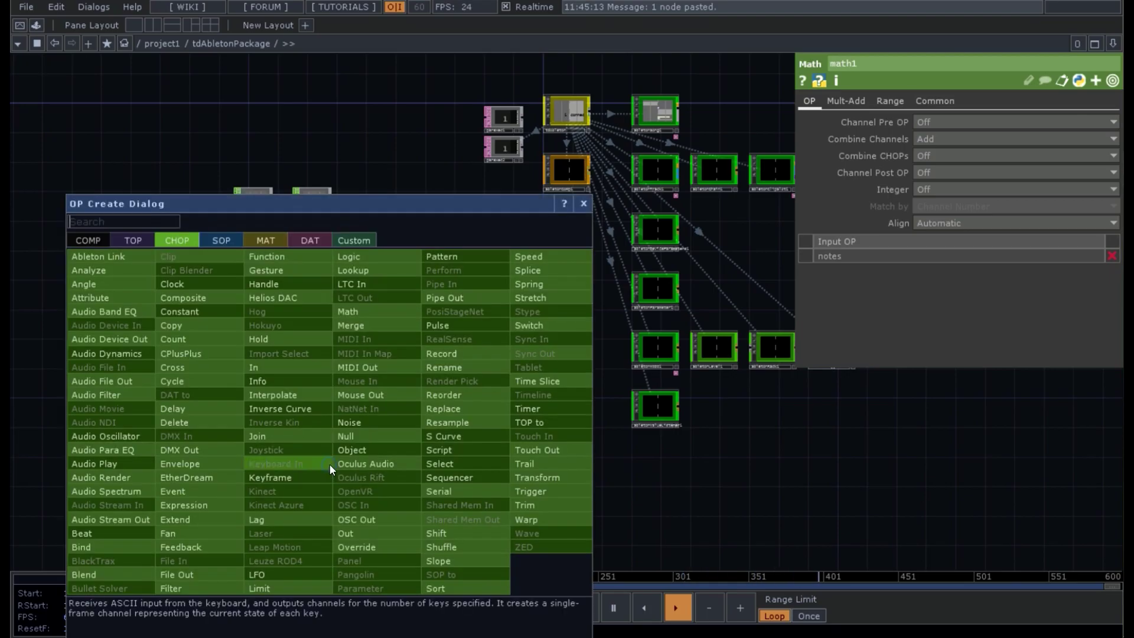
left_click(382, 311)
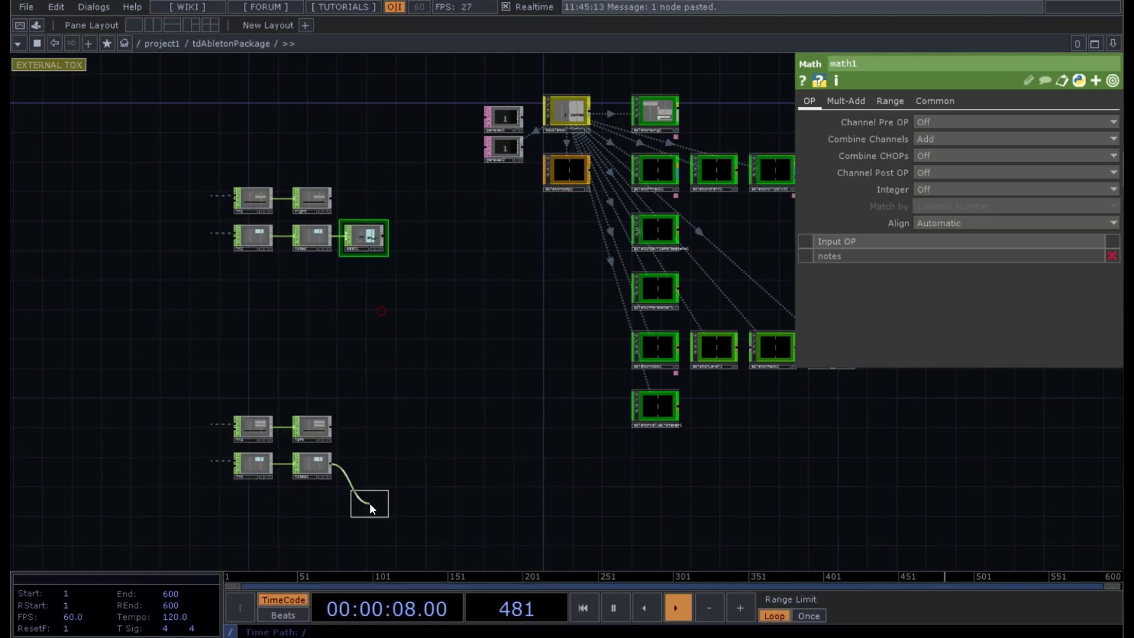
left_click(363, 461)
left_click_drag(537, 389, 358, 462)
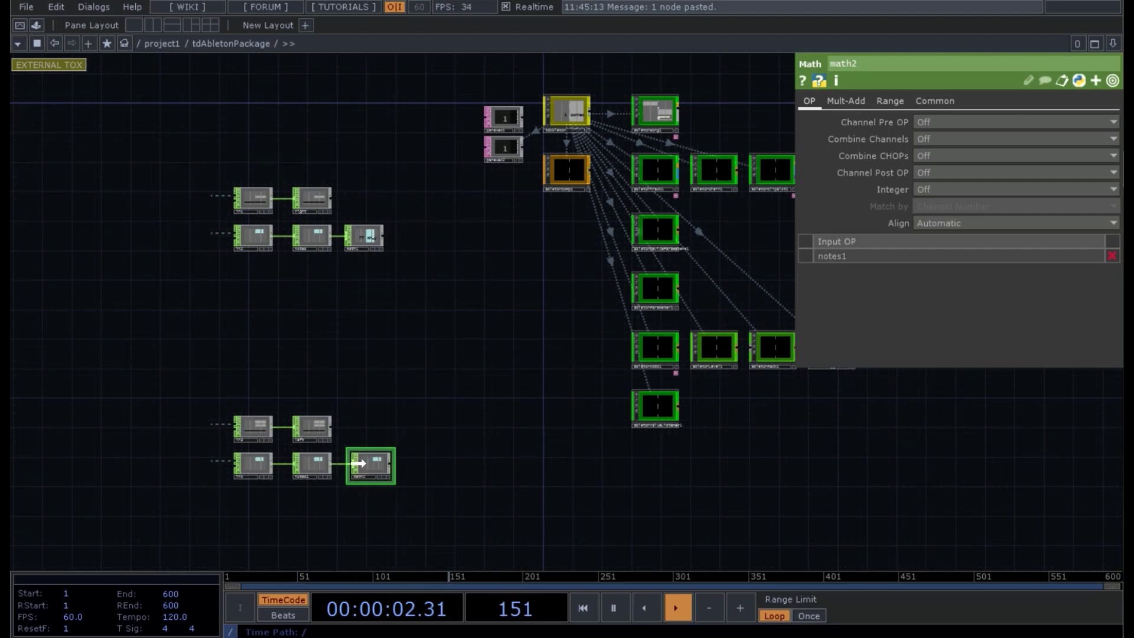
Set Combine Channels to Add on the Math CHOP that follows notes1
left_click(989, 154)
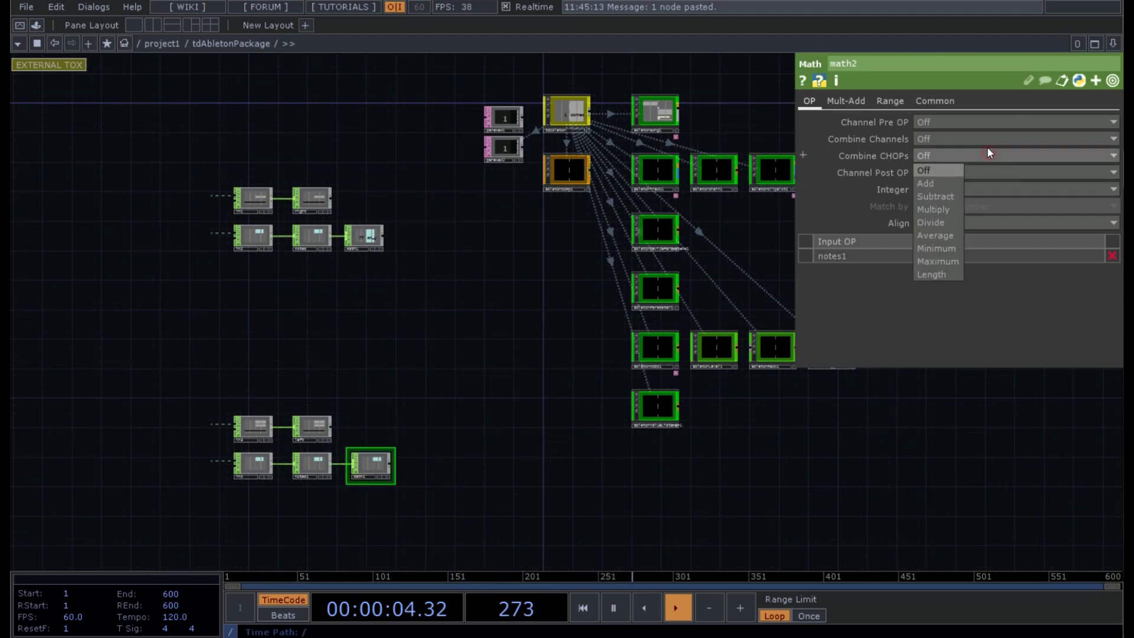
left_click(987, 144)
left_click(944, 167)
Rename the Math CHOP that follows notes as R_notes
left_click_drag(398, 346, 557, 351)
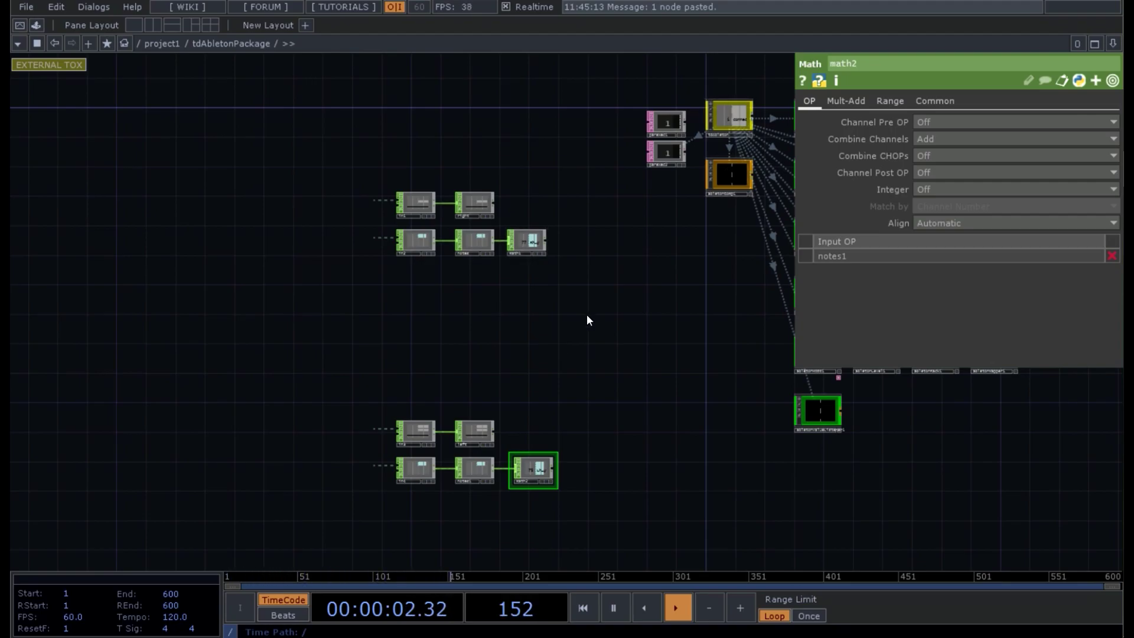
scroll(587, 315, "up", 3)
left_click_drag(584, 366, 633, 467)
left_click_drag(587, 389, 630, 463)
scroll(630, 463, "up", 6)
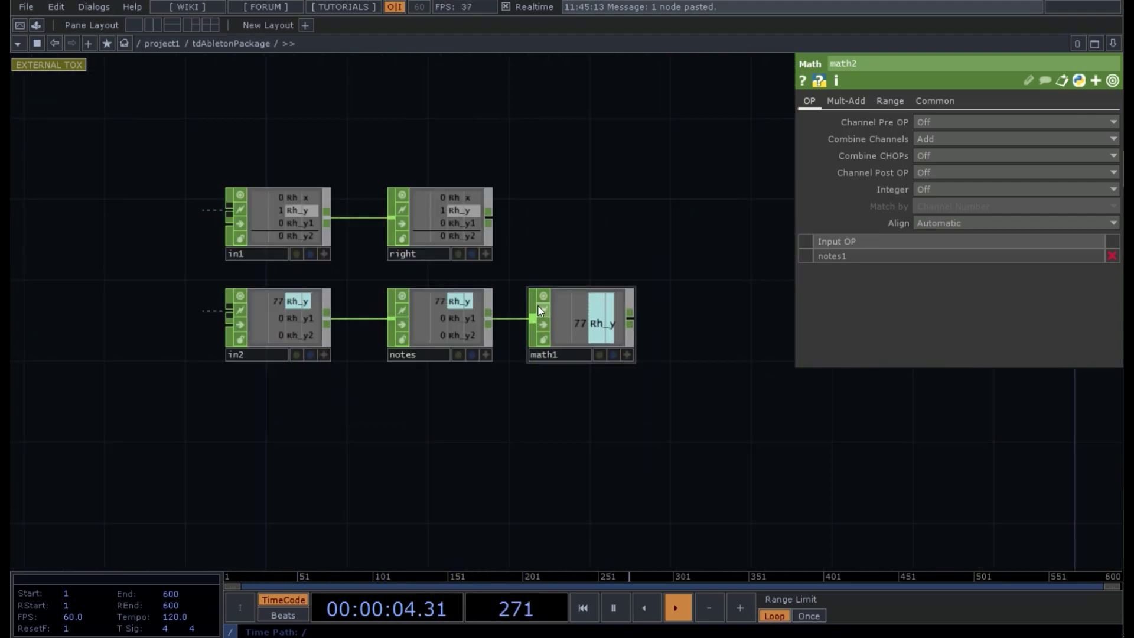
left_click(562, 355)
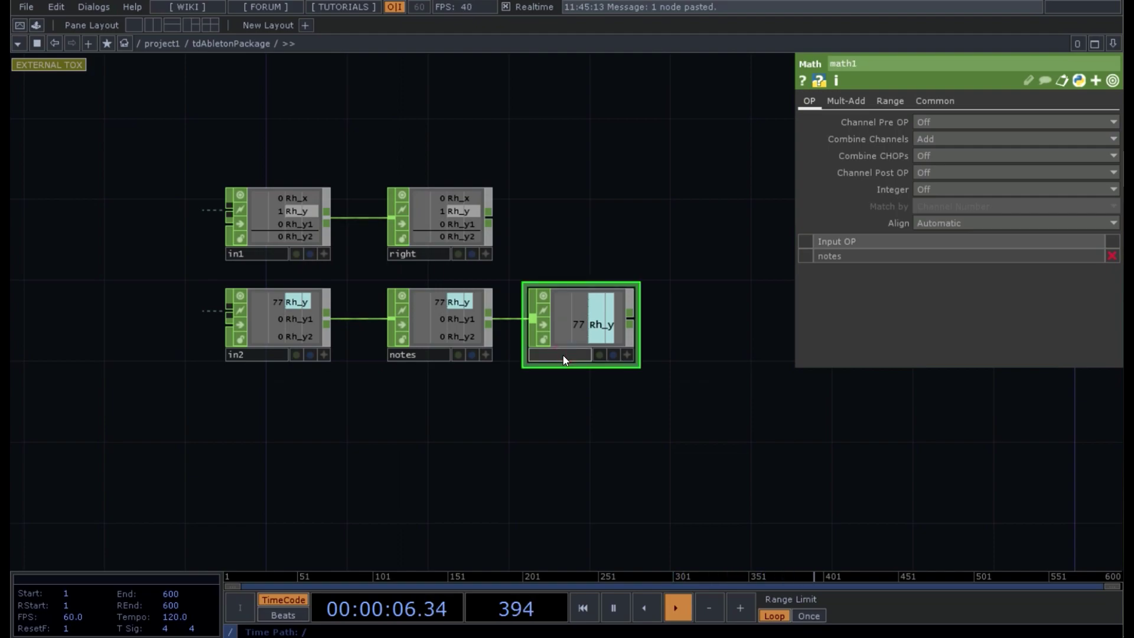
type("R_n")
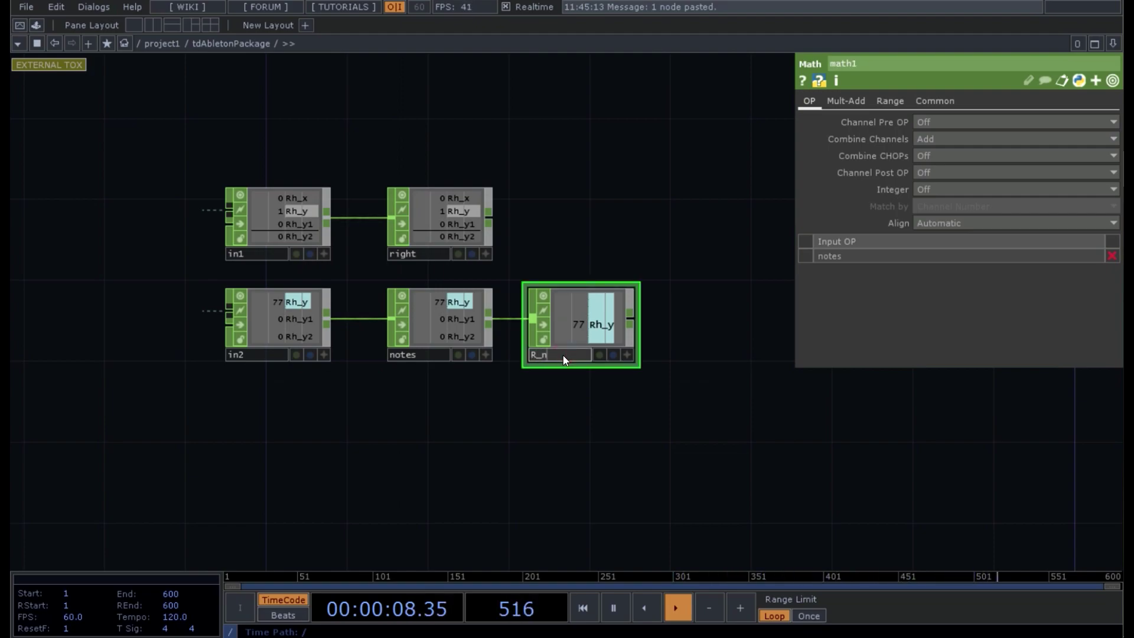
type("otes")
key("Return")
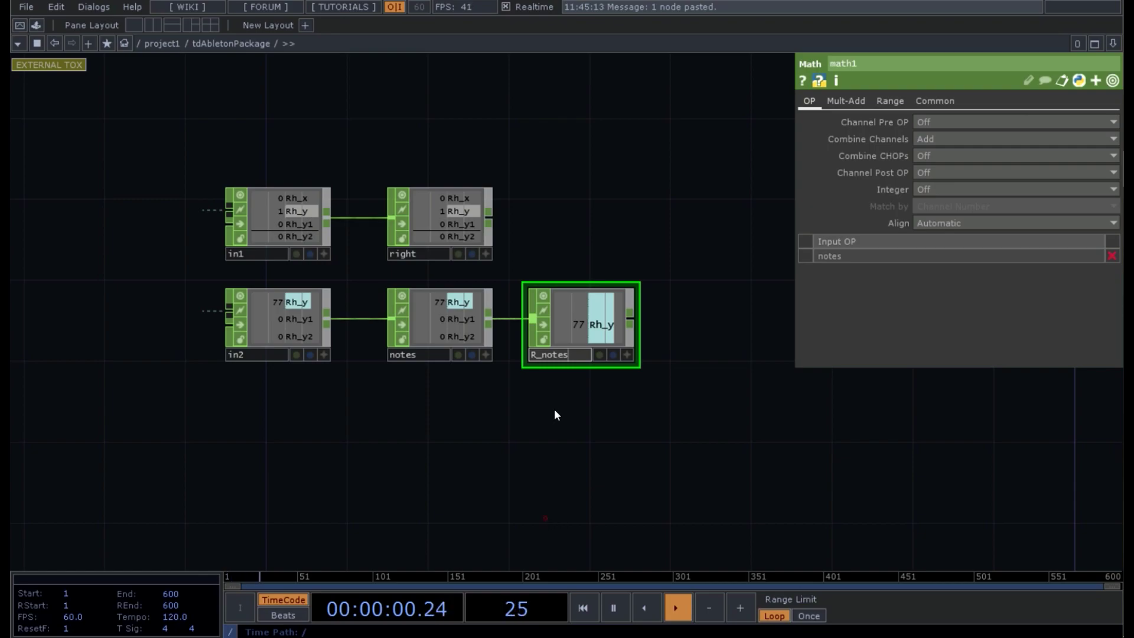
Rename the Math CHOP that follows notes1 as L_notes
left_click_drag(580, 415, 588, 116)
left_click_drag(542, 274, 498, 41)
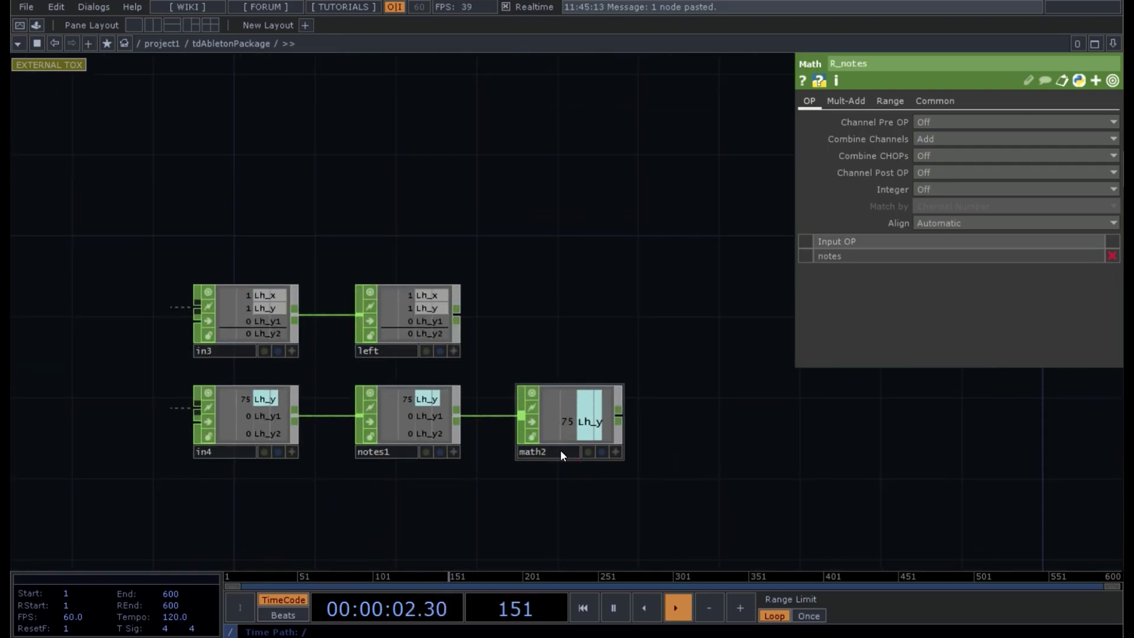
left_click(559, 450)
type("L_")
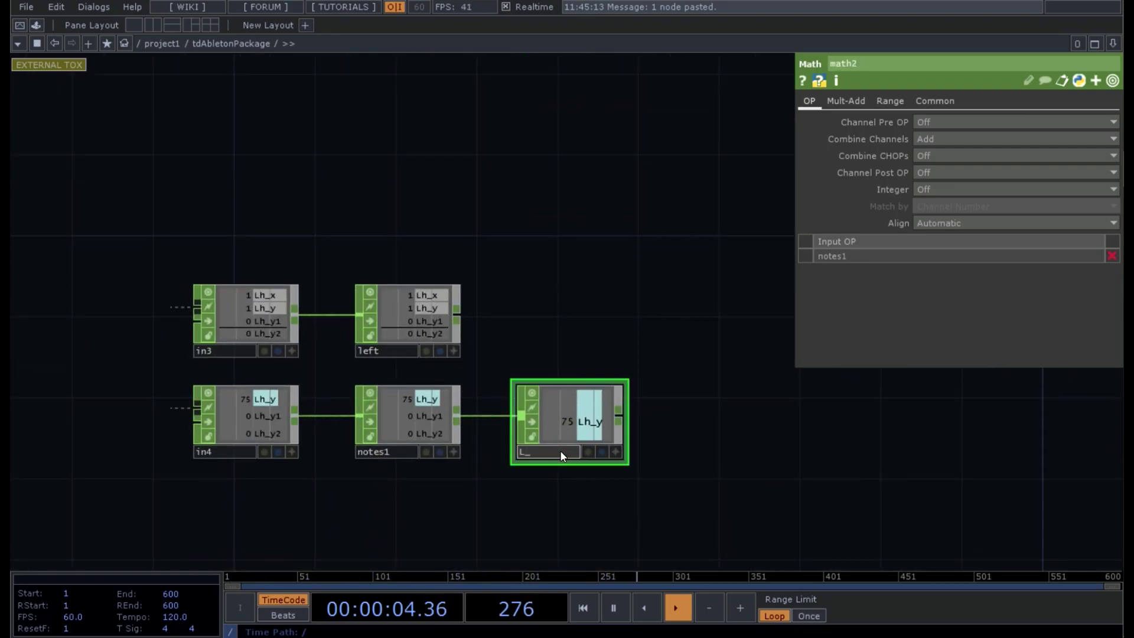
type("no")
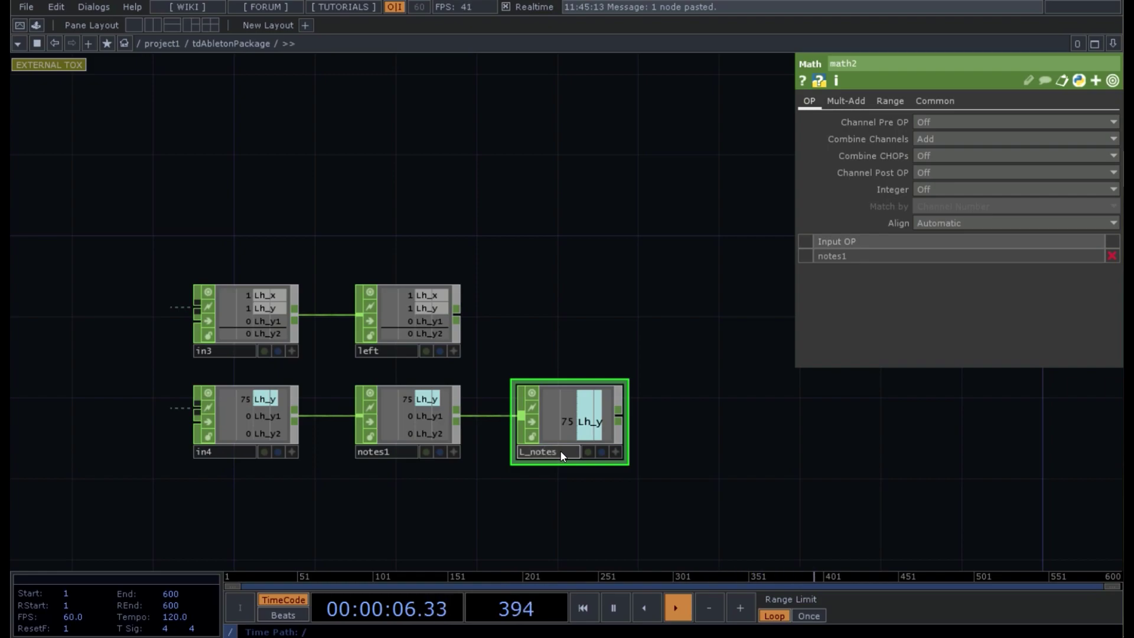
type("tes")
key("Return")
Move the abletonMIDI1 component into the empty area between the R_notes and L_notes chains
key("p")
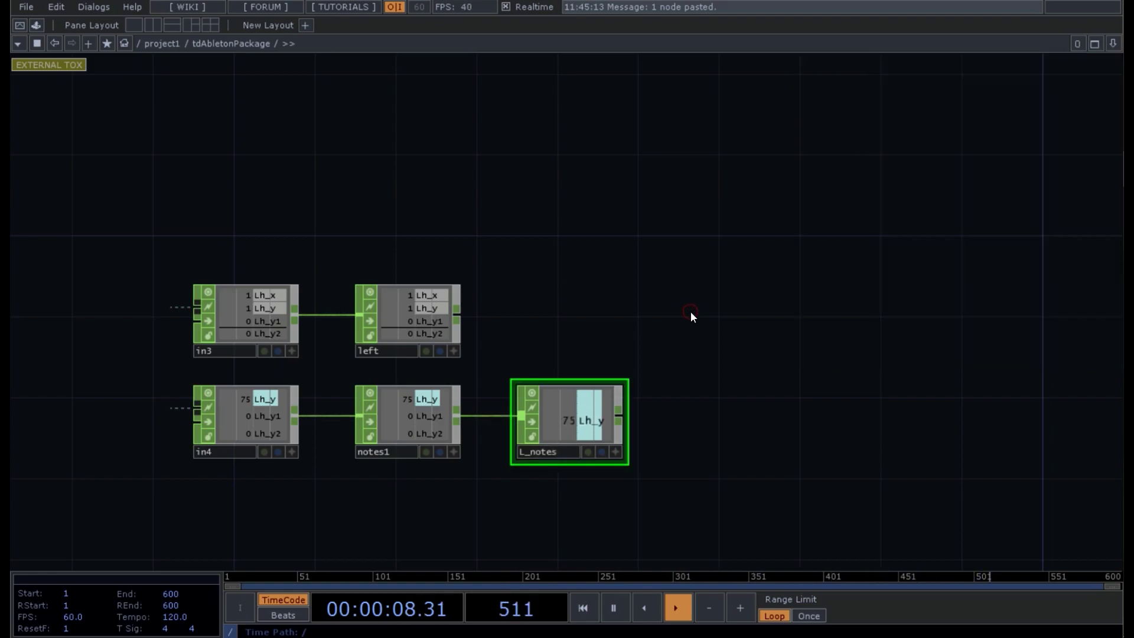
scroll(762, 155, "down", 5)
left_click_drag(858, 131, 722, 326)
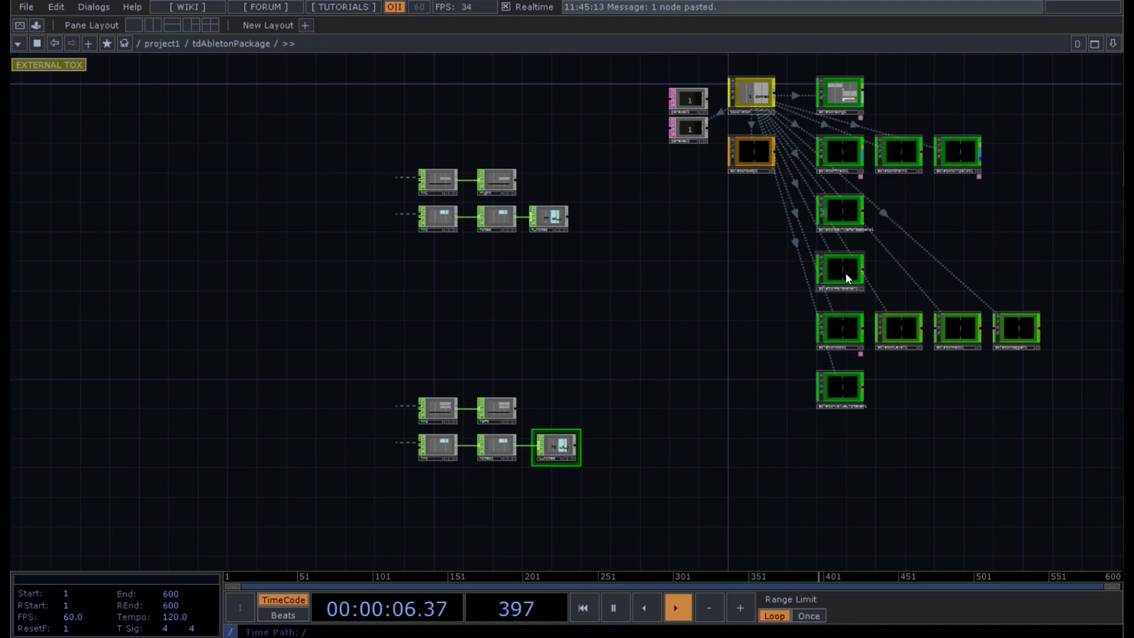
scroll(830, 342, "up", 3)
left_click_drag(852, 328, 466, 296)
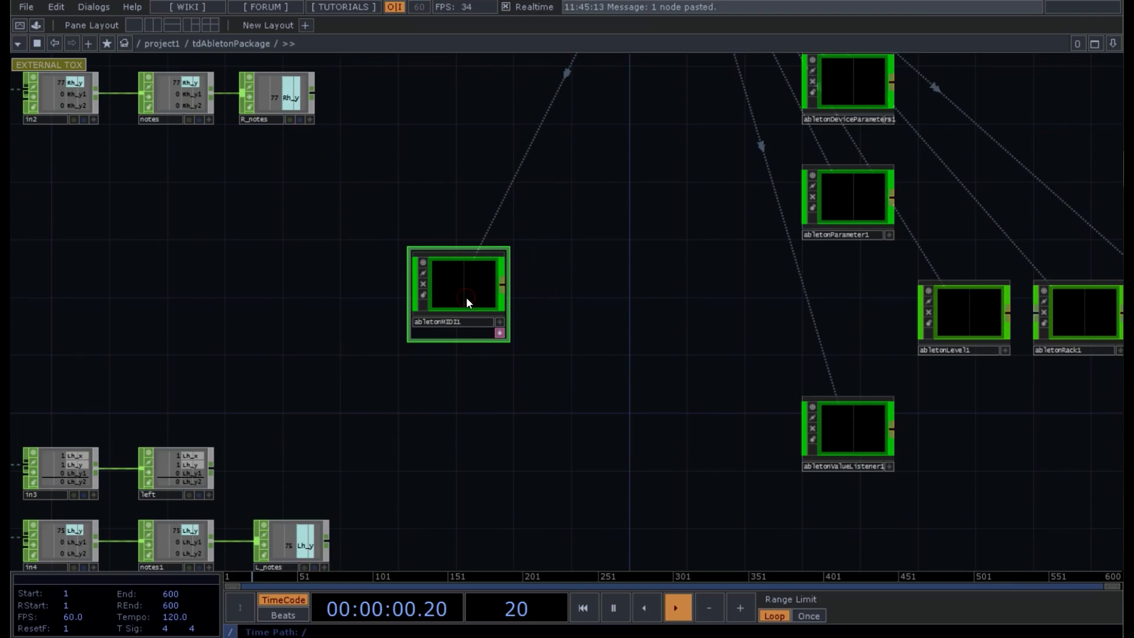
Assign abletonMIDI1 to the track 1-Electric PIano1 Soft and add a TDA MIDI device to it
key("p")
left_click(969, 140)
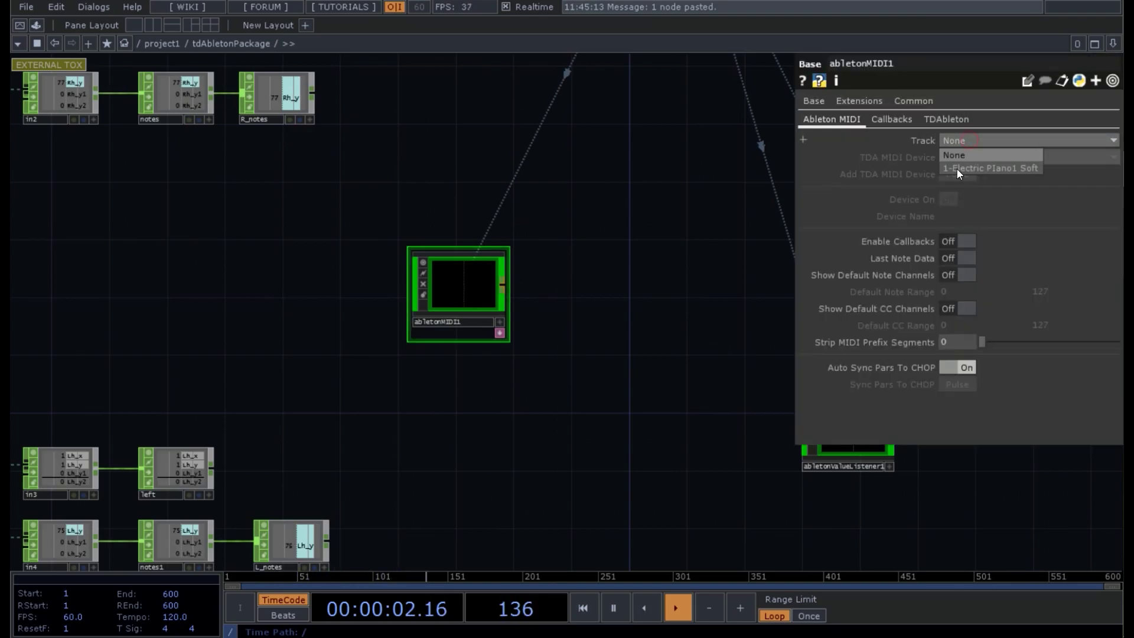
left_click(959, 167)
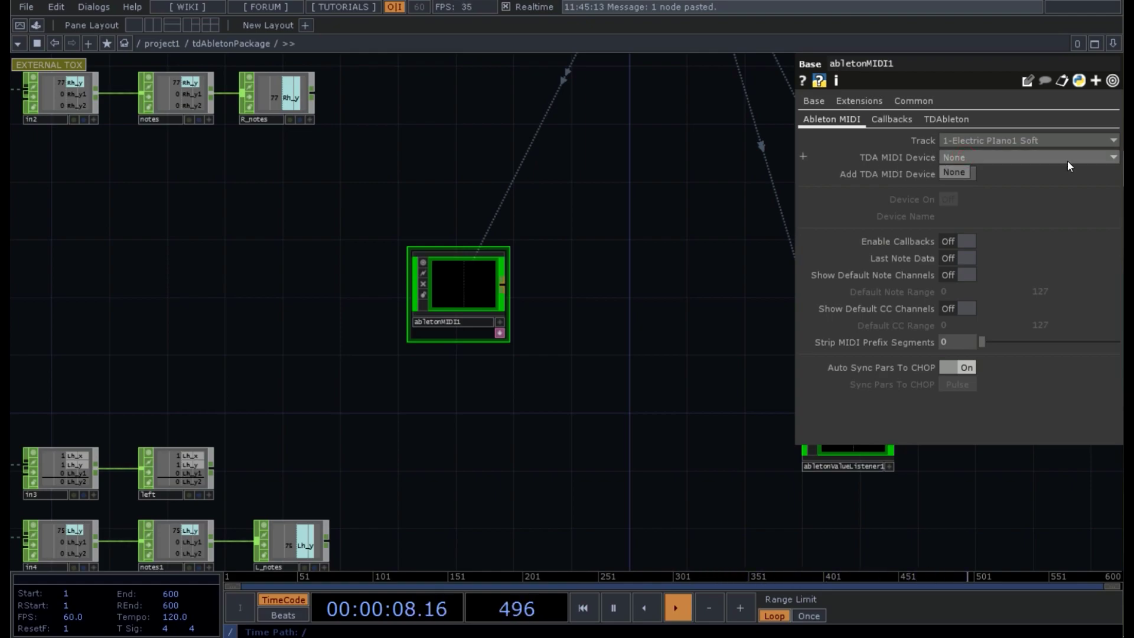
left_click(959, 173)
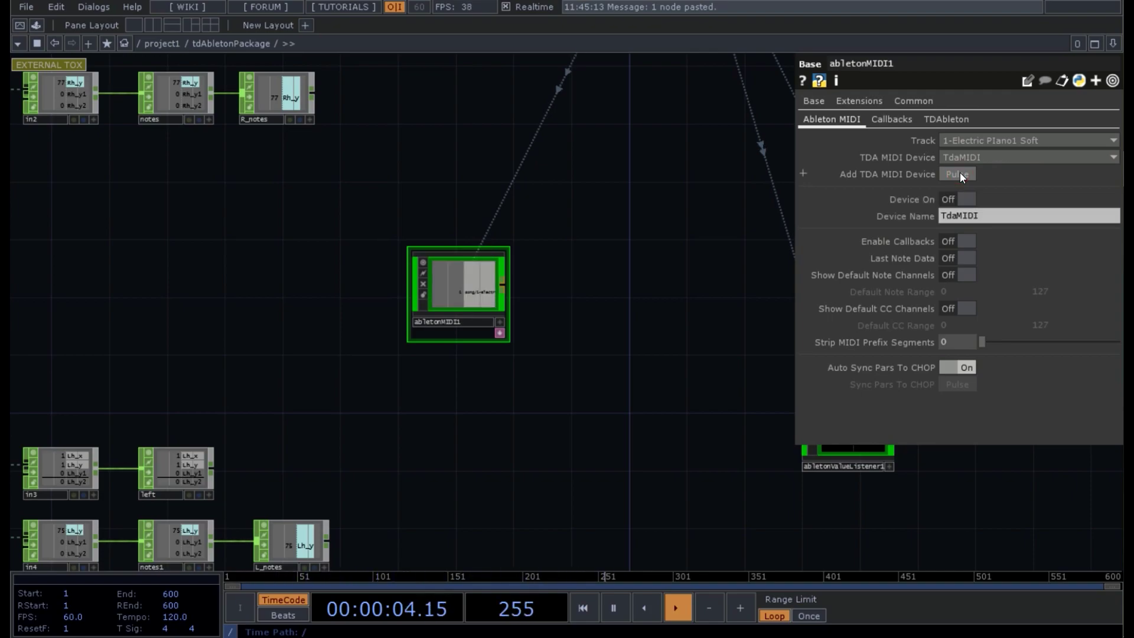
Add a CHOP Execute DAT beside the R_notes Math CHOP
left_click_drag(434, 221, 486, 387)
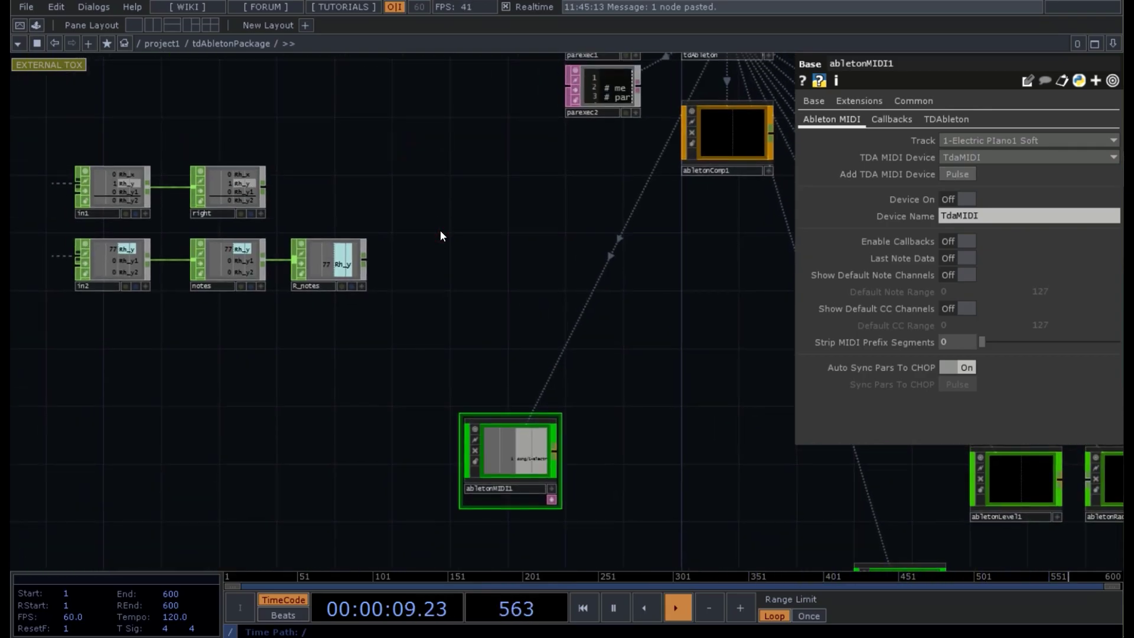
key("Tab")
left_click(421, 55)
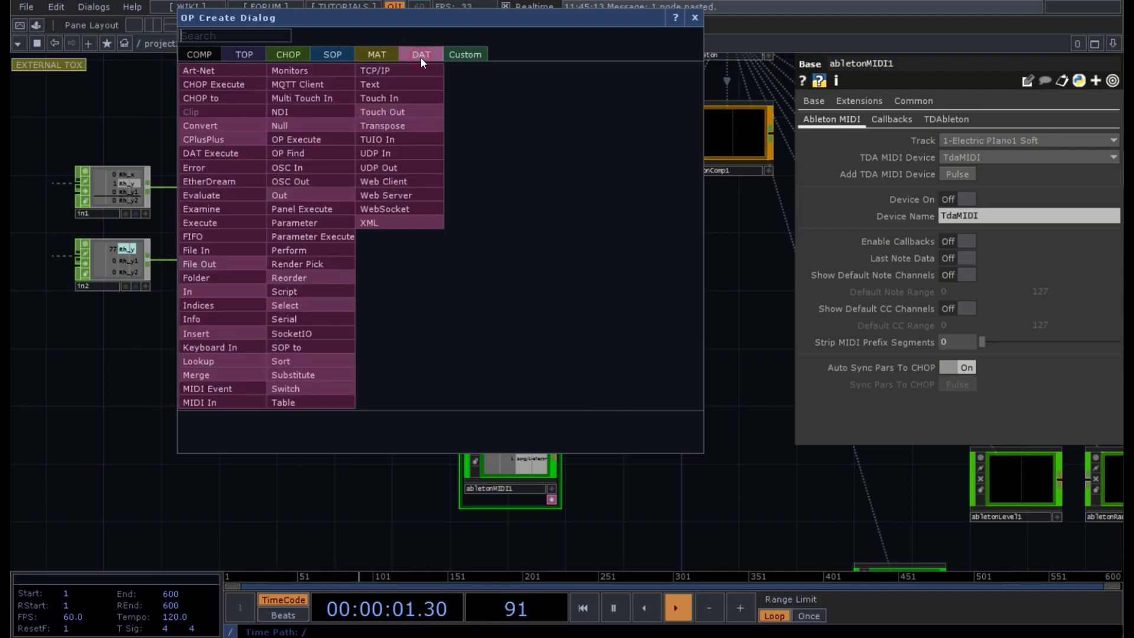
left_click(222, 83)
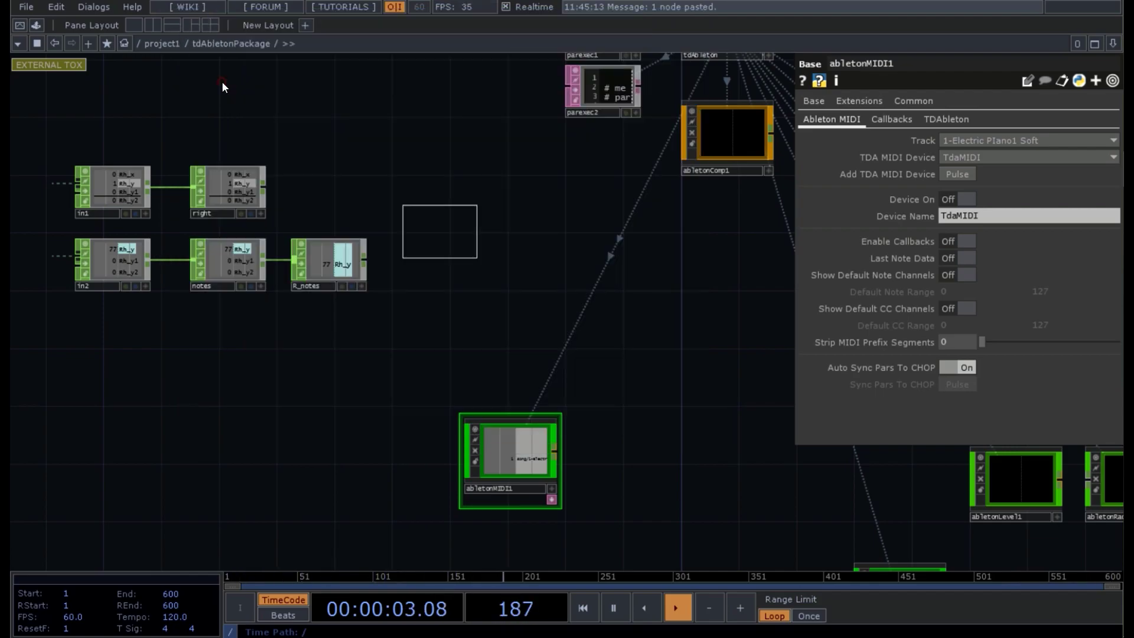
left_click(514, 252)
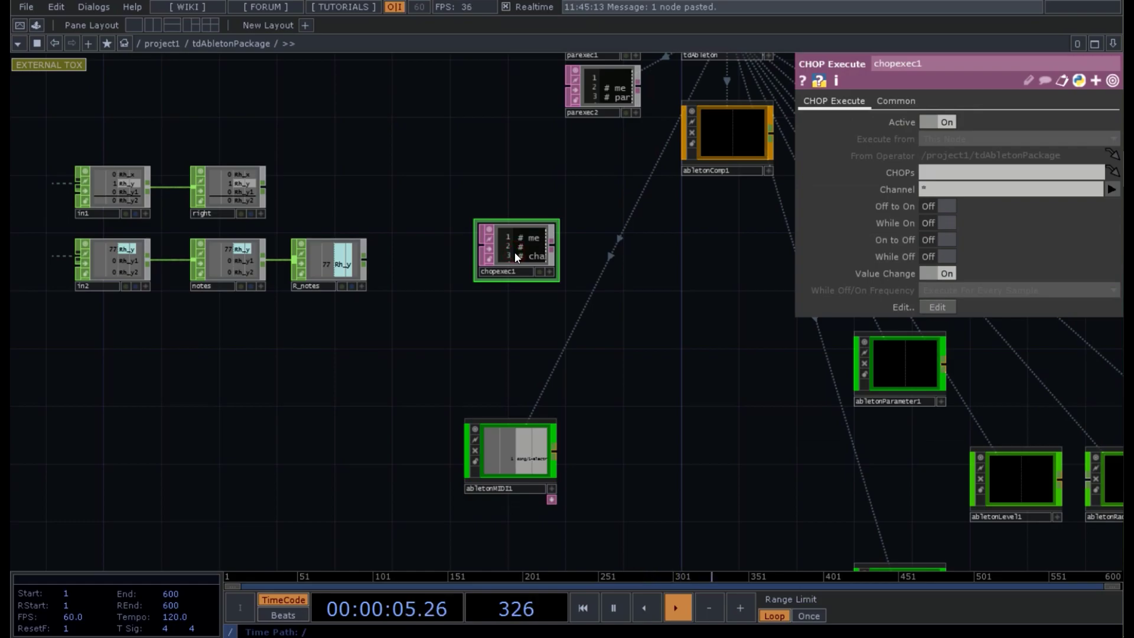
Duplicate the CHOP Execute DAT and place the copy beside the left-hand chain
key("ctrl+c")
key("ctrl+v")
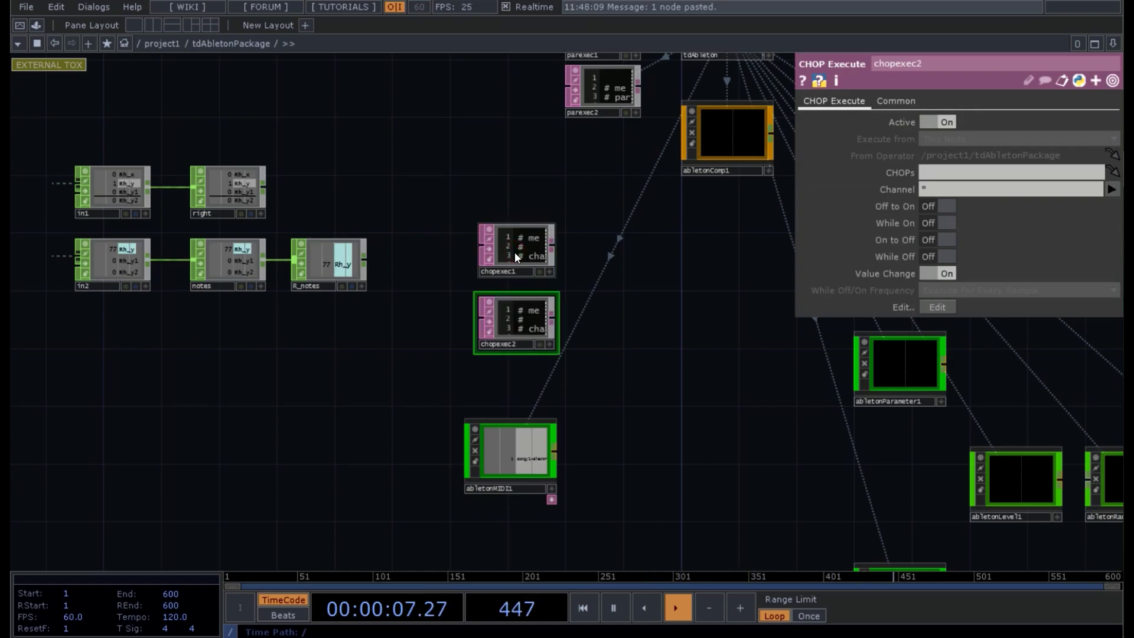
left_click_drag(664, 507, 660, 323)
left_click_drag(532, 139, 500, 463)
left_click_drag(398, 263, 384, 474)
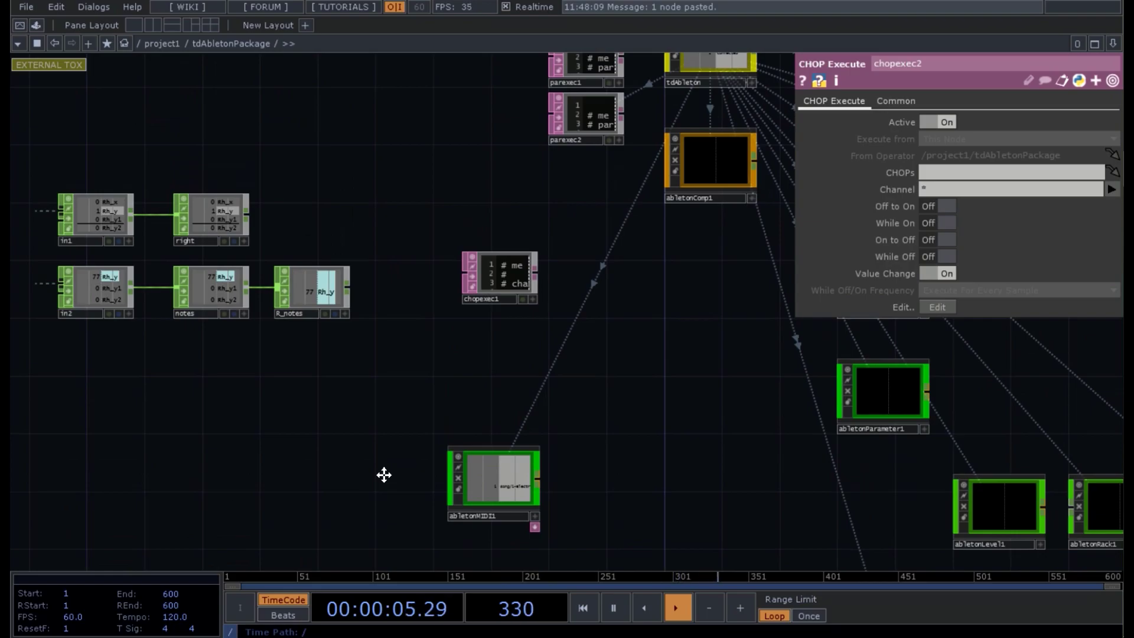
left_click_drag(207, 211, 898, 177)
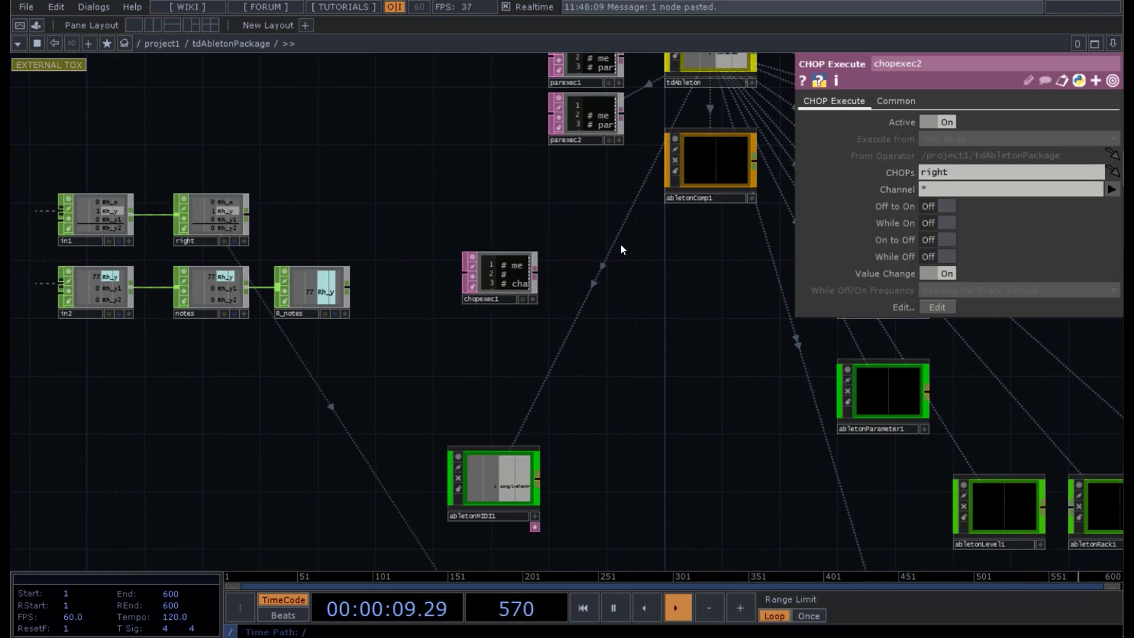
key("ctrl+z")
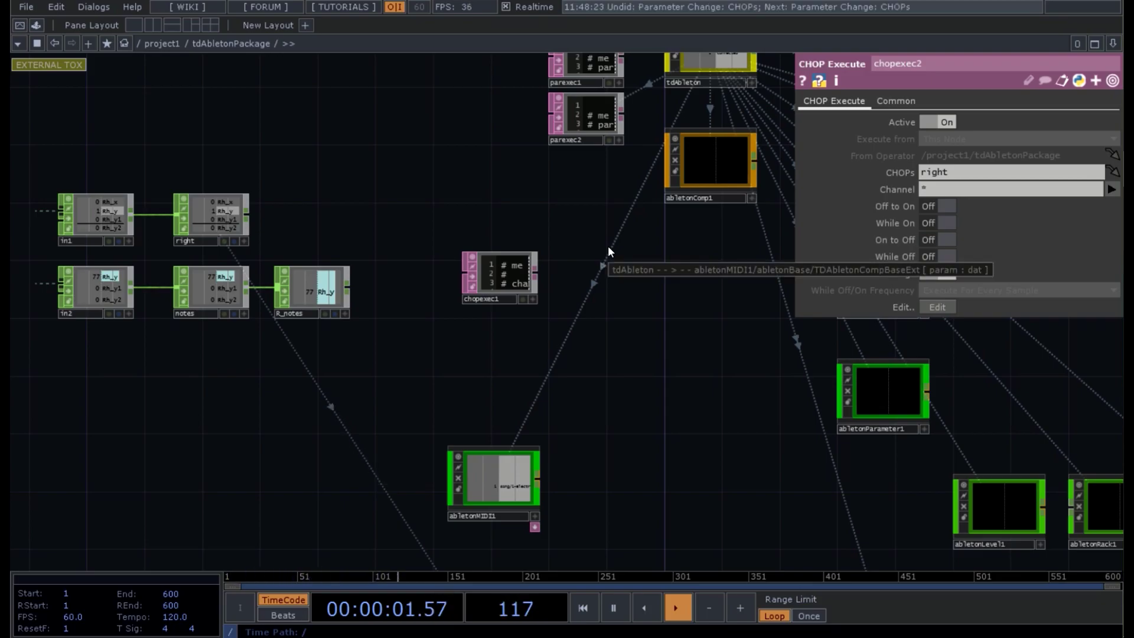
left_click(970, 175)
key("BackSpace")
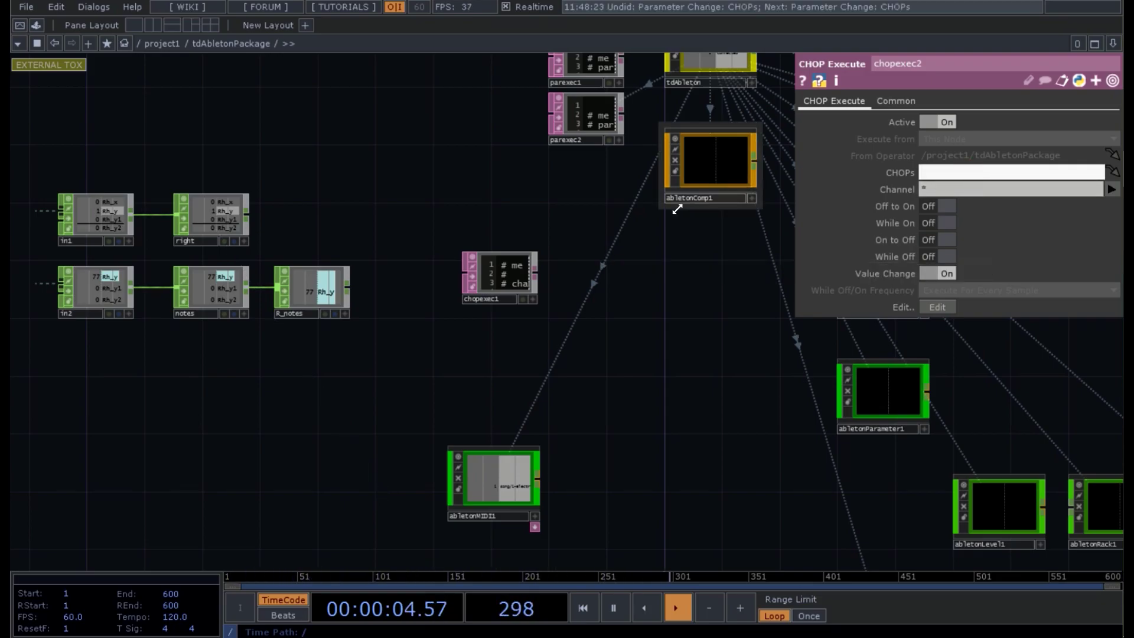
Set the monitored CHOP of chopexec1 to the Null named right
left_click(490, 260)
left_click_drag(222, 208, 983, 176)
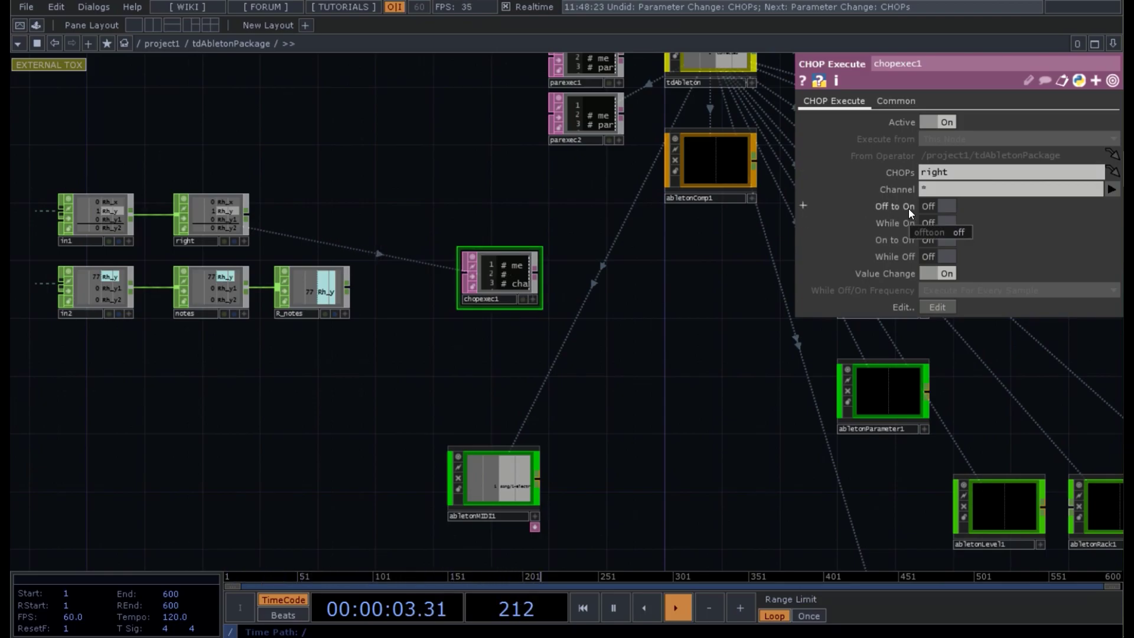
left_click_drag(457, 384, 496, 284)
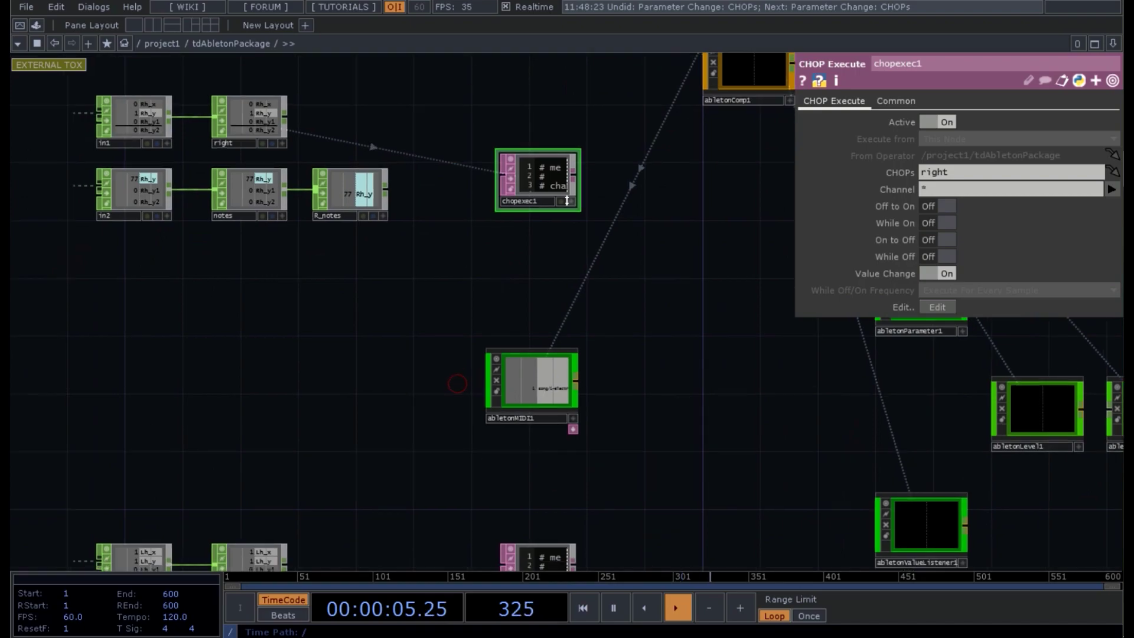
left_click(937, 309)
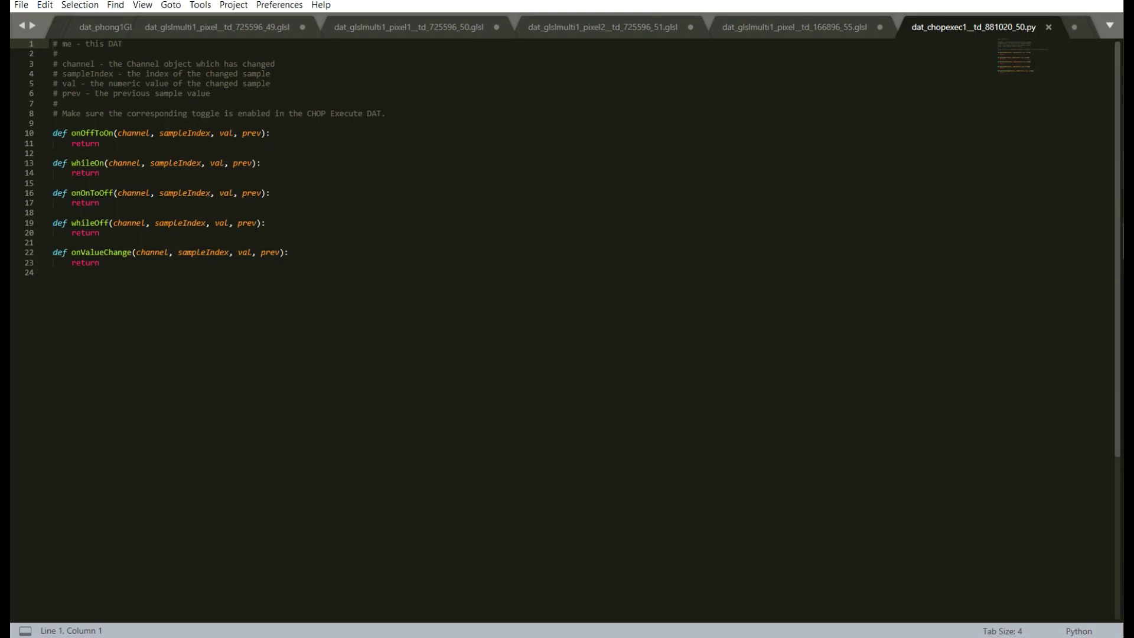
left_click(1042, 1)
scroll(558, 203, "up", 10)
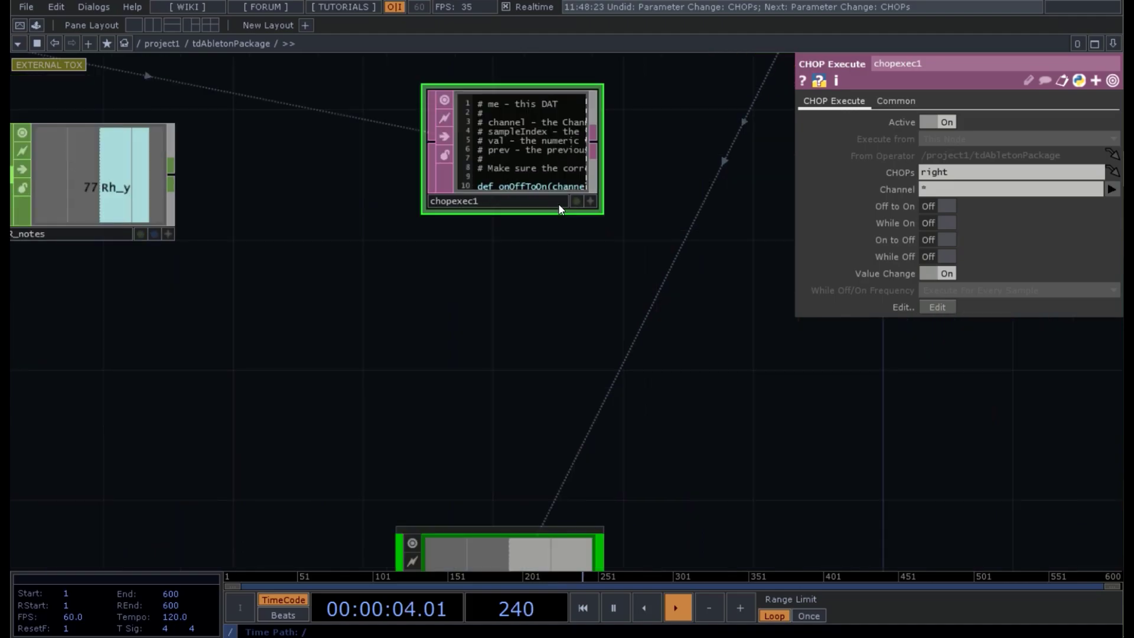
scroll(592, 216, "down", 3)
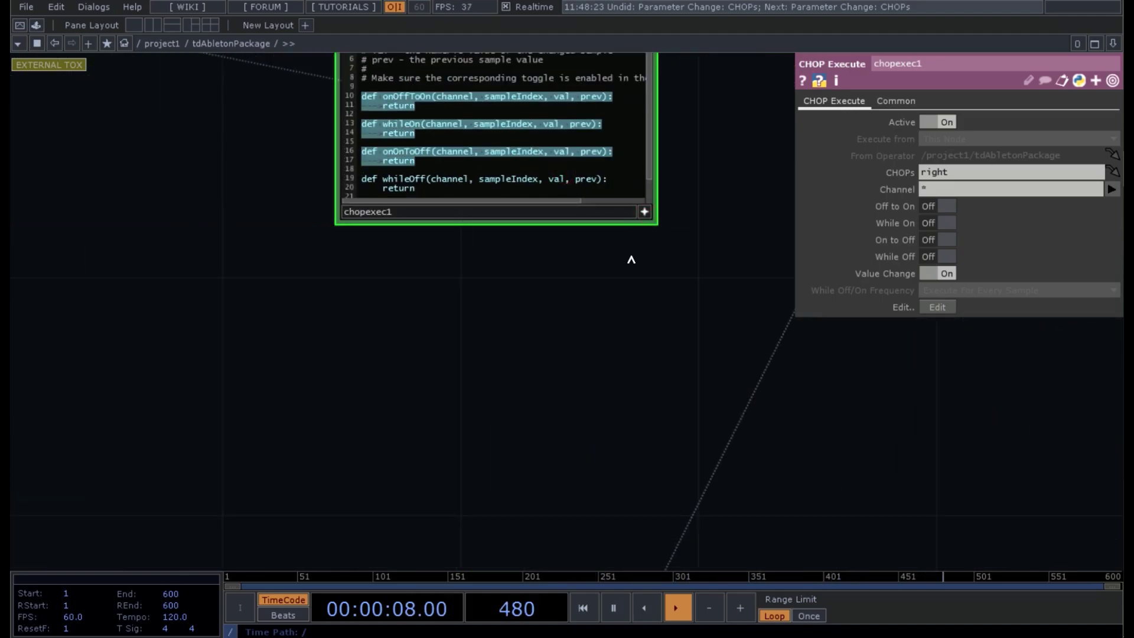
left_click(645, 211)
left_click_drag(644, 250, 650, 372)
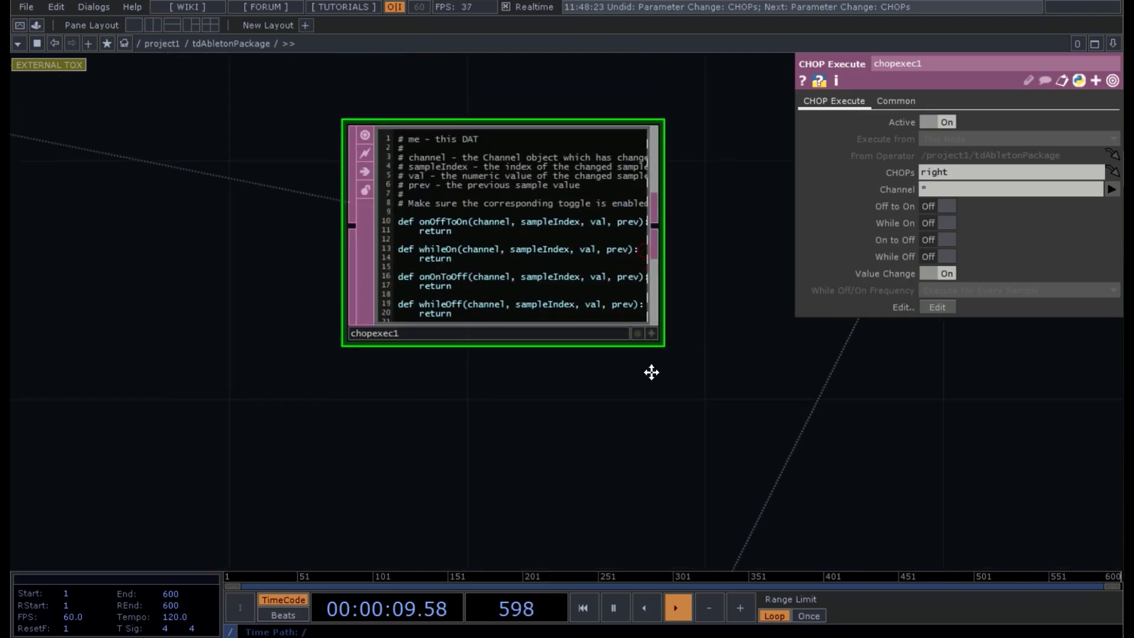
Open the chopexec1 script in the external editor and delete the header comments and every callback except onValueChange
key("ctrl+e")
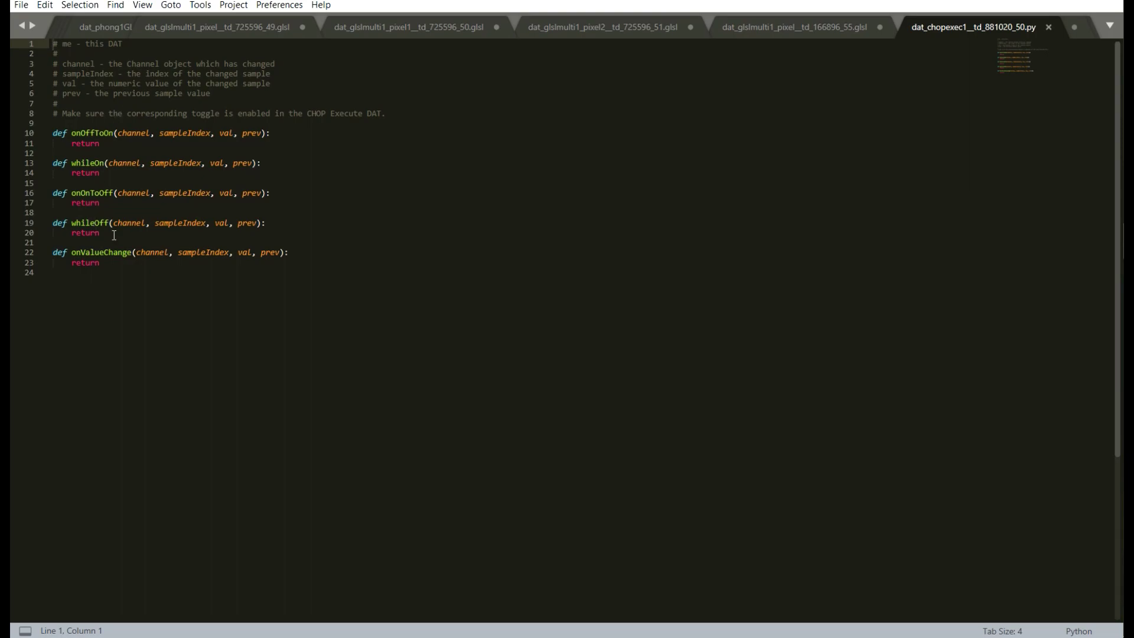
left_click_drag(116, 230, 11, 120)
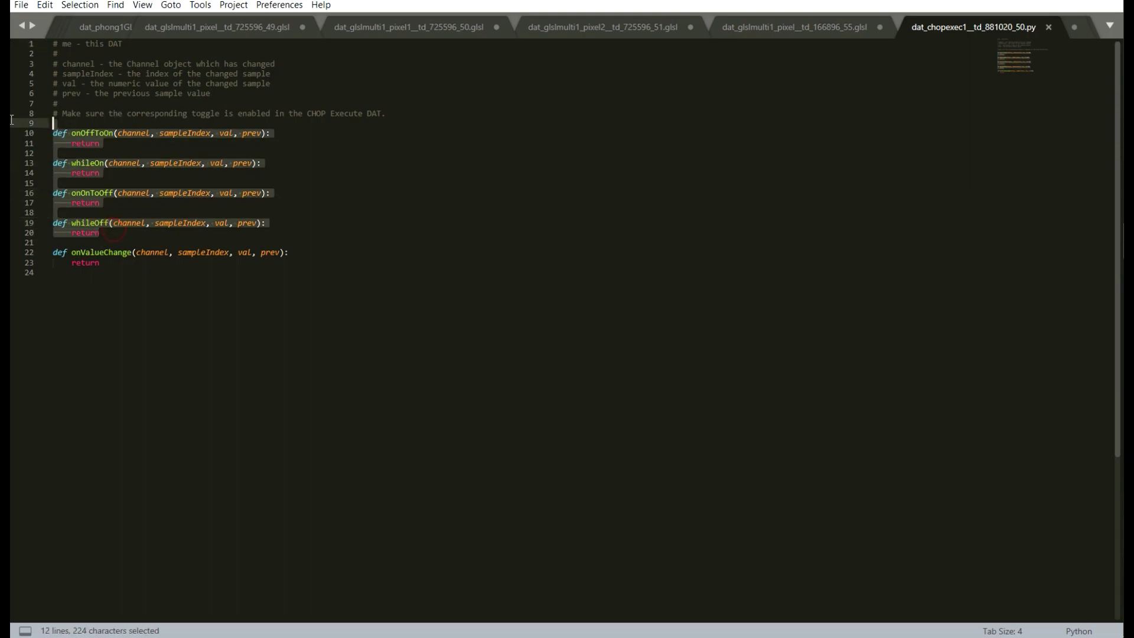
key("BackSpace")
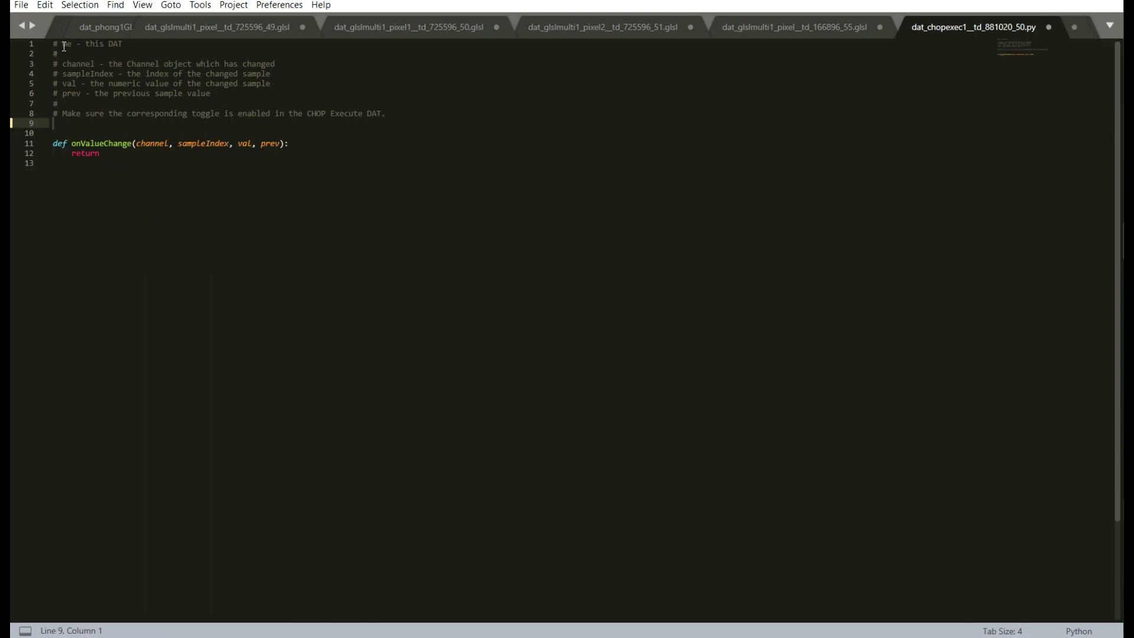
left_click_drag(407, 117, 54, 44)
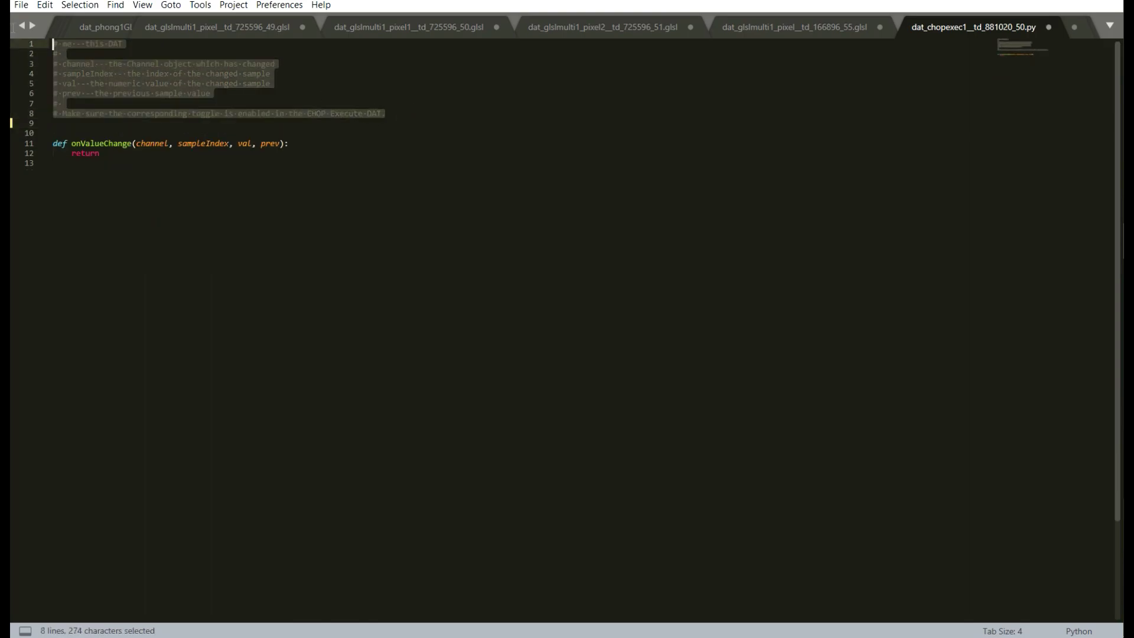
key("BackSpace")
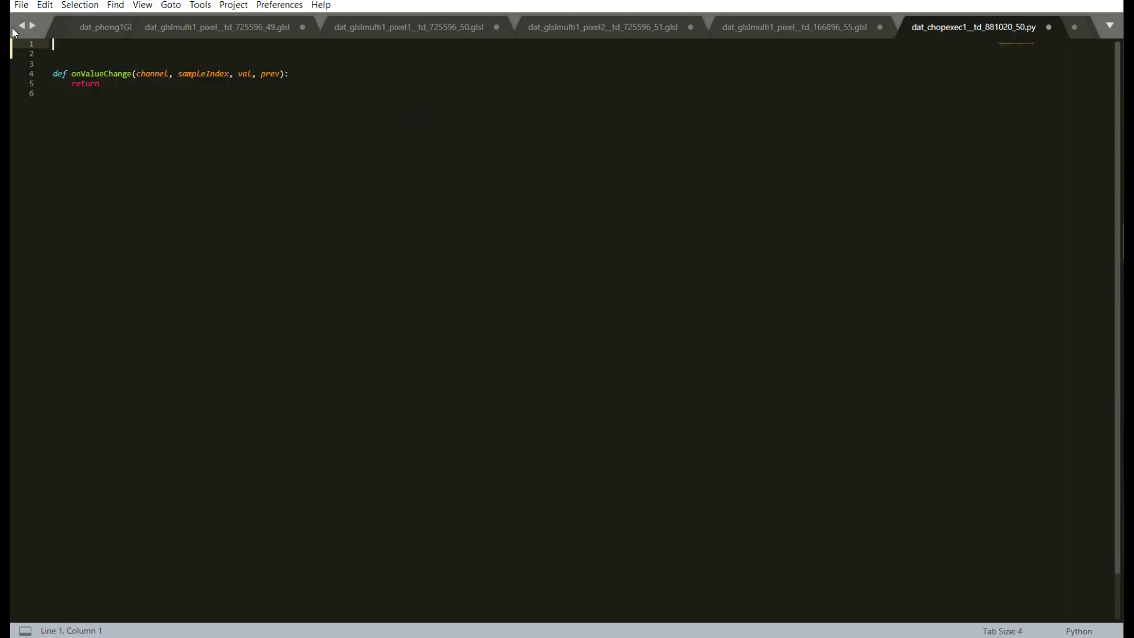
Define the variable NumChans above onValueChange with the line NumChans = int(op'right').numChans
key("Down")
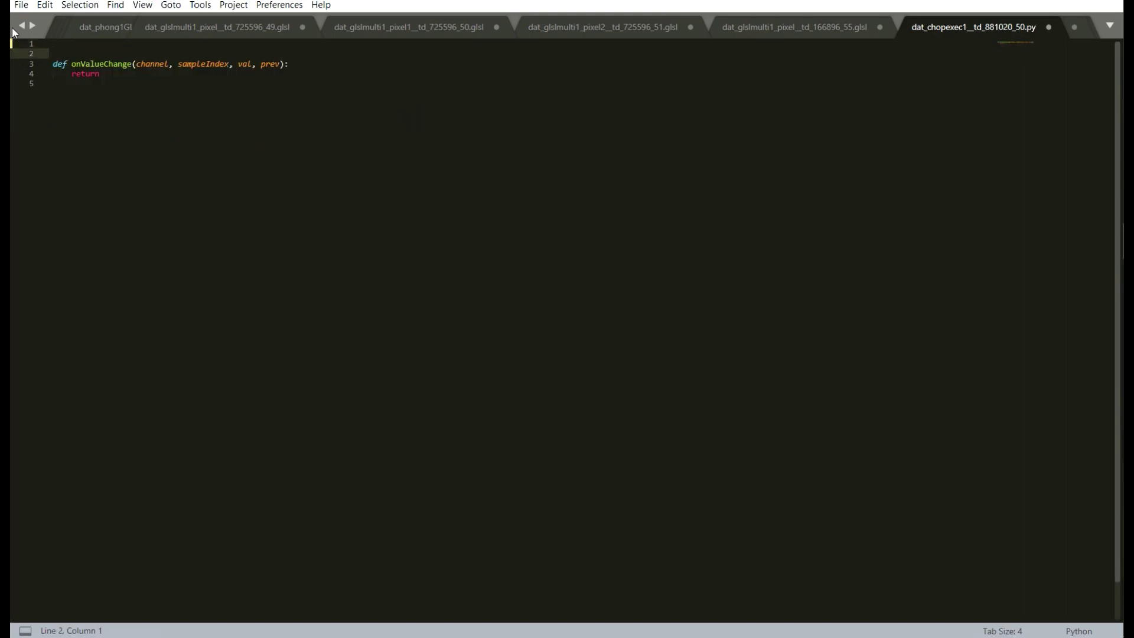
key("Up")
type("Nu")
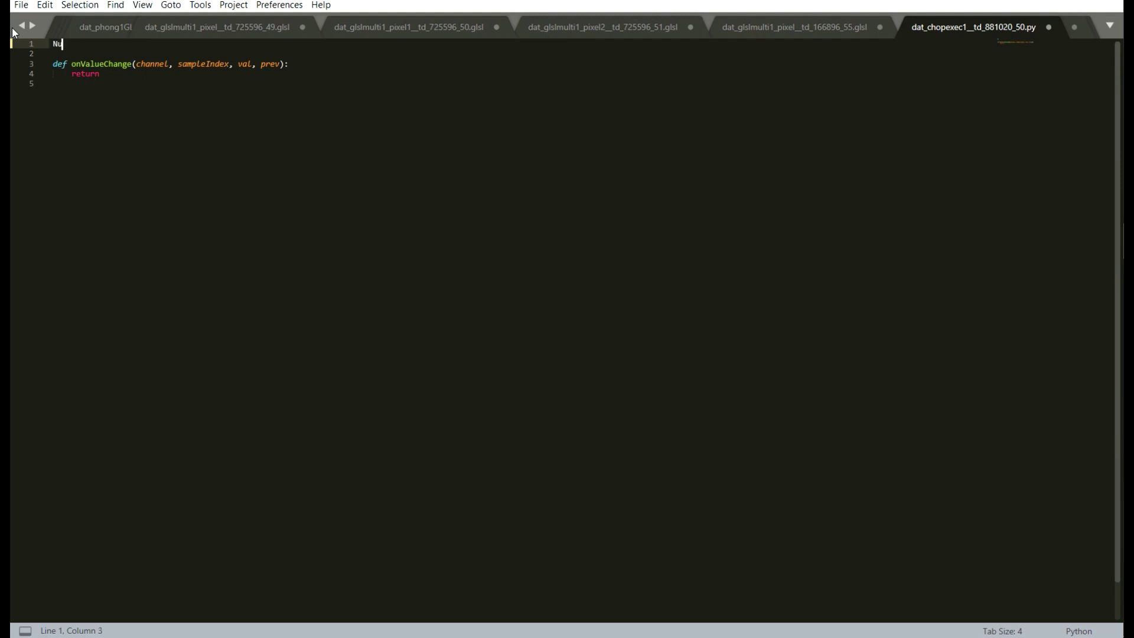
type("mChans")
type(" = ")
type("int")
type("()")
type("op")
type("'rig")
type("ht")
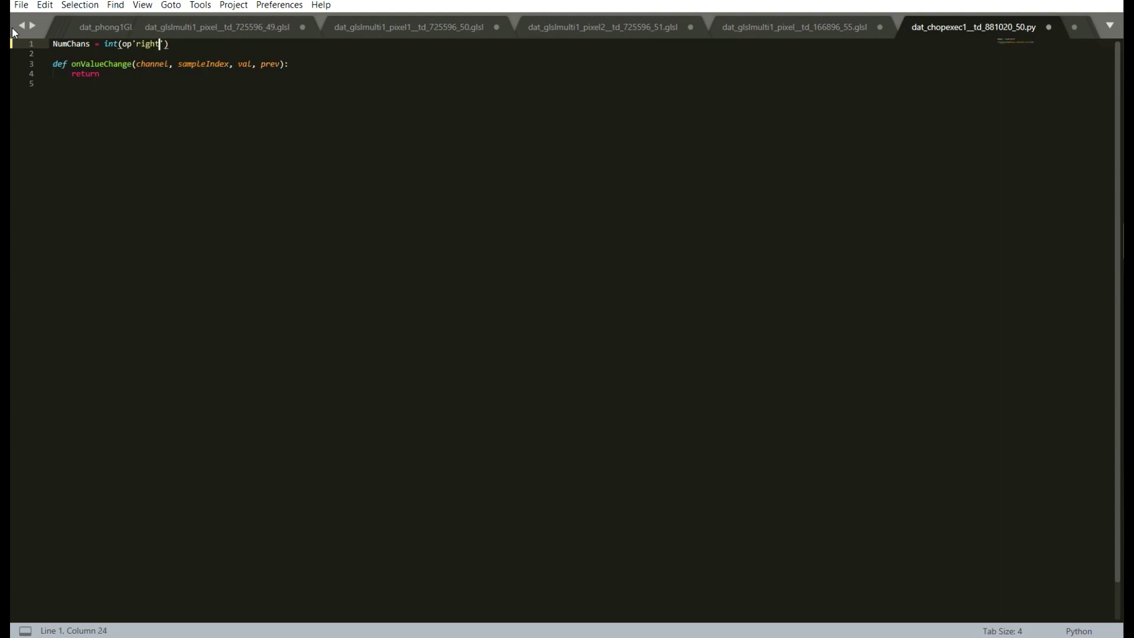
key("Right")
key("Right")
type(".num")
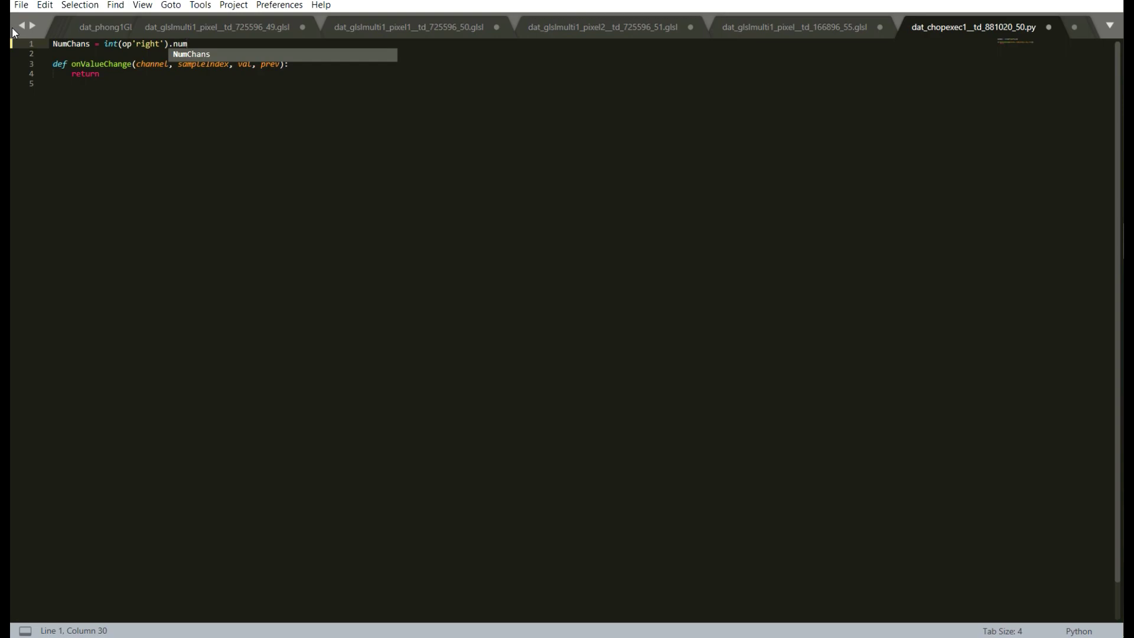
type("Chans")
Reduce the script editor to a smaller window beside the network, with the Null named right in view
left_click(1061, 0)
left_click_drag(691, 115, 946, 66)
left_click_drag(231, 202, 604, 362)
left_click_drag(234, 203, 575, 223)
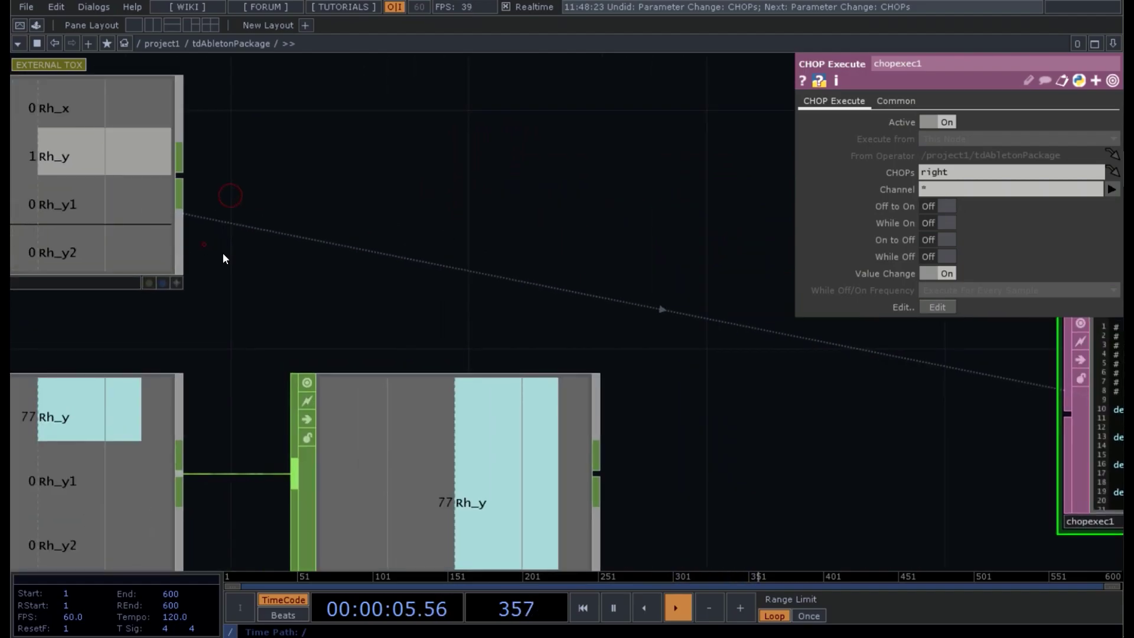
left_click_drag(223, 254, 382, 296)
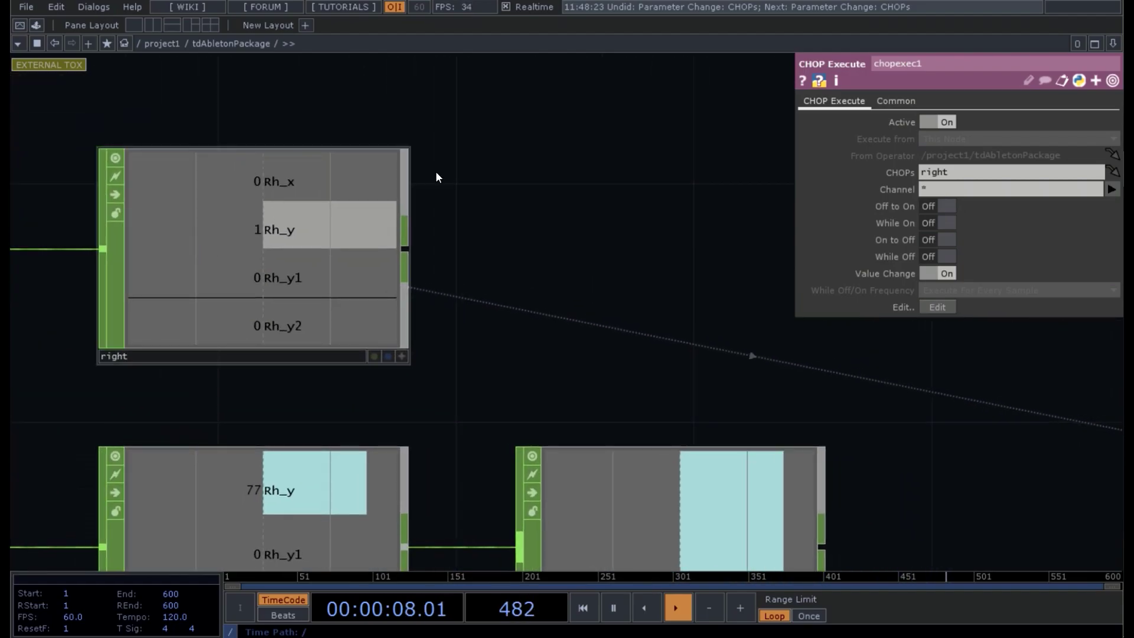
key("alt+Tab")
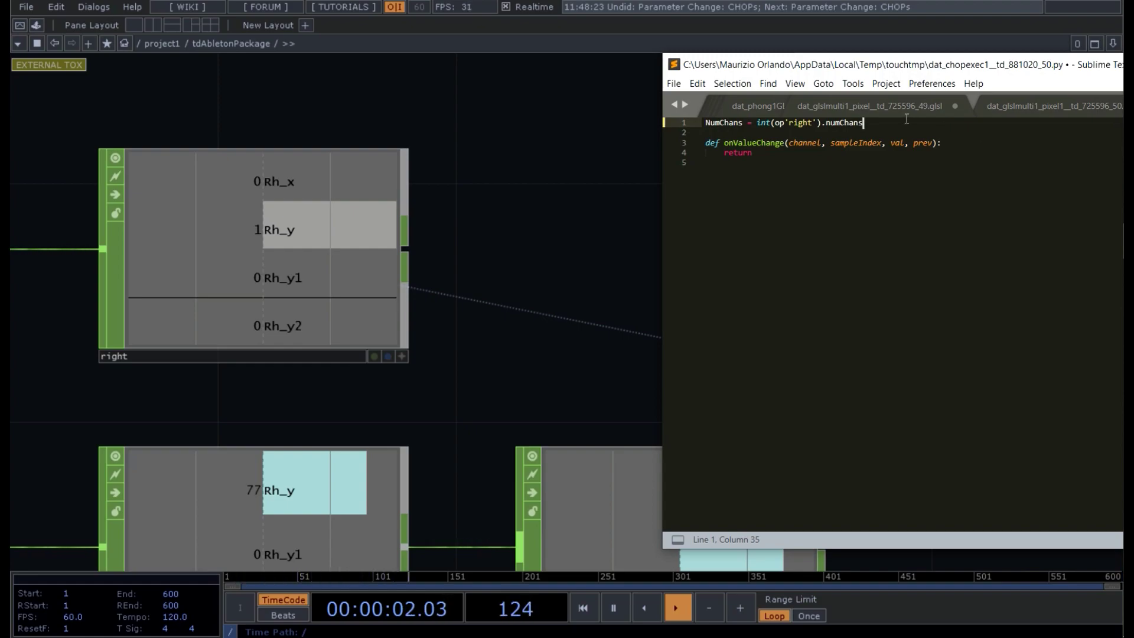
Insert four blank lines between the onValueChange definition and its return statement
left_click(968, 150)
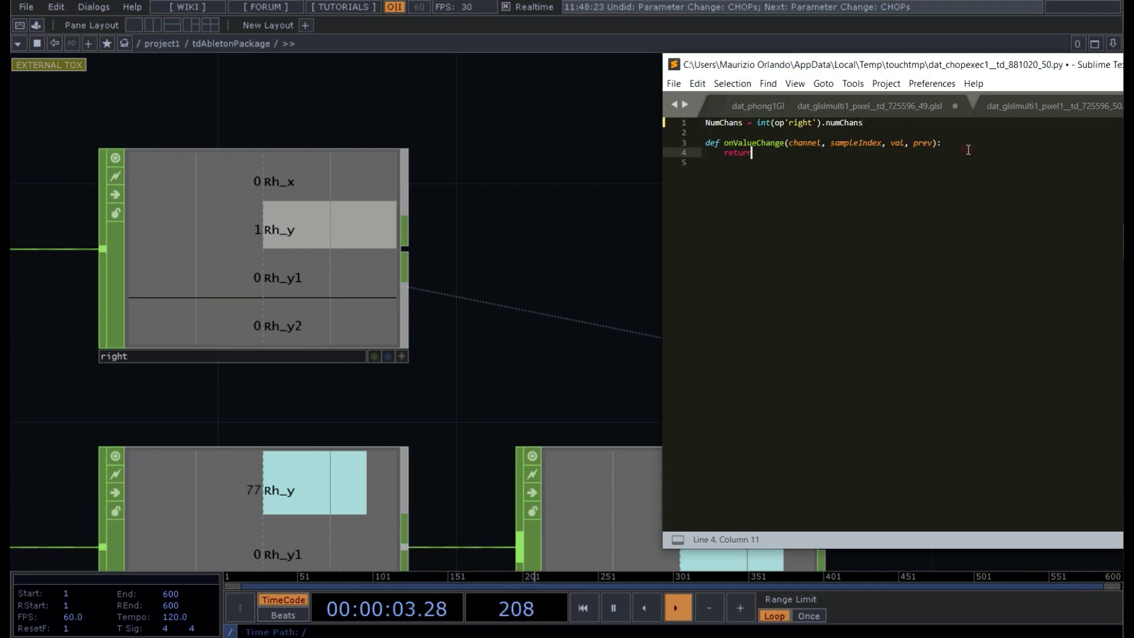
left_click(708, 154)
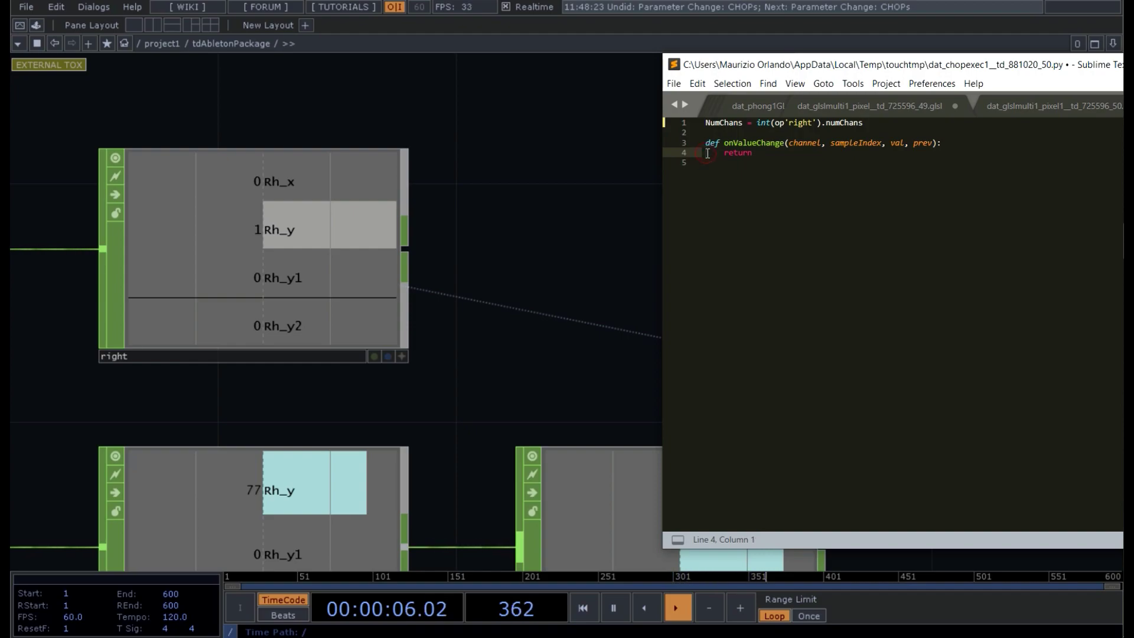
key("Return")
key("Return")
key("Return")
key("Return")
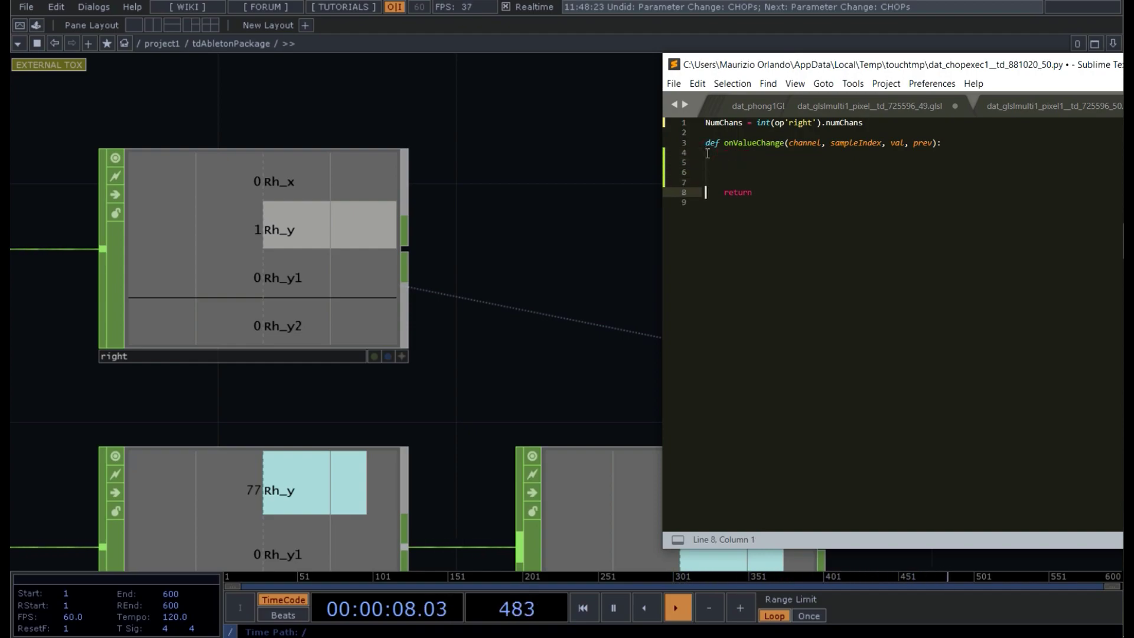
key("Up")
key("Up")
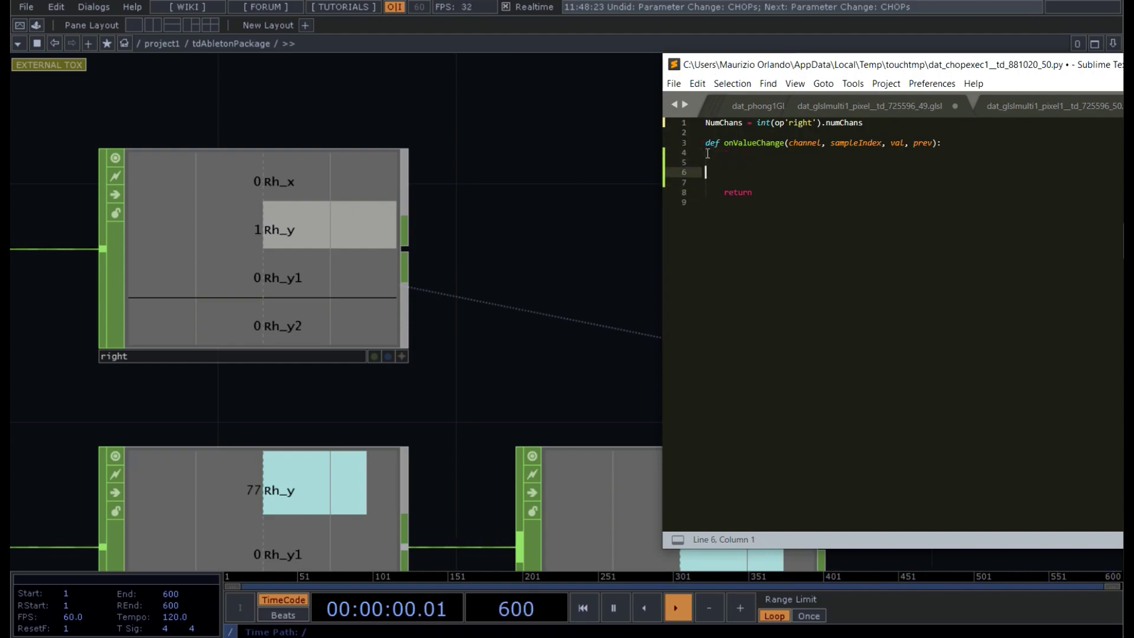
key("Up")
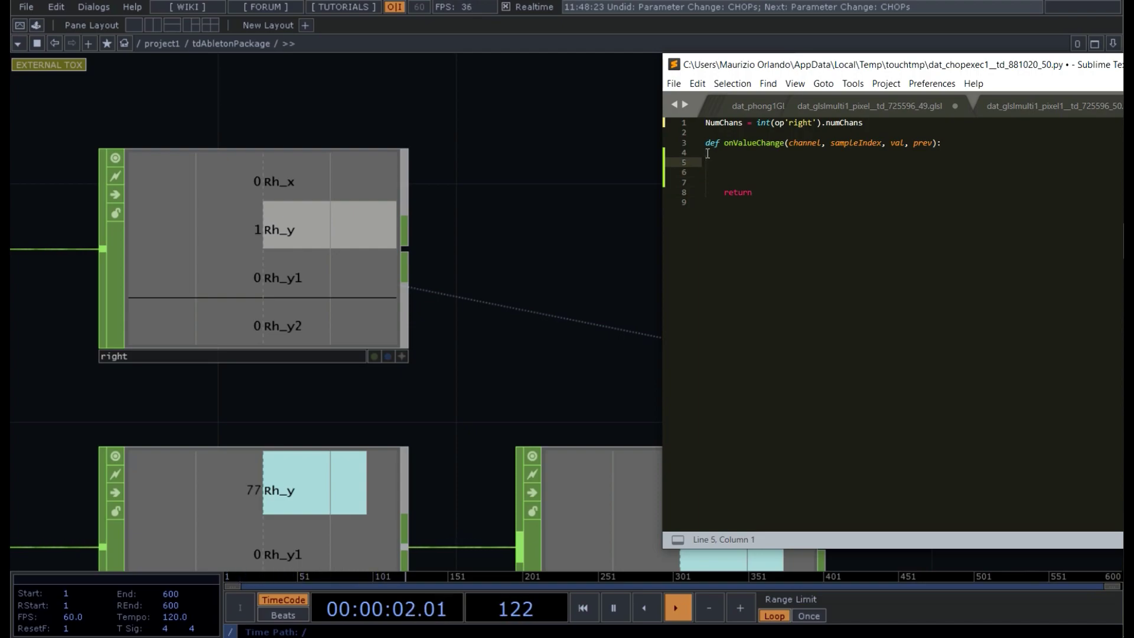
Write the indented loop header for n in range (1, NumChans): inside onValueChange
key("Tab")
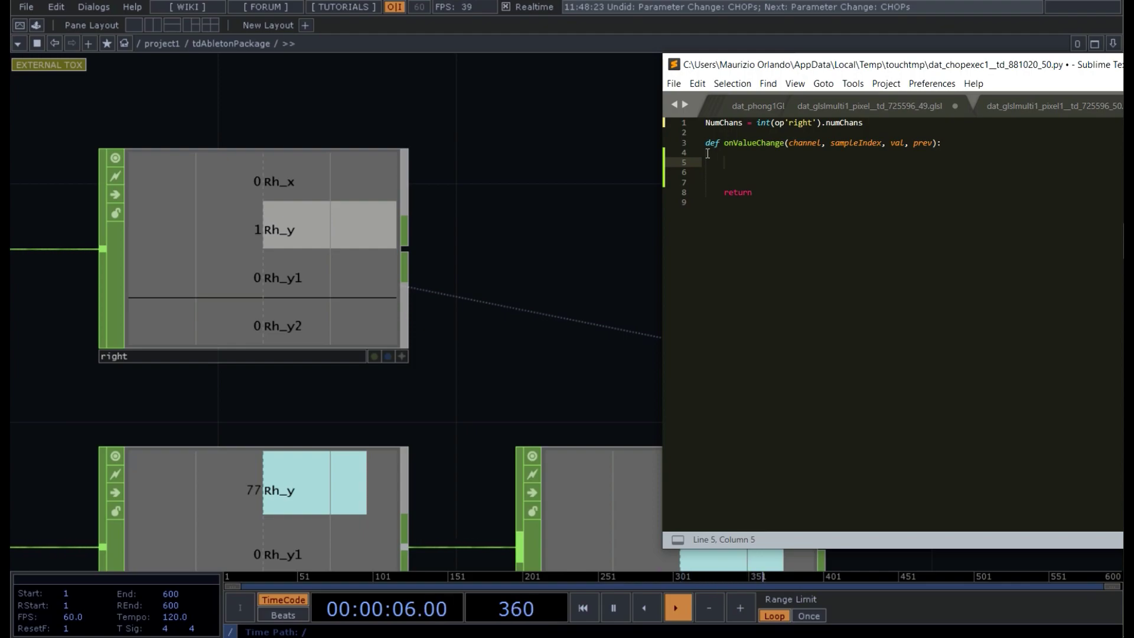
type("for n ")
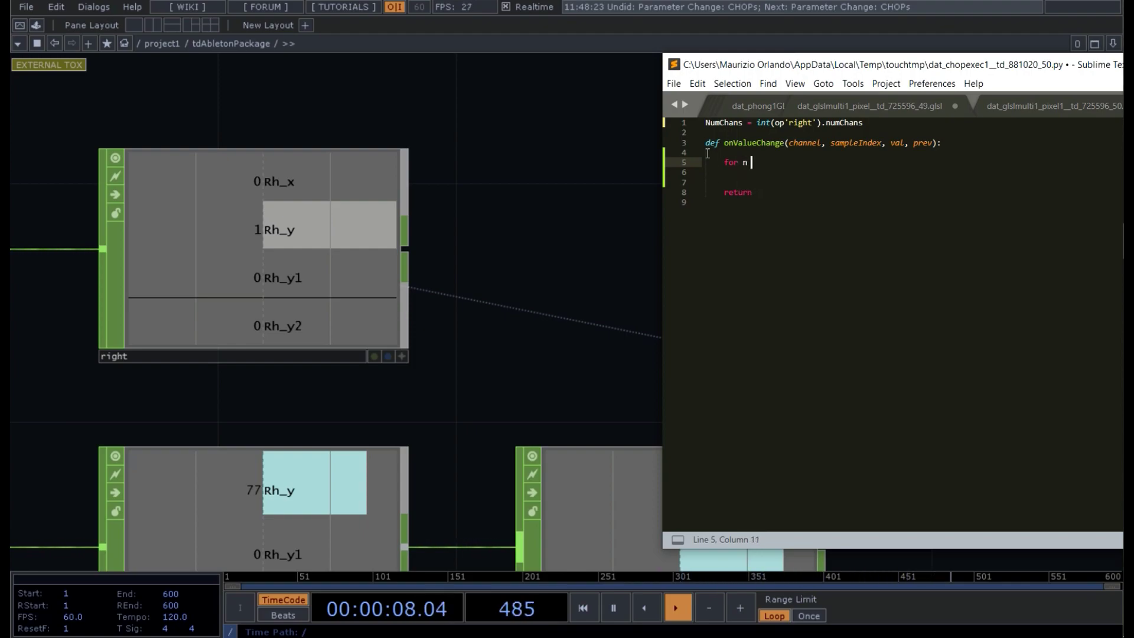
type("range")
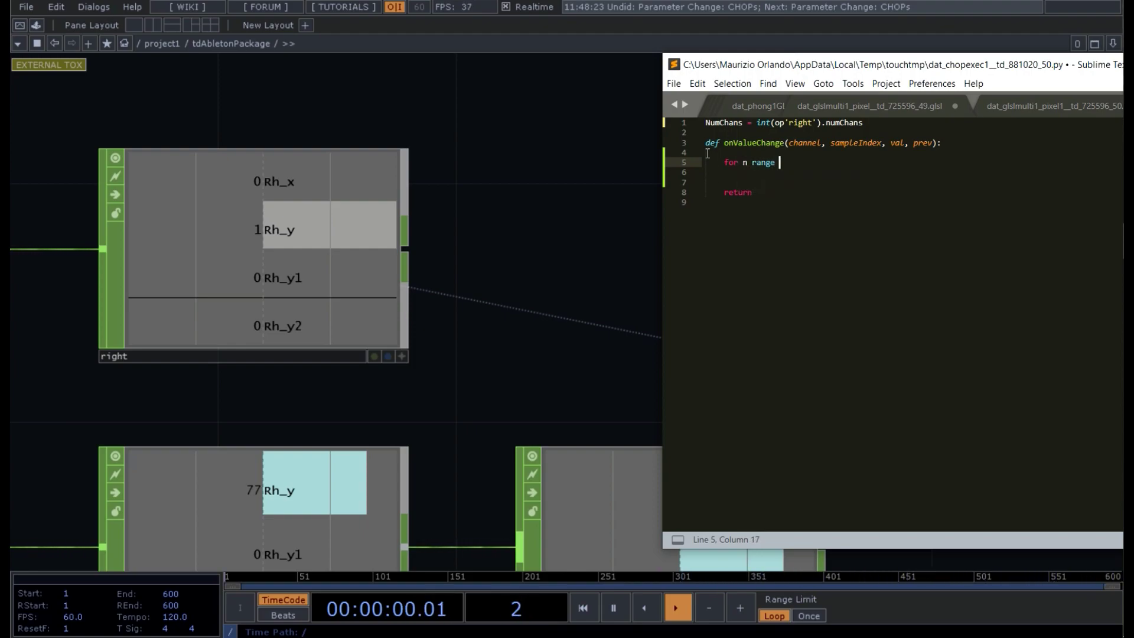
key("BackSpace")
key("BackSpace")
key("BackSpace")
key("BackSpace")
key("BackSpace")
key("BackSpace")
type("in r")
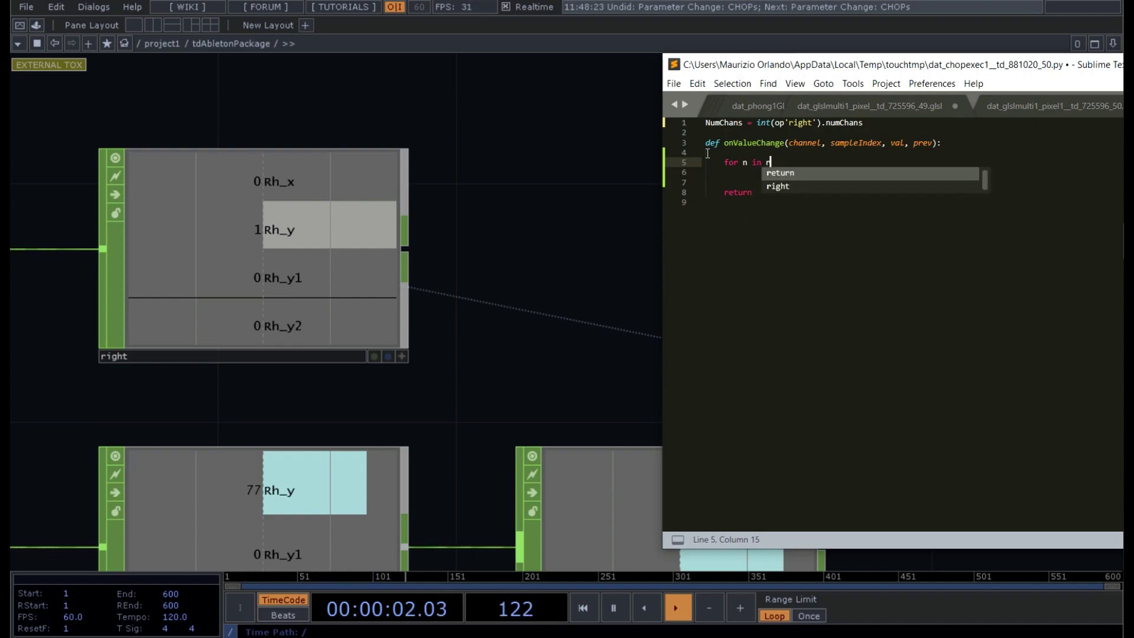
type("ange ")
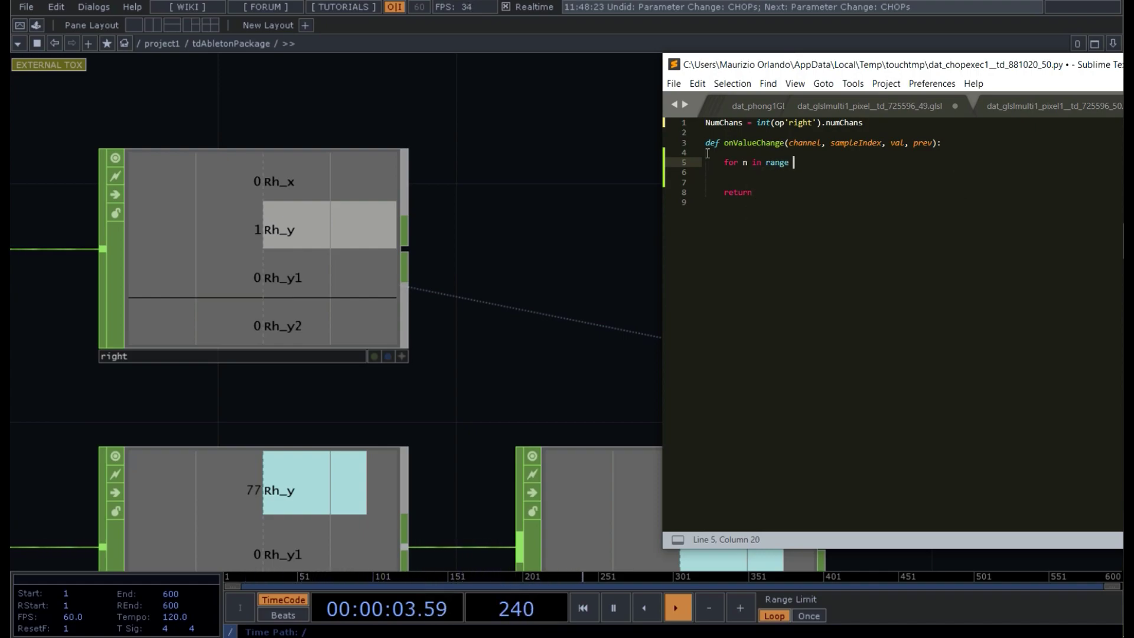
type("(1, NumChans")
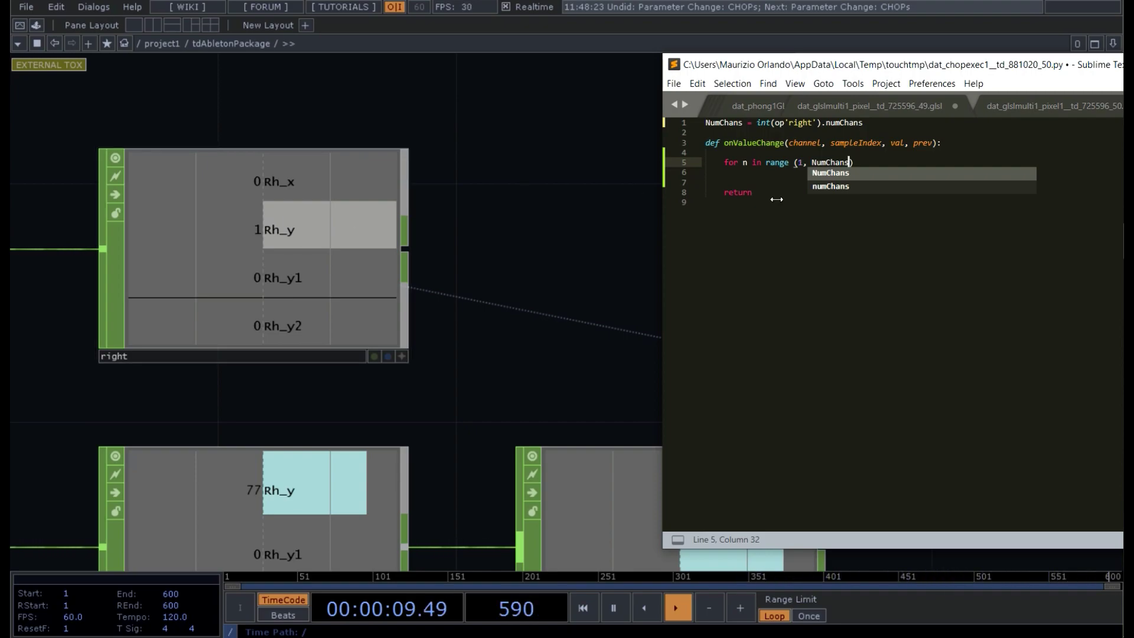
key("Escape")
key("Up")
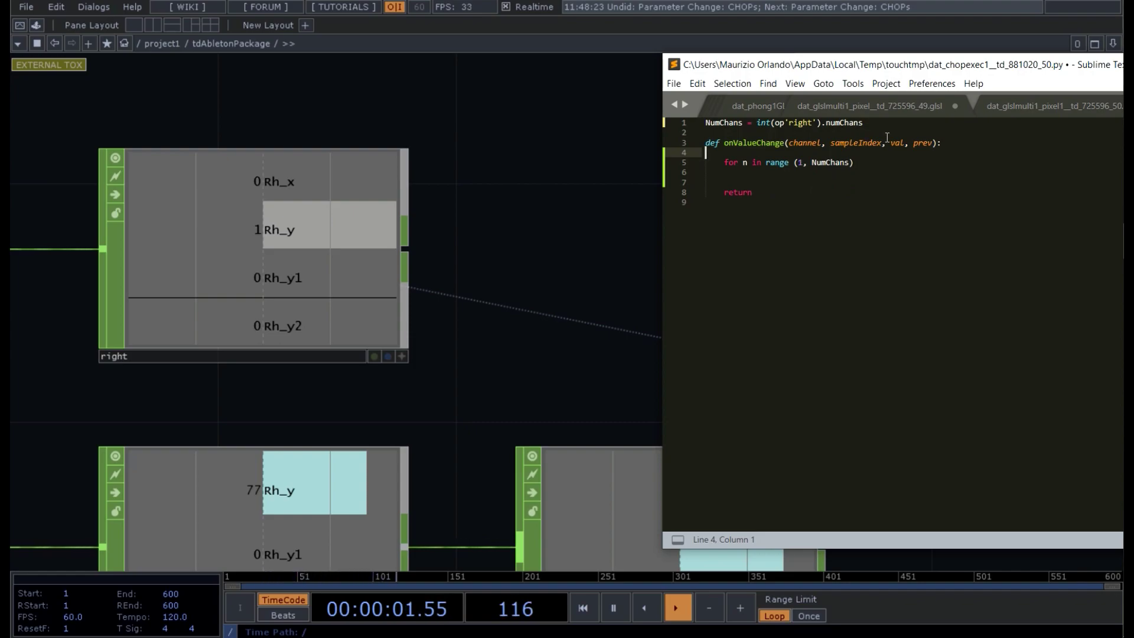
left_click(875, 162)
type(":")
key("Return")
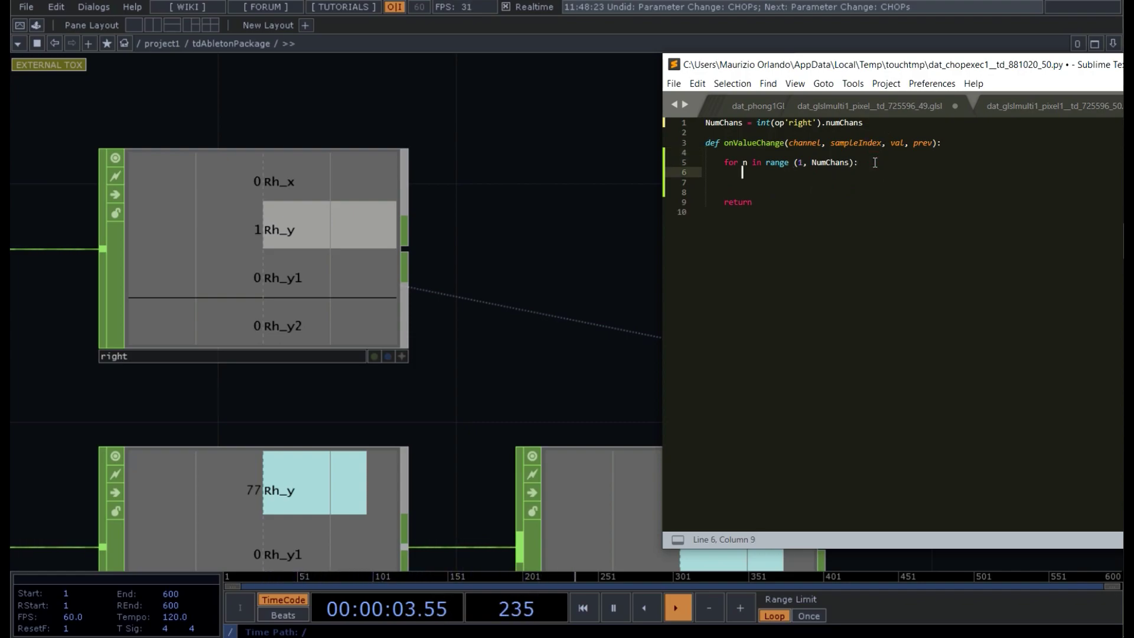
Start an if statement inside the loop that tests op('right')[0] == 1
type("if (")
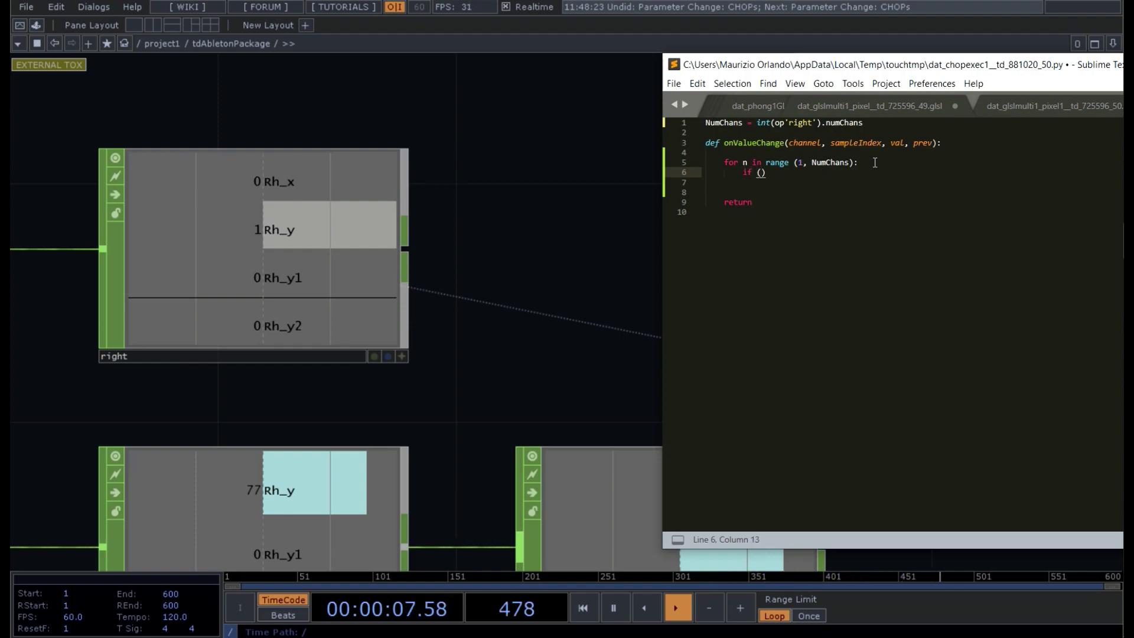
key("BackSpace")
type("op")
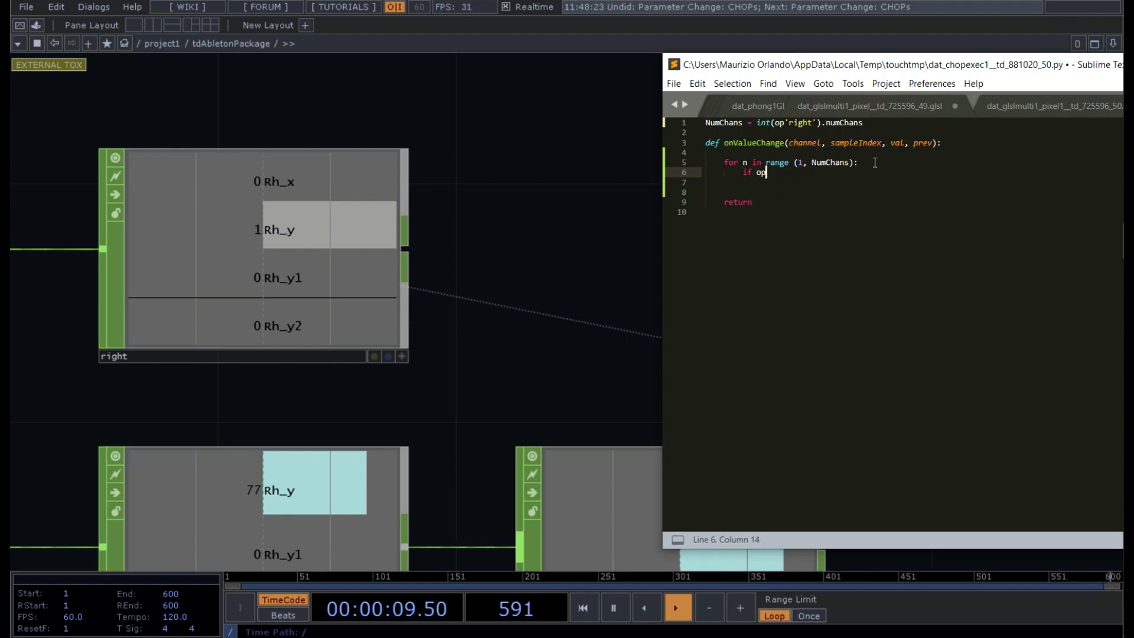
type("(")
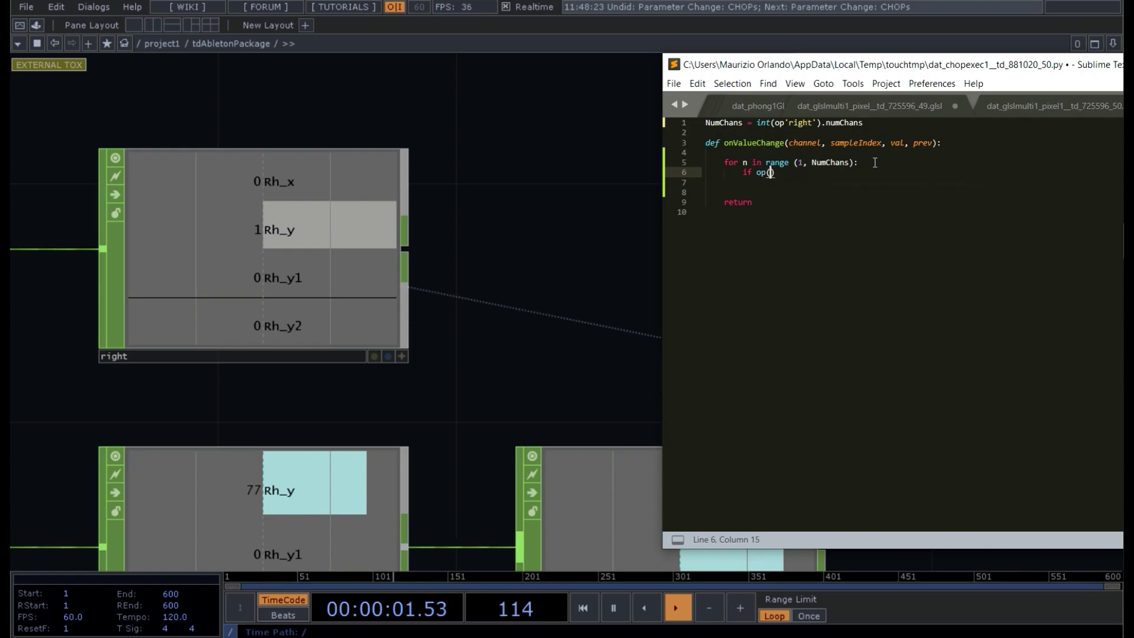
type("'")
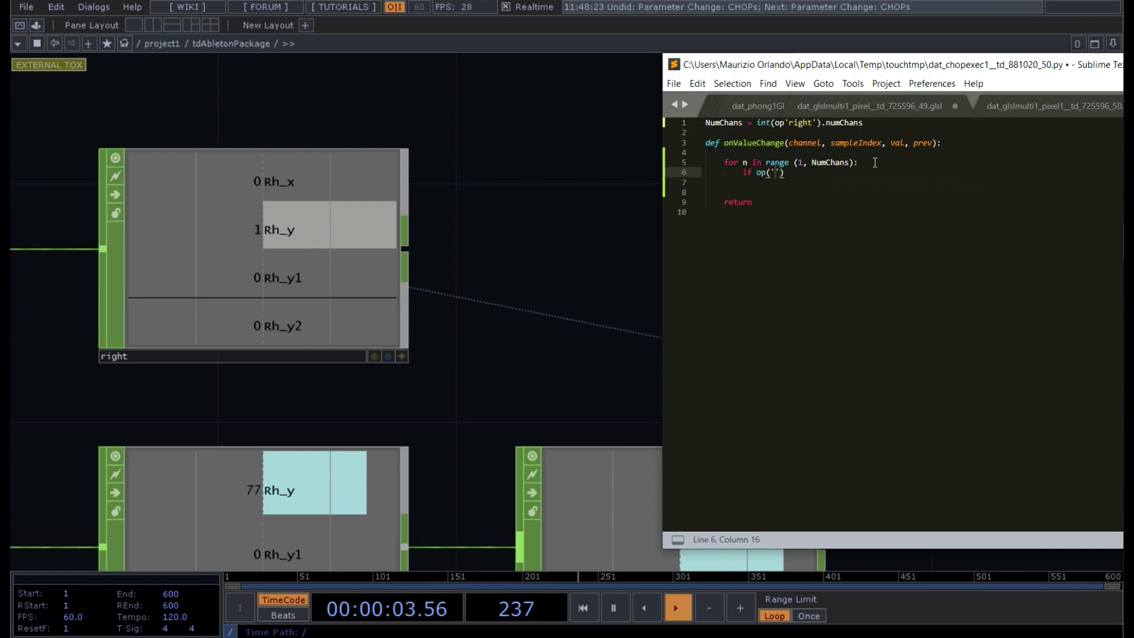
type("right")
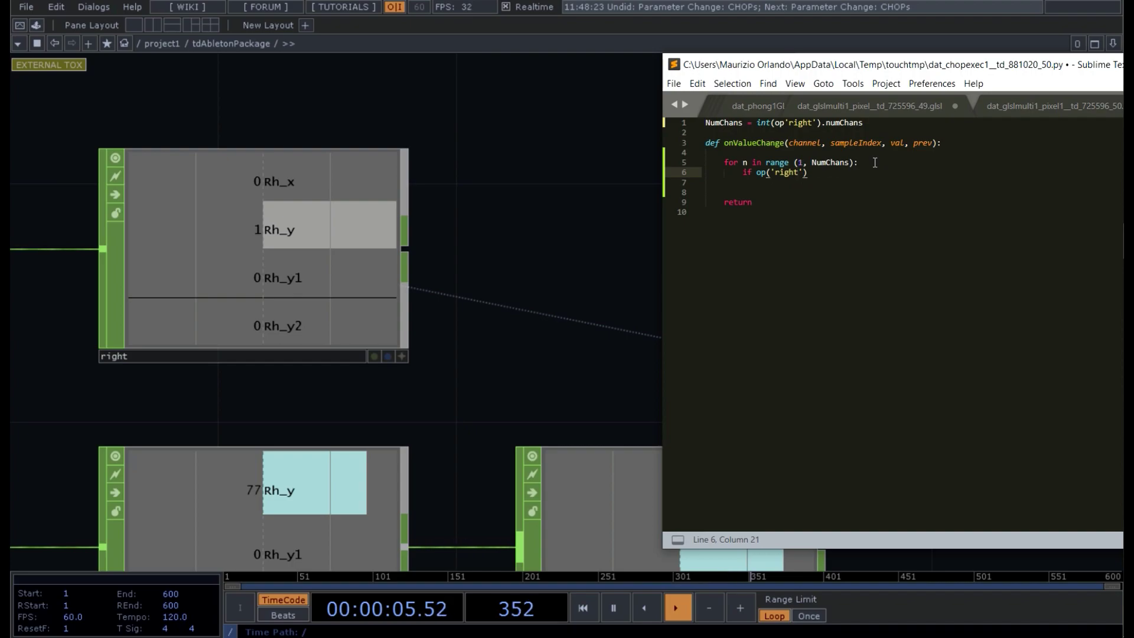
type("')")
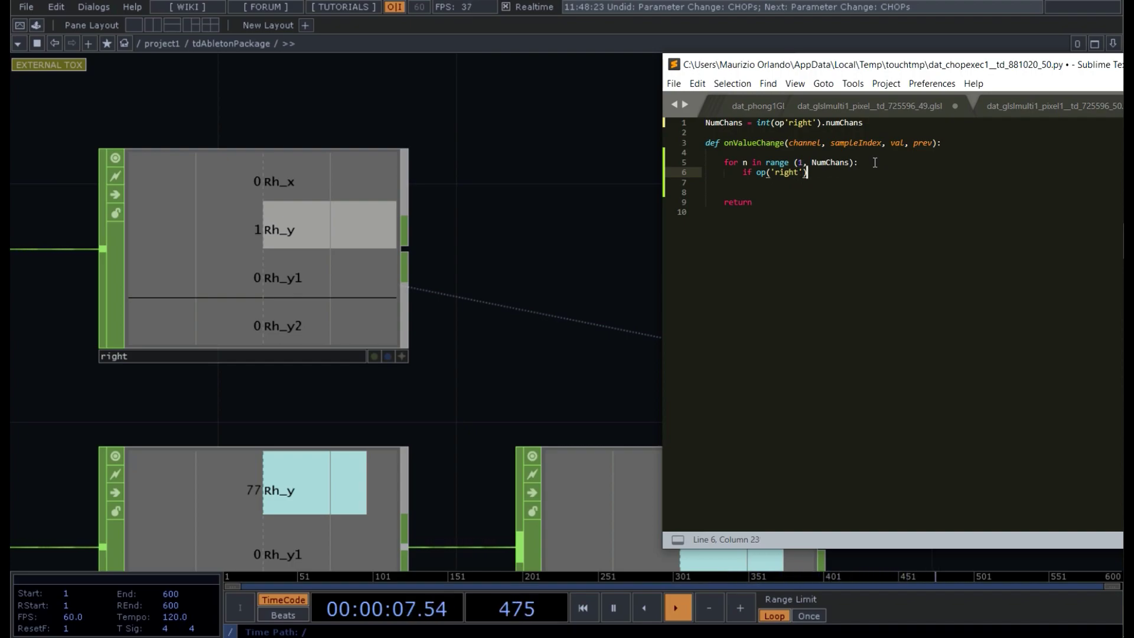
type("[]")
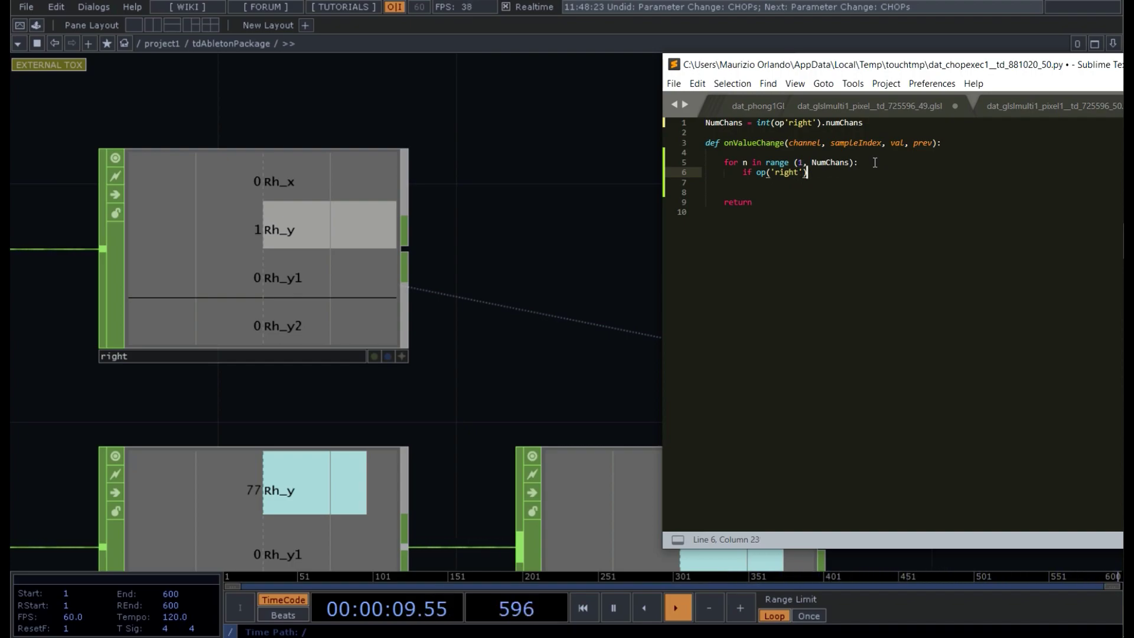
type("0")
type(" == ")
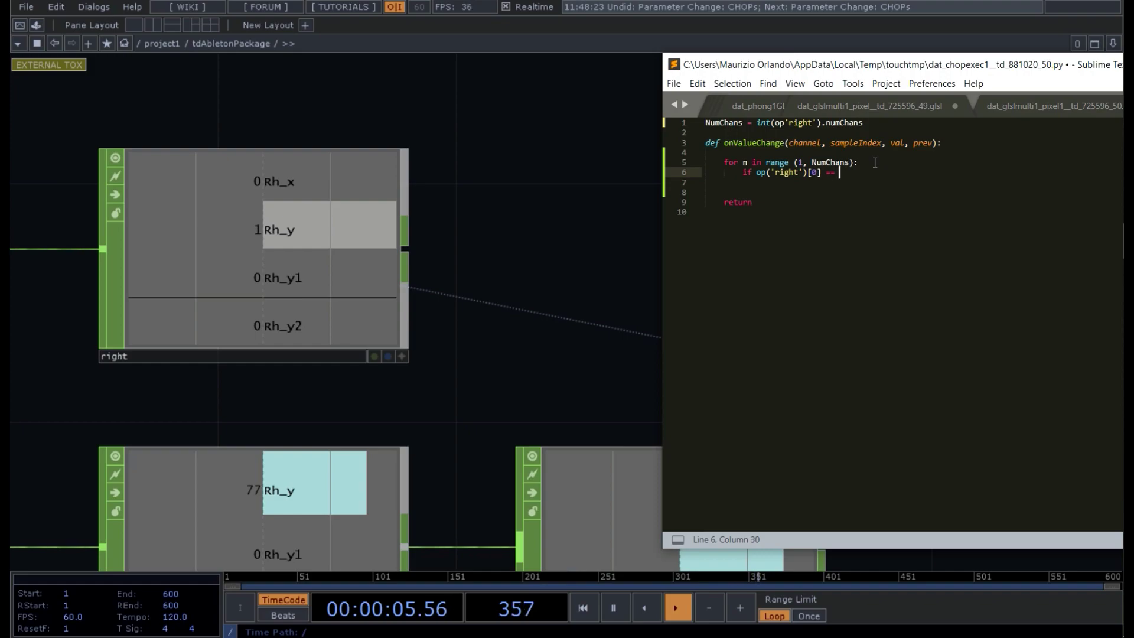
type("1 an")
Complete the if statement with the second condition and op('right')[1] == 1:, followed by a new indented line
type("d op")
type("()")
type("'")
type("right')")
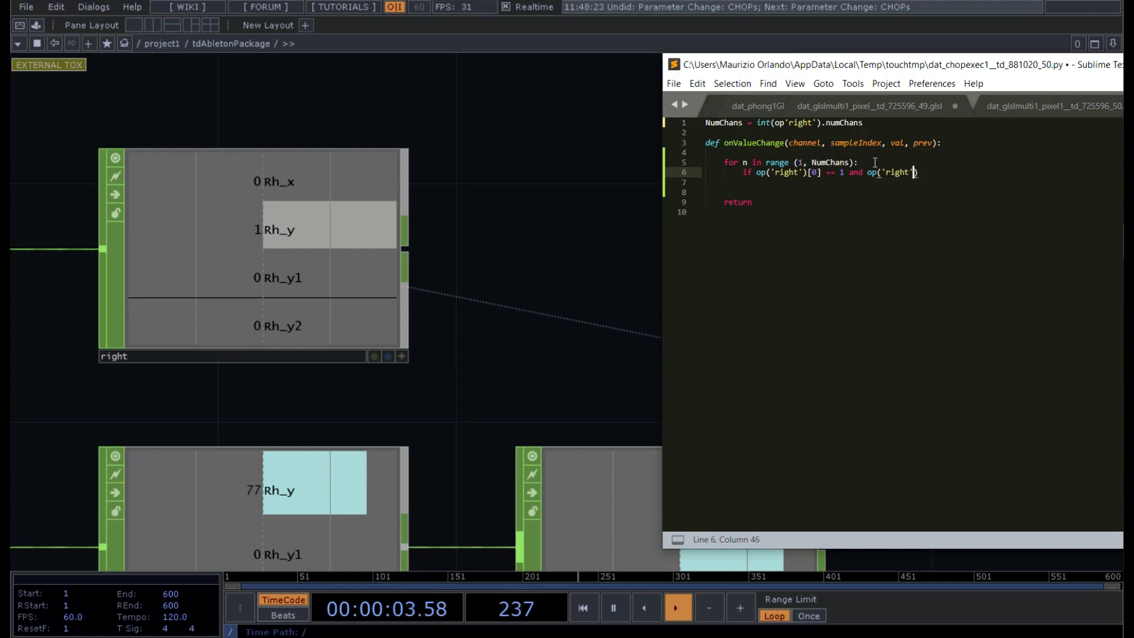
type("[1]")
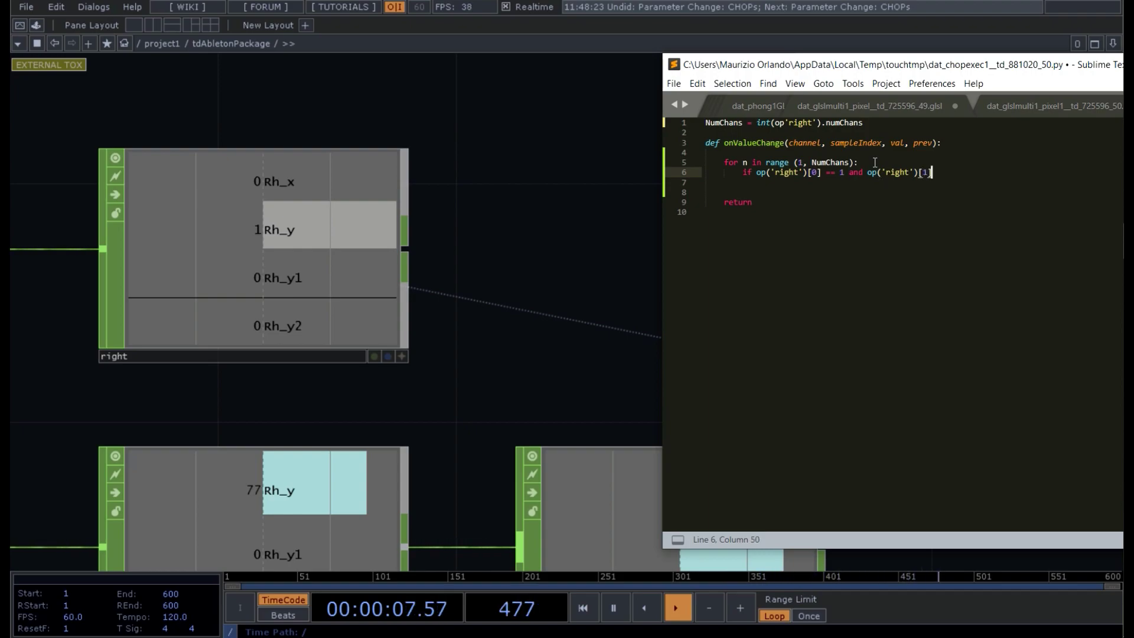
type(" == ")
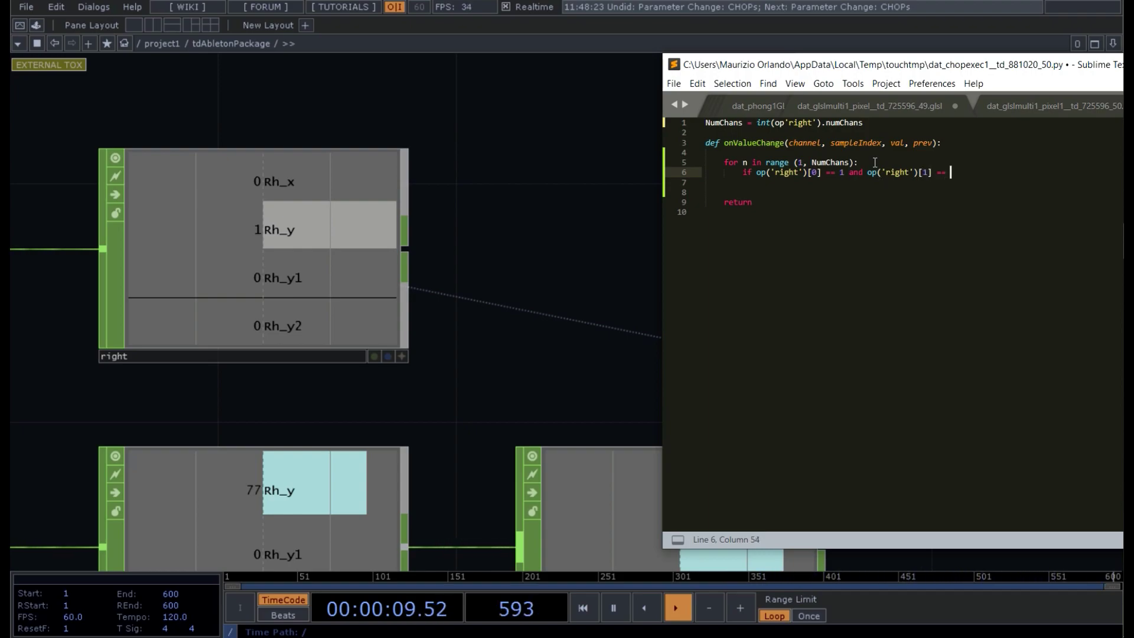
type("1:")
key("Return")
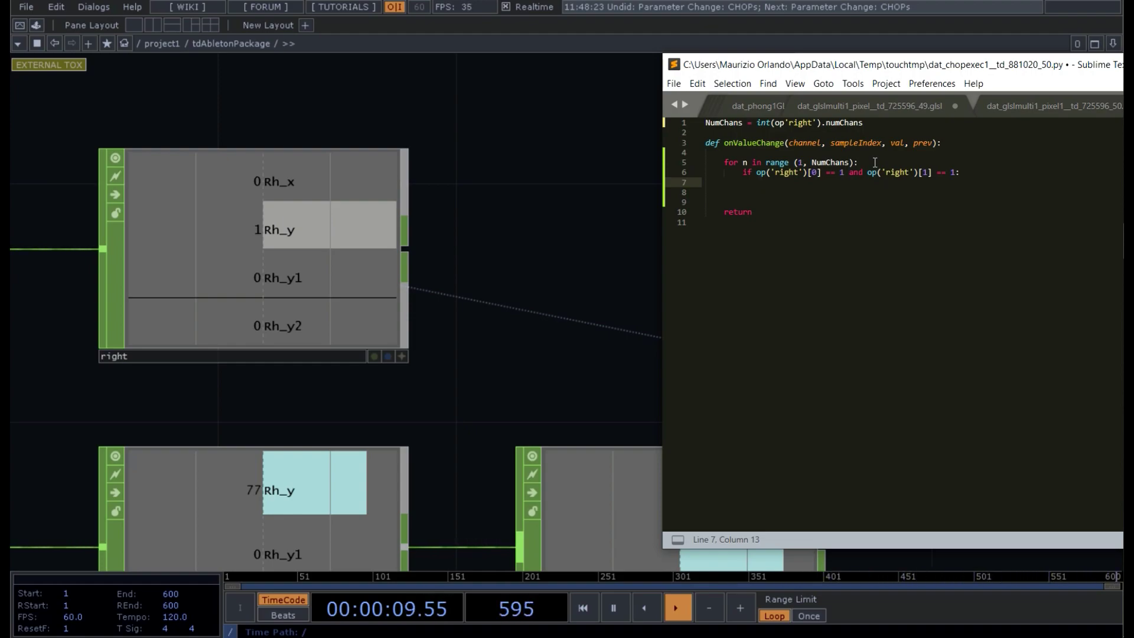
Write op('abletonMIDI1') as the start of the statement inside the if block
type("op")
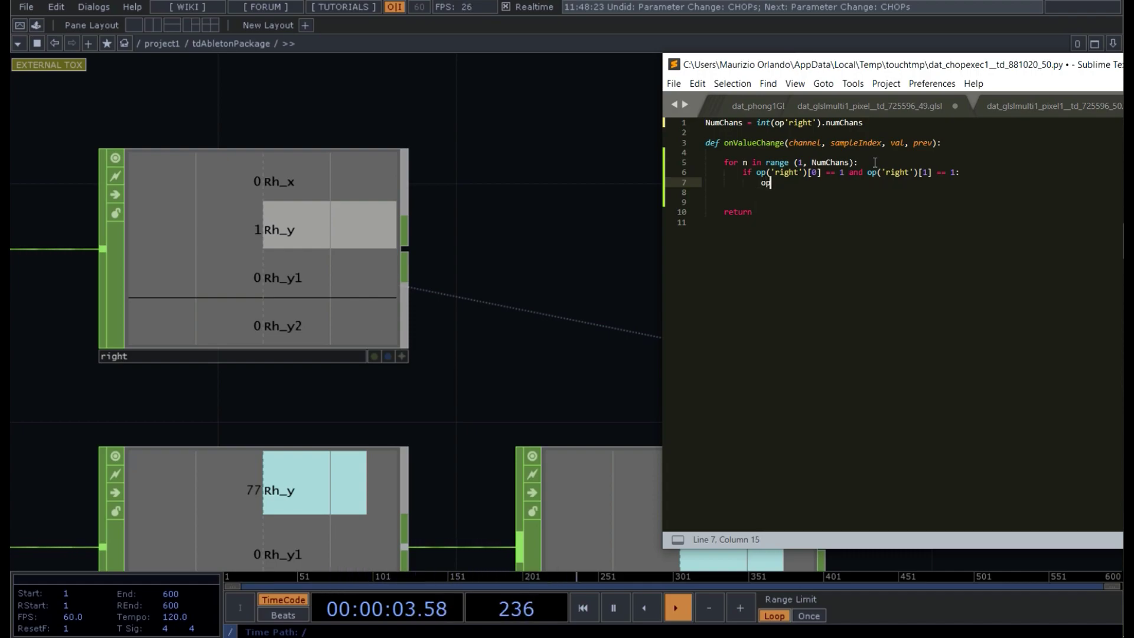
type("(''")
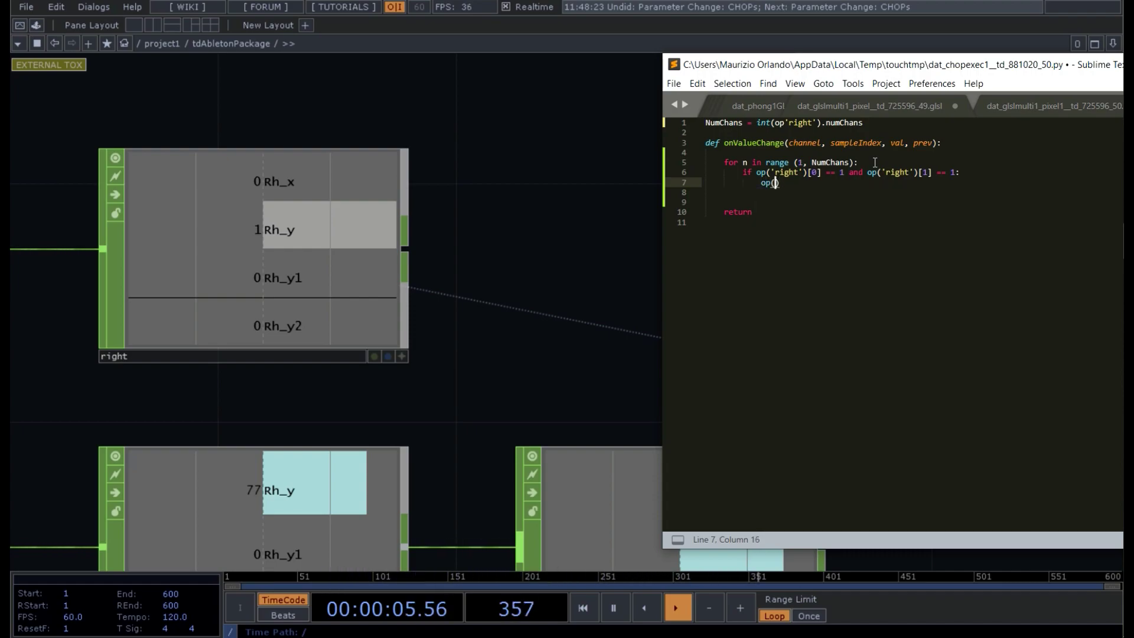
key("Left")
type("ableto")
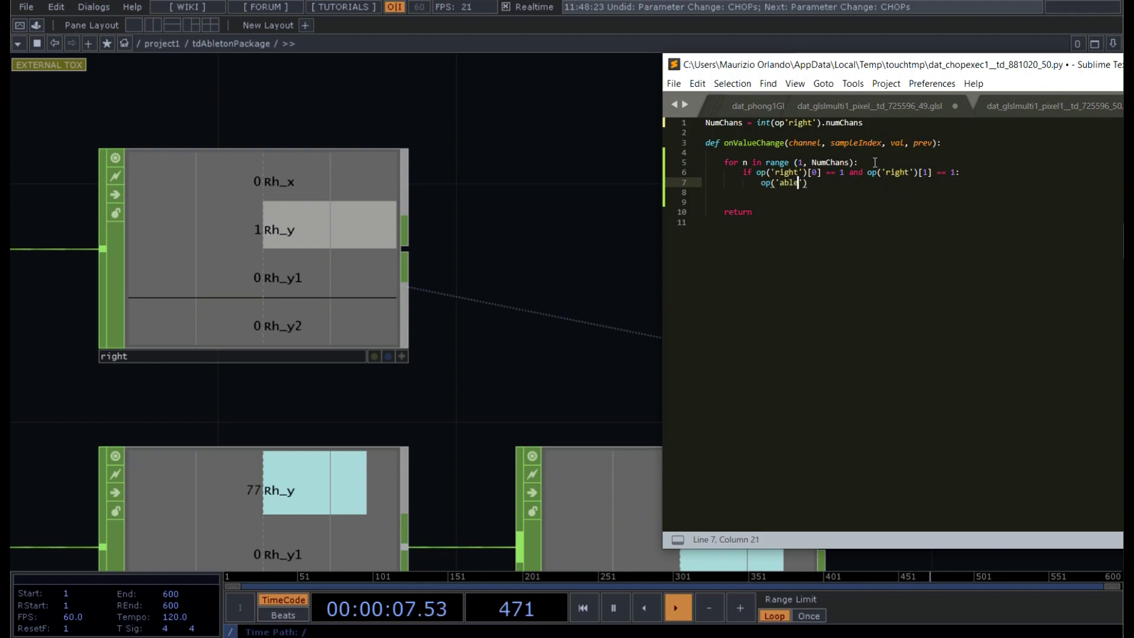
type("nMIDI1")
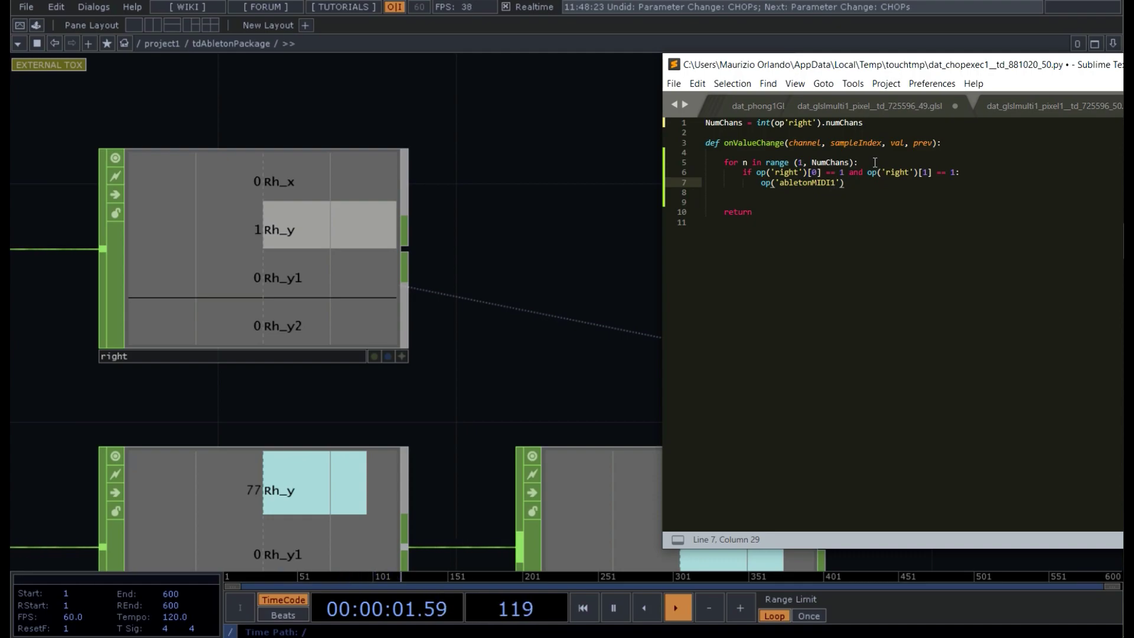
Append a .SendMIDI call to op('abletonMIDI1') with 'note' as its first argument, followed by a comma
key("End")
type(".Send")
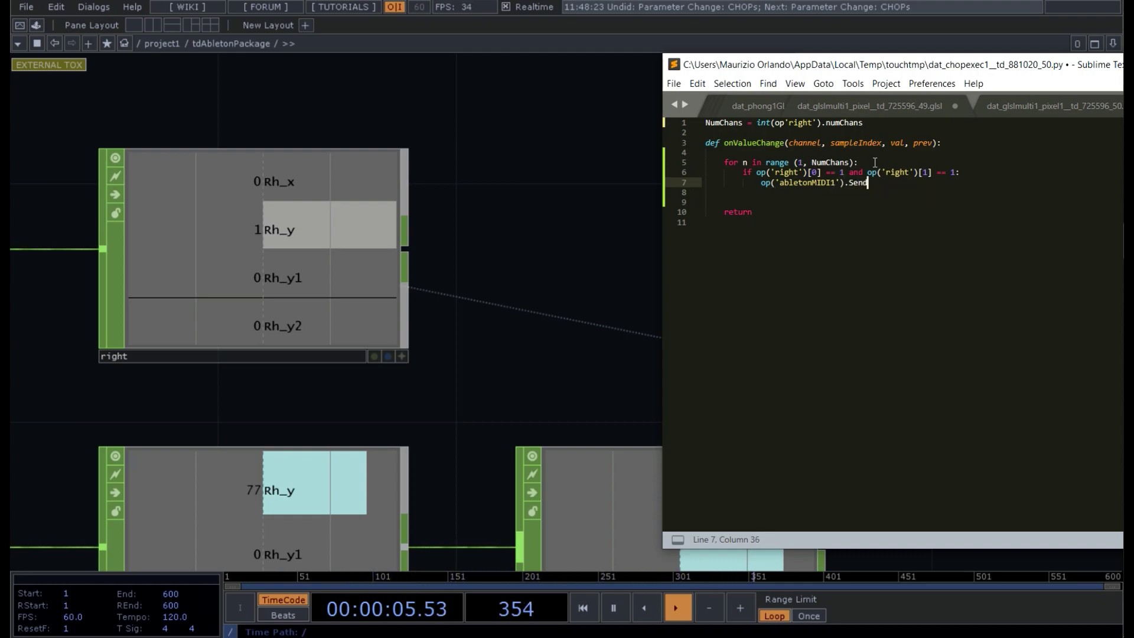
type("MIDI ")
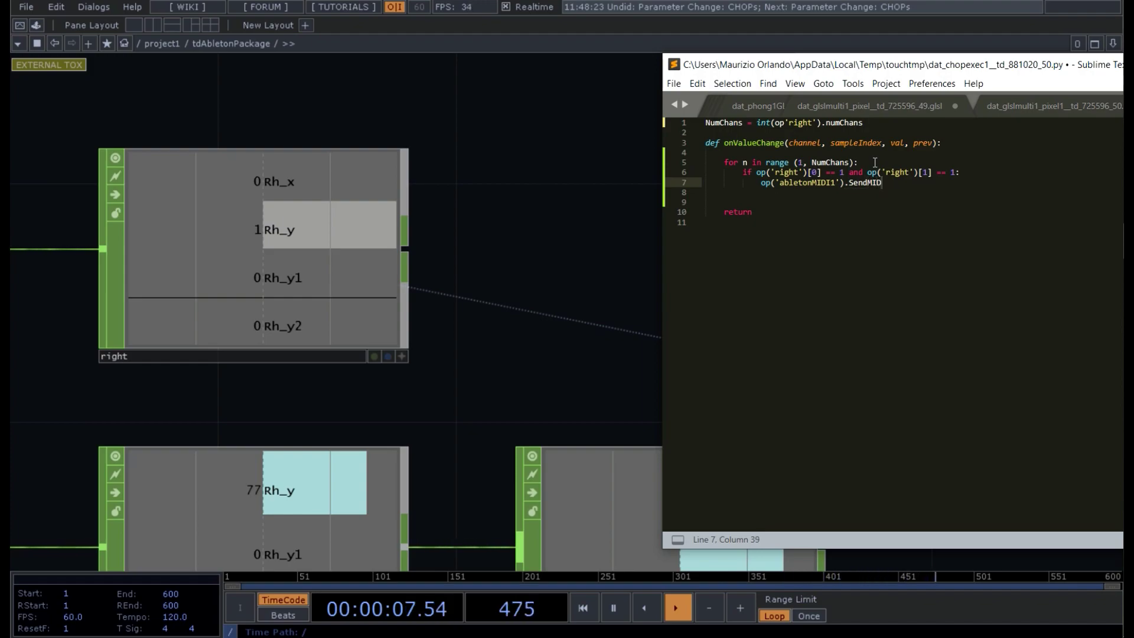
type("('")
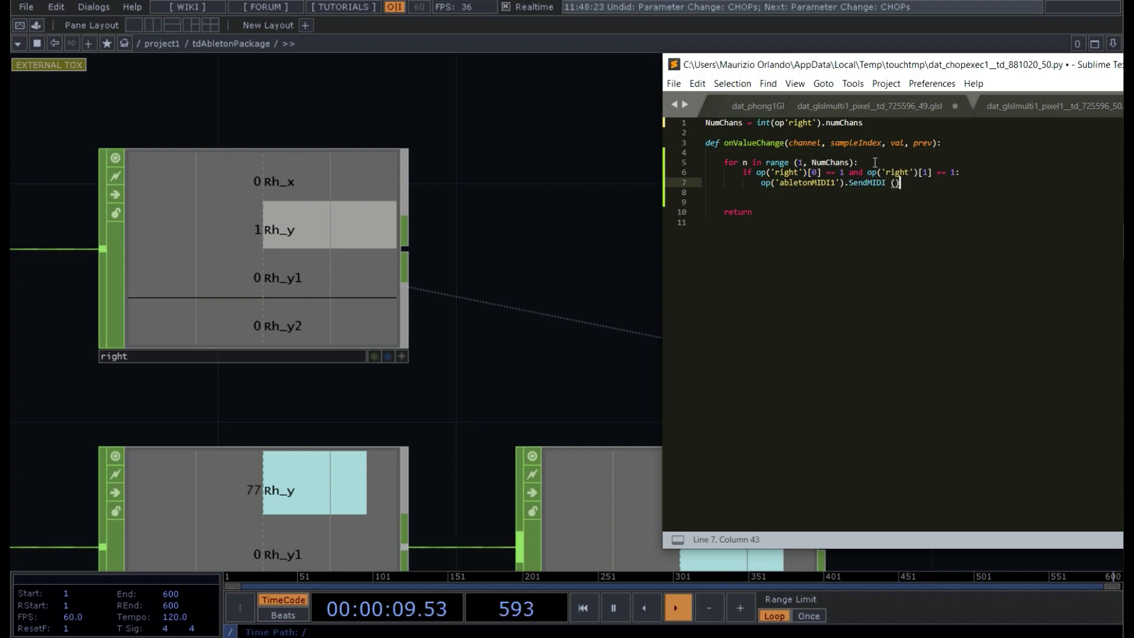
type("note',")
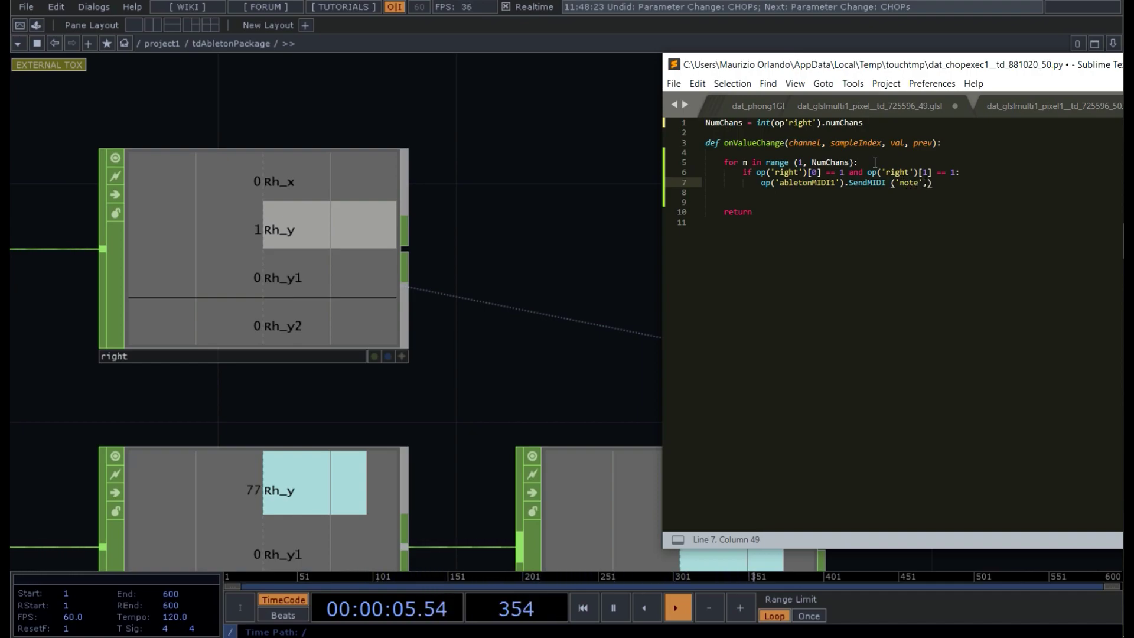
Add int(op(R_notes)) as the second SendMIDI argument, taking the operator name from the network
type(" int()")
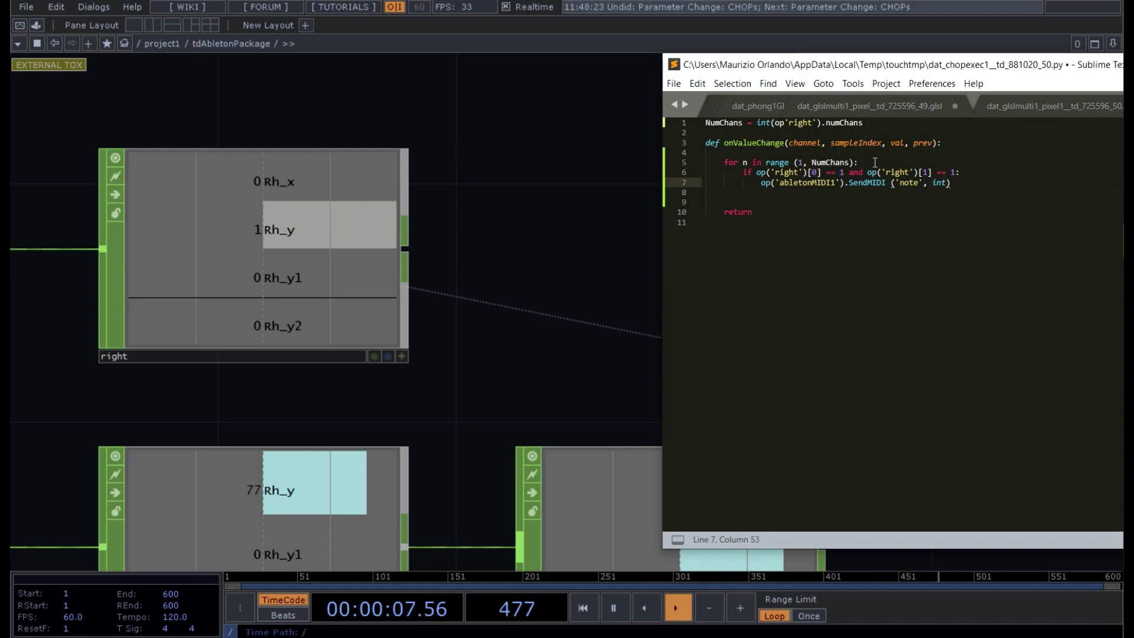
type("op")
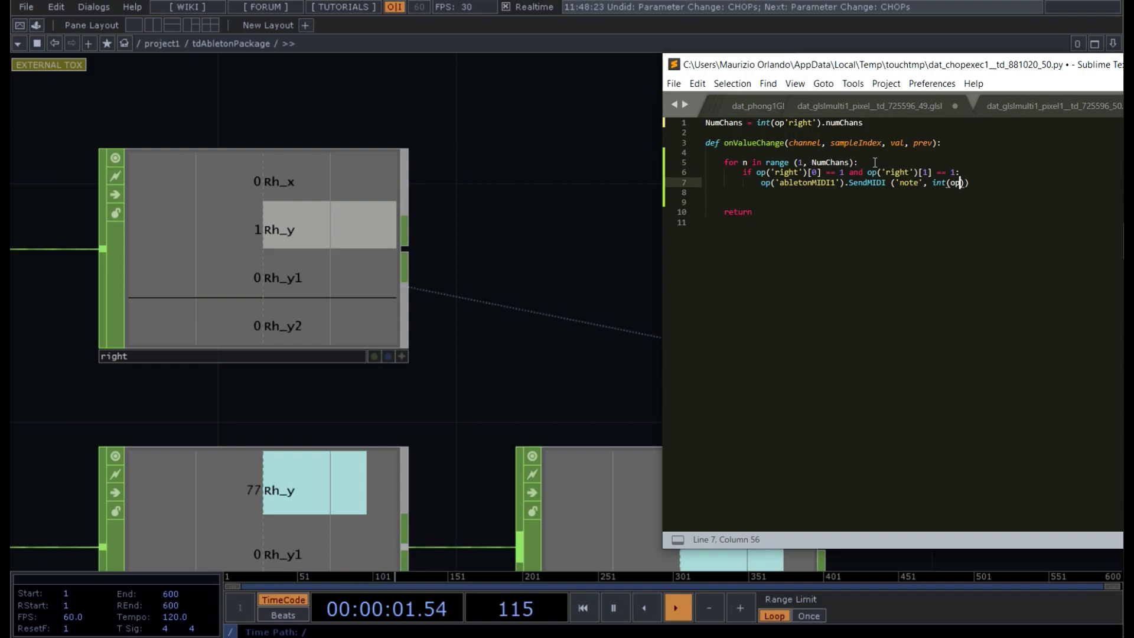
type("()")
key("Left")
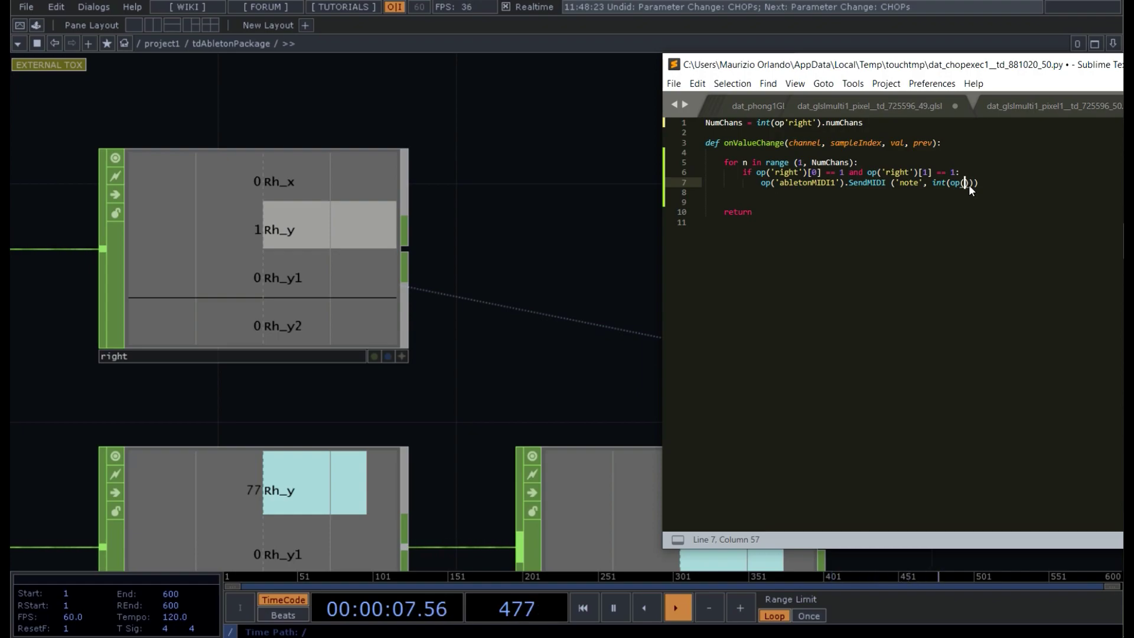
type("R_")
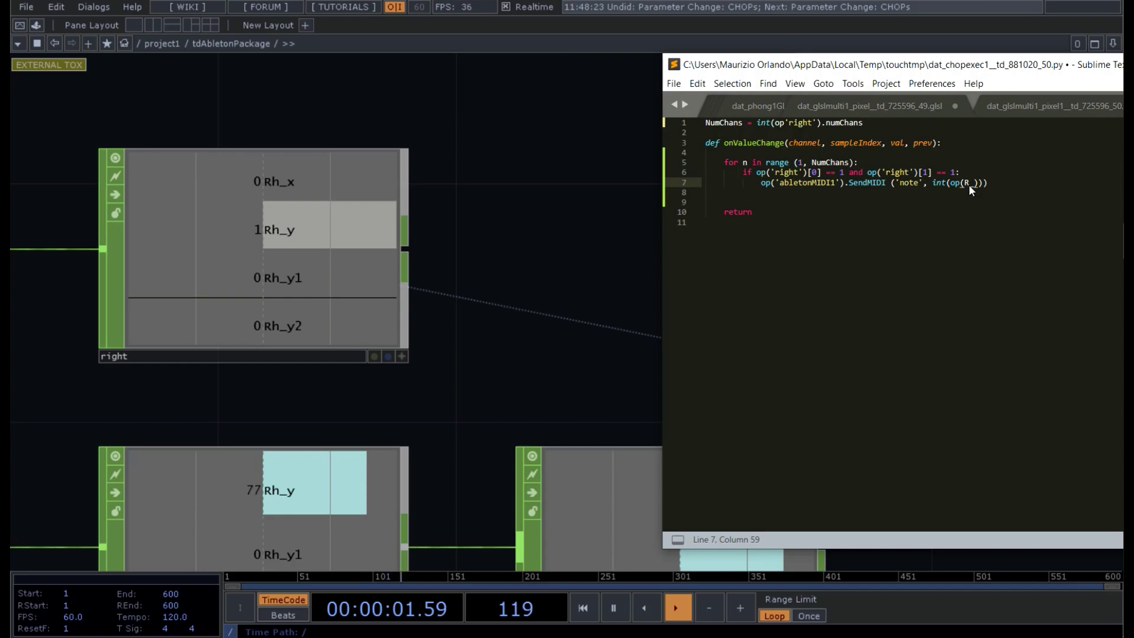
left_click(521, 385)
left_click_drag(522, 384, 507, 197)
key("alt+Tab")
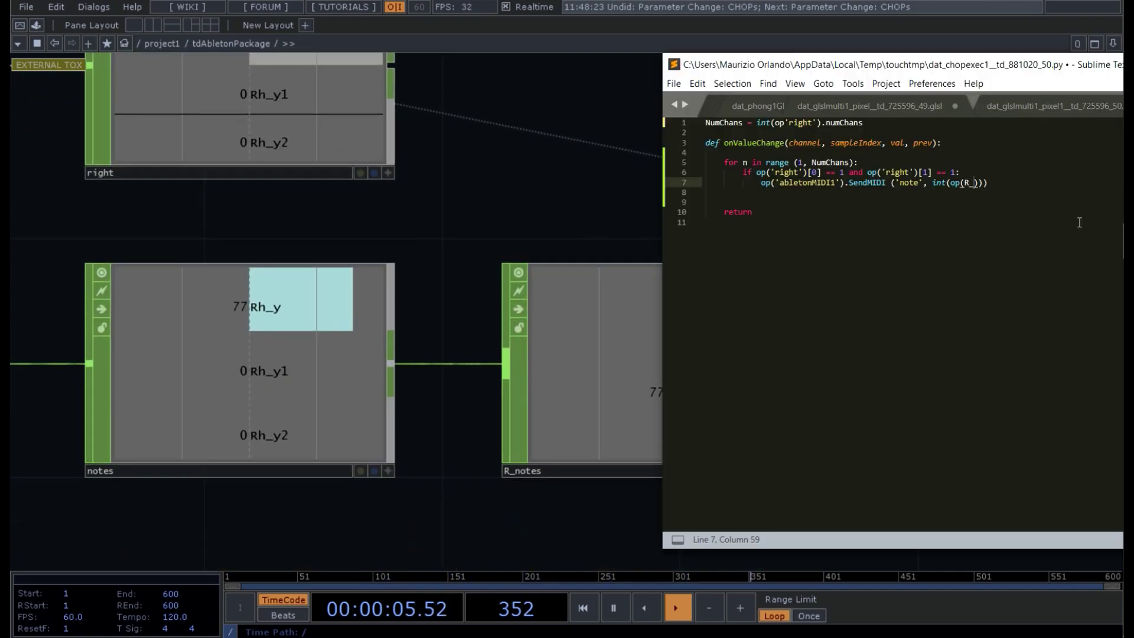
type("notes")
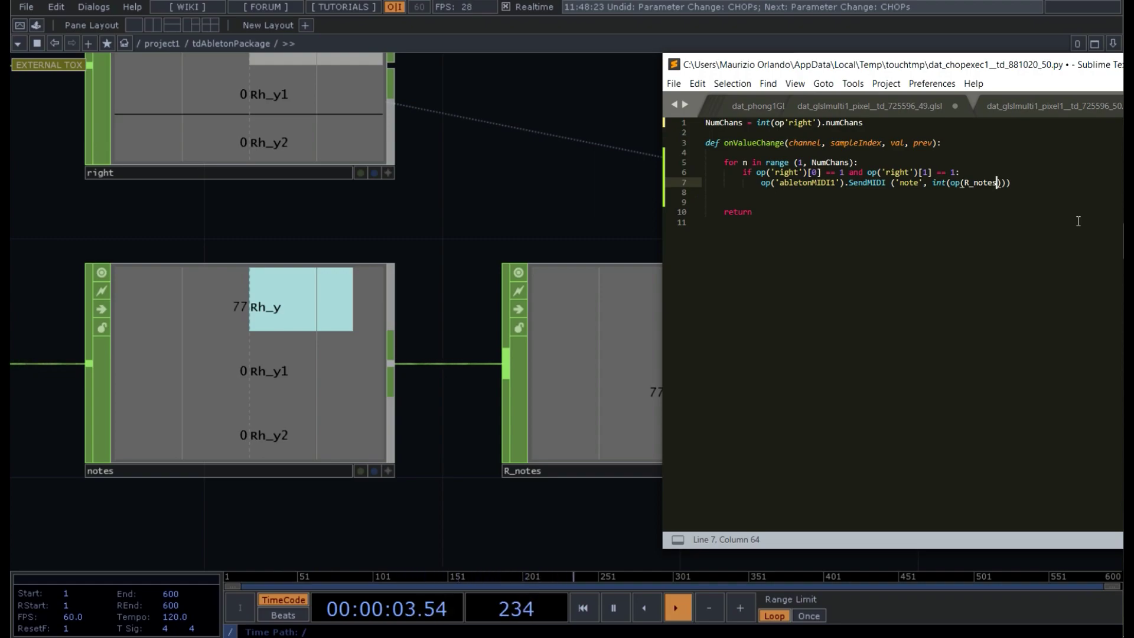
Enclose R_notes in single quotes inside the op() reference of the SendMIDI call
type("'")
key("Left")
key("Left")
key("Left")
key("Left")
key("Left")
key("Left")
key("Left")
key("Left")
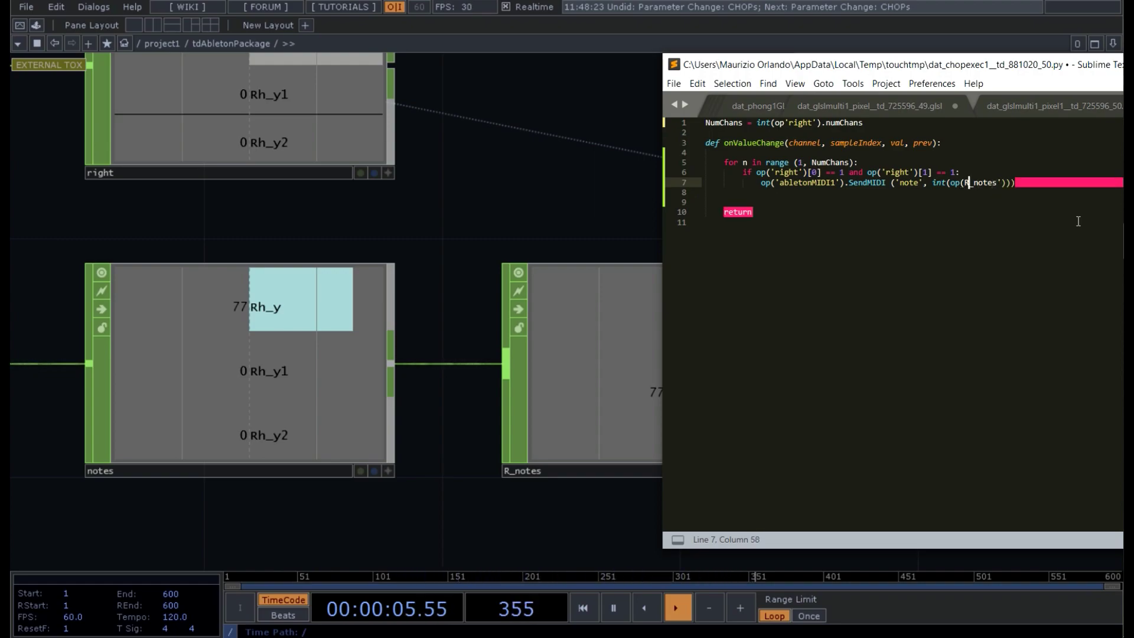
type("'")
key("Right")
key("Right")
key("Right")
key("Right")
key("Right")
key("Right")
key("Right")
key("Right")
key("Right")
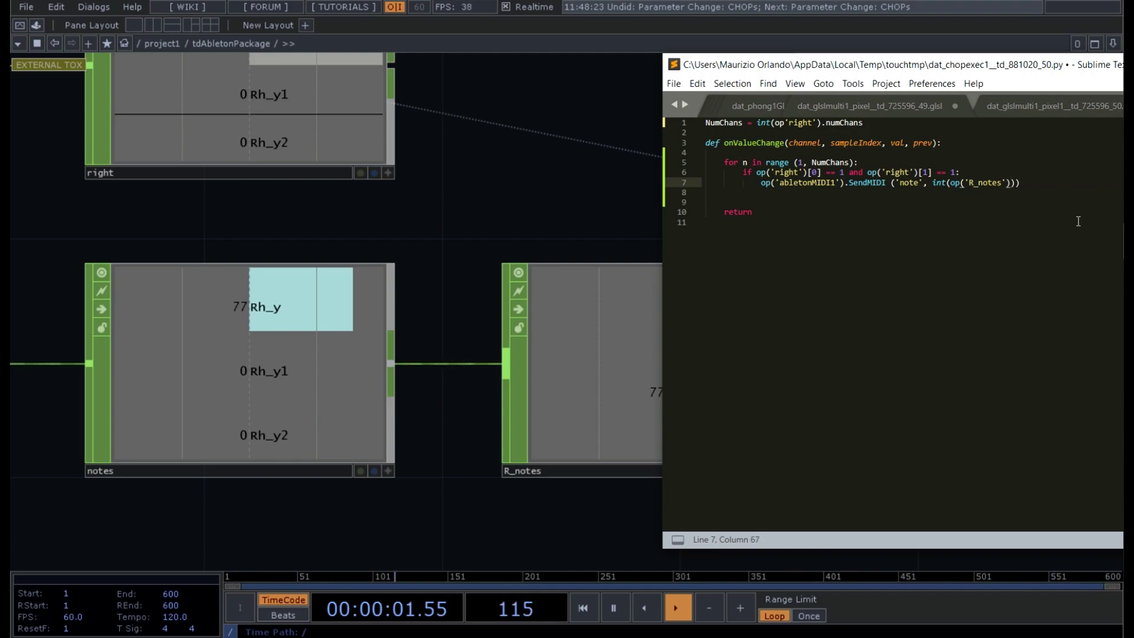
Index op('R_notes') with [0] and add 100 as the following value, closing the SendMIDI parentheses
type("[")
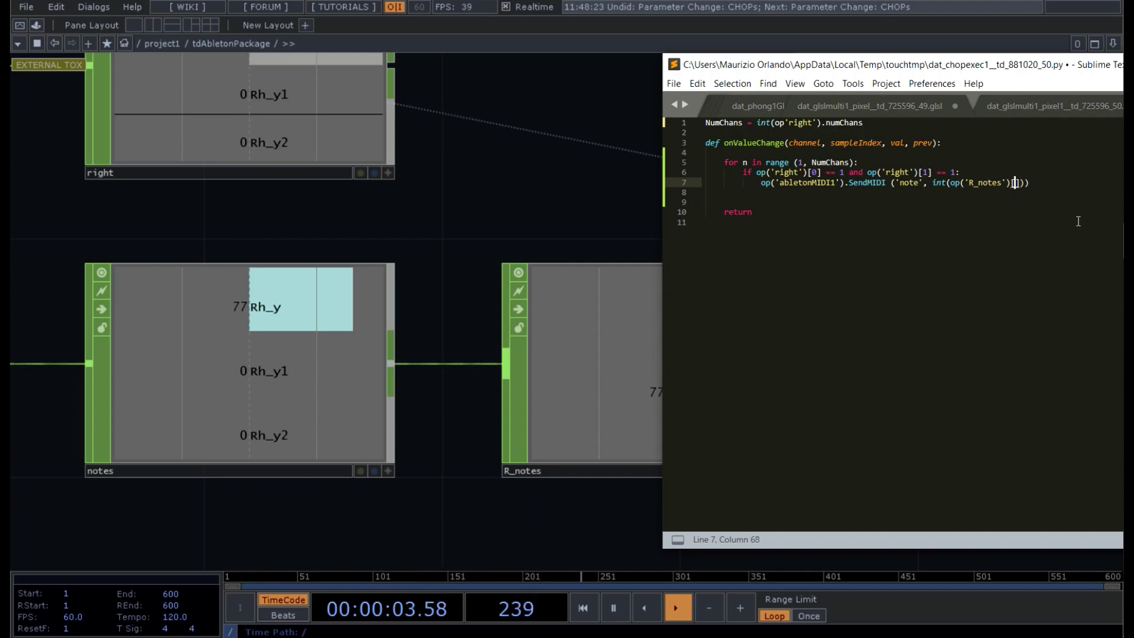
type("0], 100")
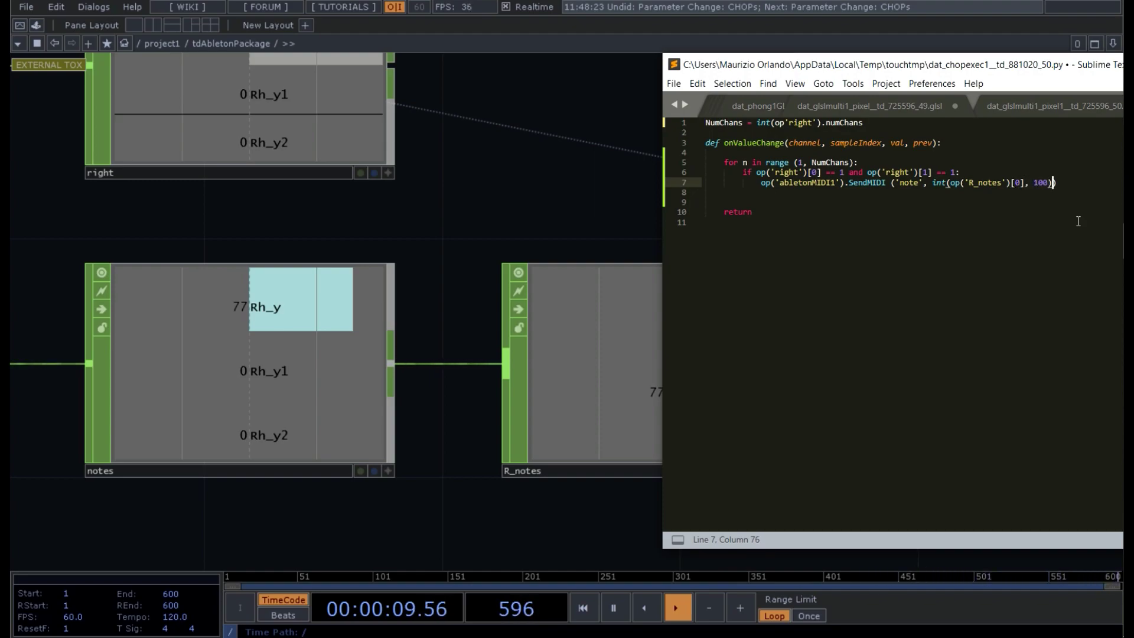
type("))")
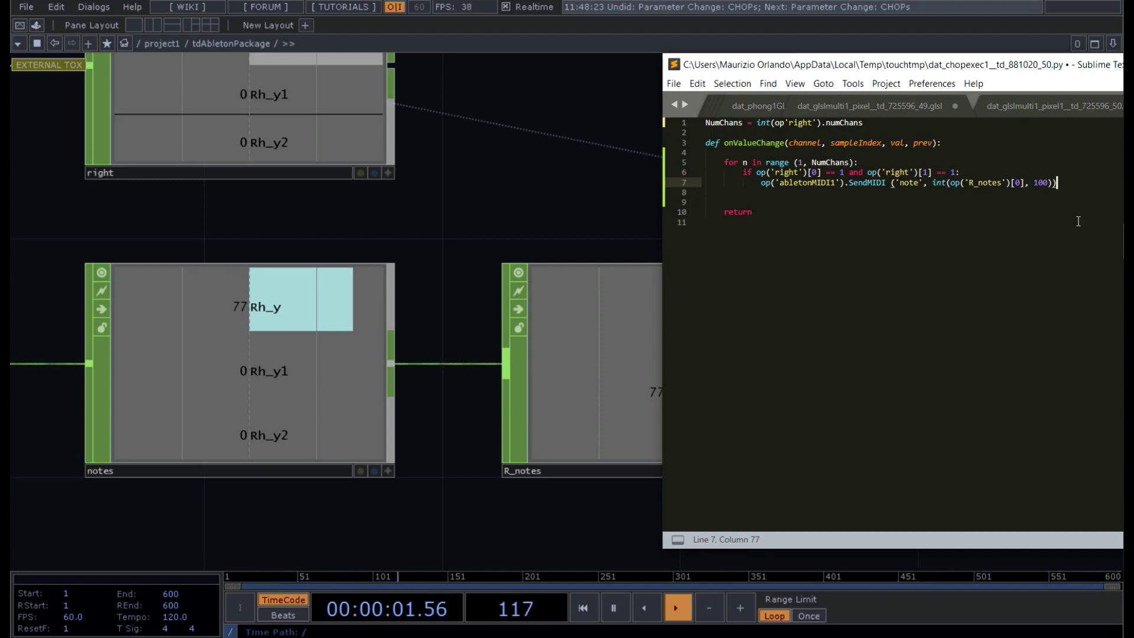
Correct the parentheses in the NumChans assignment so it reads int(op('right').numChans)
key("Up")
key("Up")
key("Up")
key("Up")
key("Up")
key("Up")
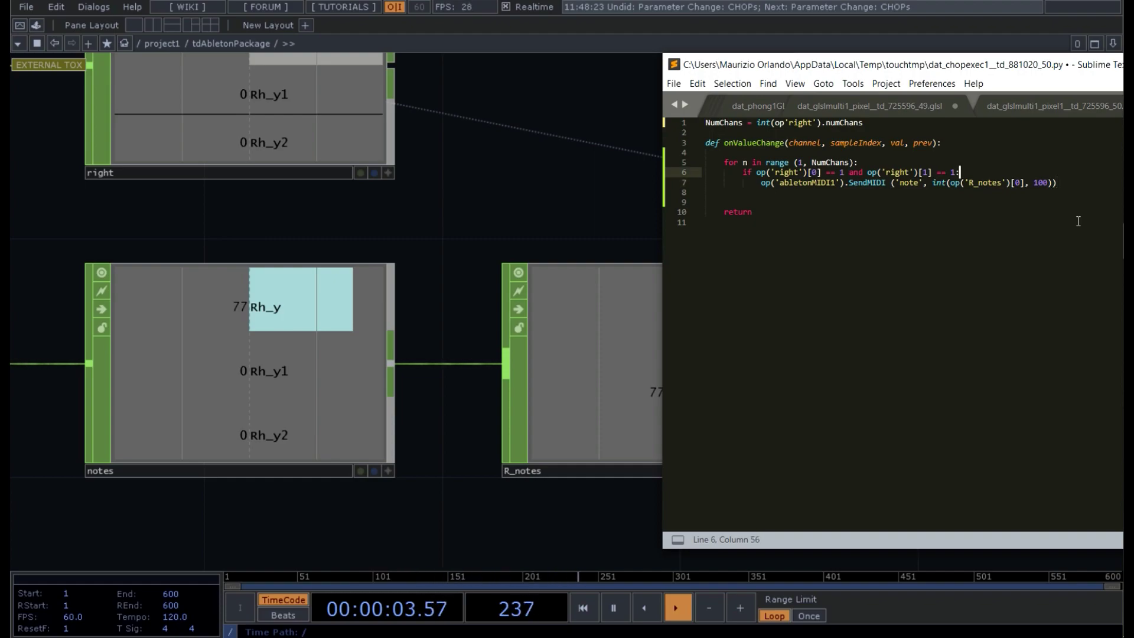
key("Left")
key("Left")
key("Left")
key("Left")
key("Left")
key("Left")
key("Left")
key("Left")
key("Left")
key("Left")
key("Left")
key("Left")
key("Left")
key("Left")
key("Left")
key("Left")
key("Left")
key("Left")
key("Left")
key("Left")
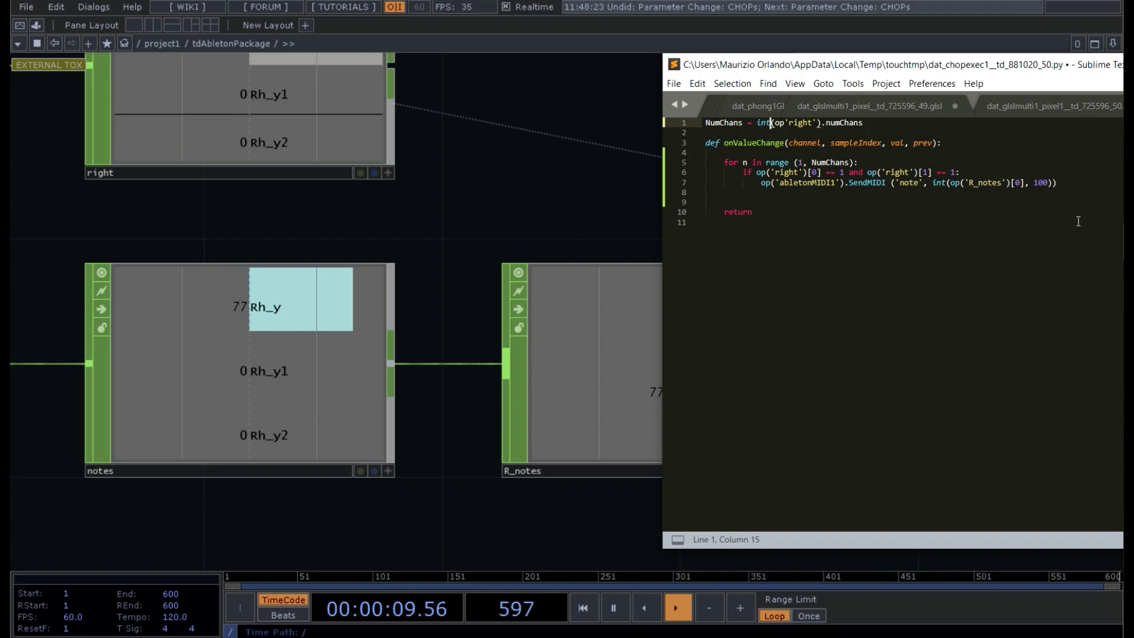
key("Right")
key("Right")
key("Right")
type("(")
key("Right")
key("Right")
key("Right")
key("Right")
key("Right")
key("Right")
key("Right")
key("Right")
key("Right")
key("Right")
key("Right")
key("Right")
type(")")
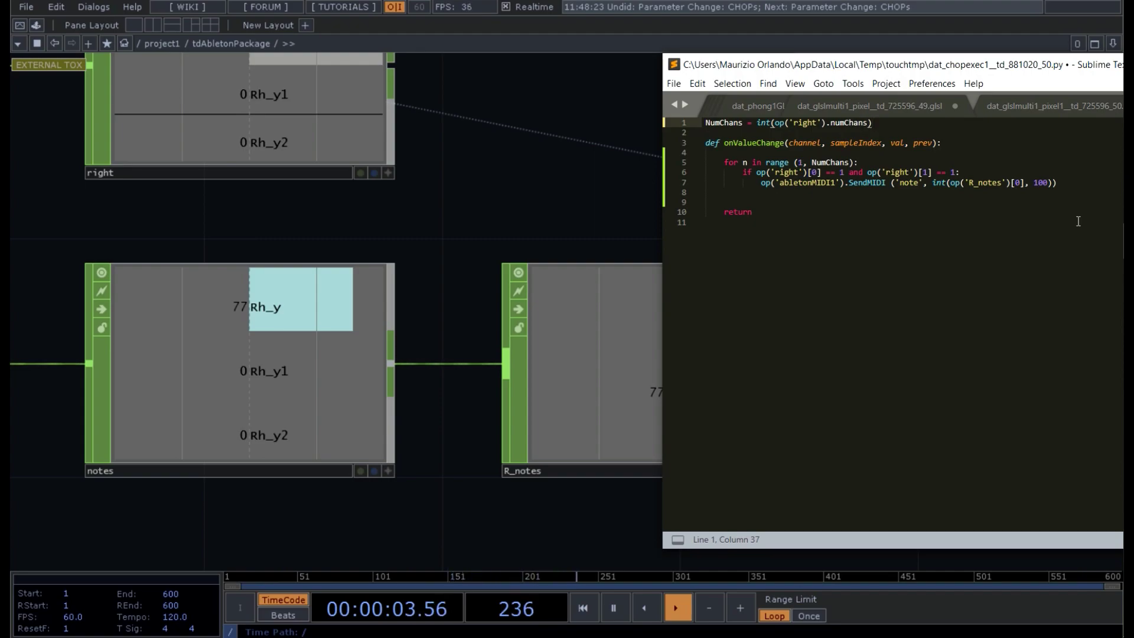
Delete the last closing parenthesis at the end of the SendMIDI line
key("Down")
key("Down")
key("Down")
key("Down")
key("Down")
key("Down")
key("End")
key("BackSpace")
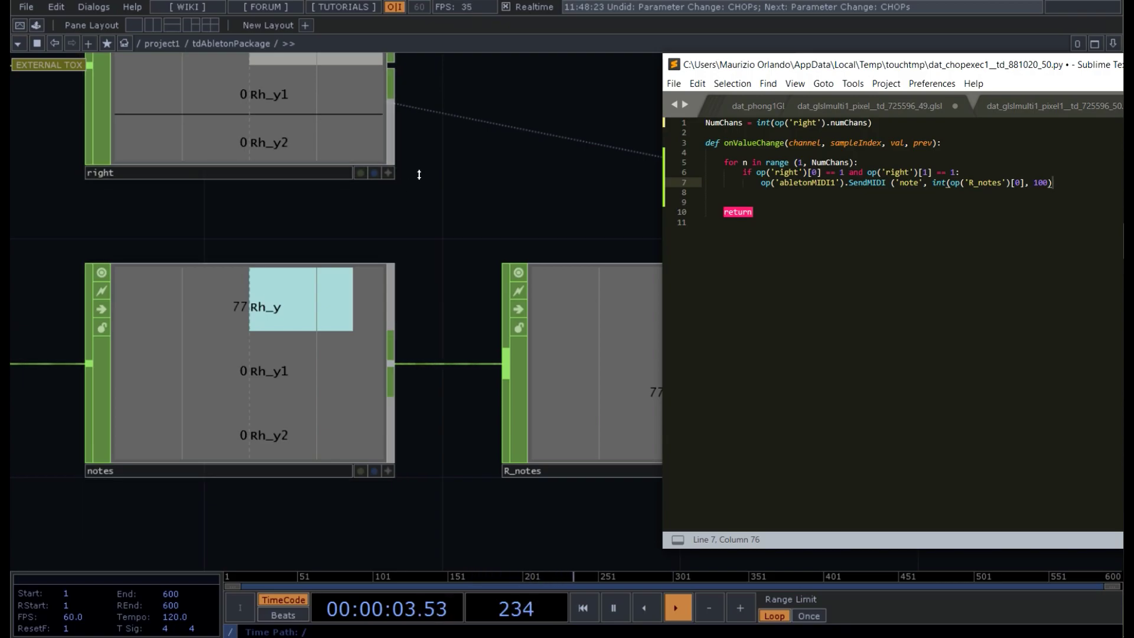
Examine the channels of the right and R_notes operators against the script's if condition and SendMIDI line
left_click_drag(433, 172, 496, 272)
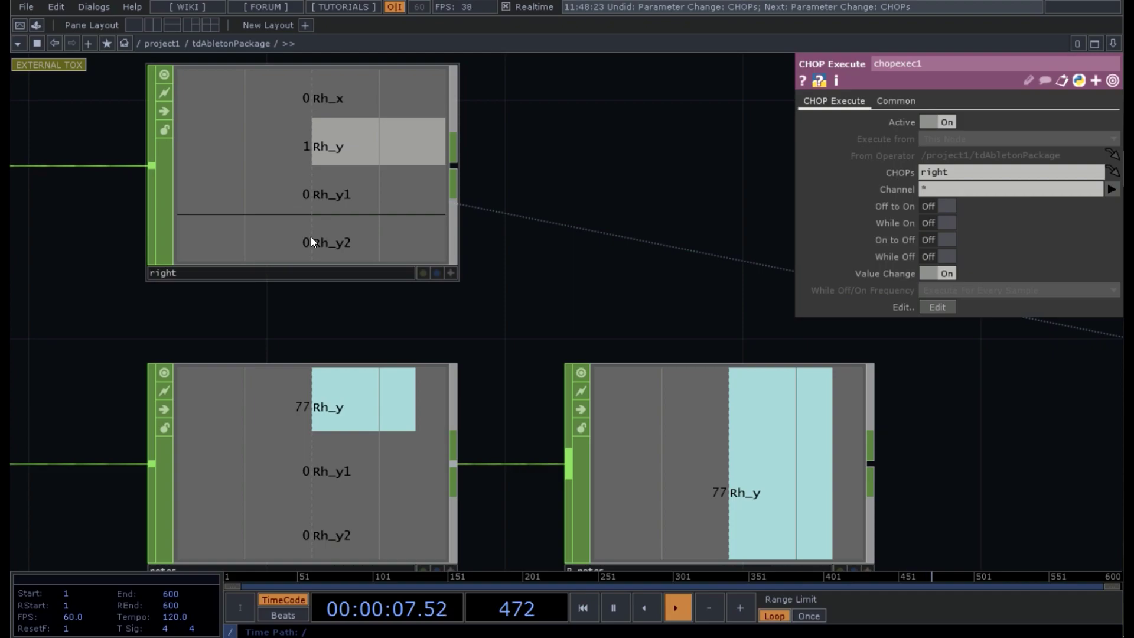
key("alt+Tab")
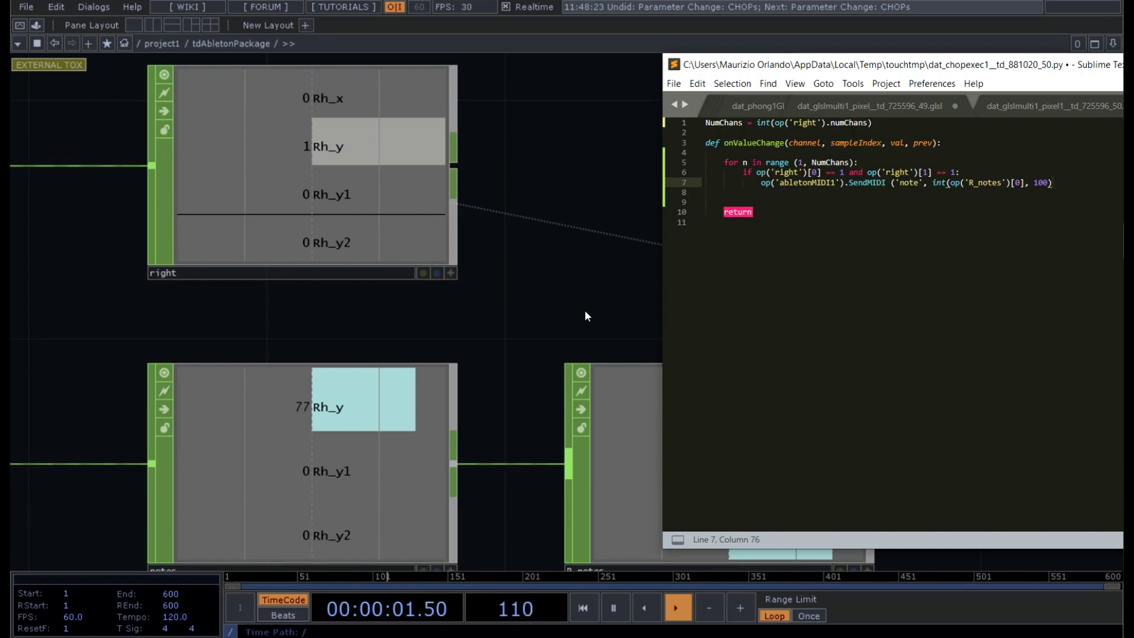
left_click_drag(856, 69, 745, 23)
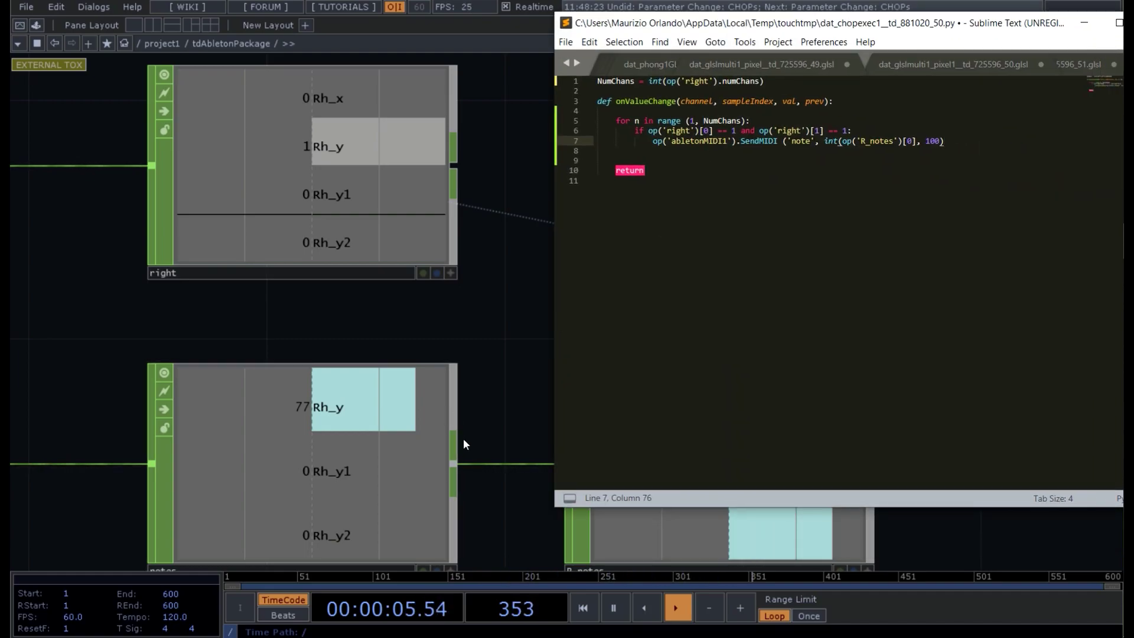
left_click(495, 448)
left_click_drag(494, 448, 442, 265)
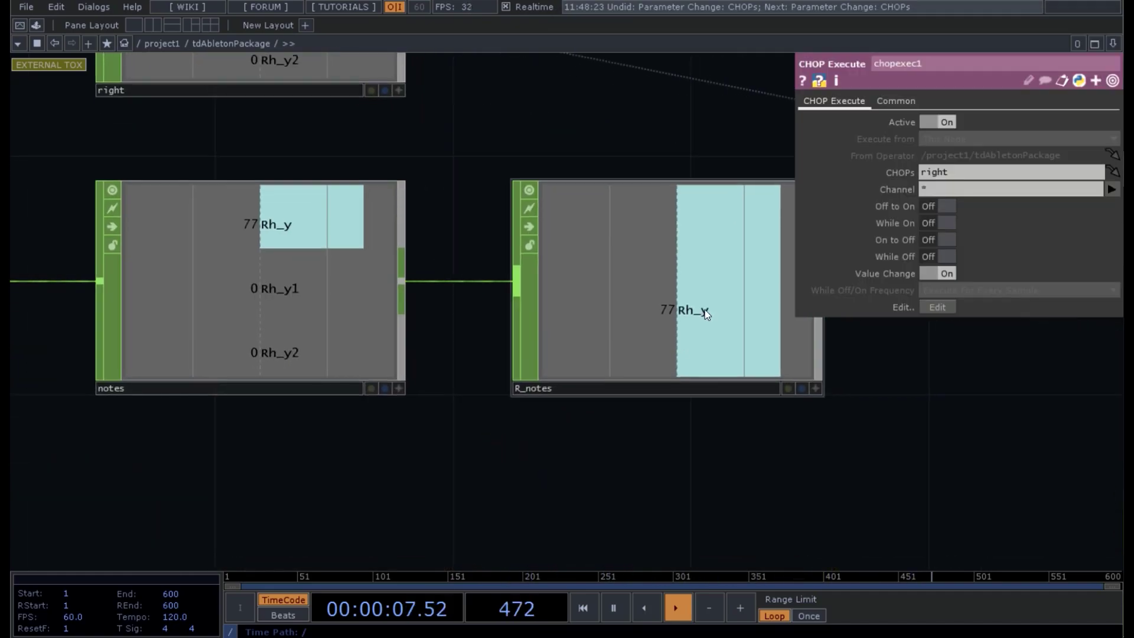
left_click(704, 311)
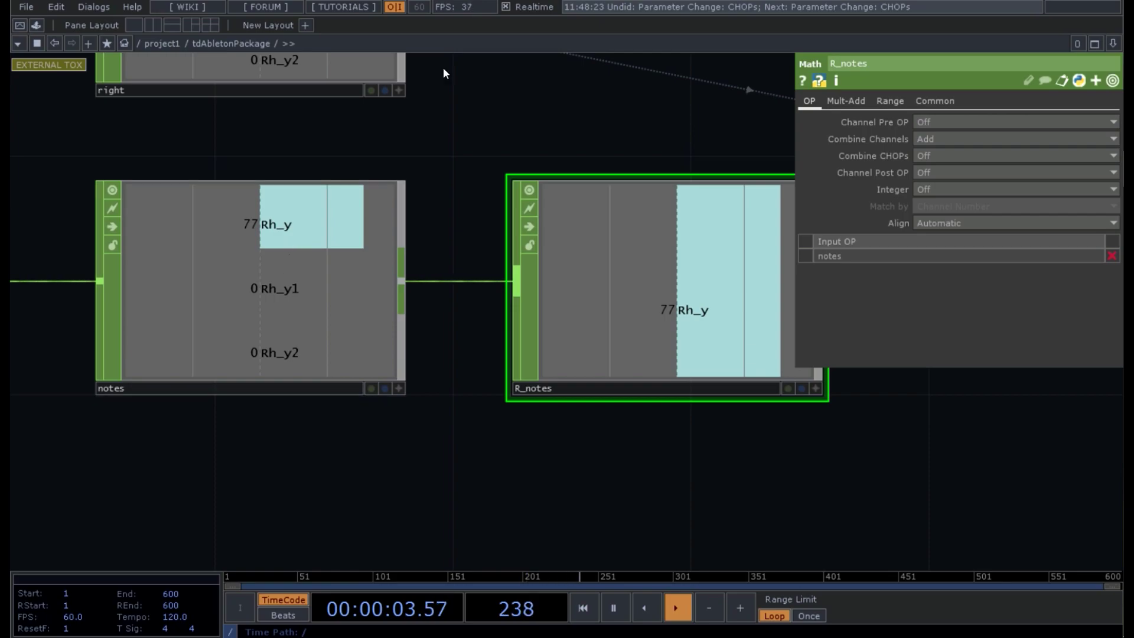
left_click_drag(473, 127, 477, 414)
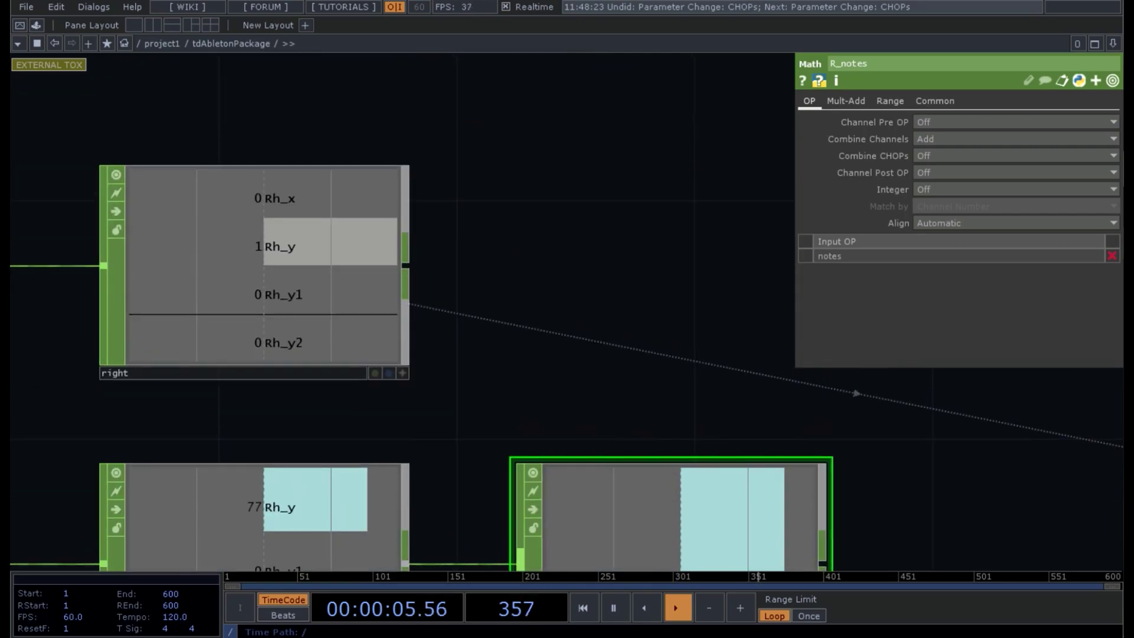
key("alt+Tab")
left_click_drag(954, 141, 584, 130)
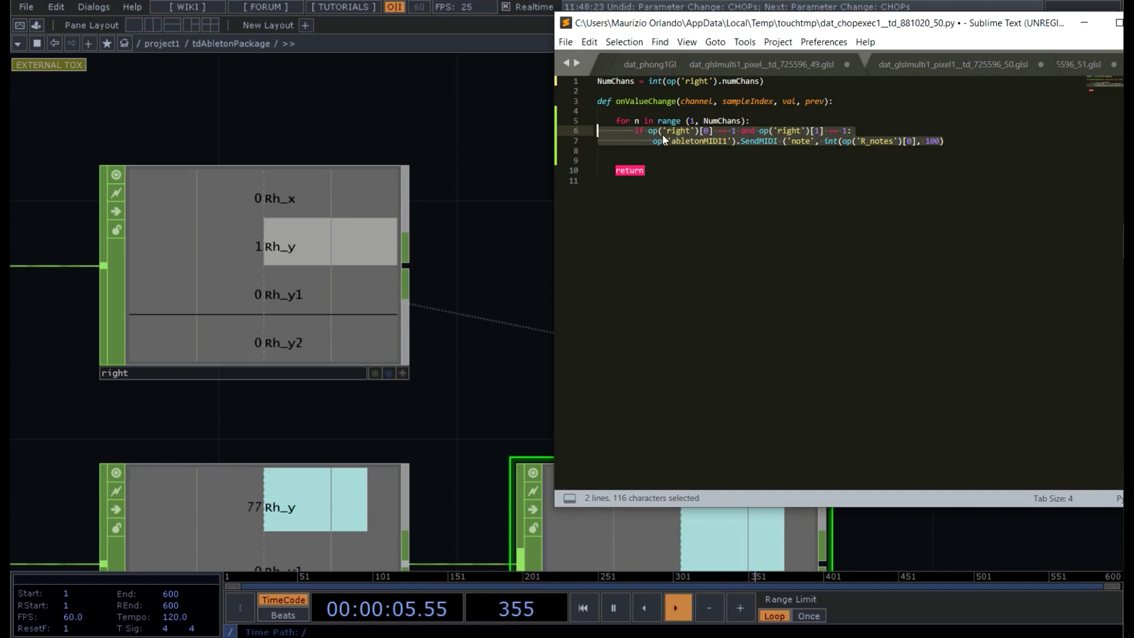
left_click(780, 160)
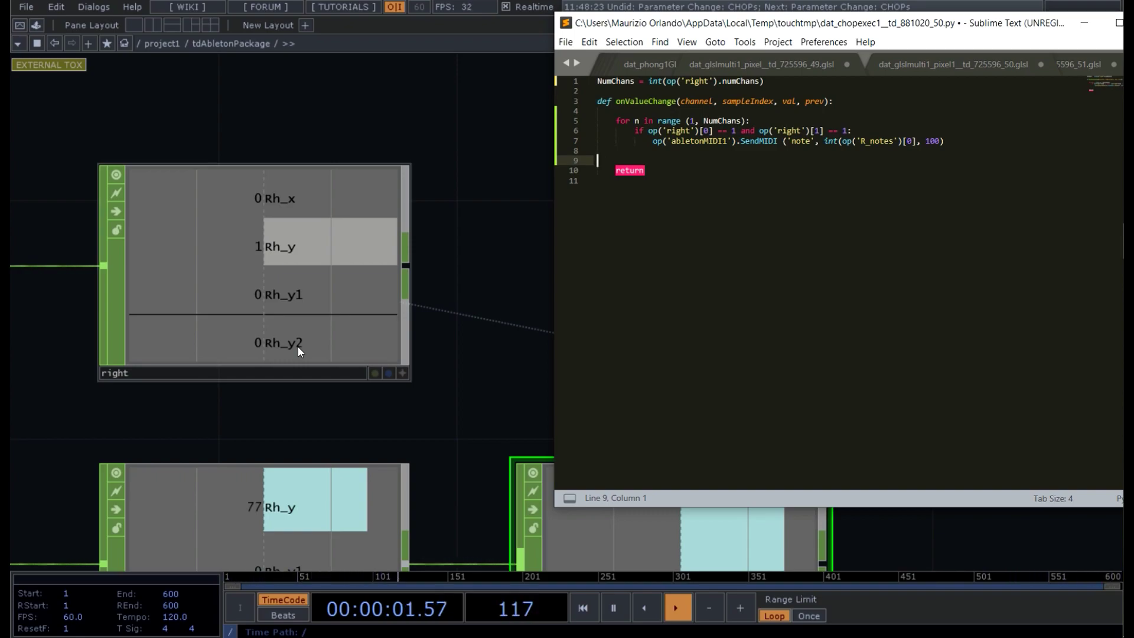
Add an elif branch below the first SendMIDI line, reusing the if statement's condition and its SendMIDI call
left_click(633, 150)
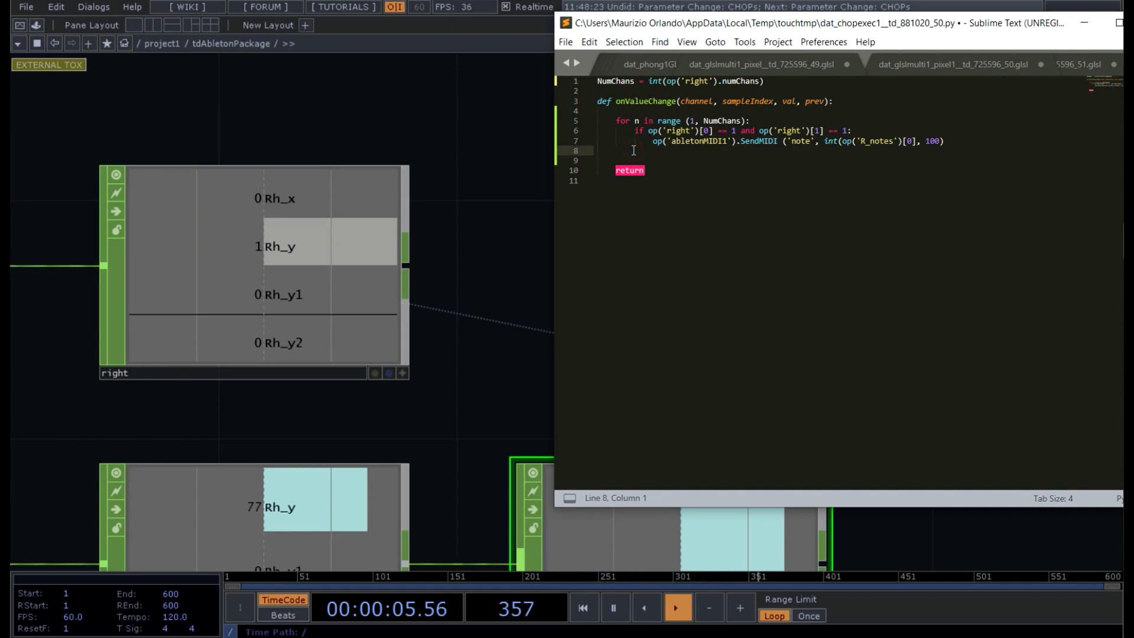
key("Return")
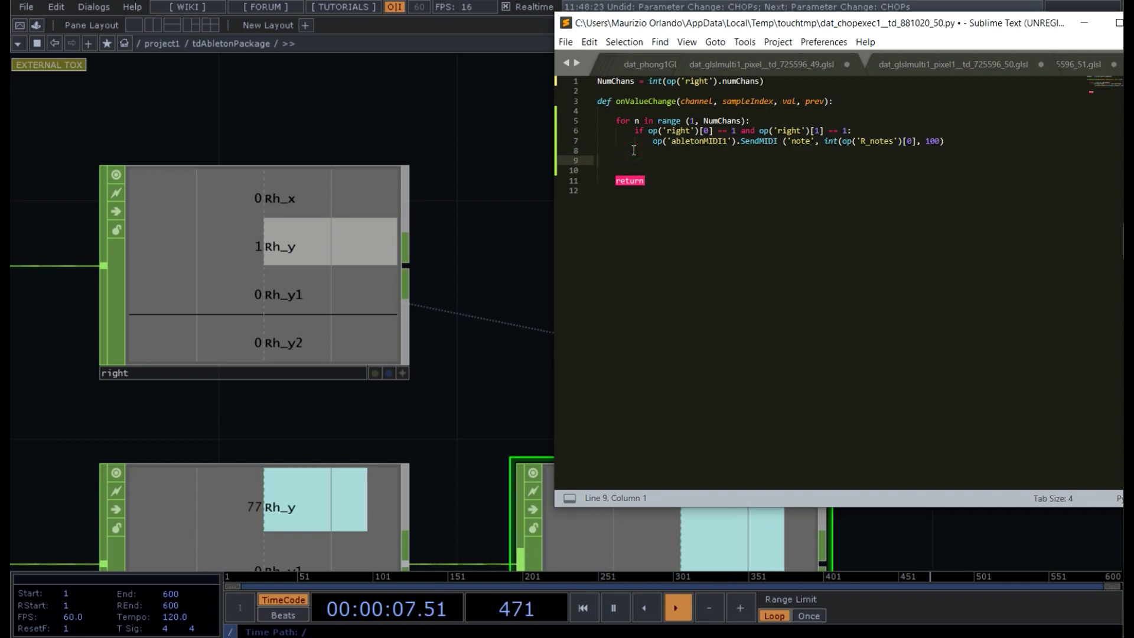
left_click(634, 161)
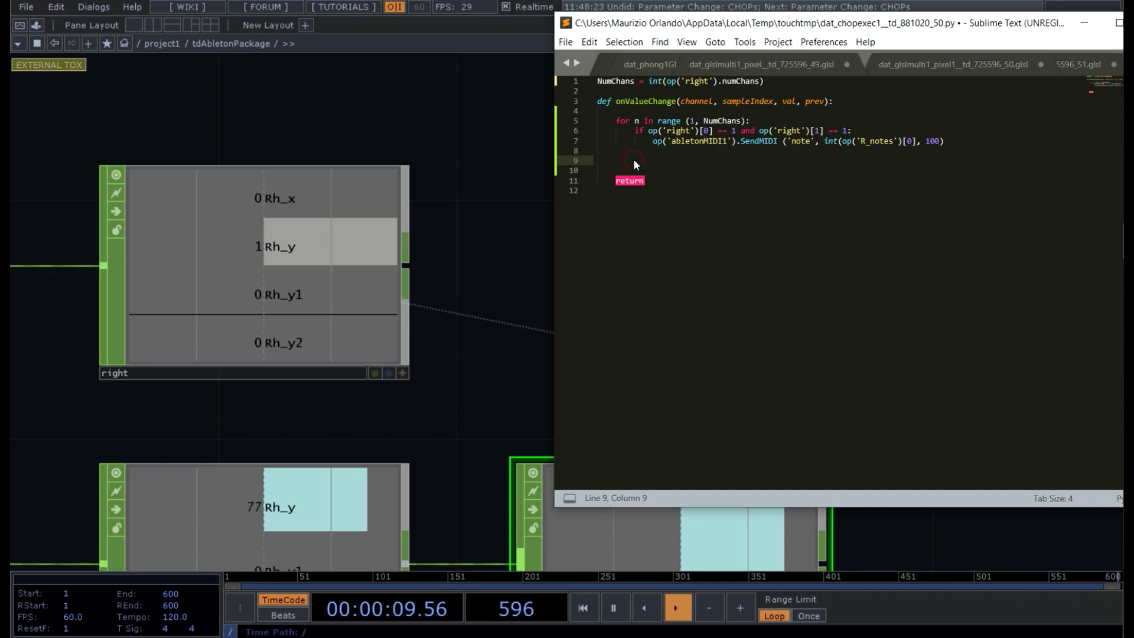
type("elif")
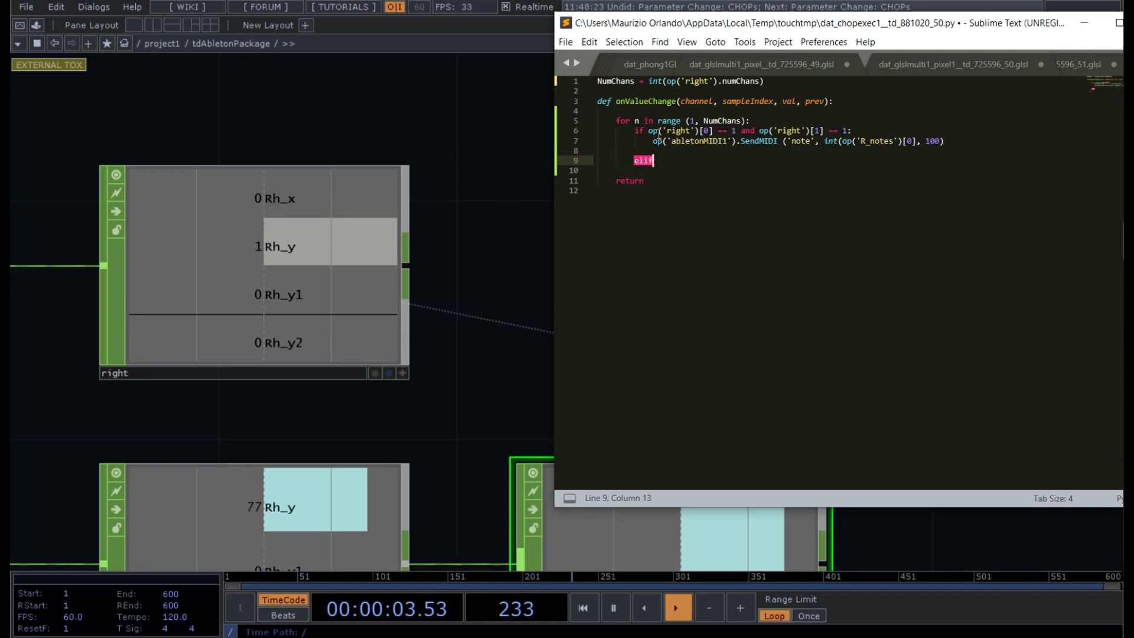
left_click_drag(648, 130, 954, 140)
key("ctrl+c")
left_click(698, 162)
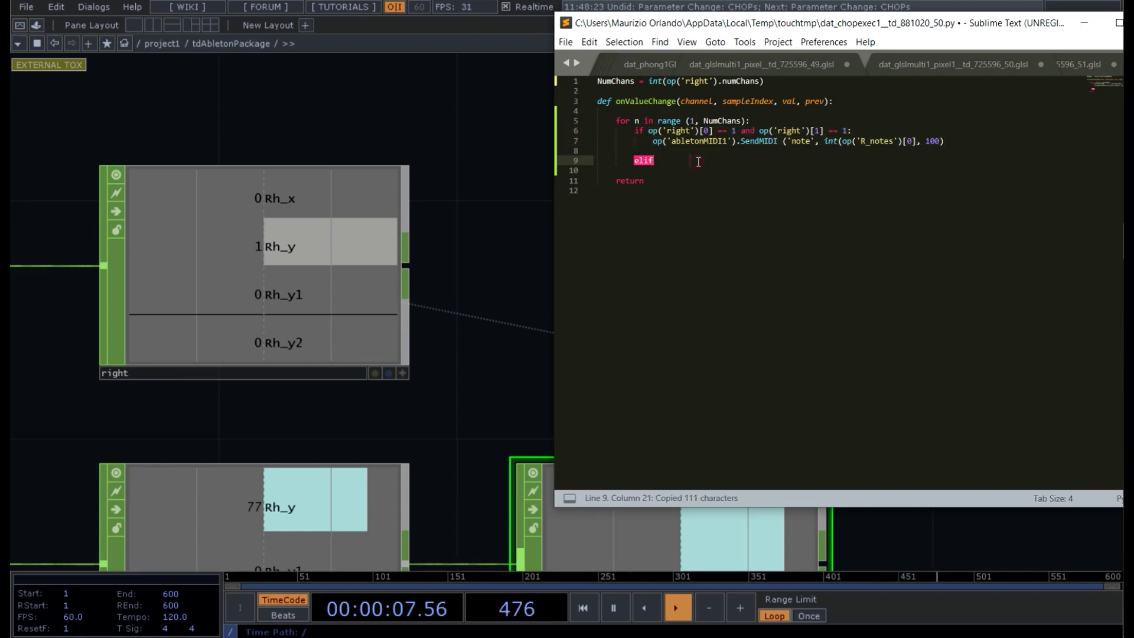
left_click(653, 160)
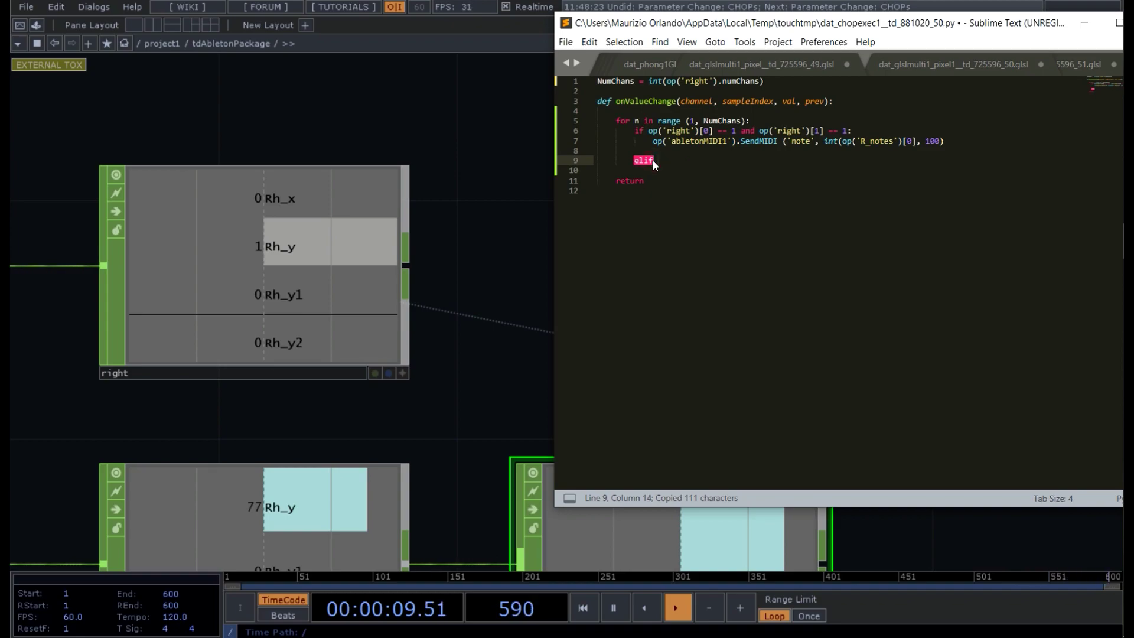
key("ctrl+v")
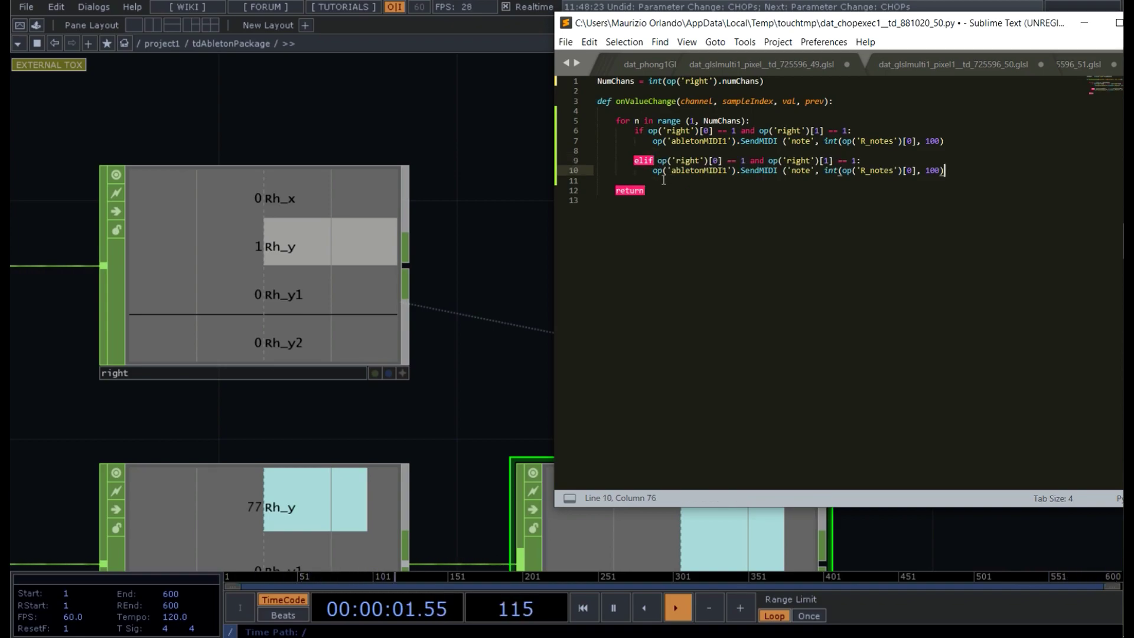
Indent the elif branch's SendMIDI line one more level and change its second op('right') index to [2]
left_click(653, 170)
key("BackSpace")
key("Tab")
key("Tab")
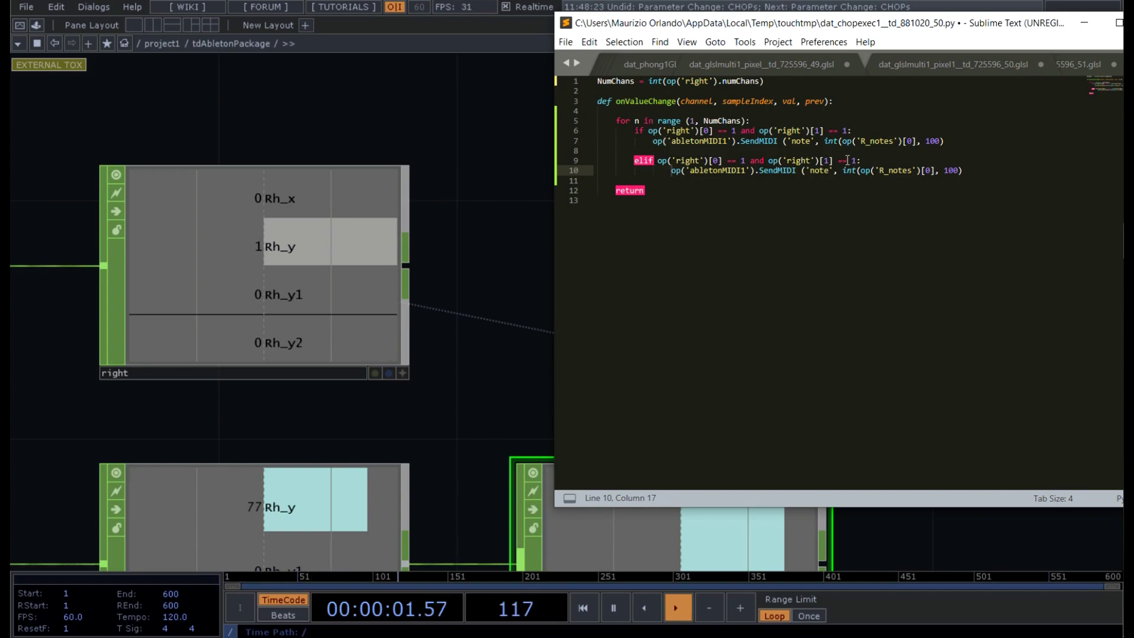
left_click(828, 160)
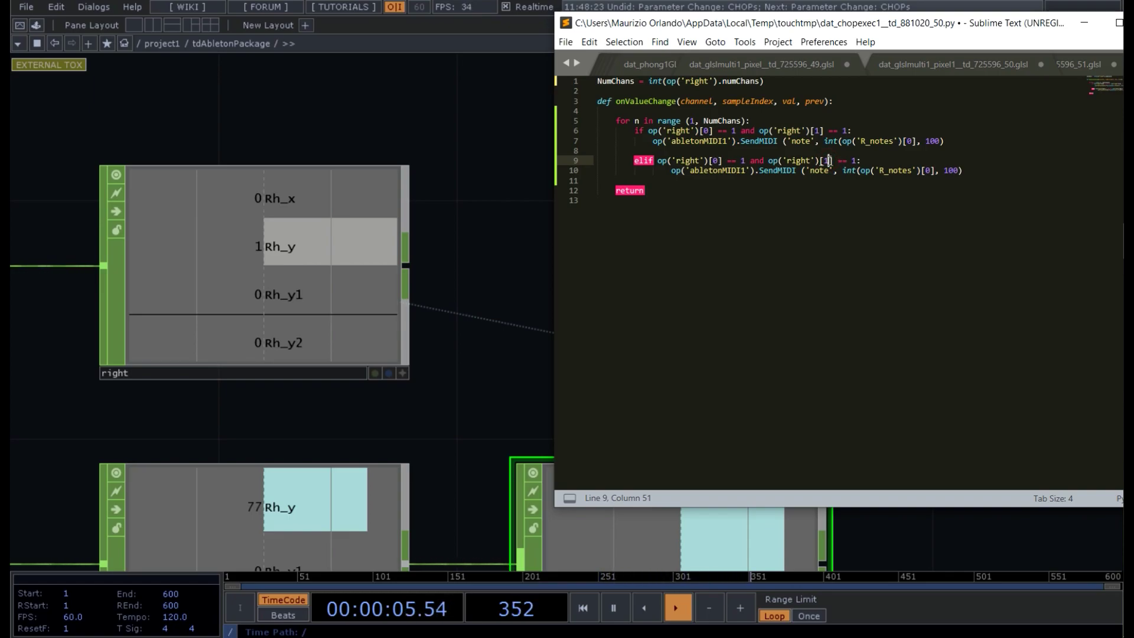
key("BackSpace")
type("2")
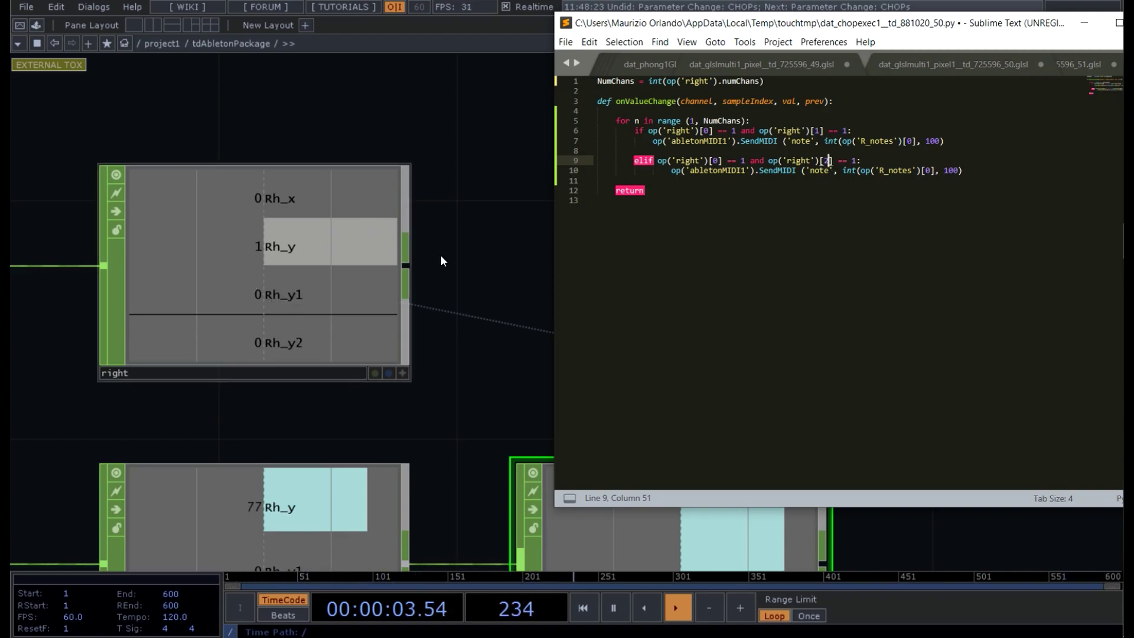
Add a second elif branch with the same condition and SendMIDI call, using op('right')[3] == 1 as its second test
left_click(970, 171)
key("Return")
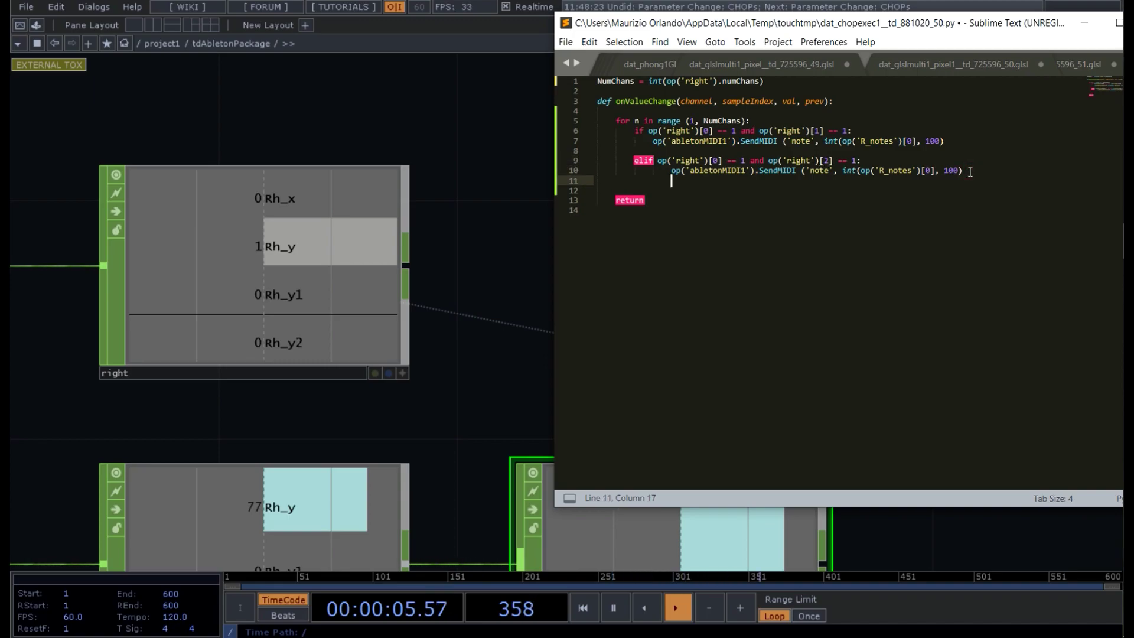
key("BackSpace")
key("BackSpace")
key("Return")
type("elif")
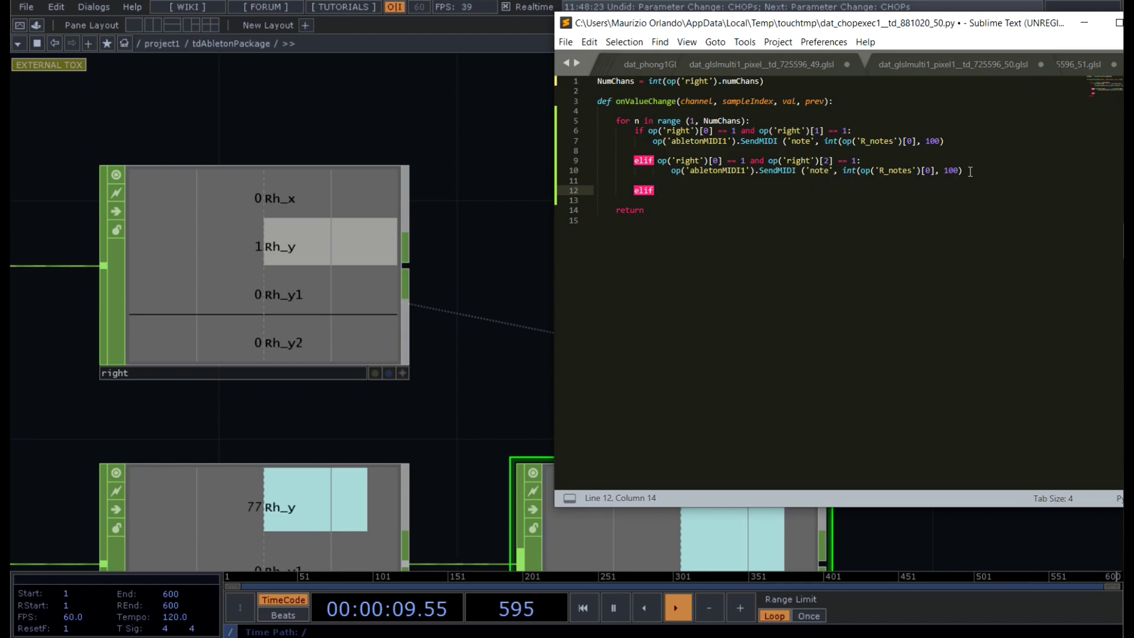
key("ctrl+v")
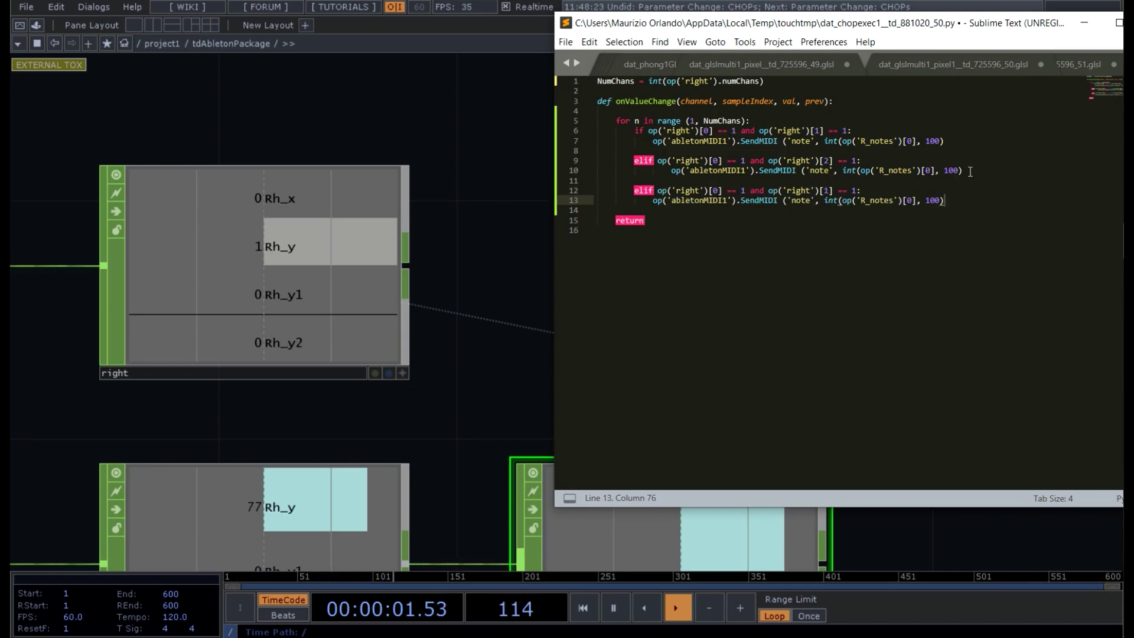
left_click(828, 190)
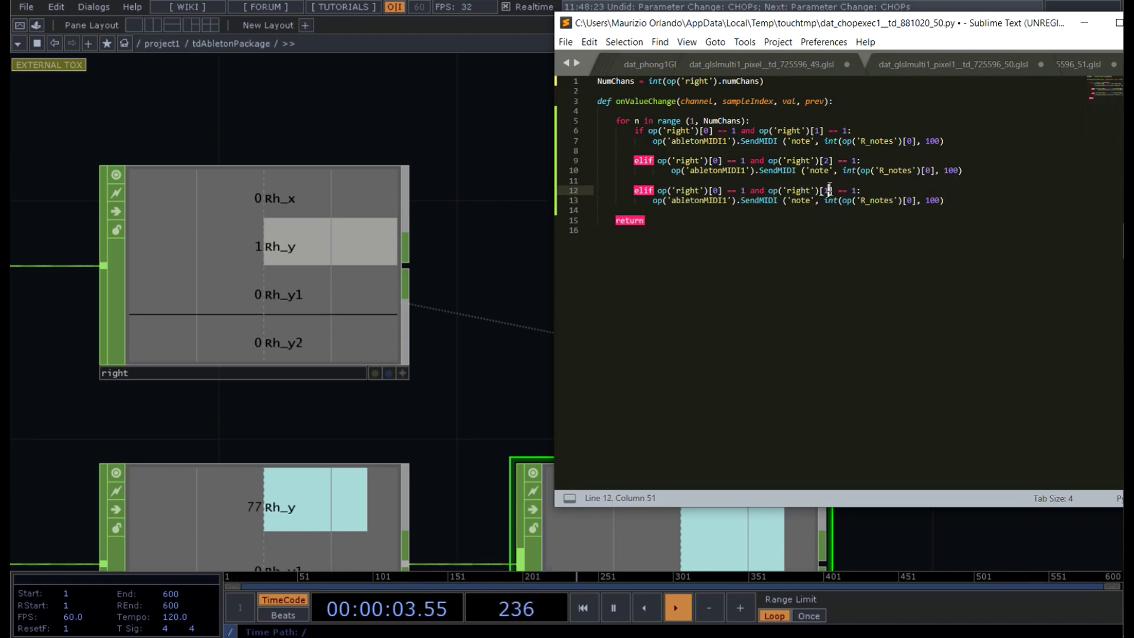
key("BackSpace")
type("3")
Indent the SendMIDI lines of the last elif and the first if one more level, and save the script
left_click(652, 201)
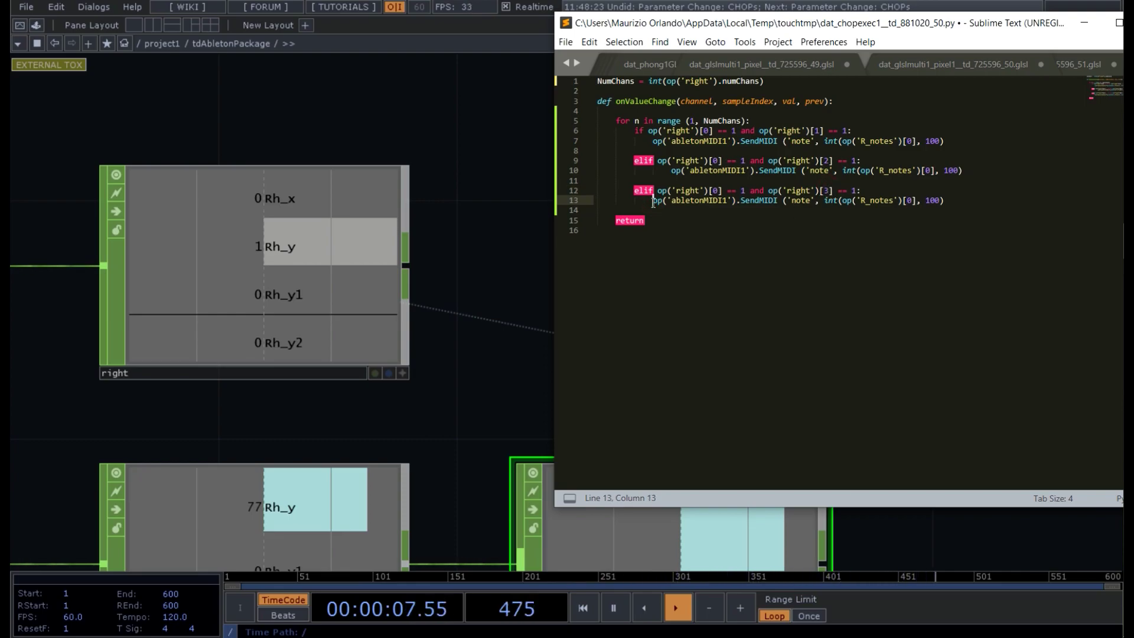
key("Tab")
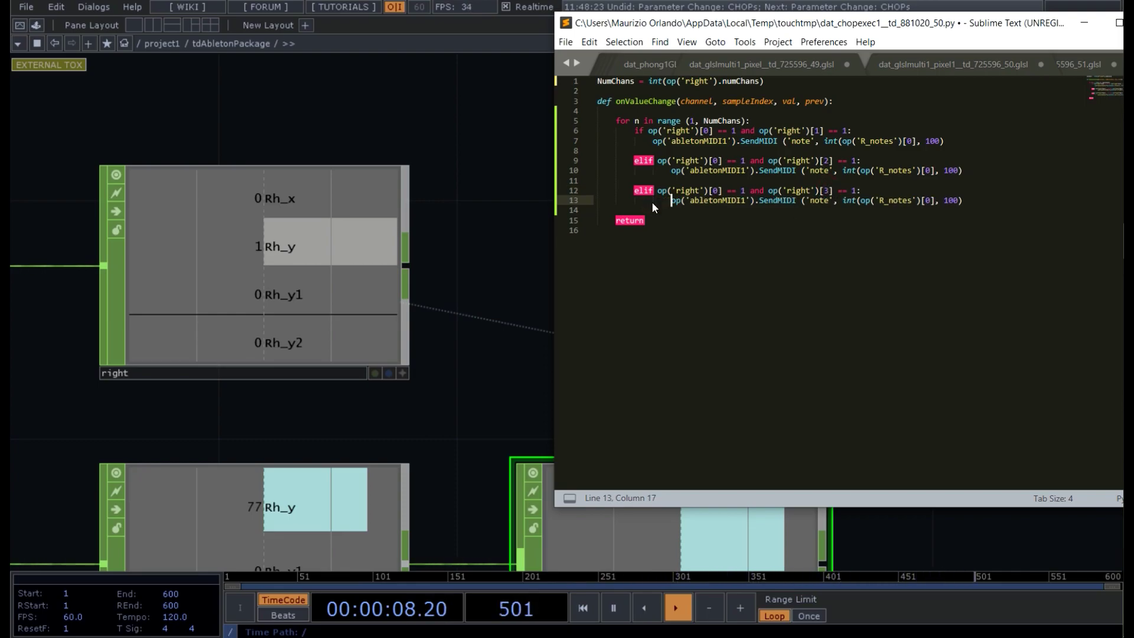
left_click(653, 142)
key("Tab")
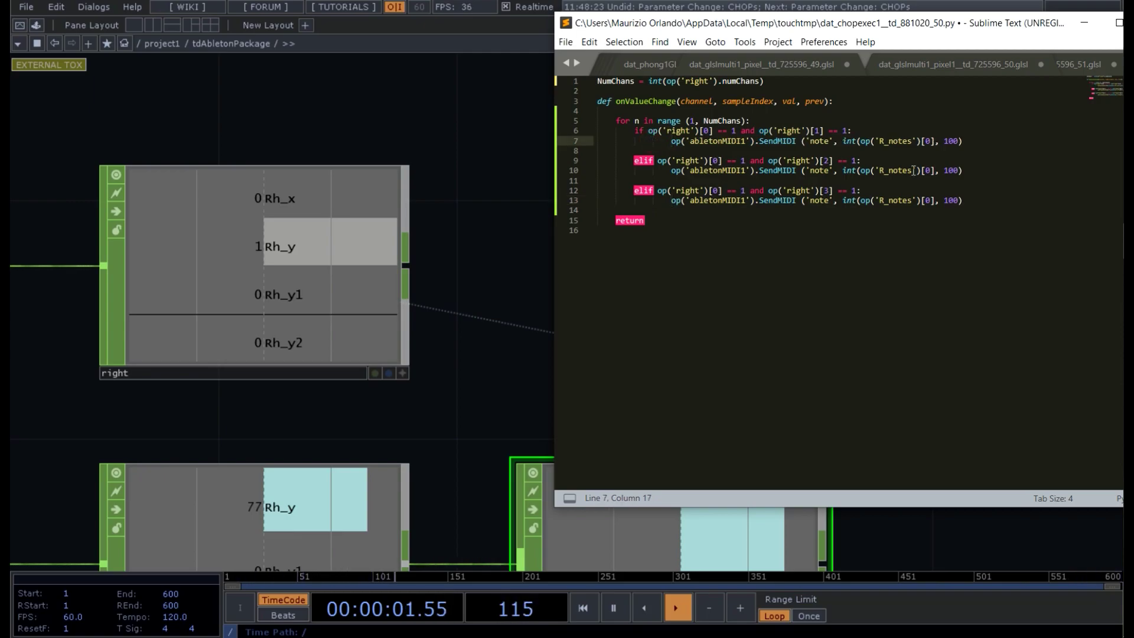
left_click(977, 211)
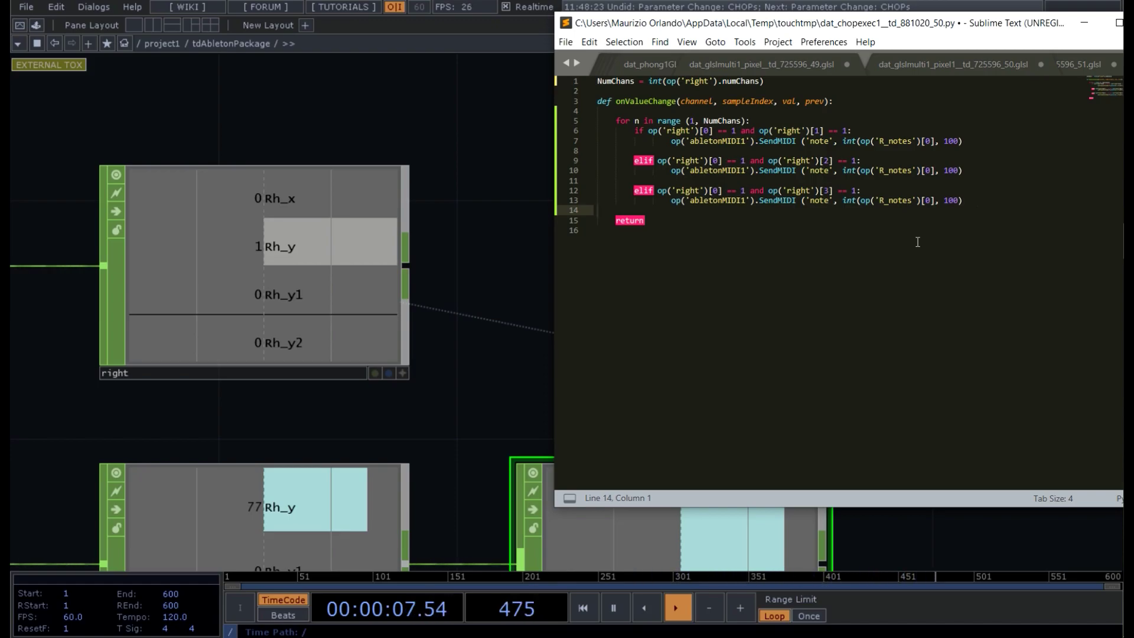
key("ctrl+s")
Return to the TouchDesigner network and enlarge the chopexec1 node so its script lines are readable
left_click(484, 191)
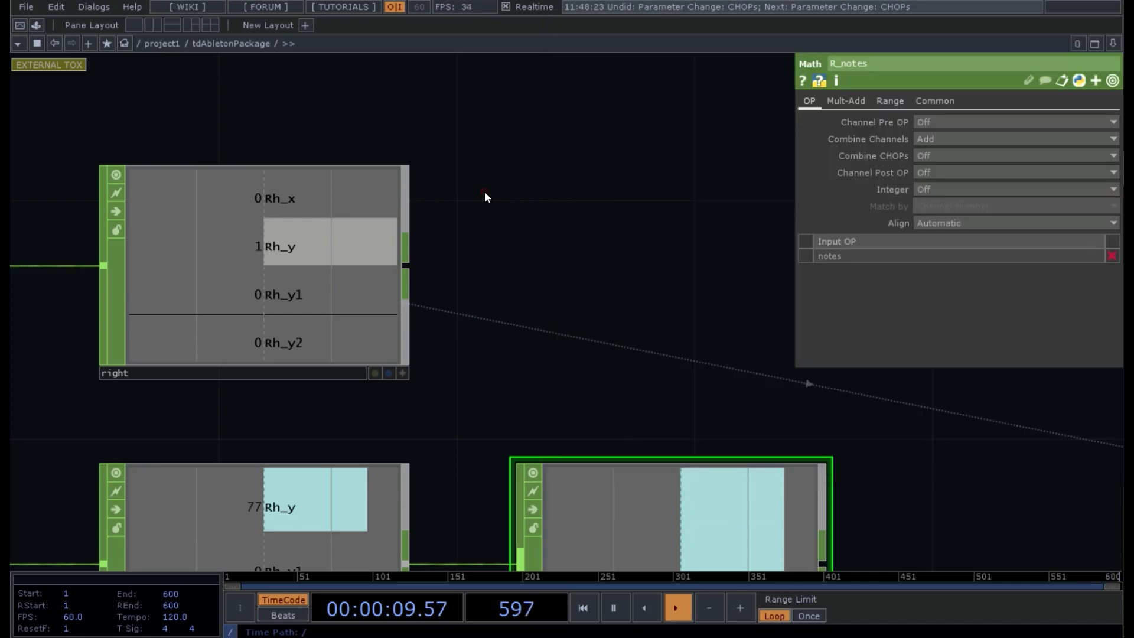
key("p")
scroll(632, 323, "down", 2)
left_click_drag(964, 417, 509, 352)
left_click(853, 376)
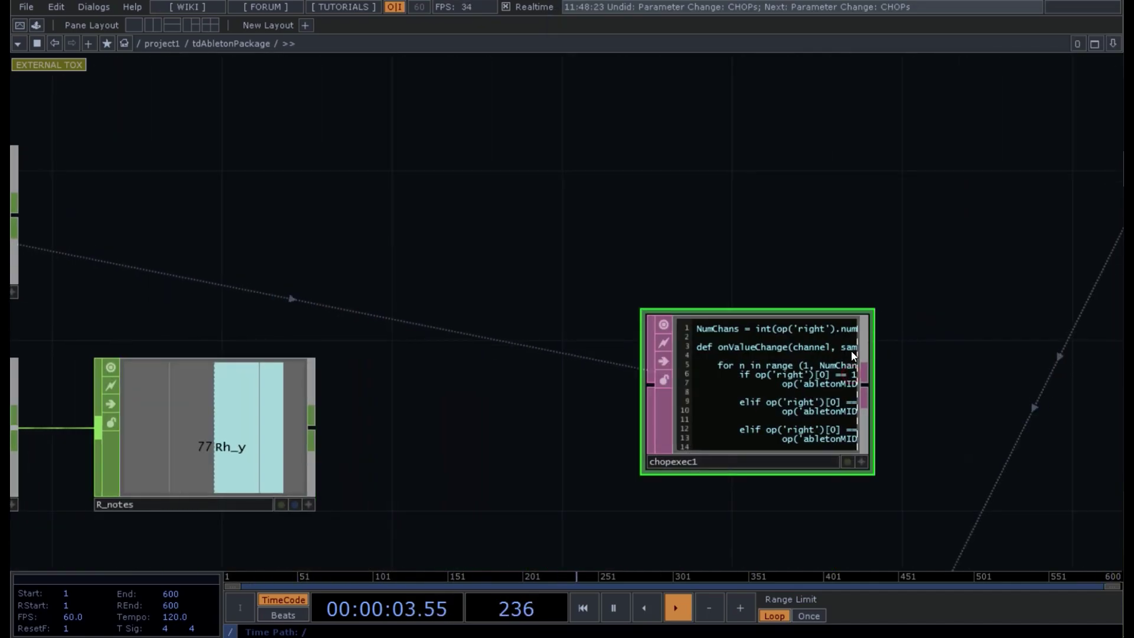
left_click_drag(874, 310, 1104, 240)
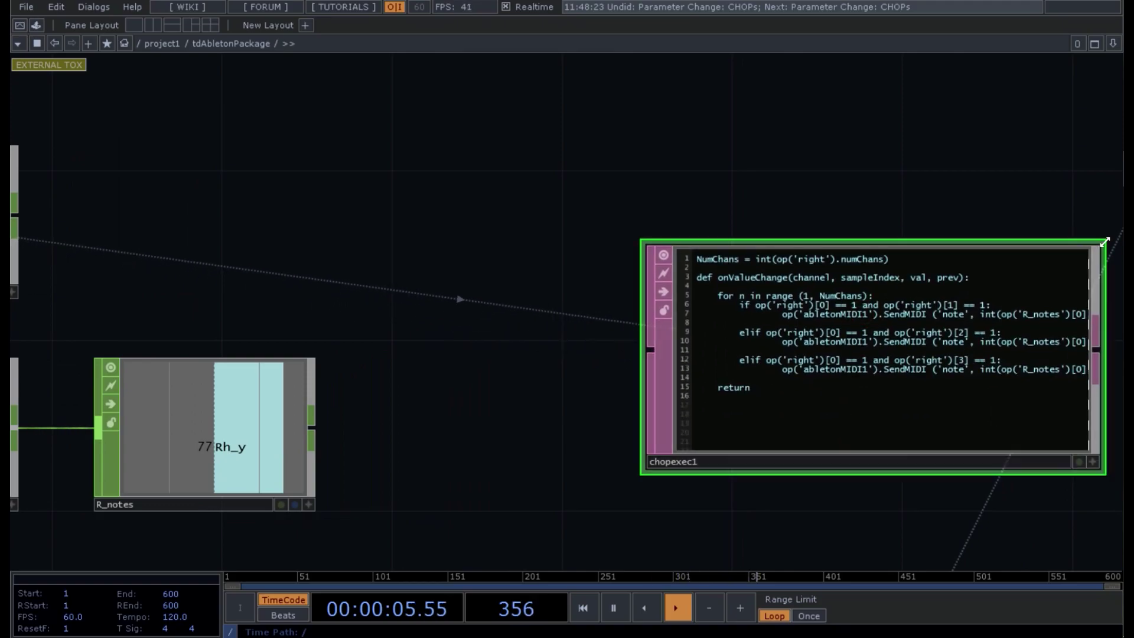
Go into Hands_setup and open the kinect2 operator in a floating viewer, placed at the screen's lower left
scroll(374, 208, "down", 2)
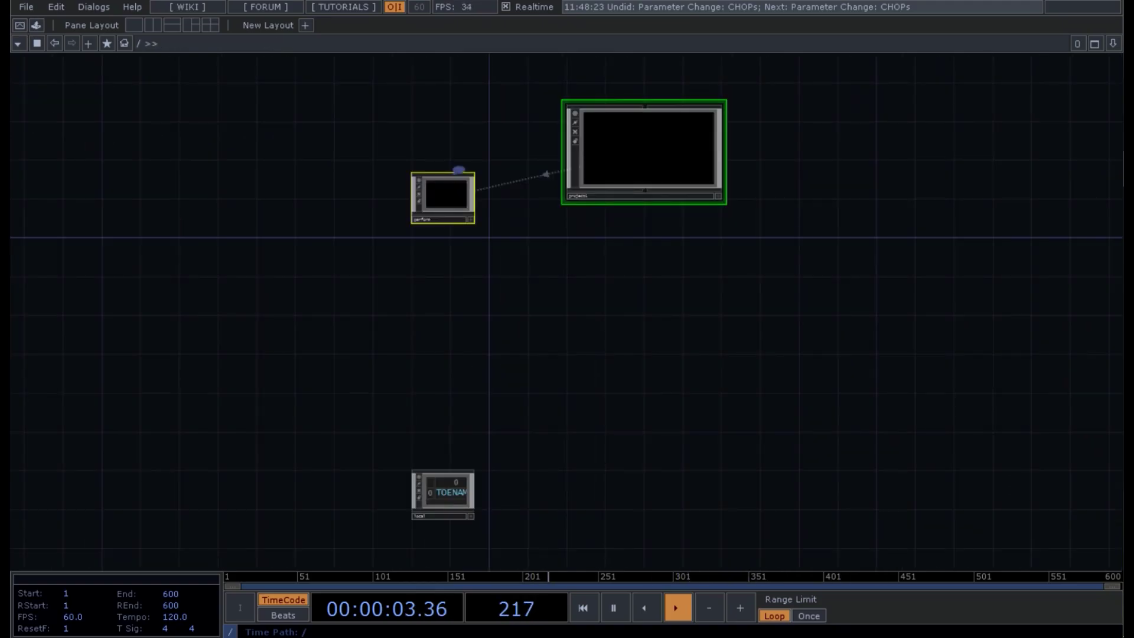
double_click(650, 153)
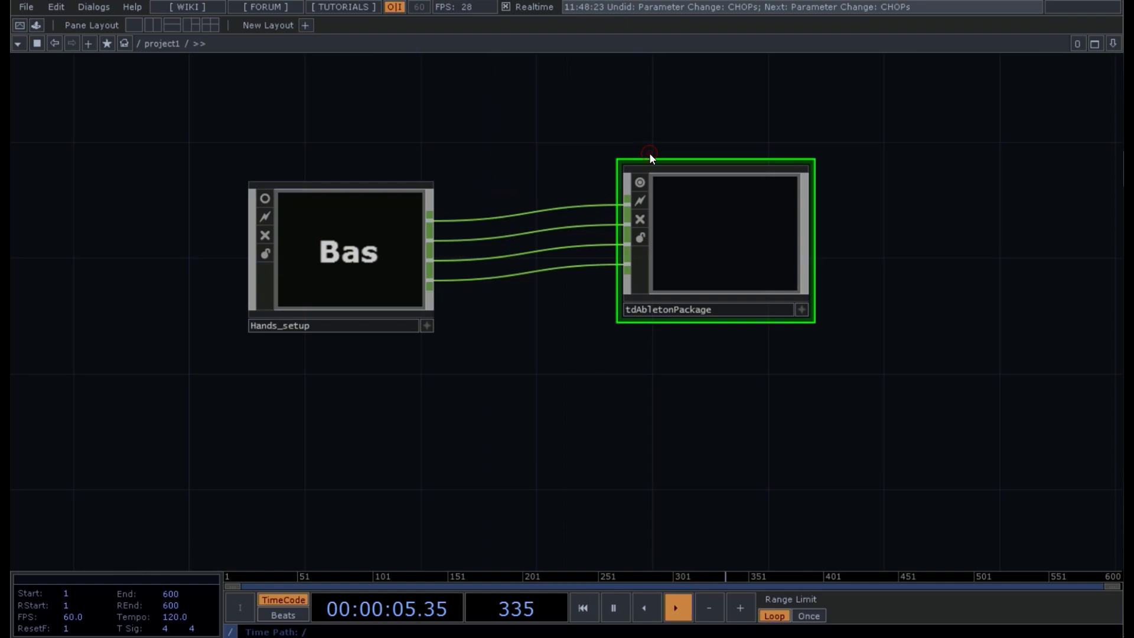
left_click(349, 246)
double_click(348, 249)
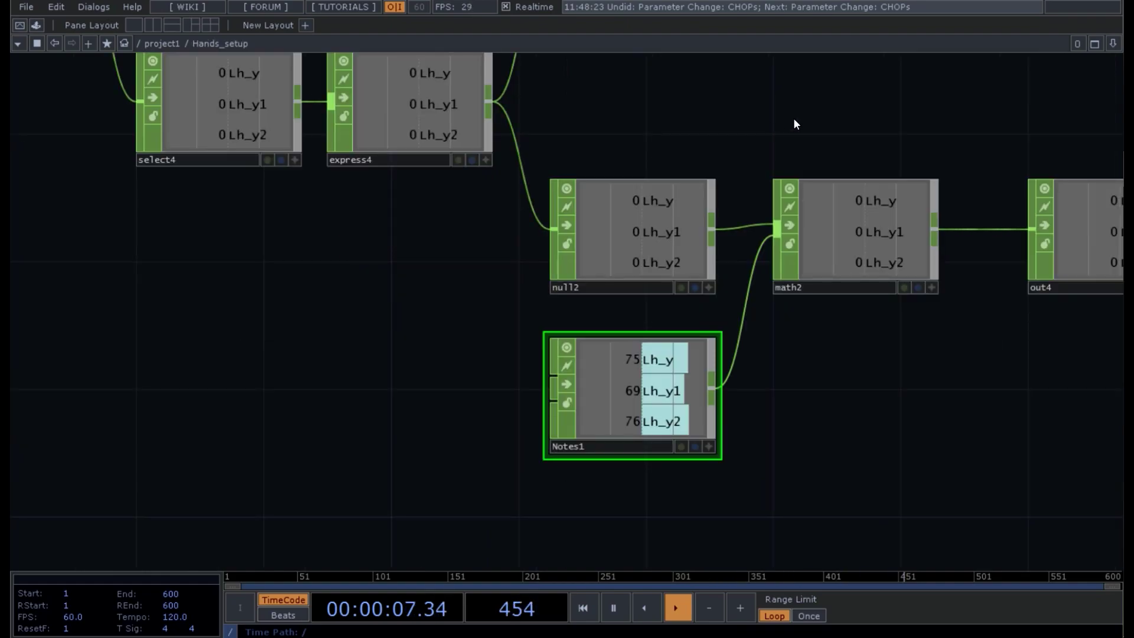
key("h")
right_click(731, 97)
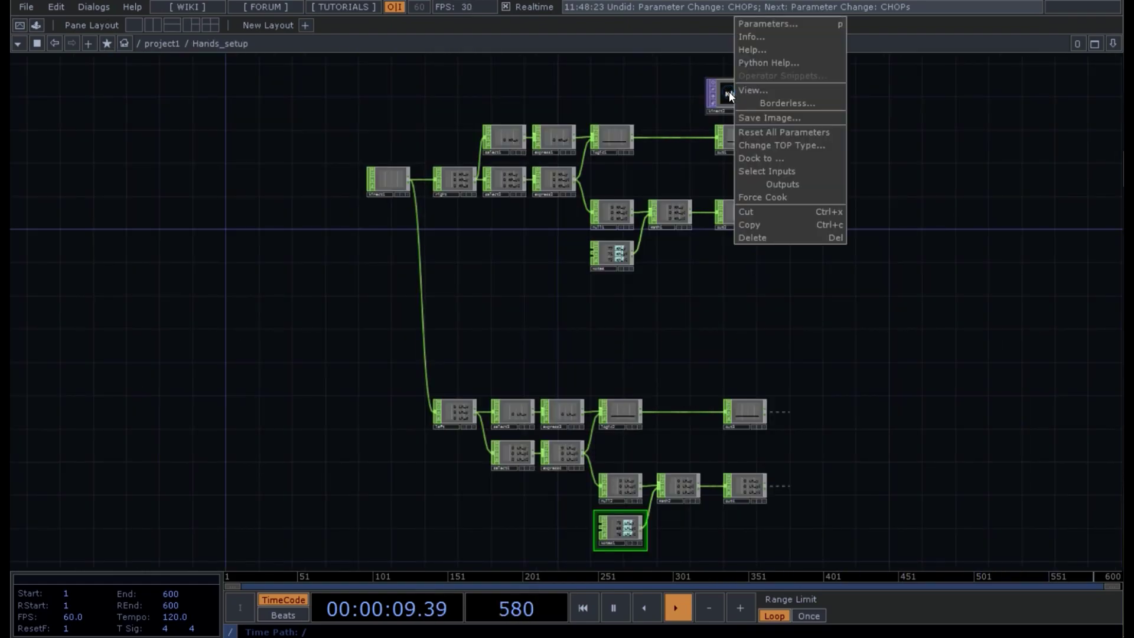
left_click(739, 88)
left_click_drag(702, 2, 172, 310)
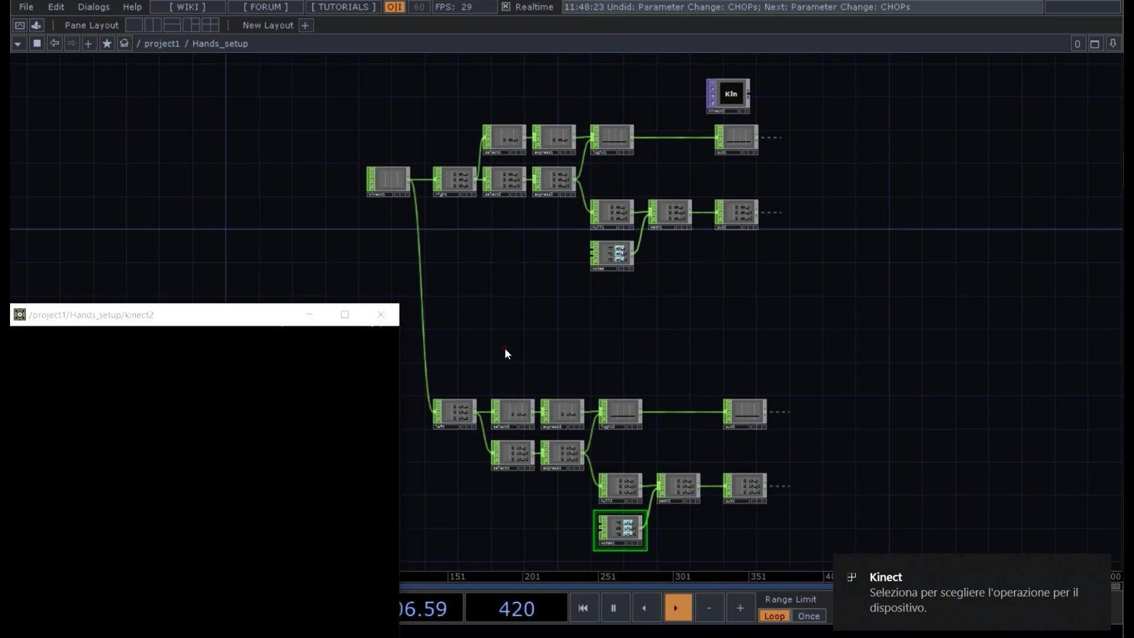
Go back into tdAbletonPackage and inspect the error flag on chopexec1
key("u")
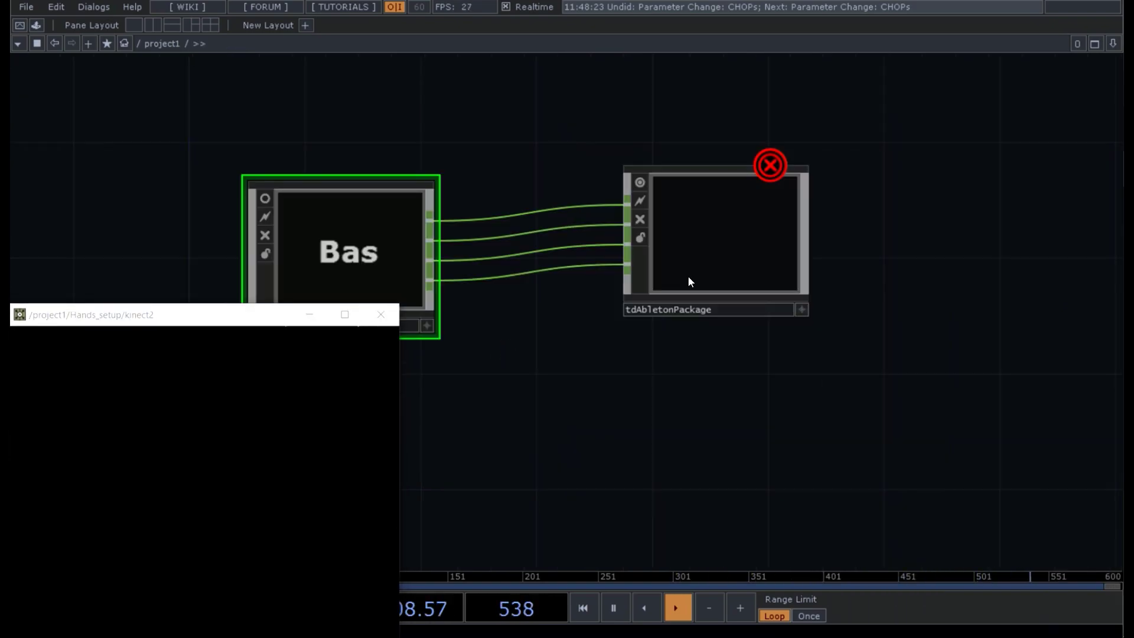
left_click(703, 249)
double_click(703, 249)
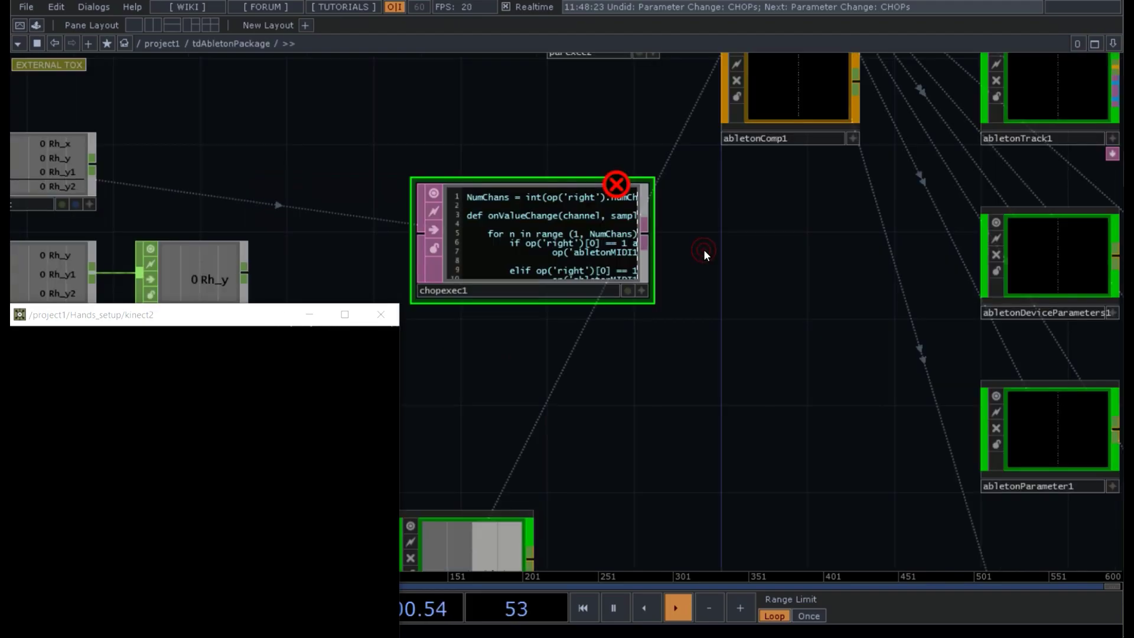
mouse_move(623, 189)
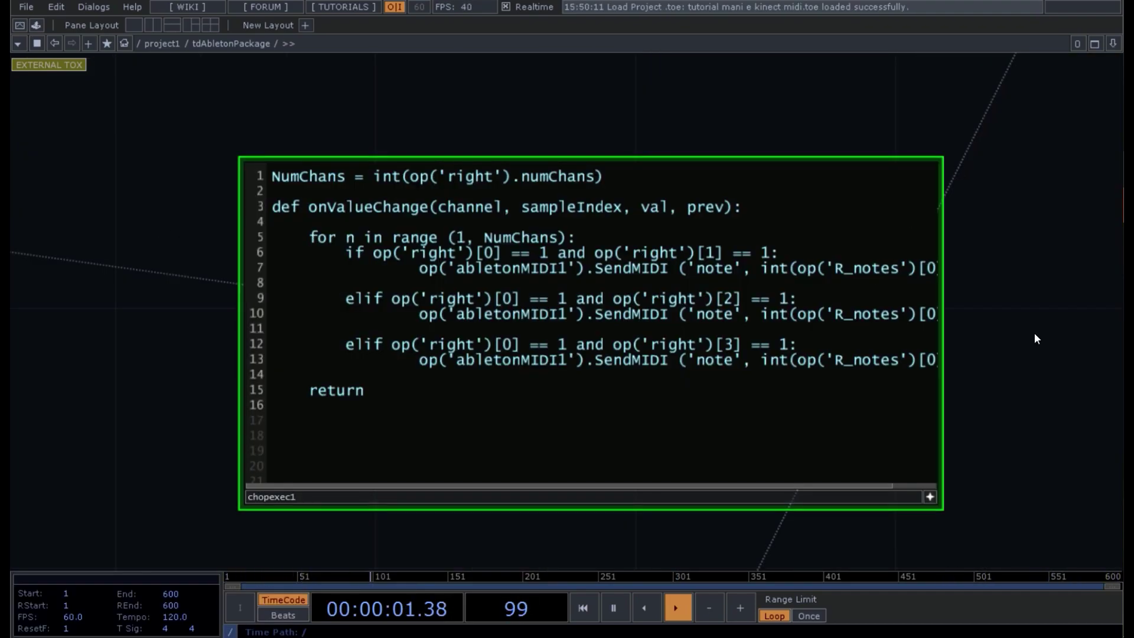
Open the chopexec1 script for editing and add the missing closing parenthesis after op('R_notes')[0] in all three SendMIDI lines
key("ctrl+e")
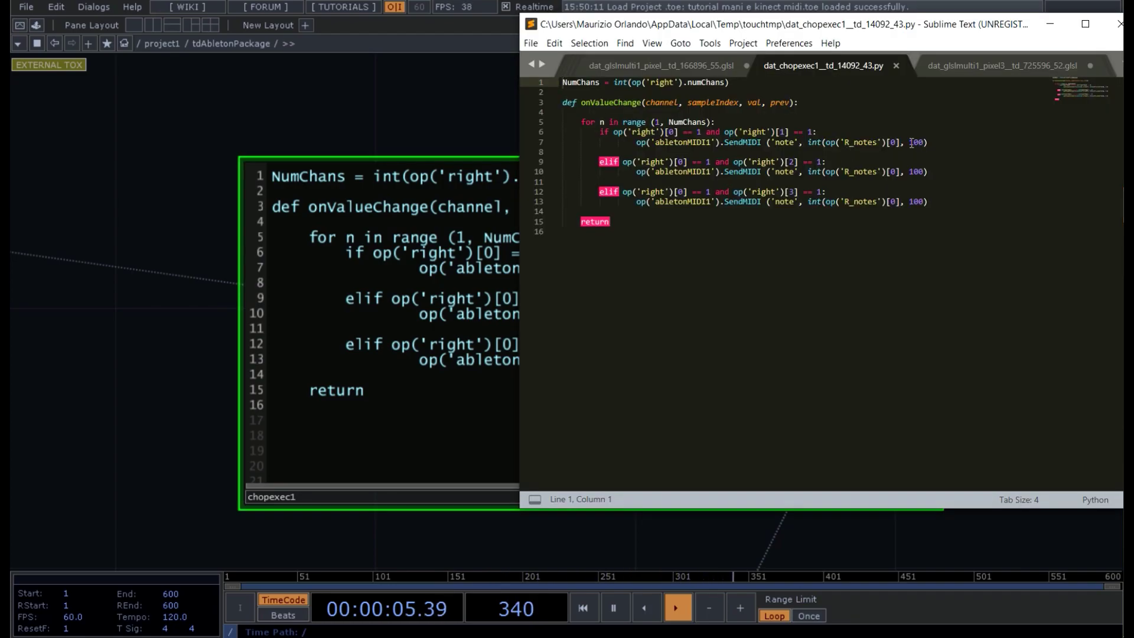
left_click(899, 142)
type(")")
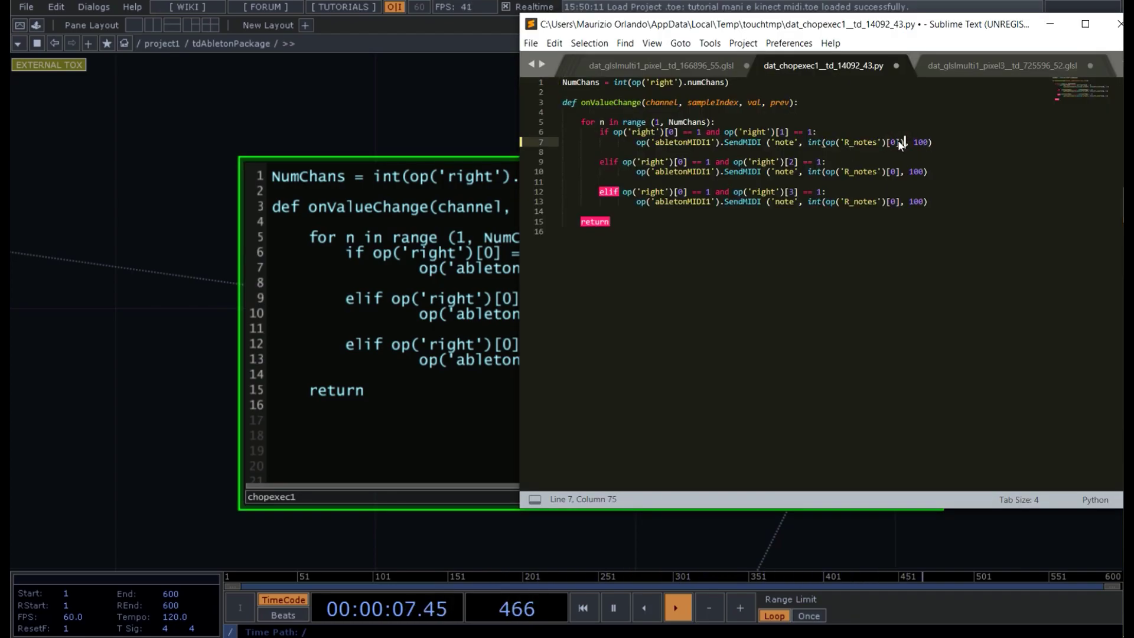
key("Down")
key("Down")
key("Down")
type(")")
key("Down")
key("Down")
key("Down")
type(")")
Add an else: branch below the last elif branch in the chopexec1 script, with an indented line under it
key("Right")
key("Right")
key("Right")
key("Right")
key("Right")
key("Return")
key("Return")
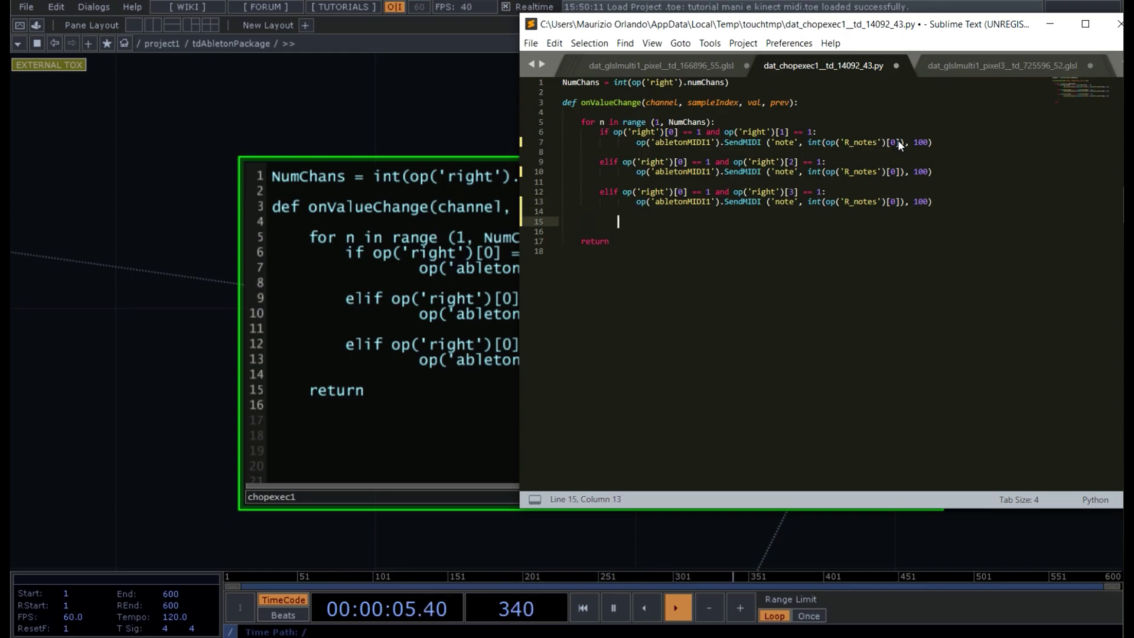
type("else")
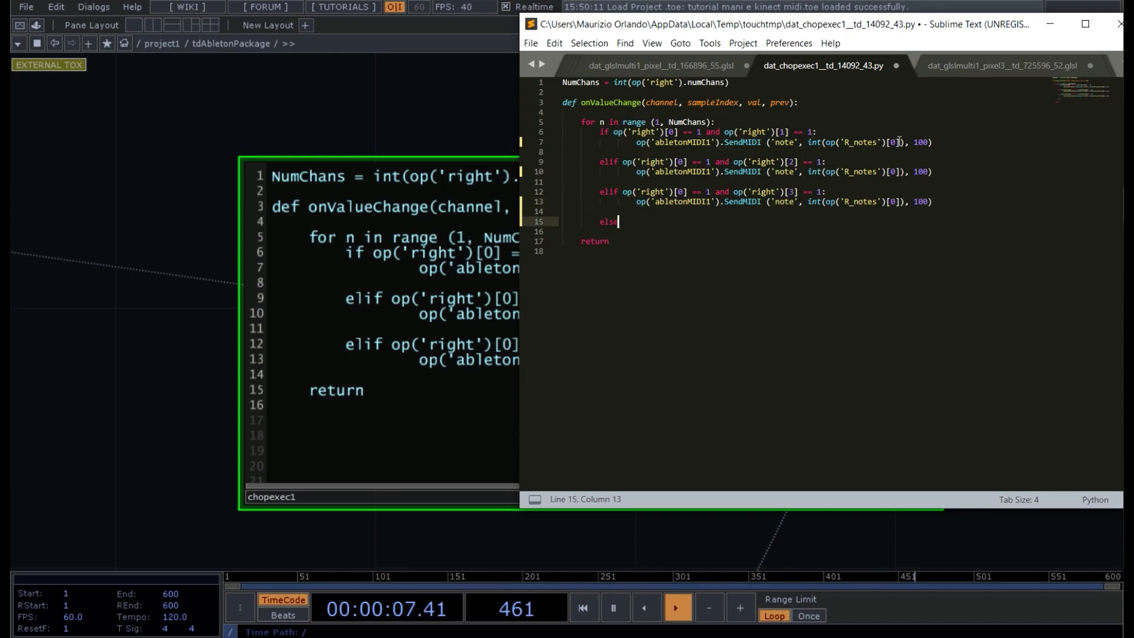
type(":")
key("Return")
key("Tab")
Begin the else branch's body with op('abletonMIDI1').SendMIDI
type("op(")
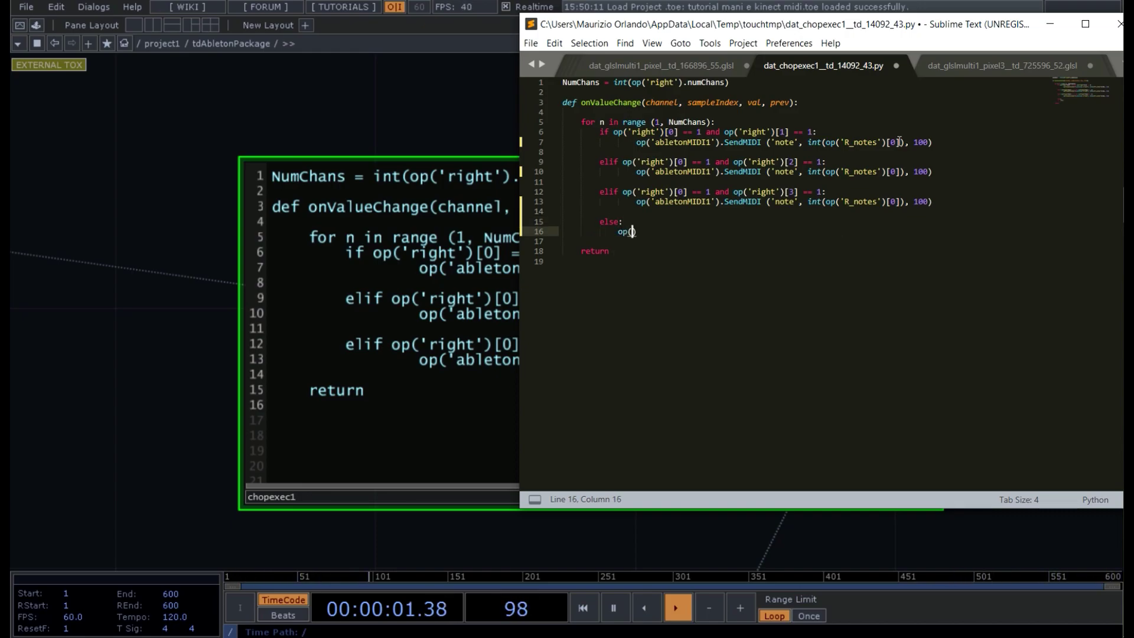
type("'")
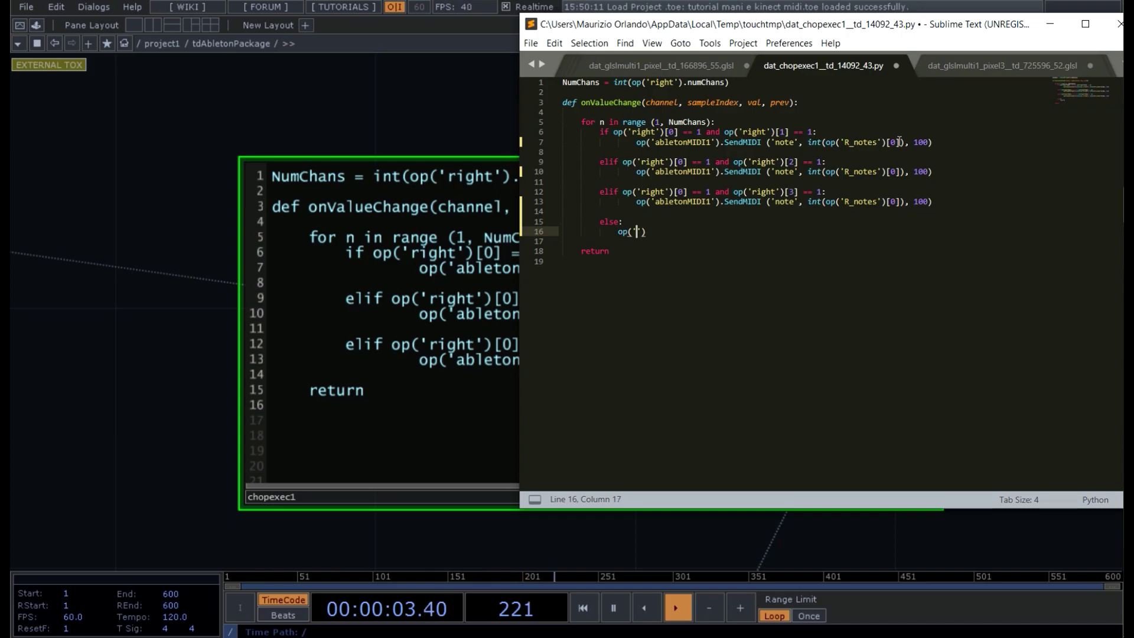
type("abl")
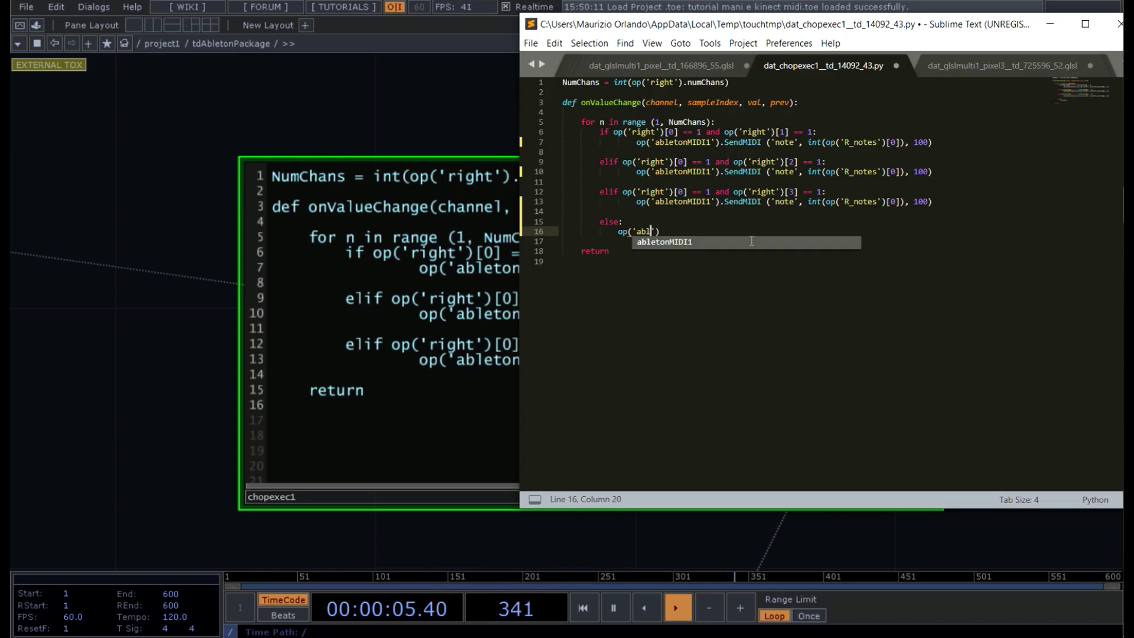
left_click(707, 246)
left_click(711, 234)
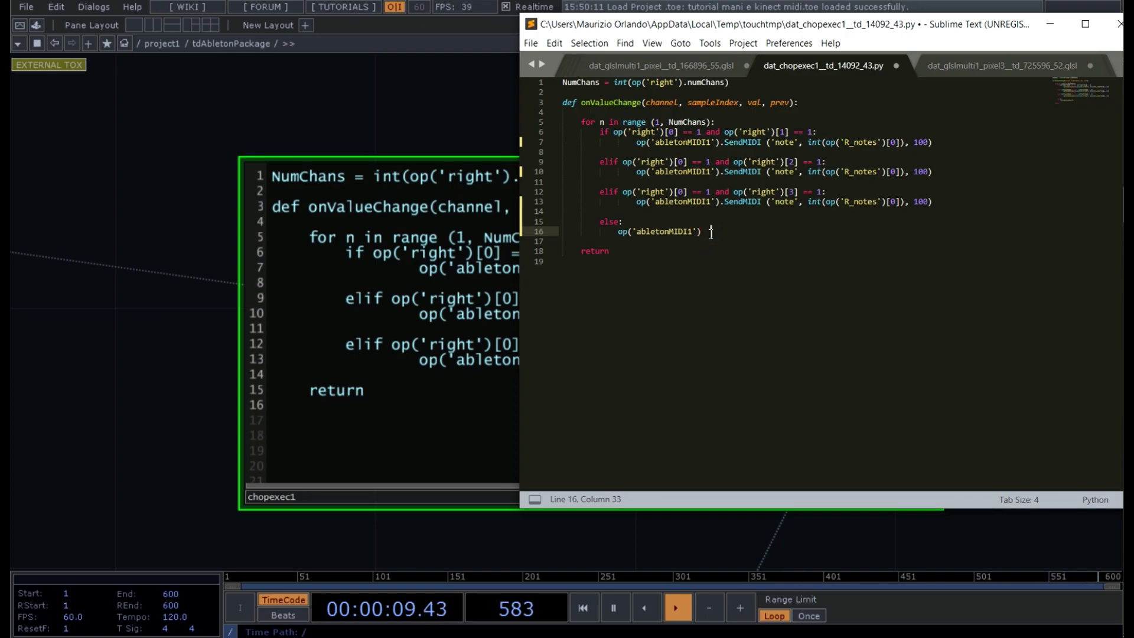
key("BackSpace")
key("BackSpace")
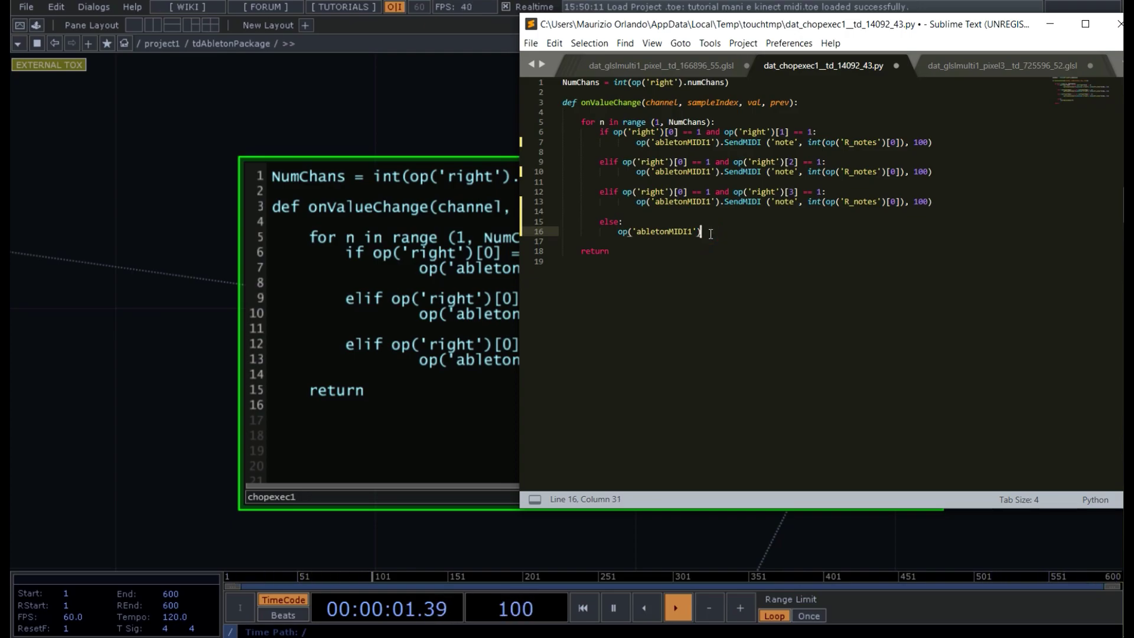
type(".Send")
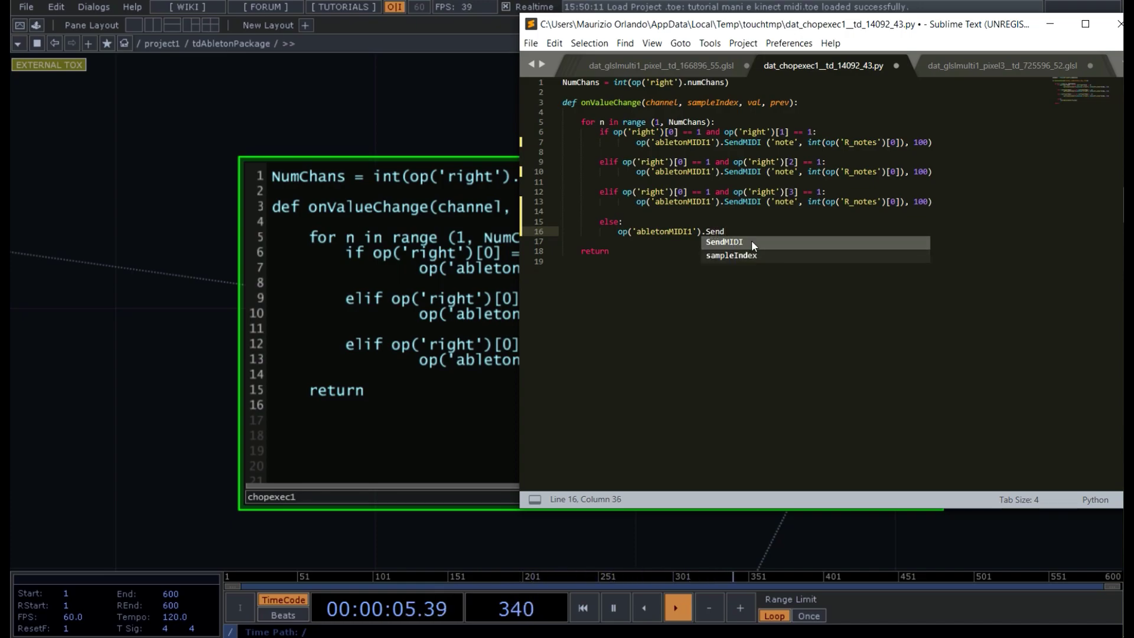
key("Return")
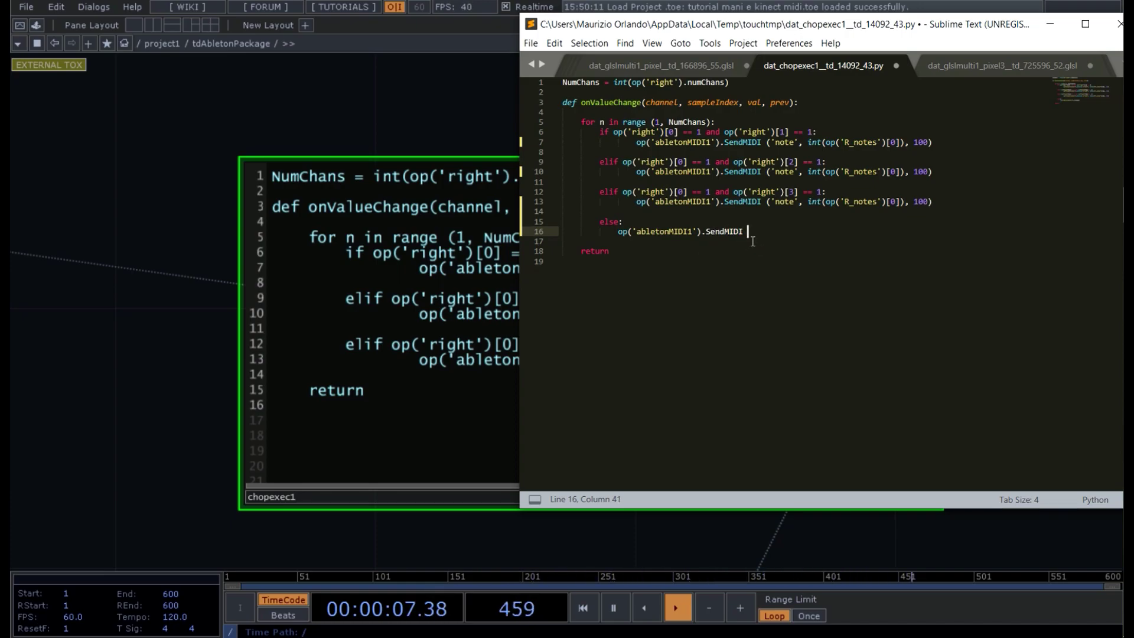
Give the else branch's SendMIDI call the arguments 'note', int(op('R_notes')[0]) and 0, reusing the note expression from the branch above, and save the script
type("('")
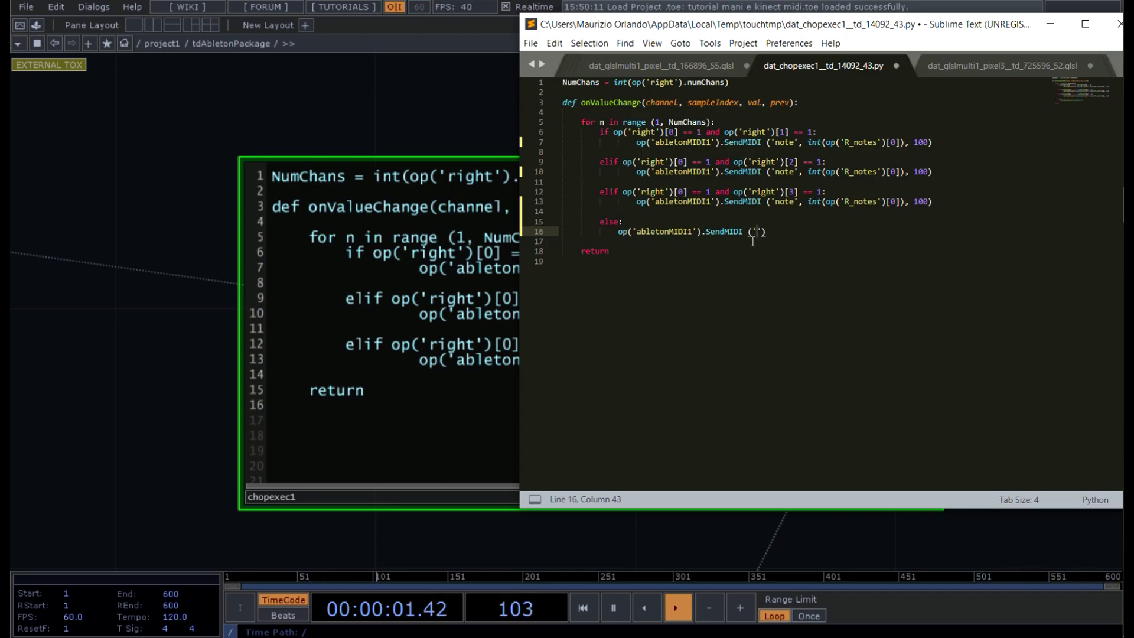
type("note'")
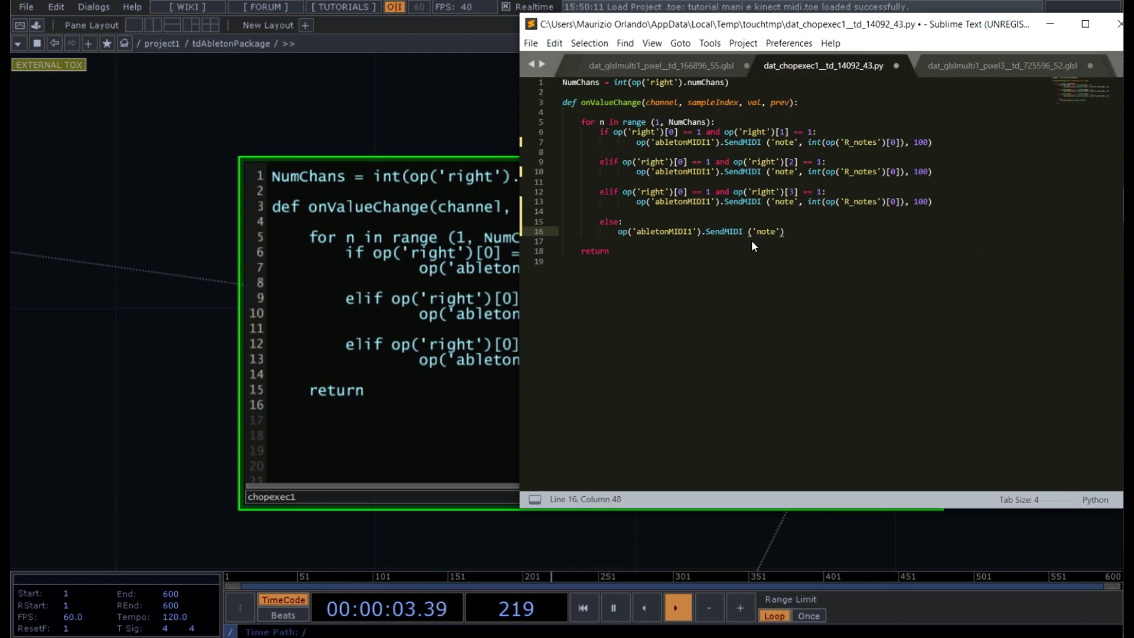
type(",")
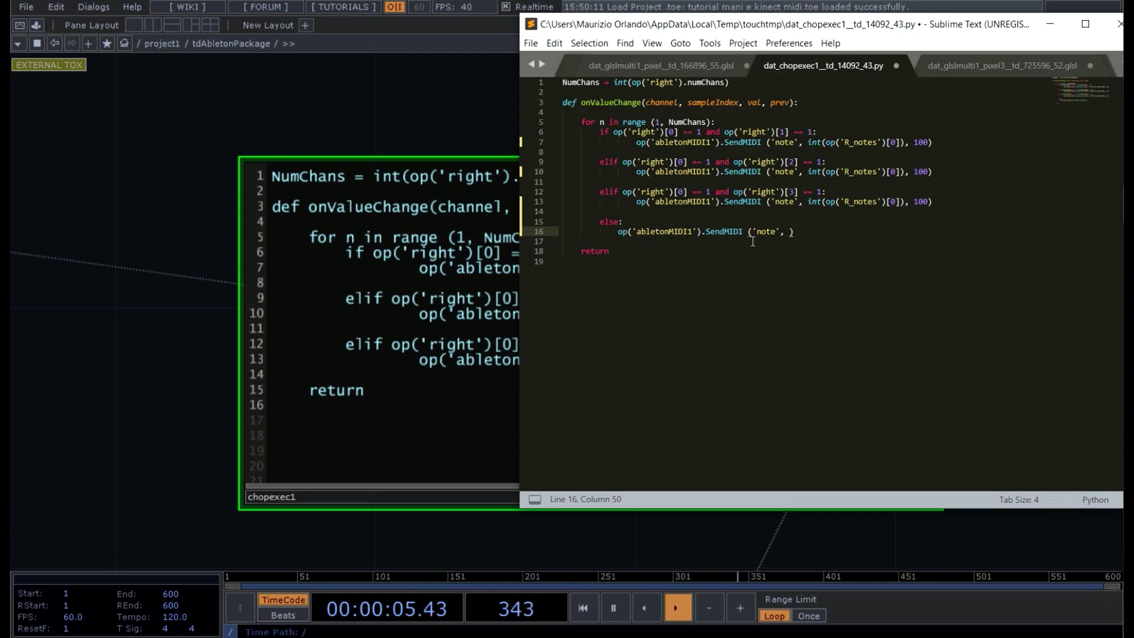
left_click_drag(904, 201, 807, 202)
key("ctrl+c")
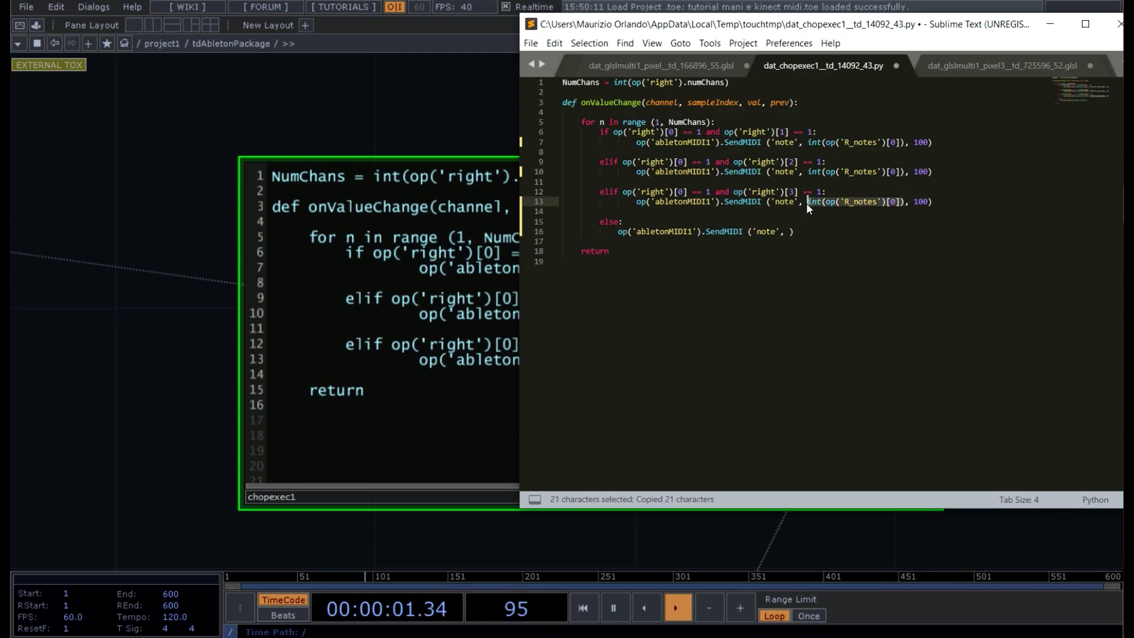
left_click(785, 231)
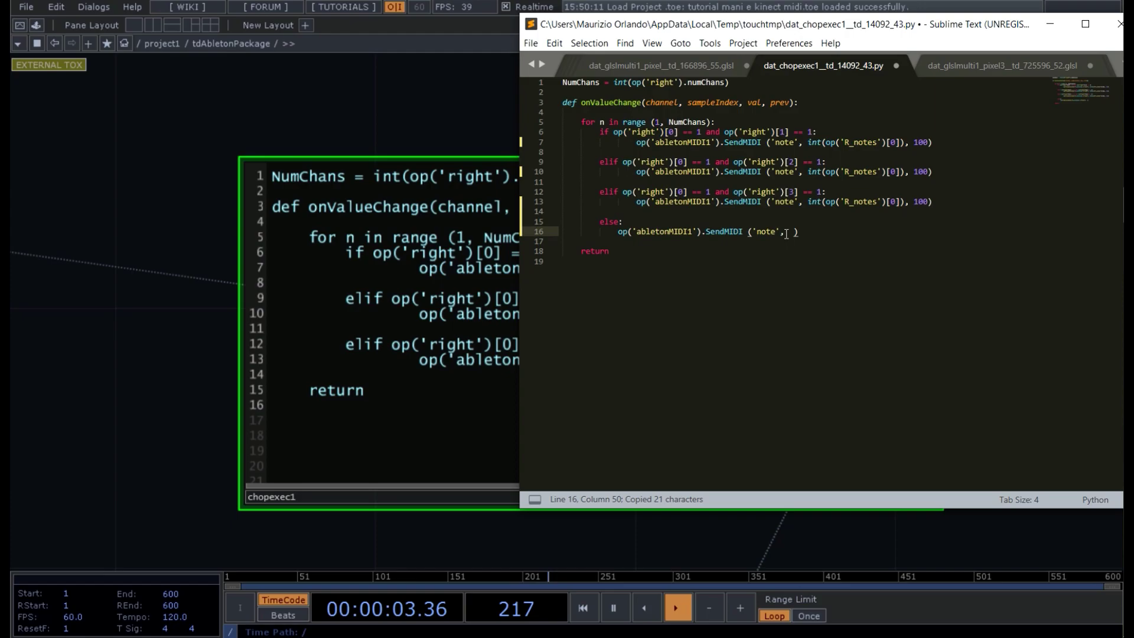
key("ctrl+v")
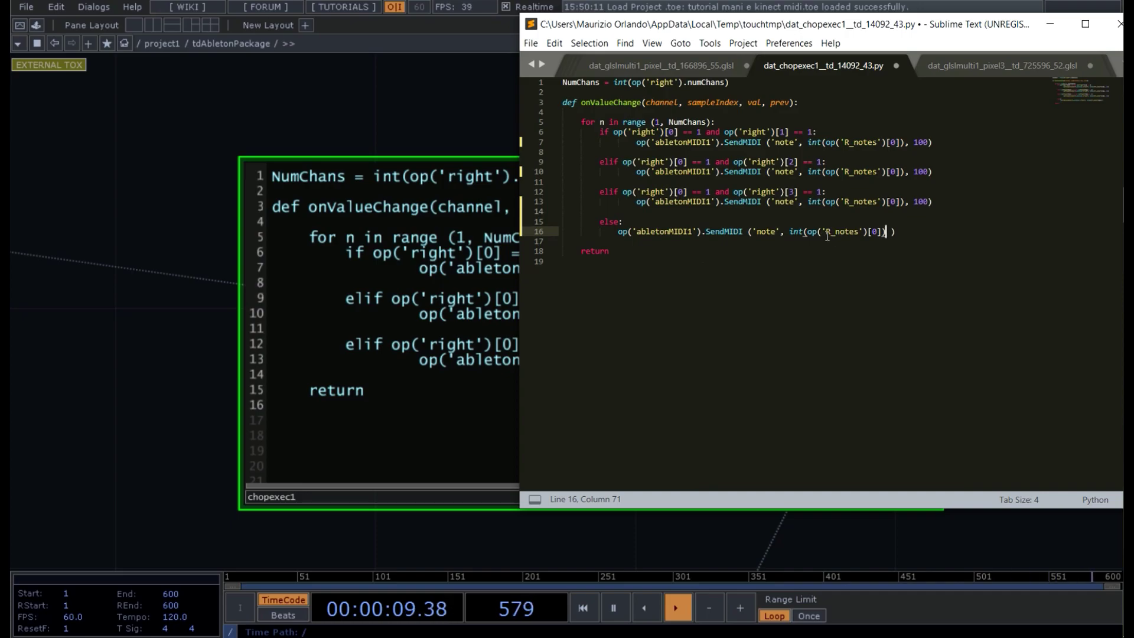
type(", ")
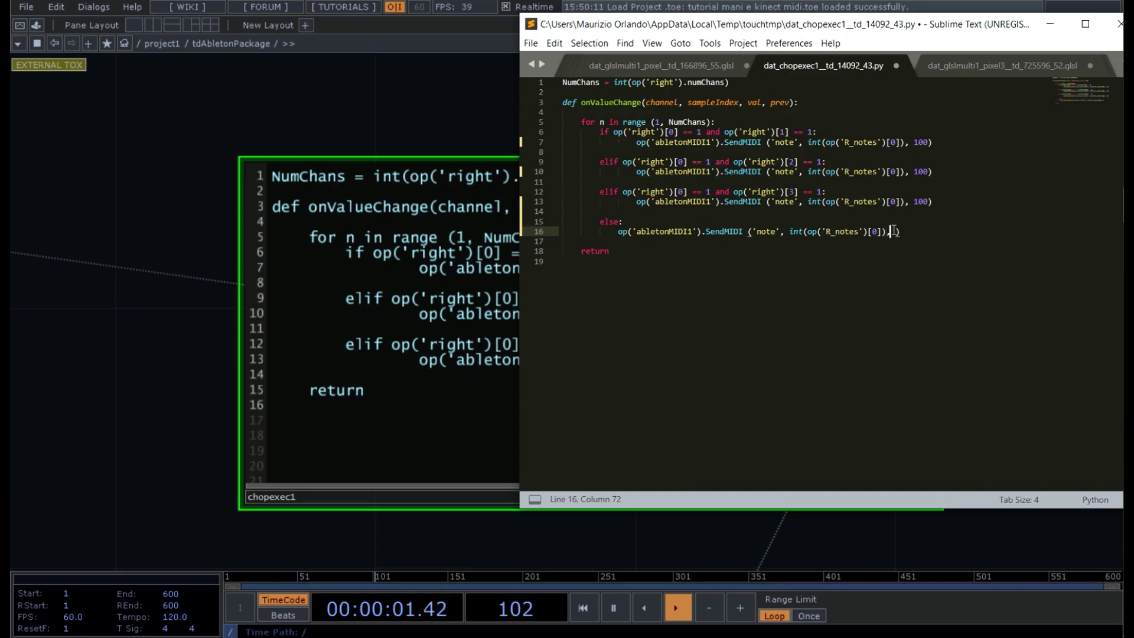
type("0 )")
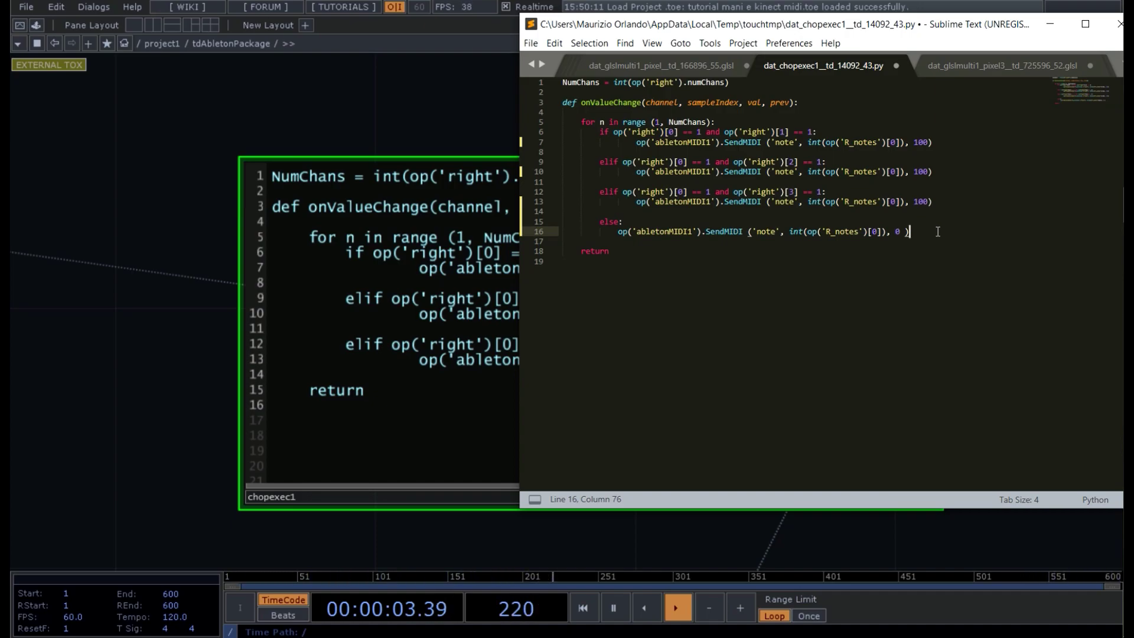
key("ctrl+s")
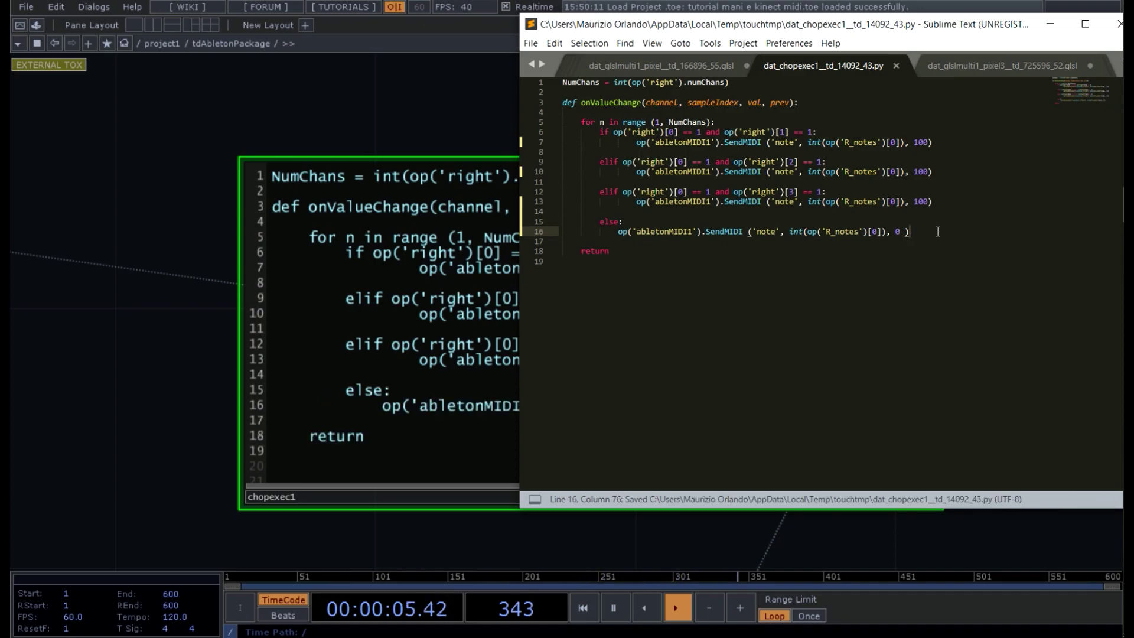
Return to the TouchDesigner network, watch the right-hand nodes alongside the enlarged Kinect viewer clear of chopexec1, and minimize the viewer
left_click(98, 374)
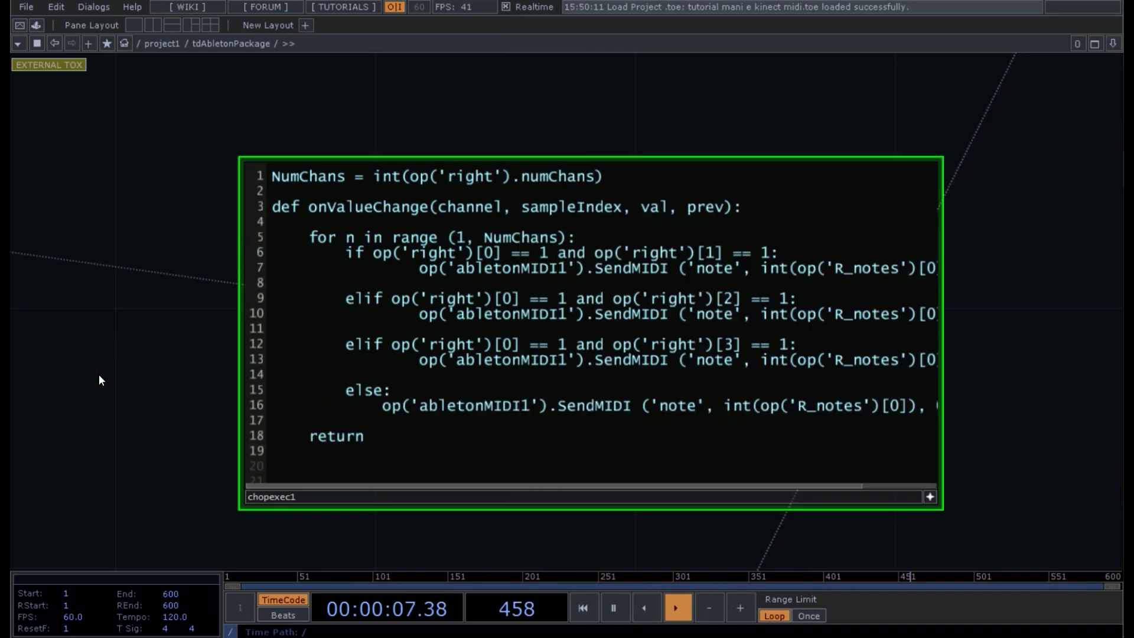
scroll(156, 495, "down", 5)
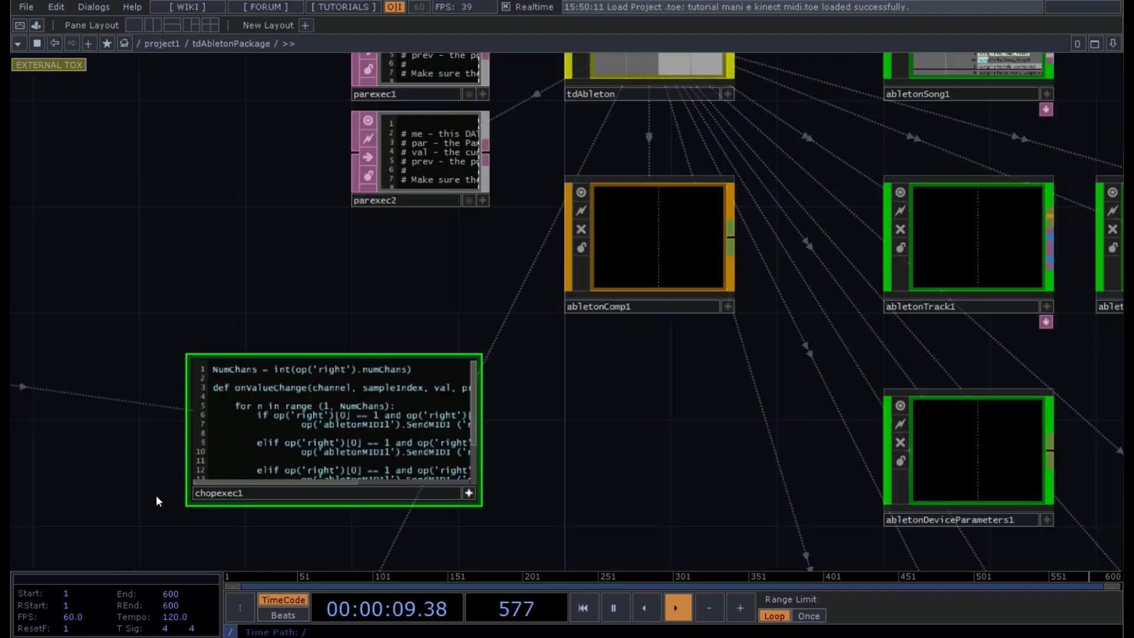
left_click_drag(156, 495, 281, 302)
left_click_drag(180, 461, 362, 415)
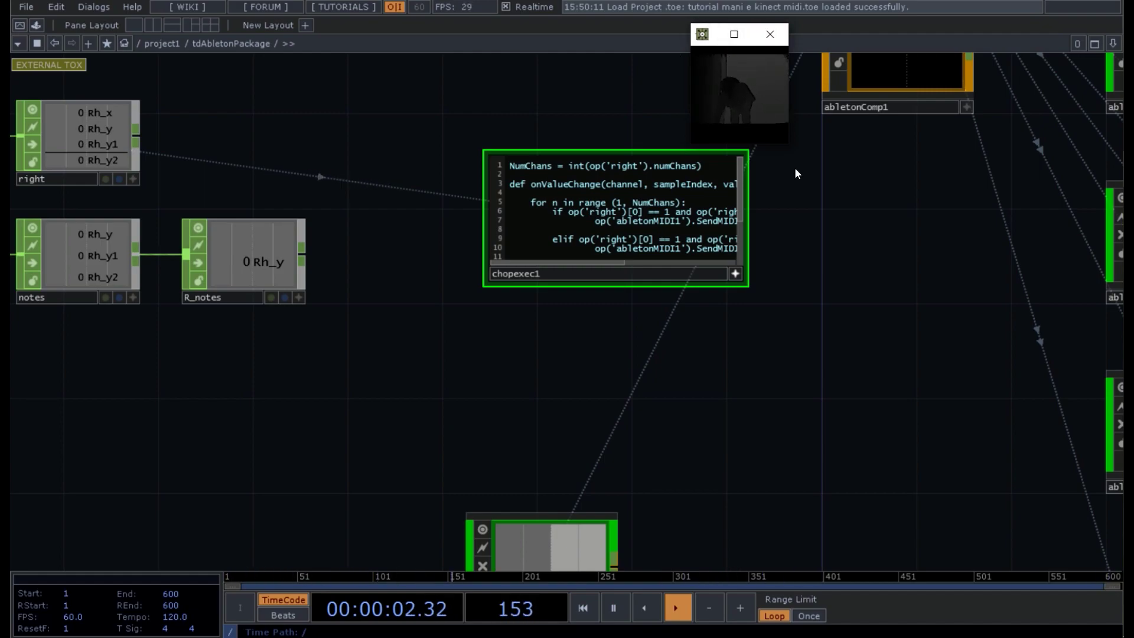
left_click_drag(786, 145, 889, 244)
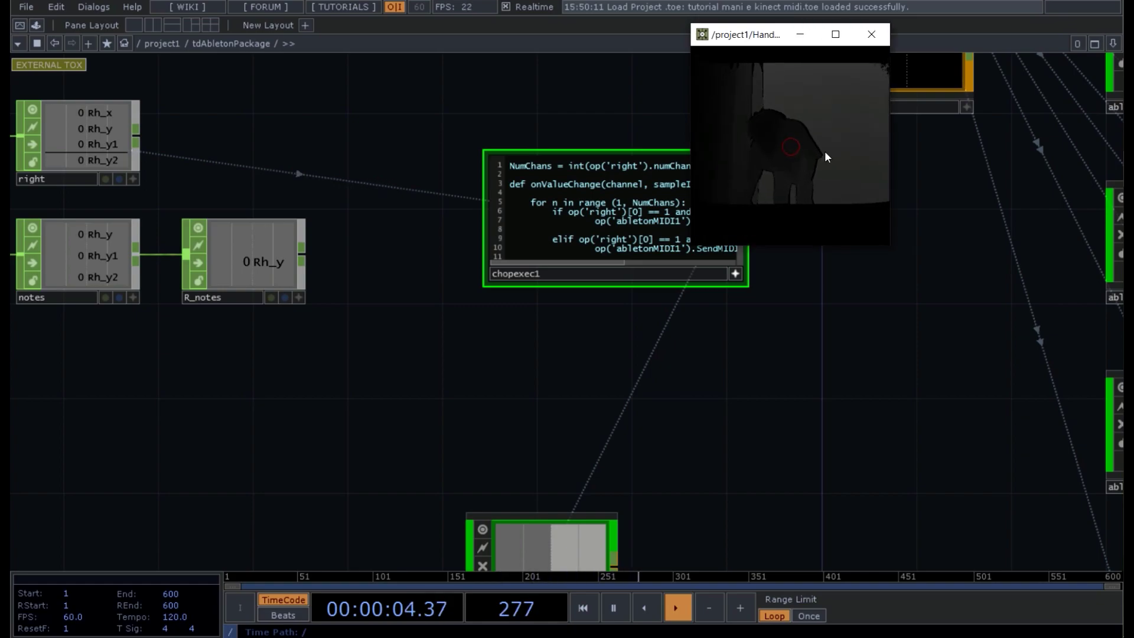
left_click_drag(750, 36, 85, 391)
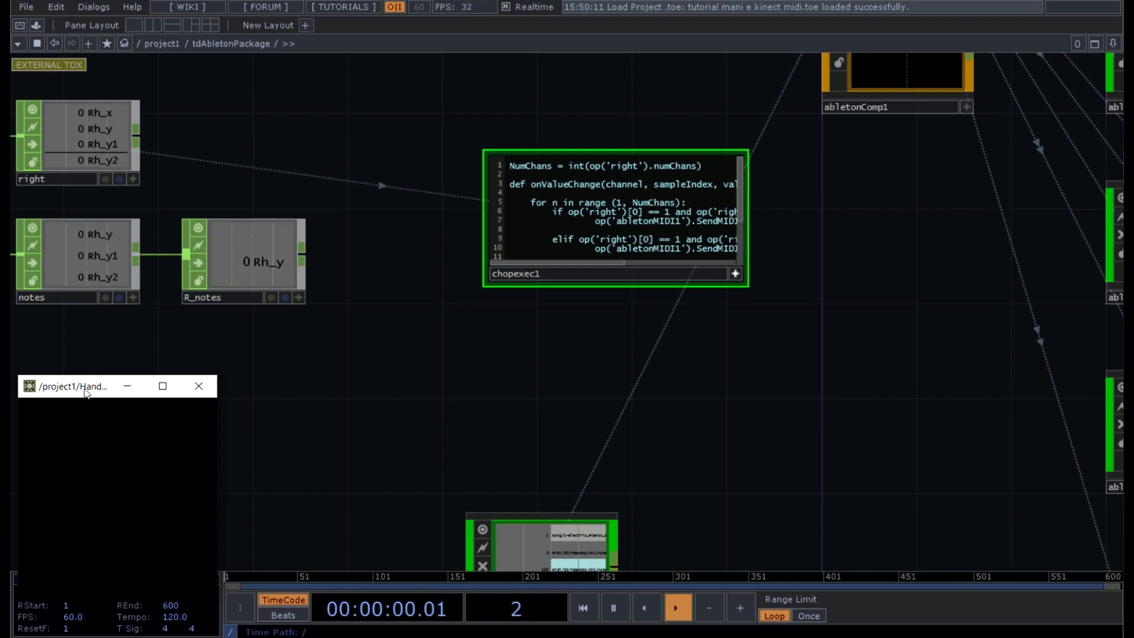
left_click(125, 390)
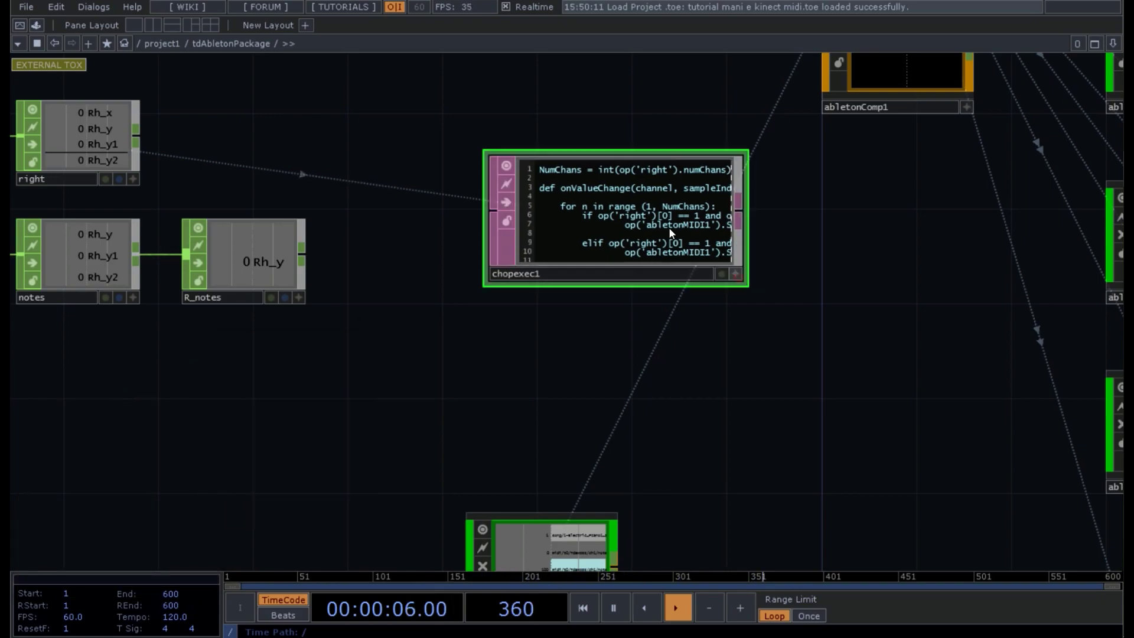
Delete the chopexec2 node beside the left-hand CHOPs below abletonMIDI1
left_click_drag(781, 435, 760, 281)
scroll(731, 448, "down", 3)
left_click_drag(697, 485, 702, 204)
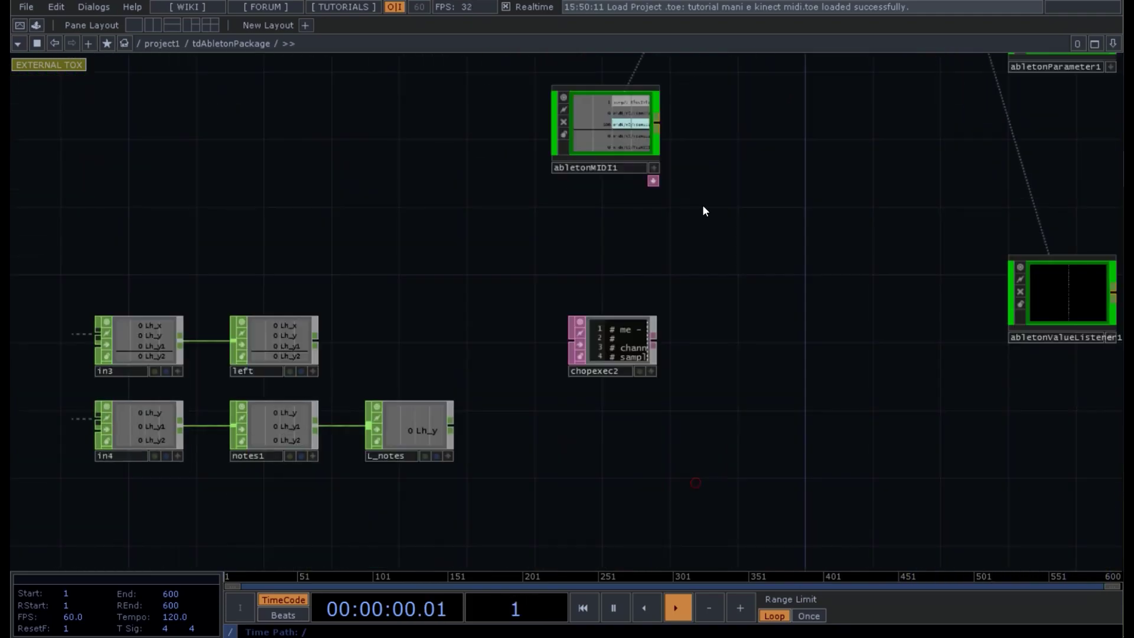
key("Delete")
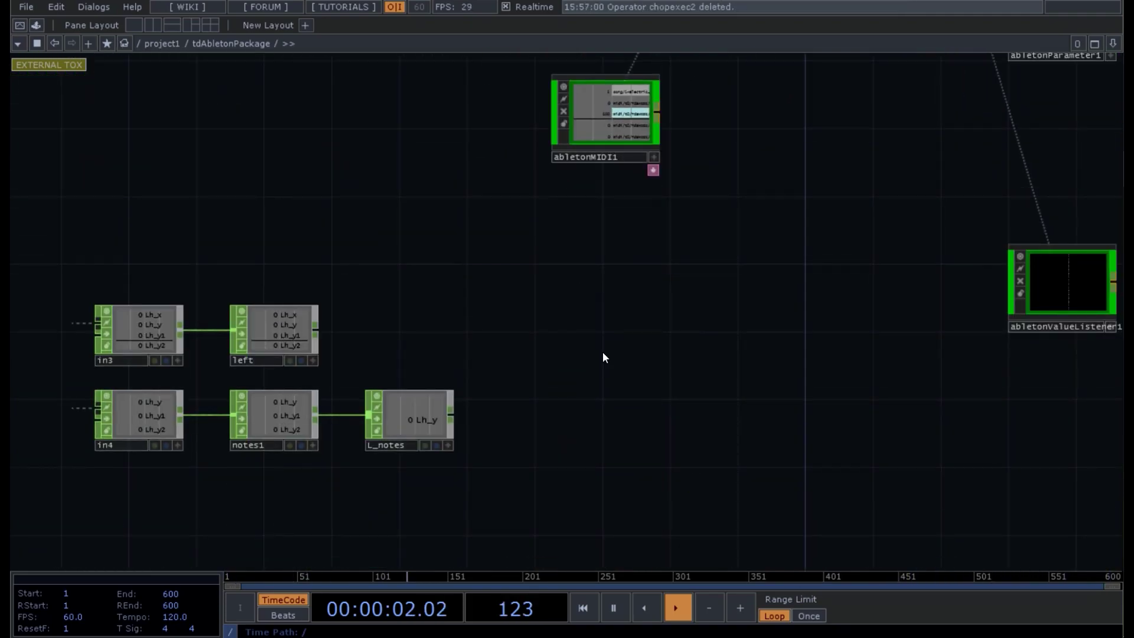
Duplicate chopexec1 and place the copy beside the left and L_notes nodes
scroll(604, 357, "down", 3)
scroll(603, 356, "down", 2)
left_click(631, 178)
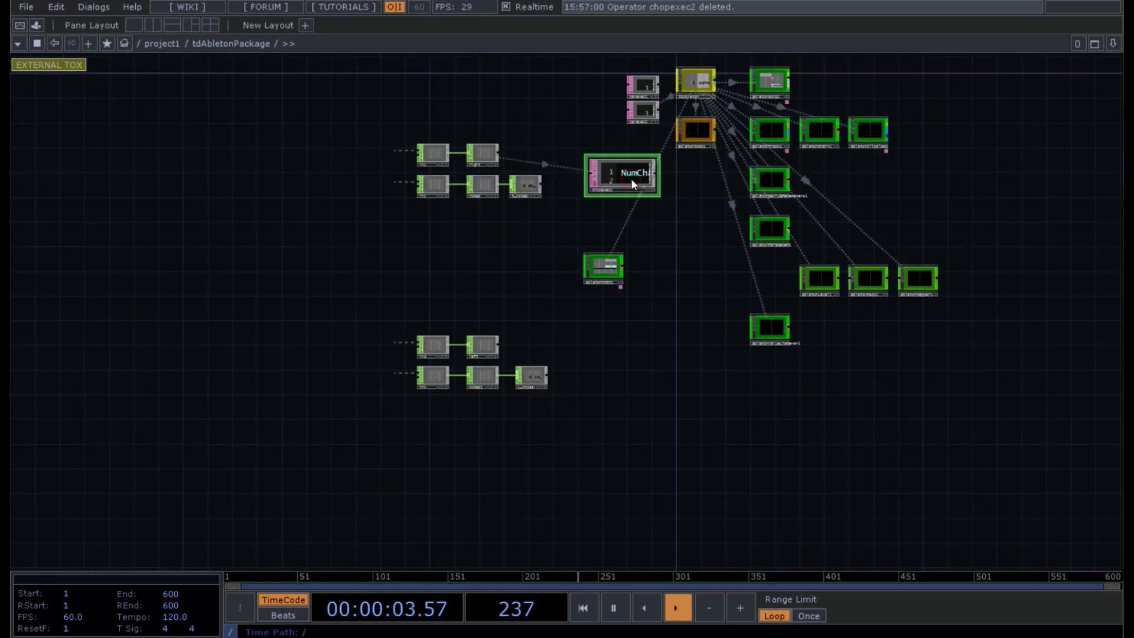
key("ctrl+c")
key("ctrl+v")
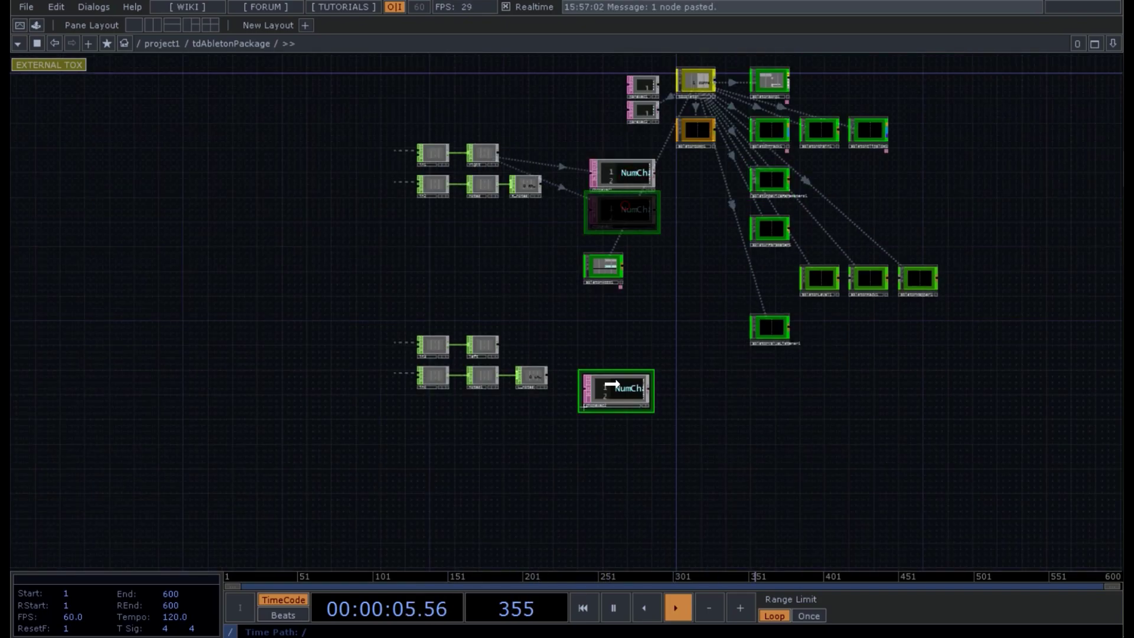
left_click(623, 347)
scroll(634, 343, "up", 3)
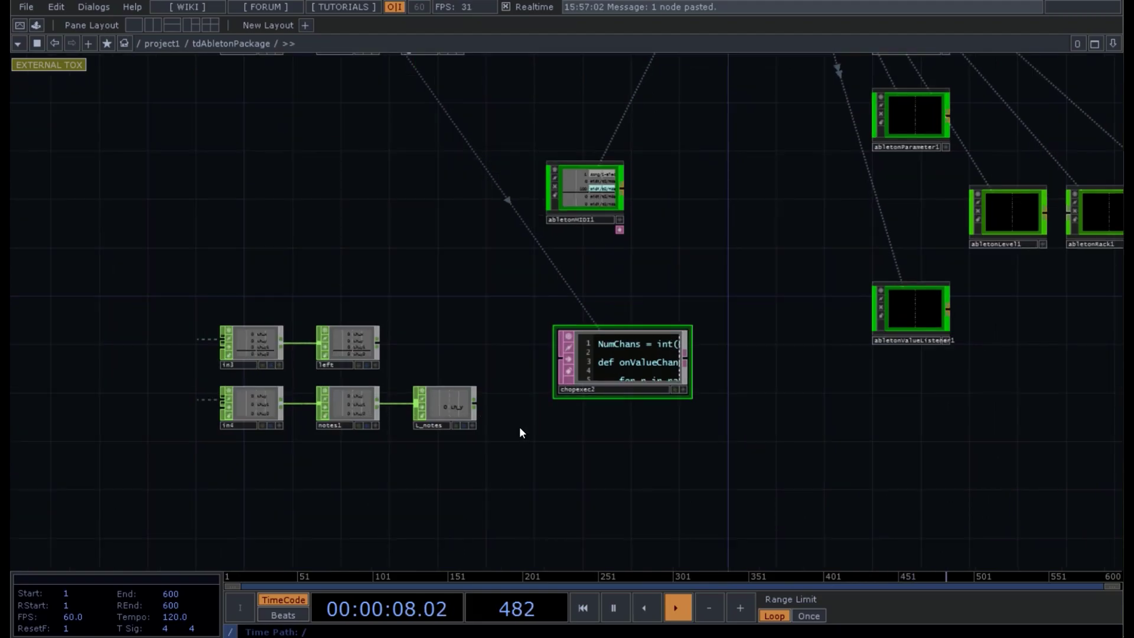
Set the CHOPs parameter of the duplicated chopexec2 to left
key("p")
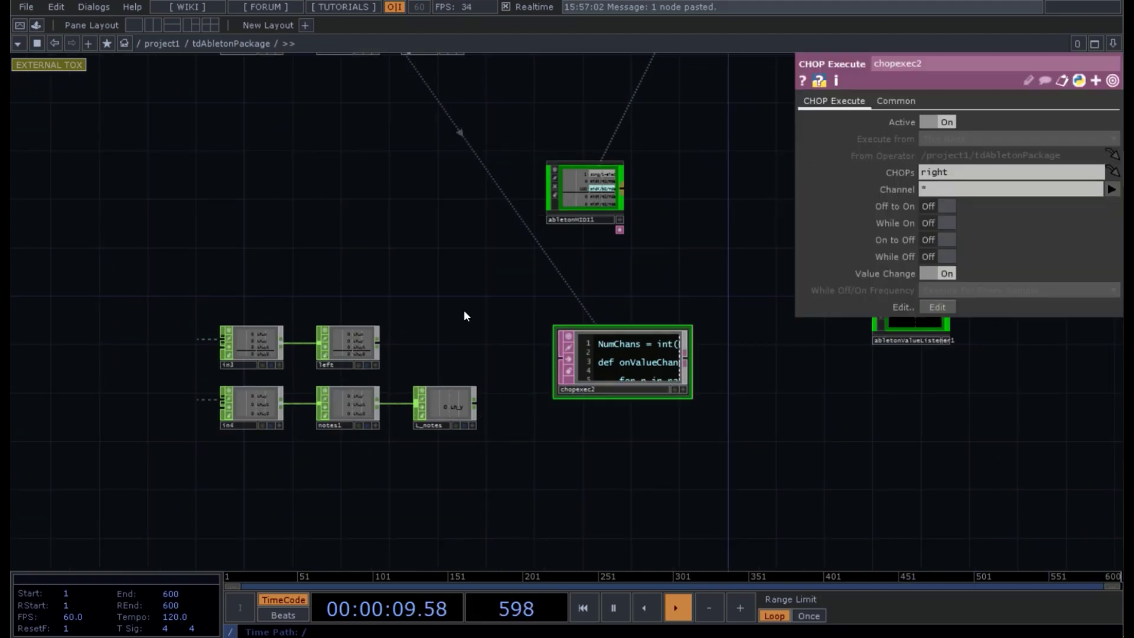
left_click(976, 170)
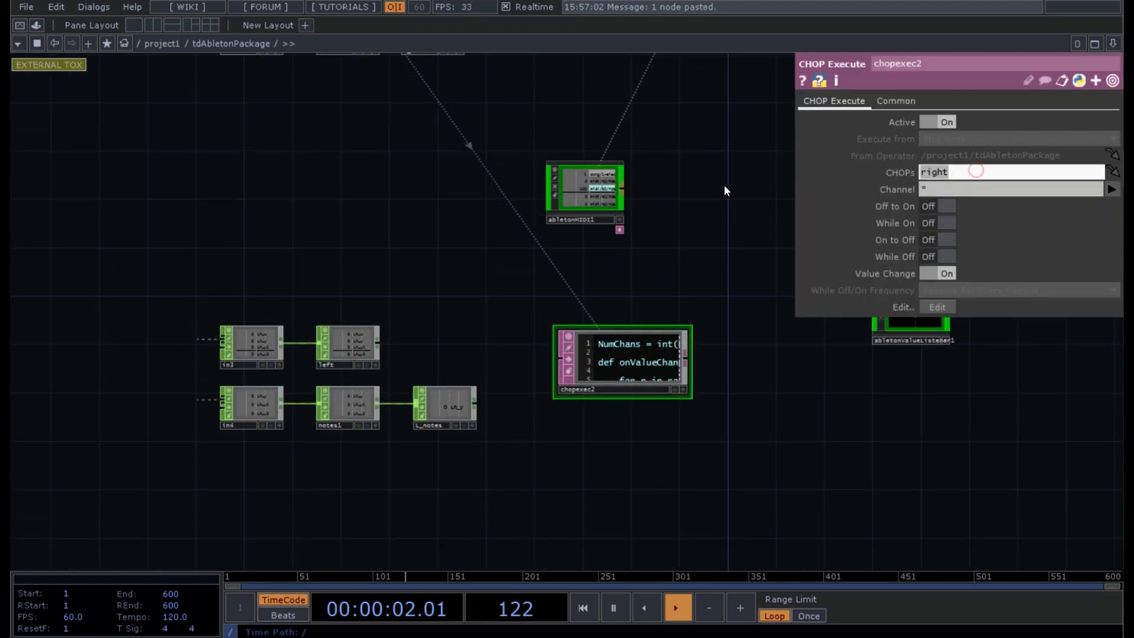
type("left")
key("Return")
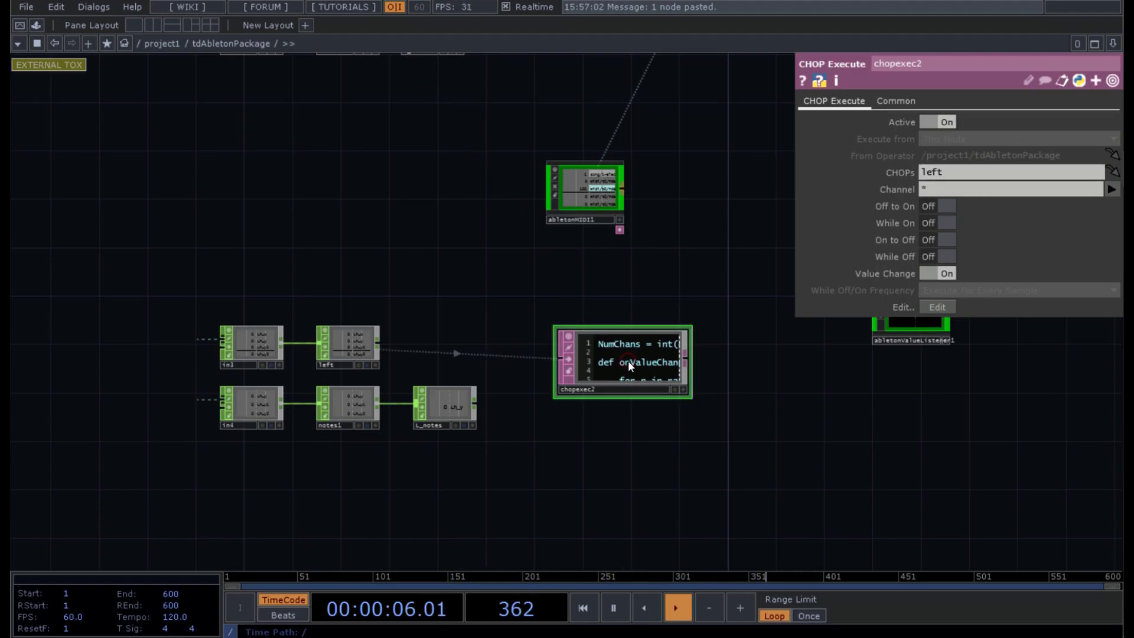
Open the chopexec2 script for editing and change the operator name in the NumChans line to 'left'
left_click(949, 306)
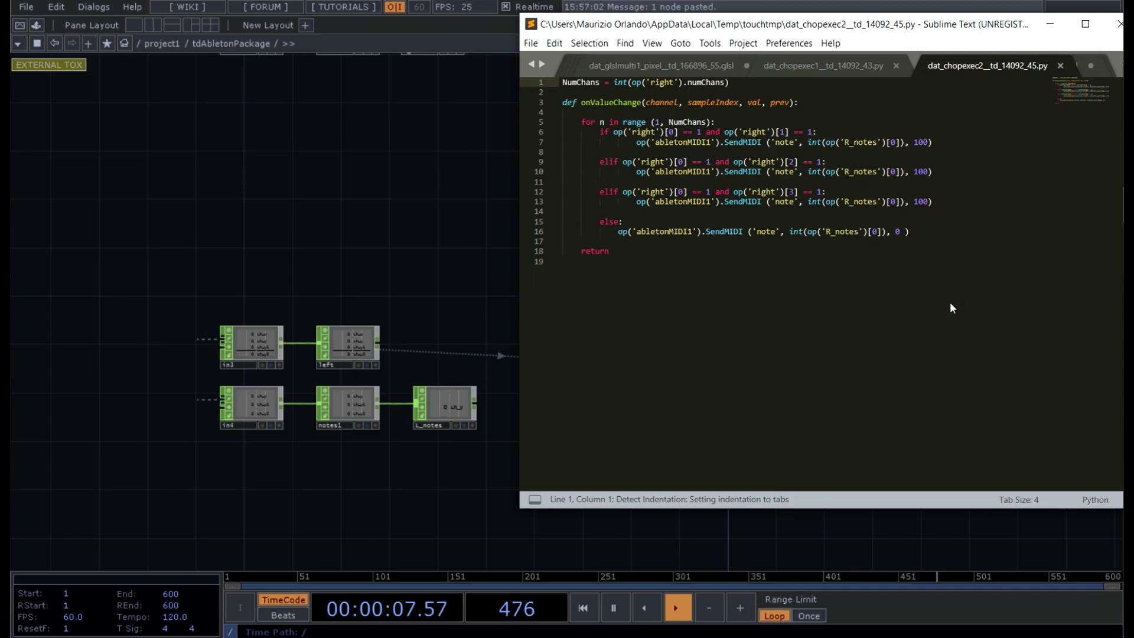
left_click(673, 83)
key("BackSpace")
key("BackSpace")
key("BackSpace")
key("BackSpace")
key("BackSpace")
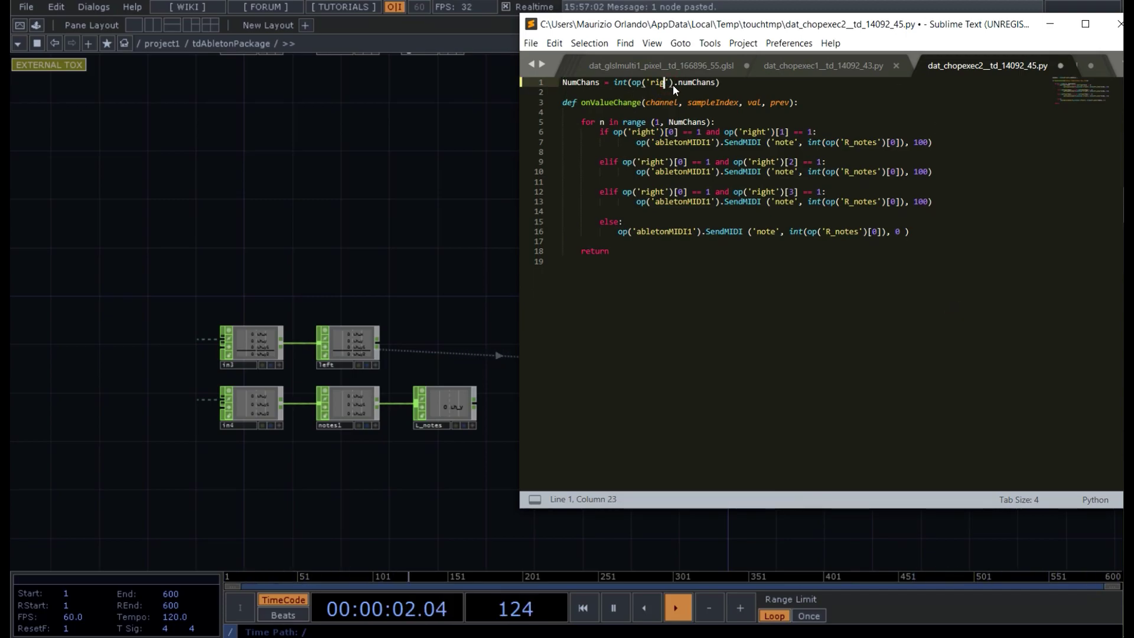
type("left")
Change the first operator name in the if condition on line 6 from 'right' to 'left'
key("Down")
key("Down")
key("Down")
key("Down")
key("Down")
key("Left")
key("Left")
key("Left")
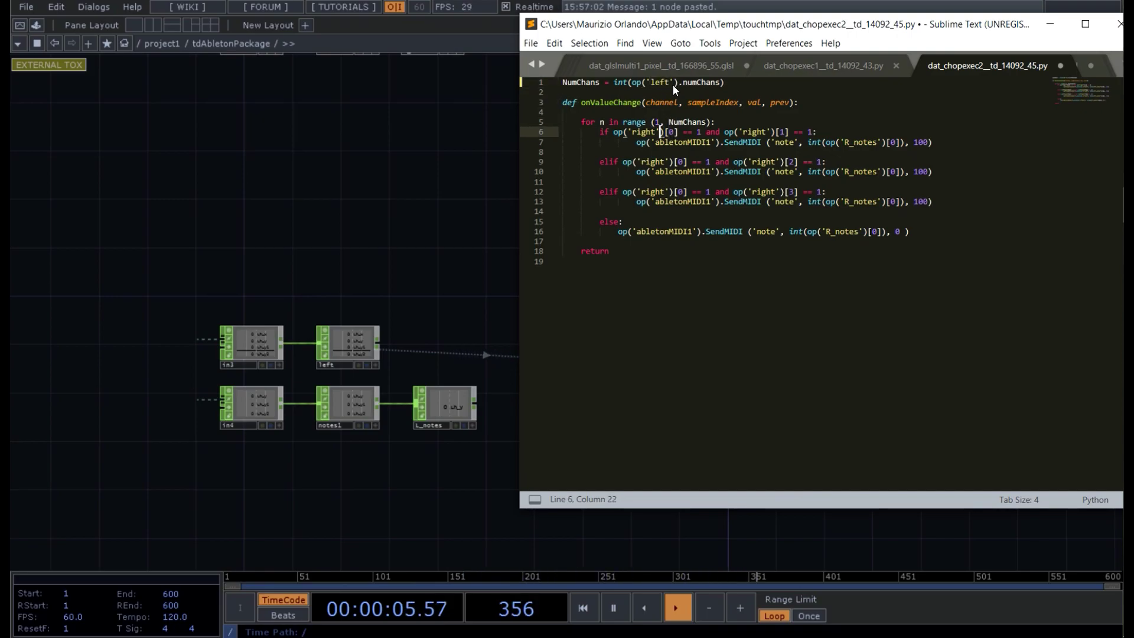
key("BackSpace")
key("BackSpace")
key("BackSpace")
key("BackSpace")
key("BackSpace")
type("left")
Change the second operator name in the line 6 if condition, the one indexed [1], to 'left'
key("Right")
key("Right")
key("Right")
key("Right")
key("Right")
key("Right")
key("Right")
key("Right")
key("Right")
key("Right")
key("Right")
key("Right")
key("Right")
key("Right")
key("Right")
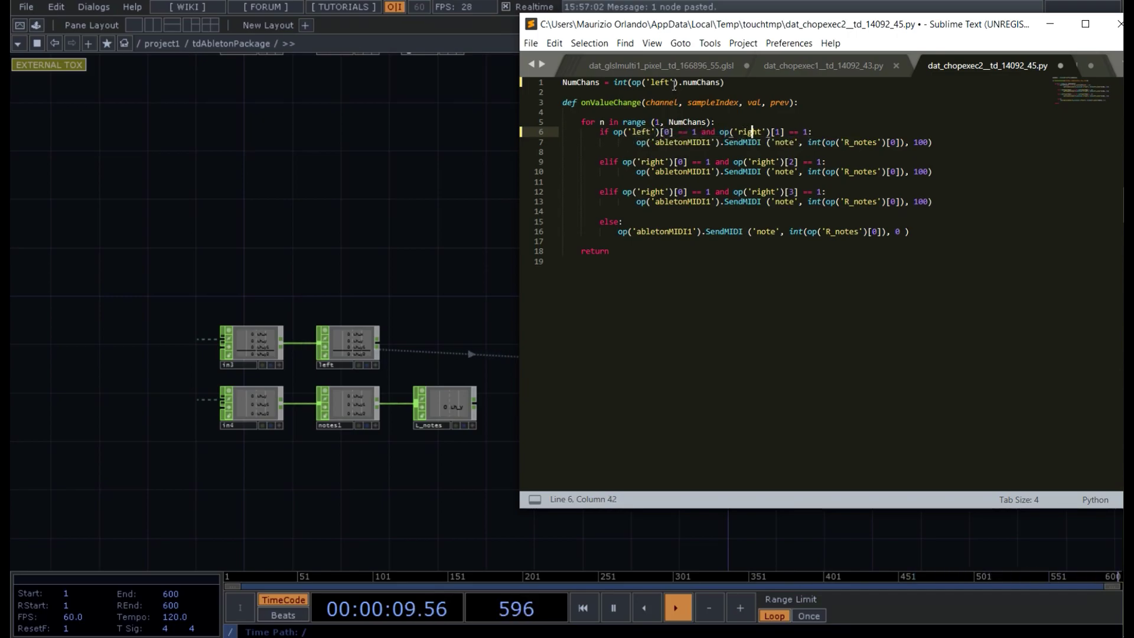
key("BackSpace")
key("Delete")
key("Delete")
type("left")
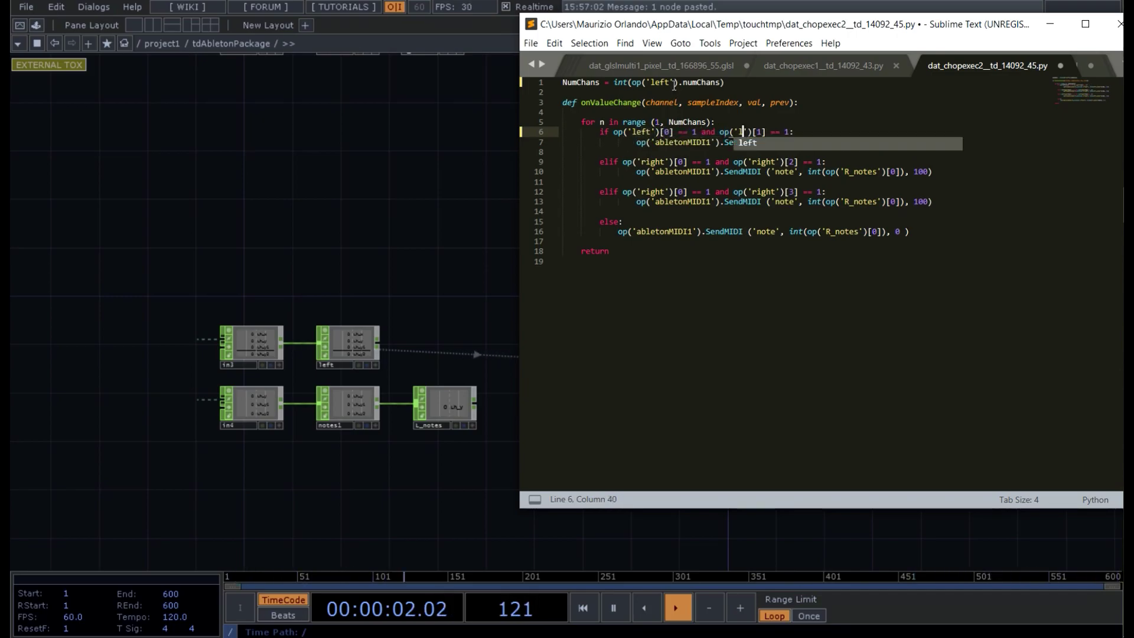
Replace the operator name indexed [2] in the line 9 elif condition with 'left'
key("Down")
key("Down")
key("Down")
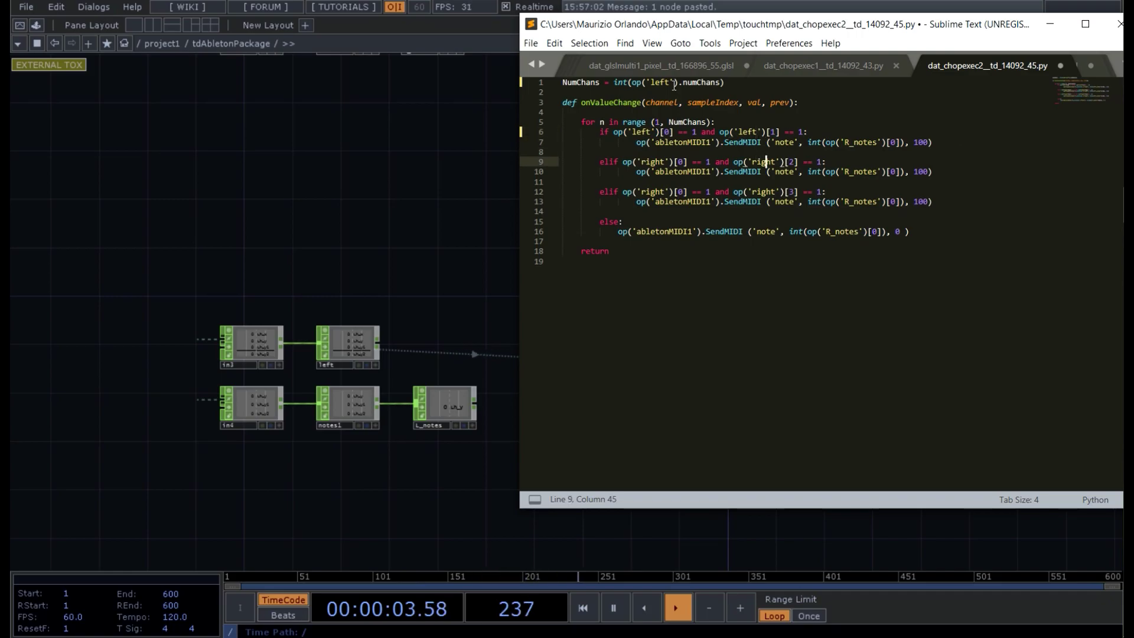
key("Left")
key("BackSpace")
key("BackSpace")
key("BackSpace")
key("BackSpace")
type("lef")
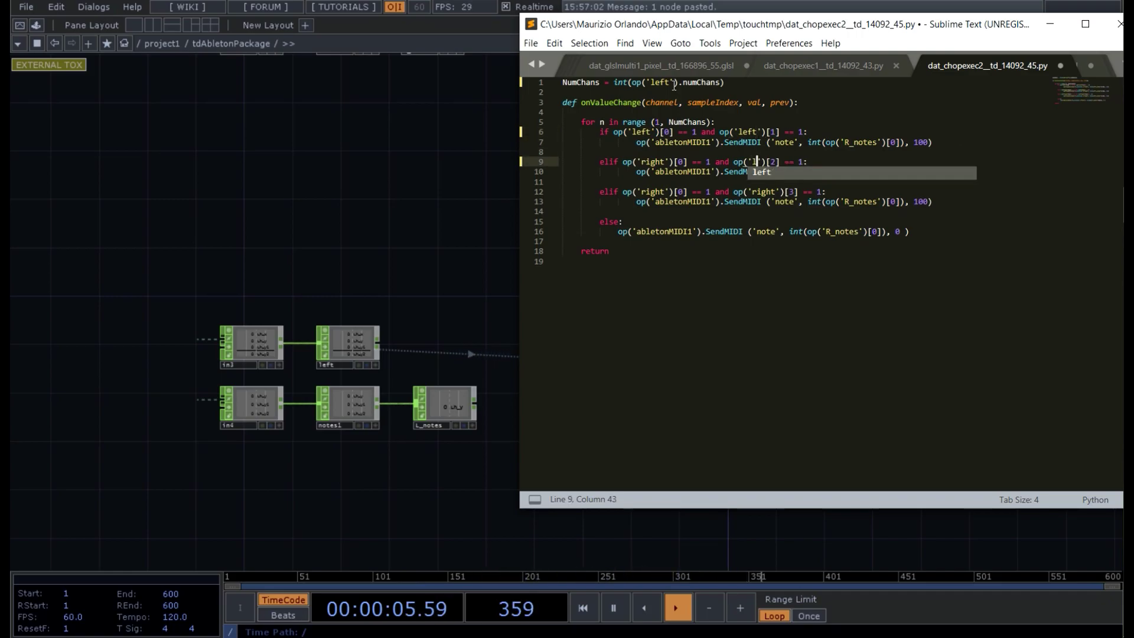
Replace the operator name indexed [0] in the same line 9 elif condition with 'left'
key("Left")
key("Left")
key("Left")
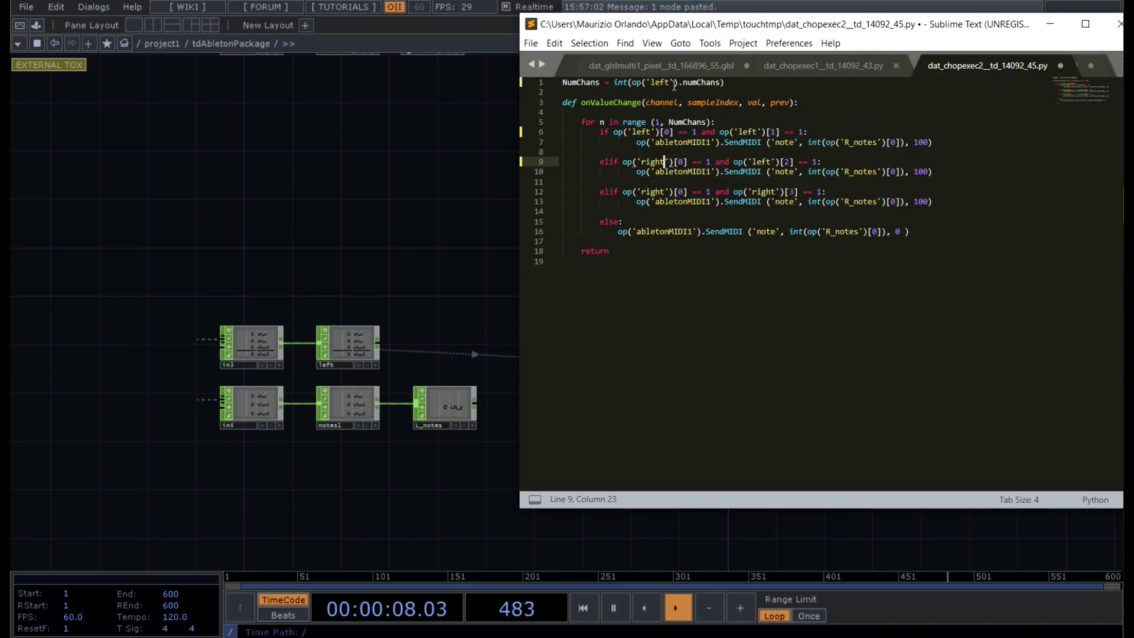
key("BackSpace")
key("BackSpace")
key("BackSpace")
key("BackSpace")
key("BackSpace")
type("lef")
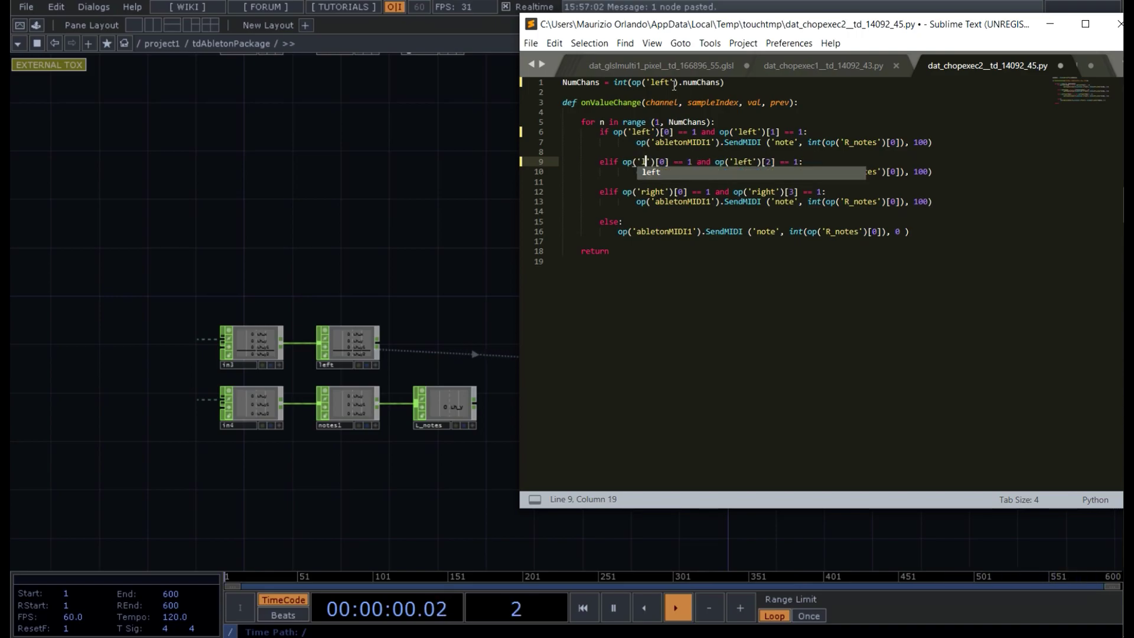
type("t")
Change the operator name indexed [0] in the line 12 elif condition to 'left'
key("Down")
key("Down")
key("Down")
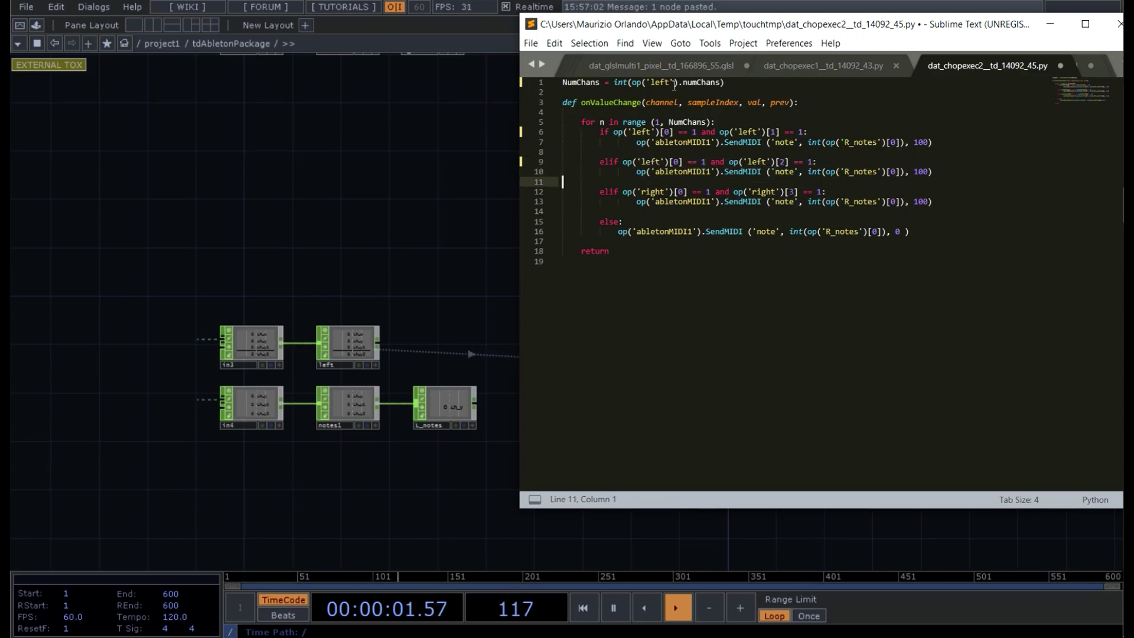
key("Right")
key("Right")
key("Right")
key("Right")
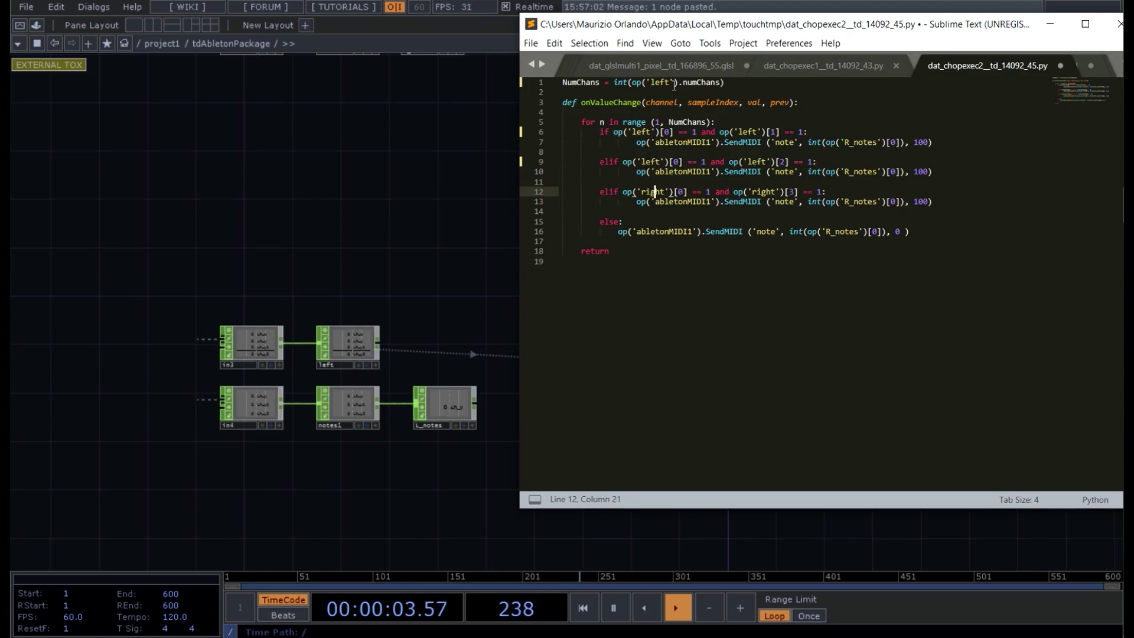
key("BackSpace")
key("BackSpace")
key("BackSpace")
key("BackSpace")
key("BackSpace")
type("left")
Change the operator name indexed [3] in the line 12 elif condition to 'left'
key("Right")
key("Right")
key("Right")
key("Right")
key("BackSpace")
key("BackSpace")
key("BackSpace")
key("BackSpace")
key("BackSpace")
type("left")
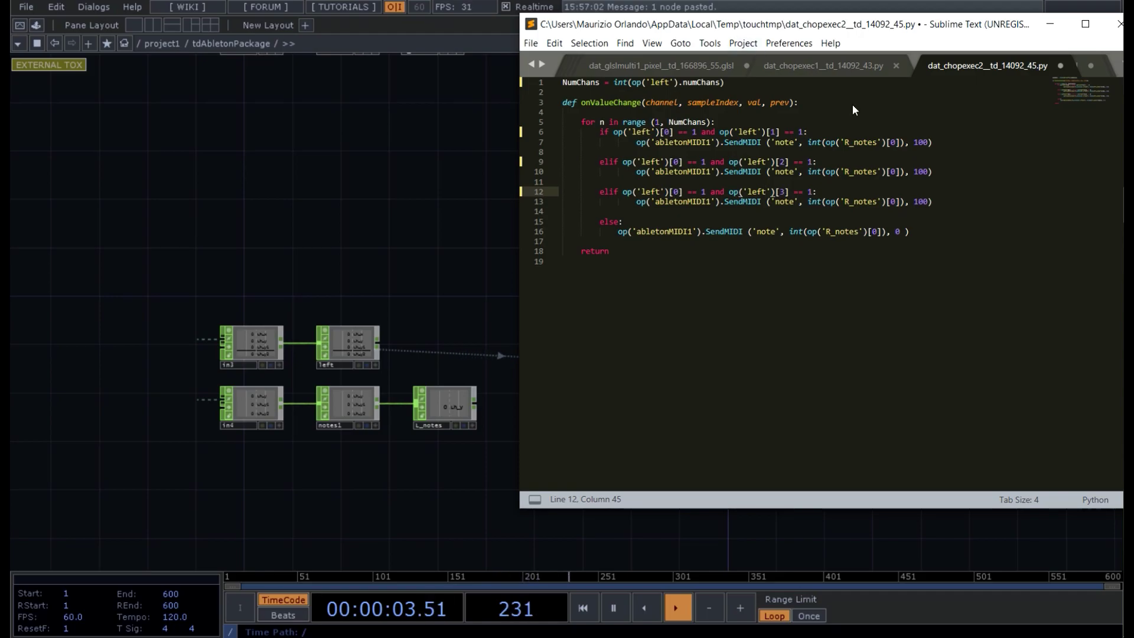
Replace 'R_notes' with 'L_notes' in the three SendMIDI calls that send velocity 100
left_click(850, 142)
key("BackSpace")
type("L")
key("Down")
key("Down")
key("Down")
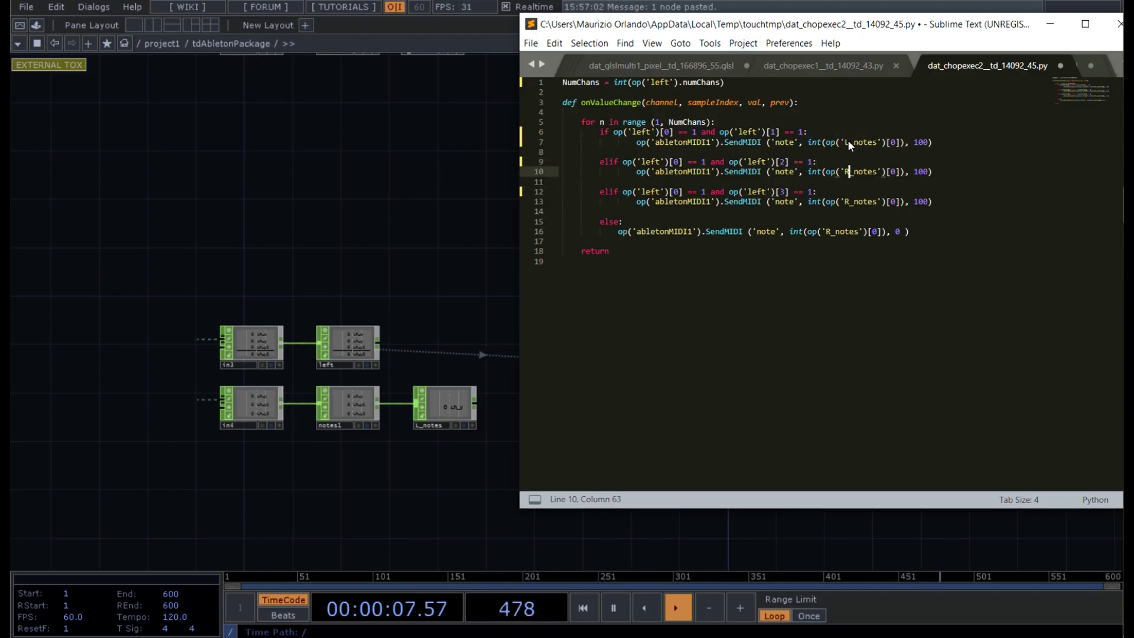
key("BackSpace")
type("L")
key("Down")
key("Down")
key("Down")
key("BackSpace")
type("L")
Change 'R_notes' to 'L_notes' in the else branch's SendMIDI call and save the script
key("Down")
key("Down")
key("Down")
key("Left")
key("Left")
key("Left")
key("Left")
key("BackSpace")
type("L")
key("ctrl+s")
Bring up the Kinect viewer window beside TouchDesigner and go into the Hands_setup network to its left-hand branch
left_click(367, 197)
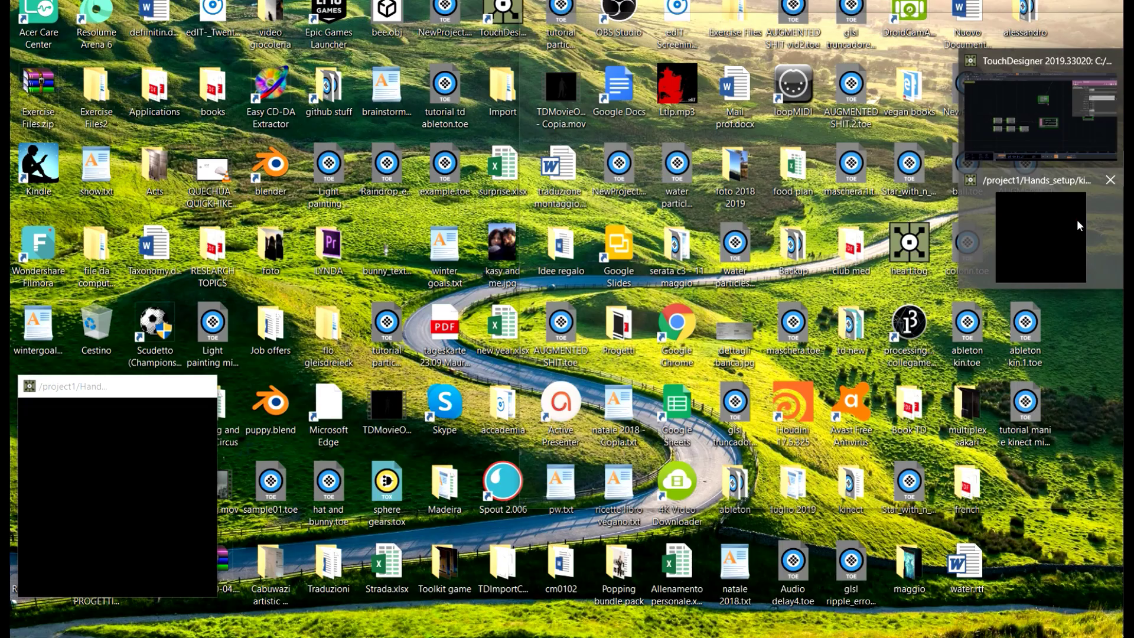
left_click(1076, 218)
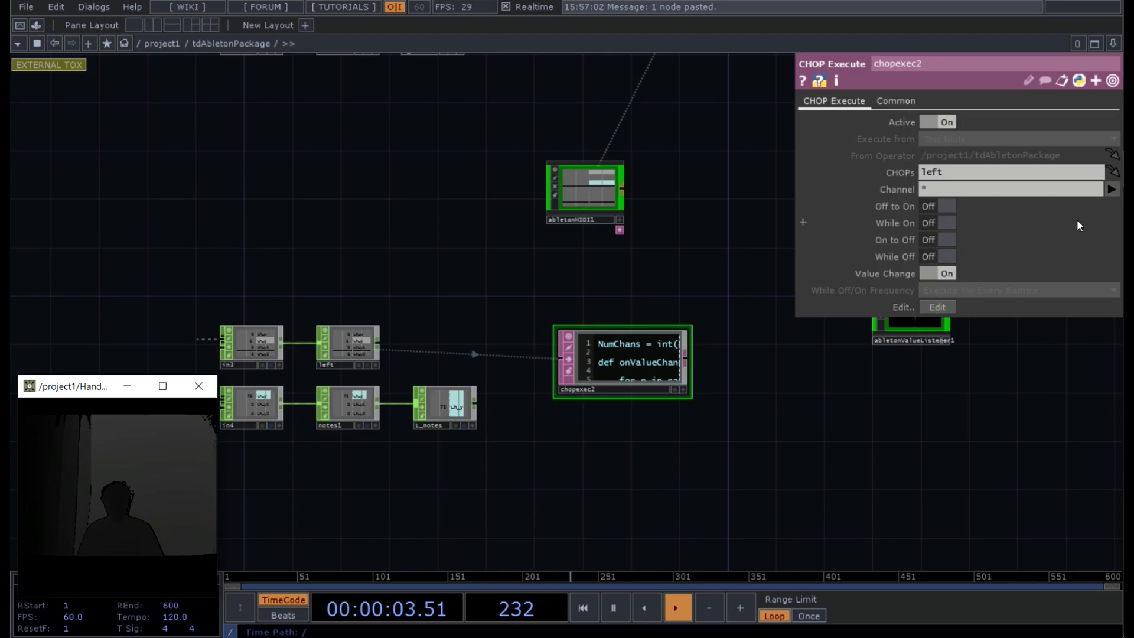
left_click(335, 208)
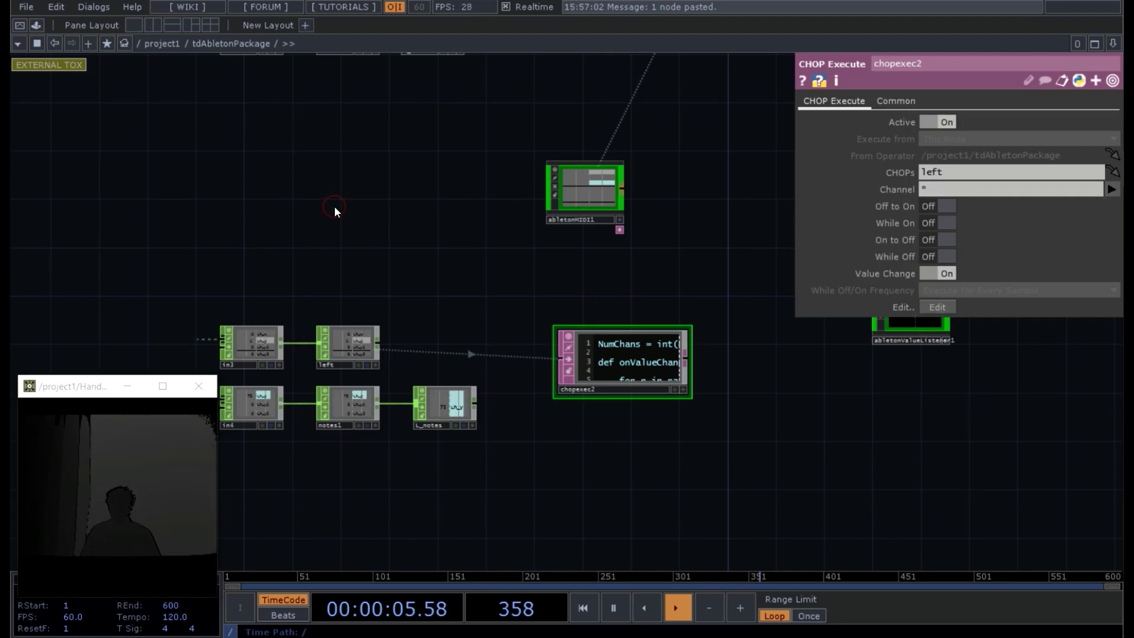
key("u")
left_click(336, 227)
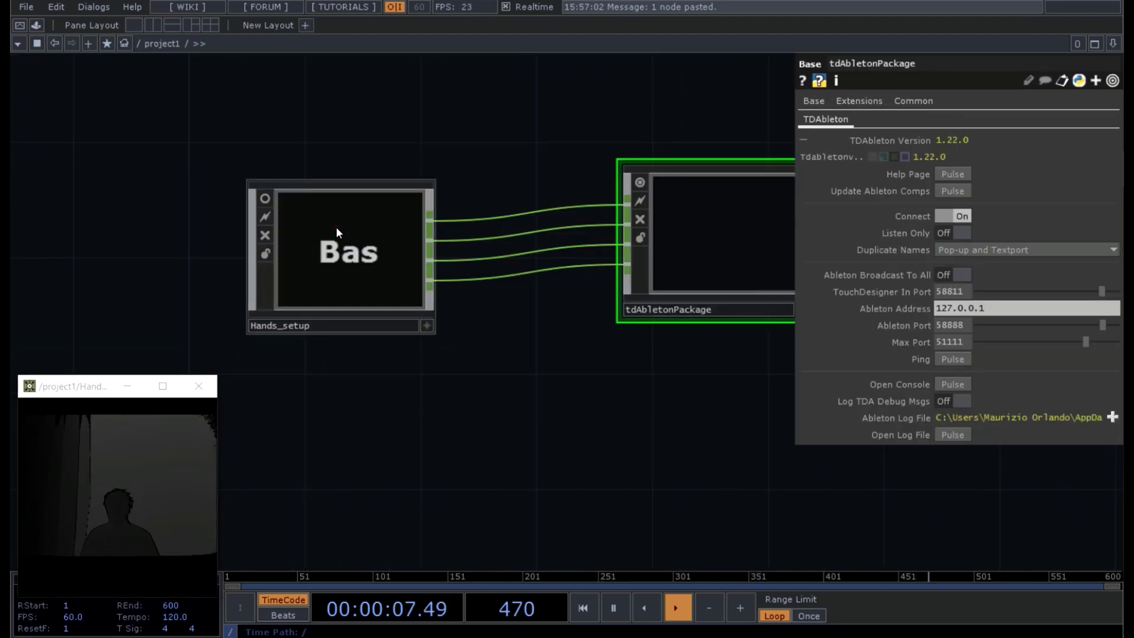
key("i")
left_click_drag(504, 301, 461, 160)
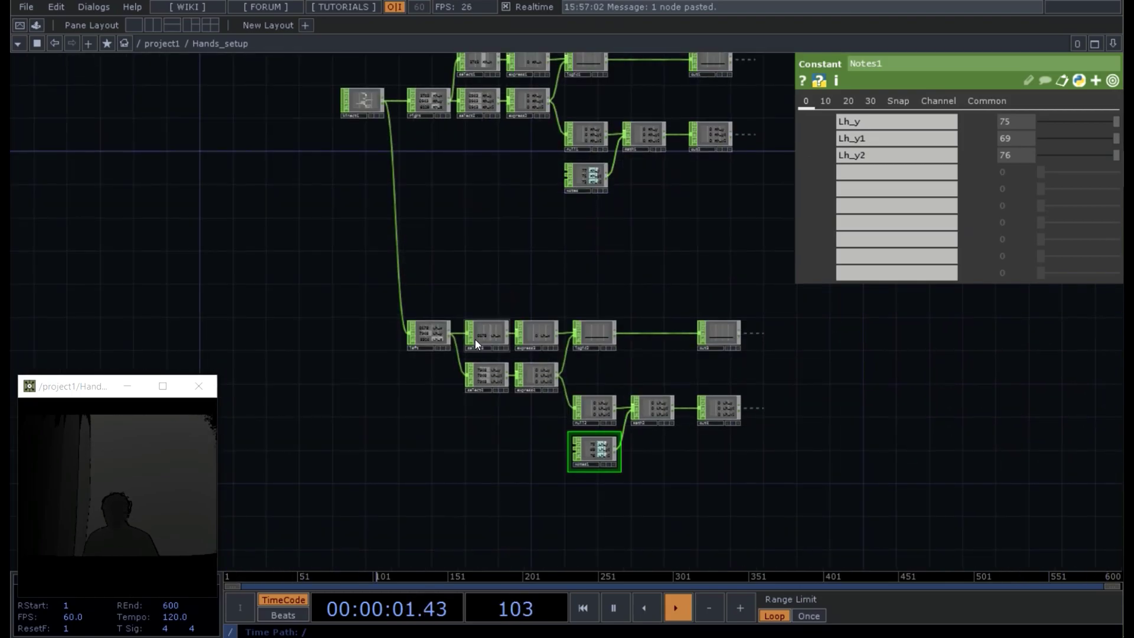
Change the comparison in the left-hand express3 expression to me.inputVal>.2
left_click(551, 331)
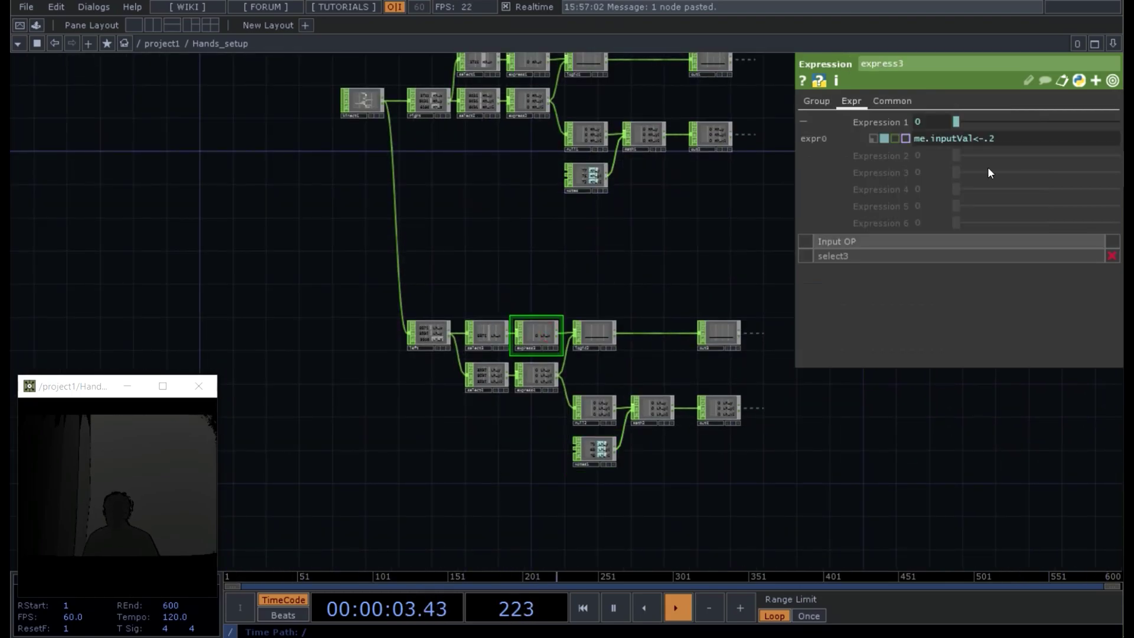
mouse_move(983, 140)
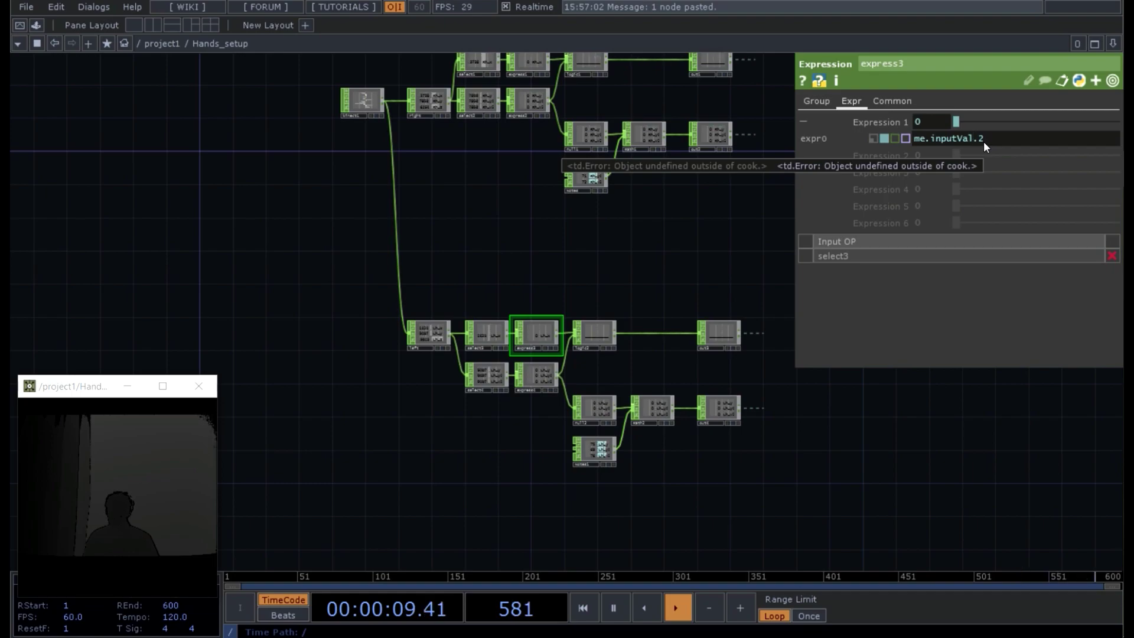
type(">")
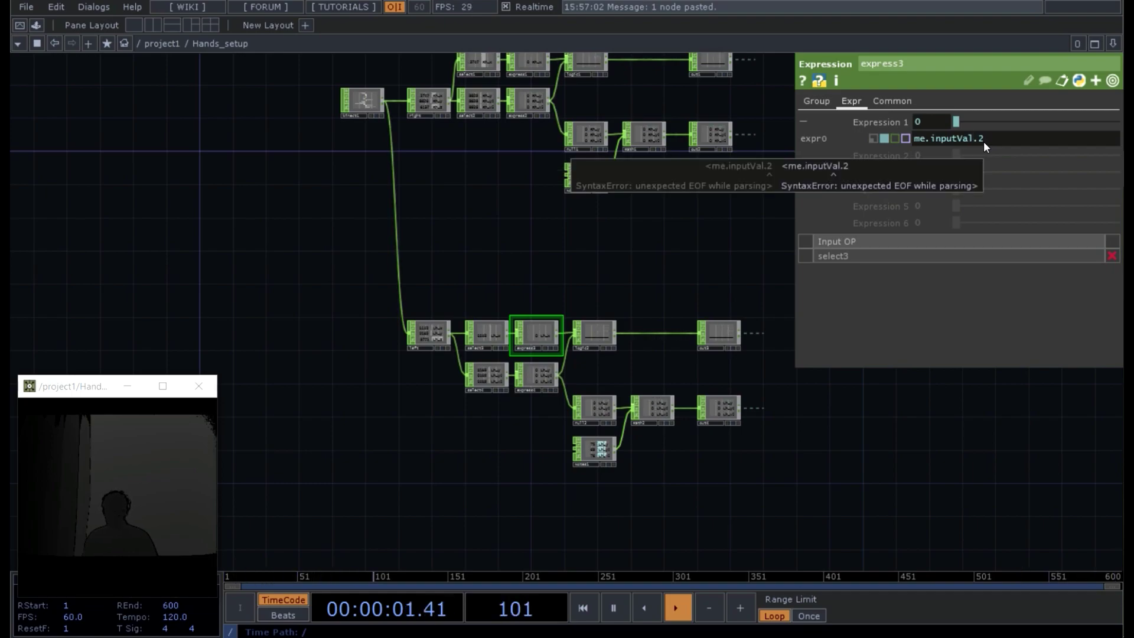